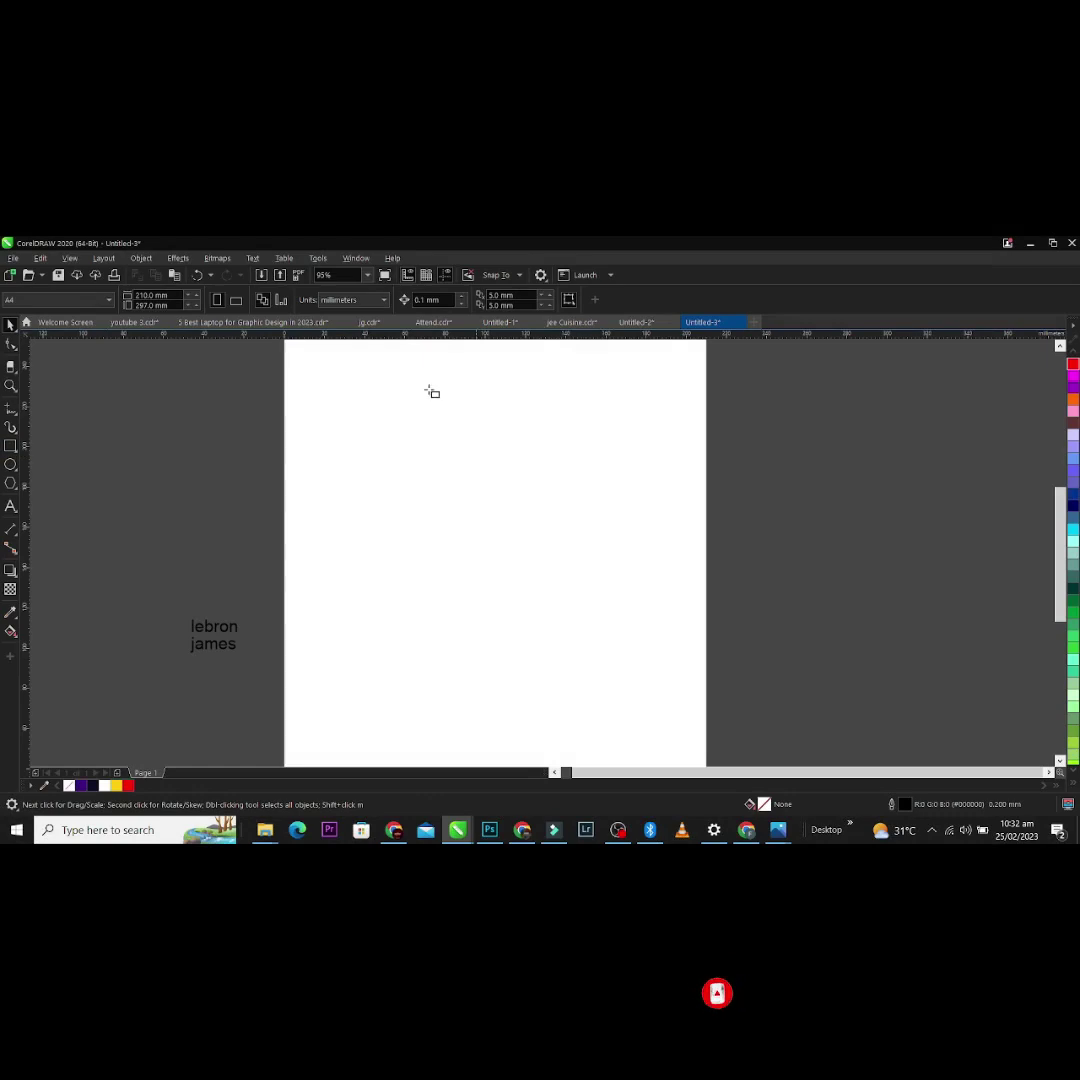
Step: Draw a square of about 167 mm per side and centre it on the page
left_click_drag(324, 360, 555, 693)
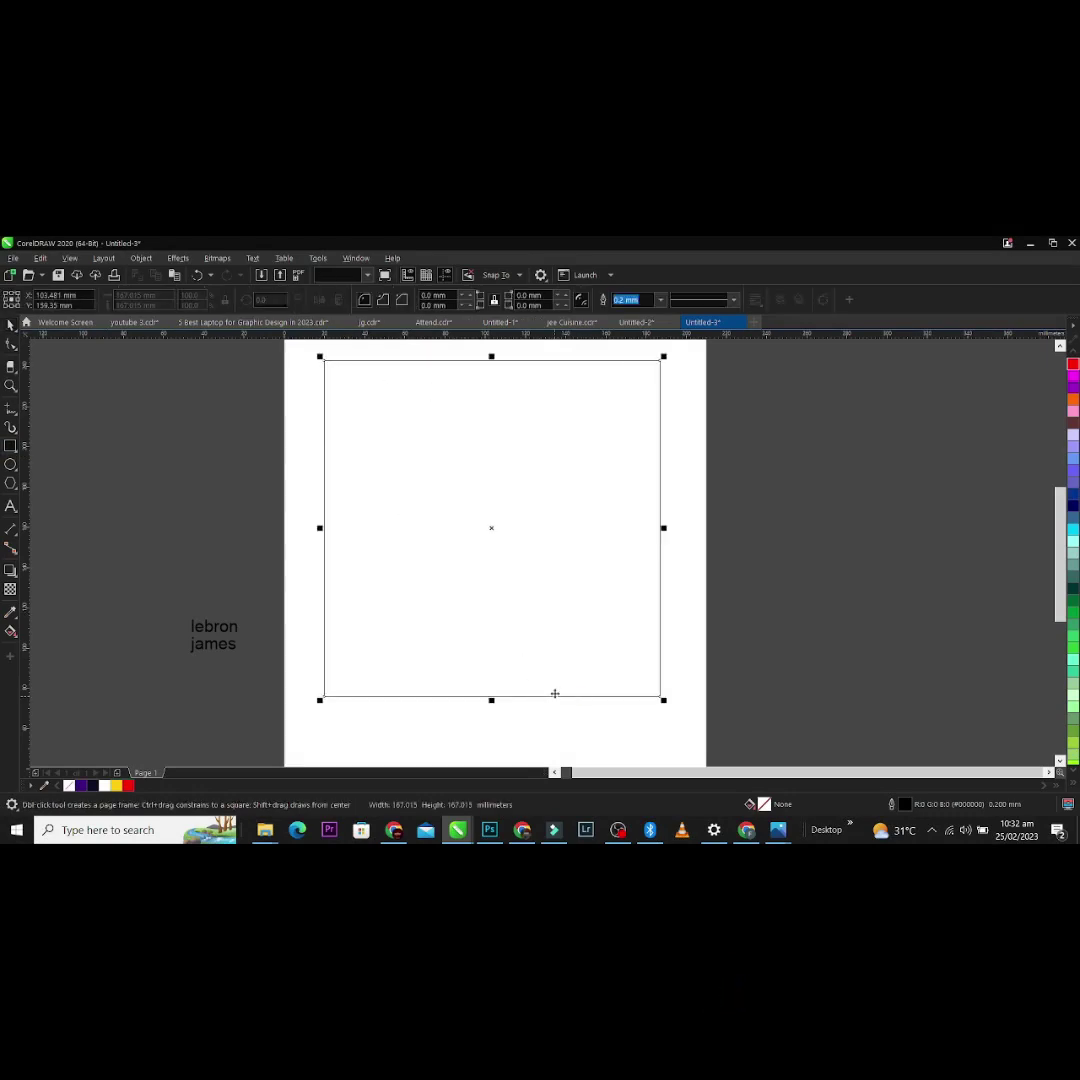
key("p")
Step: Switch to File Explorer and import the five LeBron James images (grh, gggr, ggtr, LeBron_James_crop, lebron-james-2) and the The-stadium picture from Downloads into the CorelDRAW document
mouse_move(266, 830)
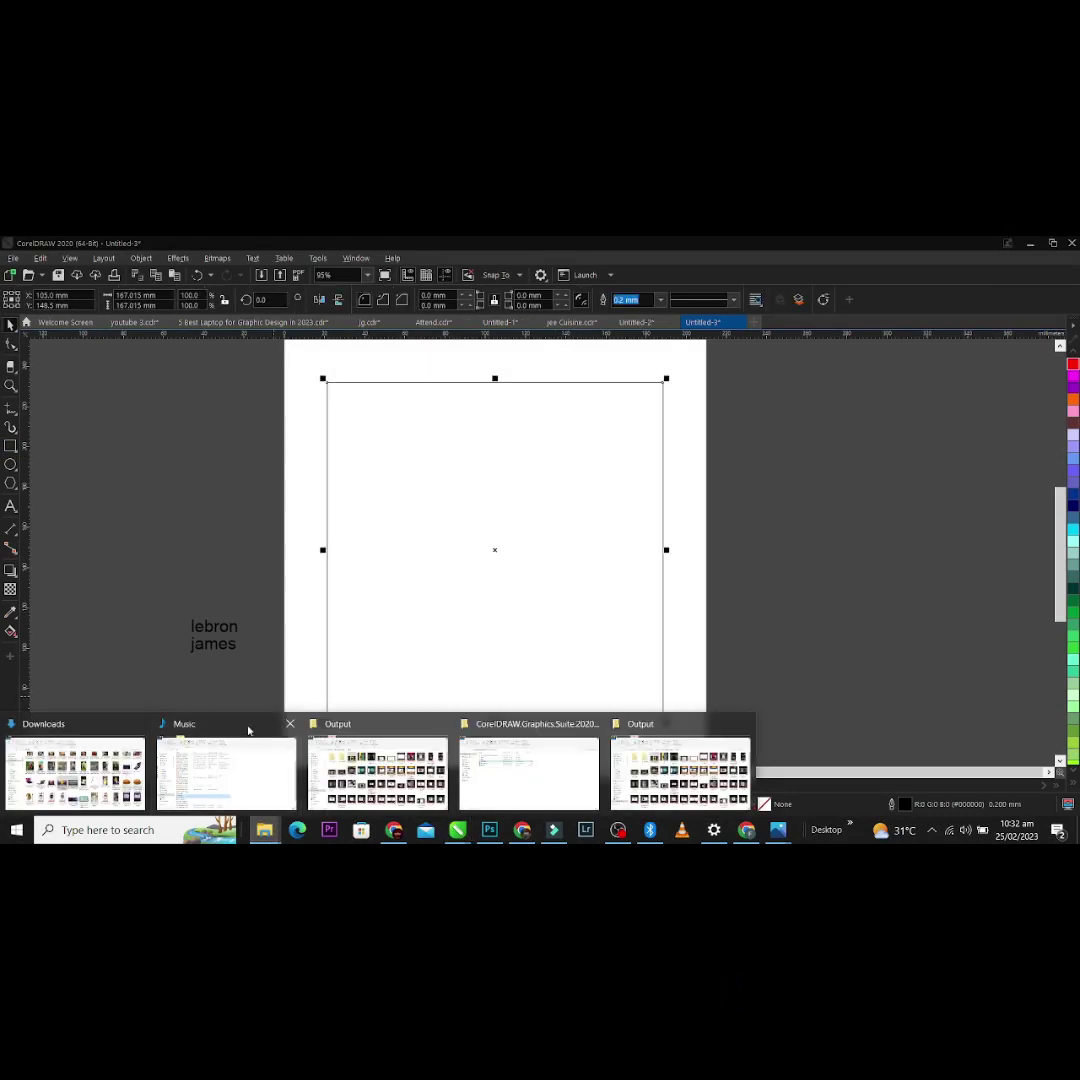
left_click(75, 750)
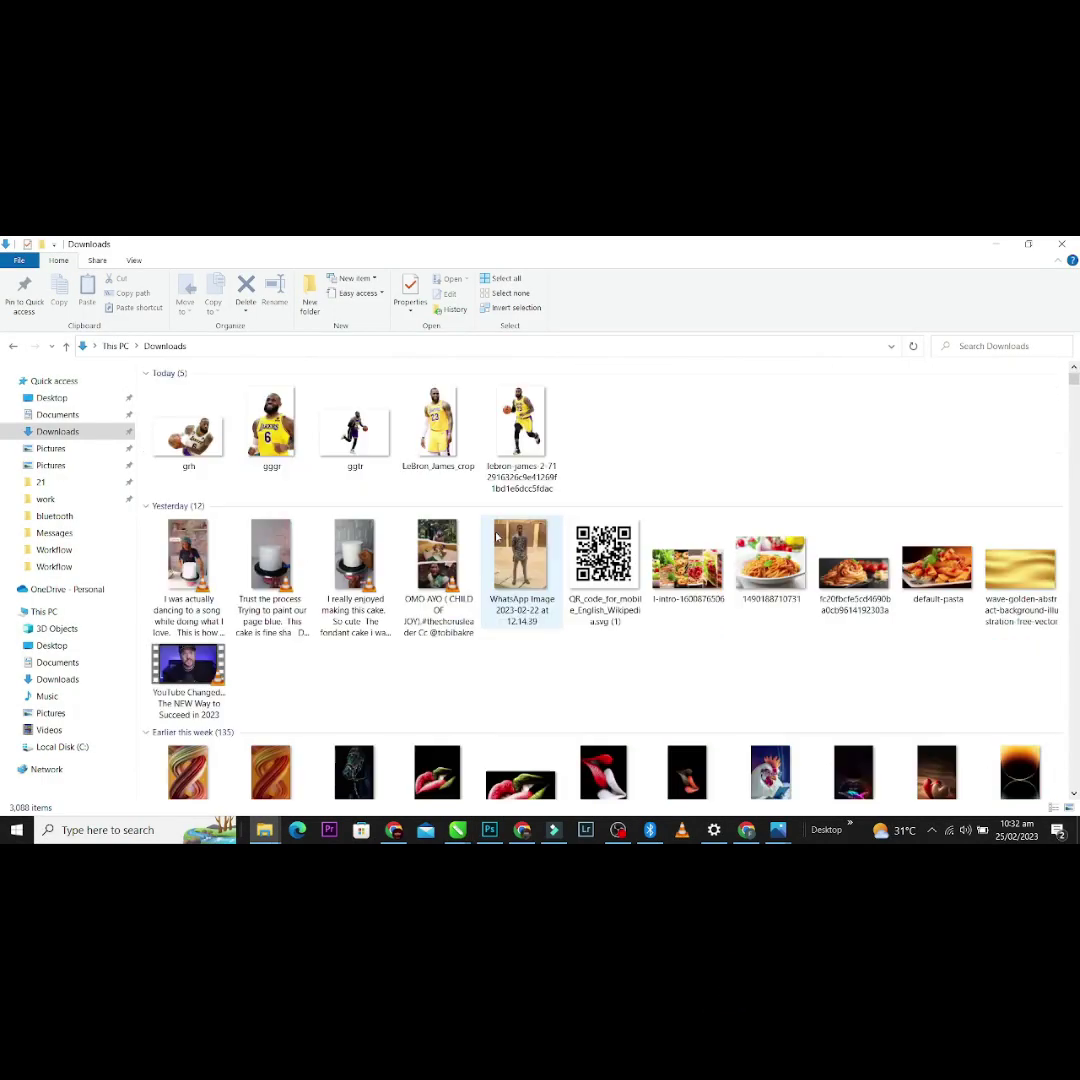
left_click(507, 440)
left_click(188, 430, "shift")
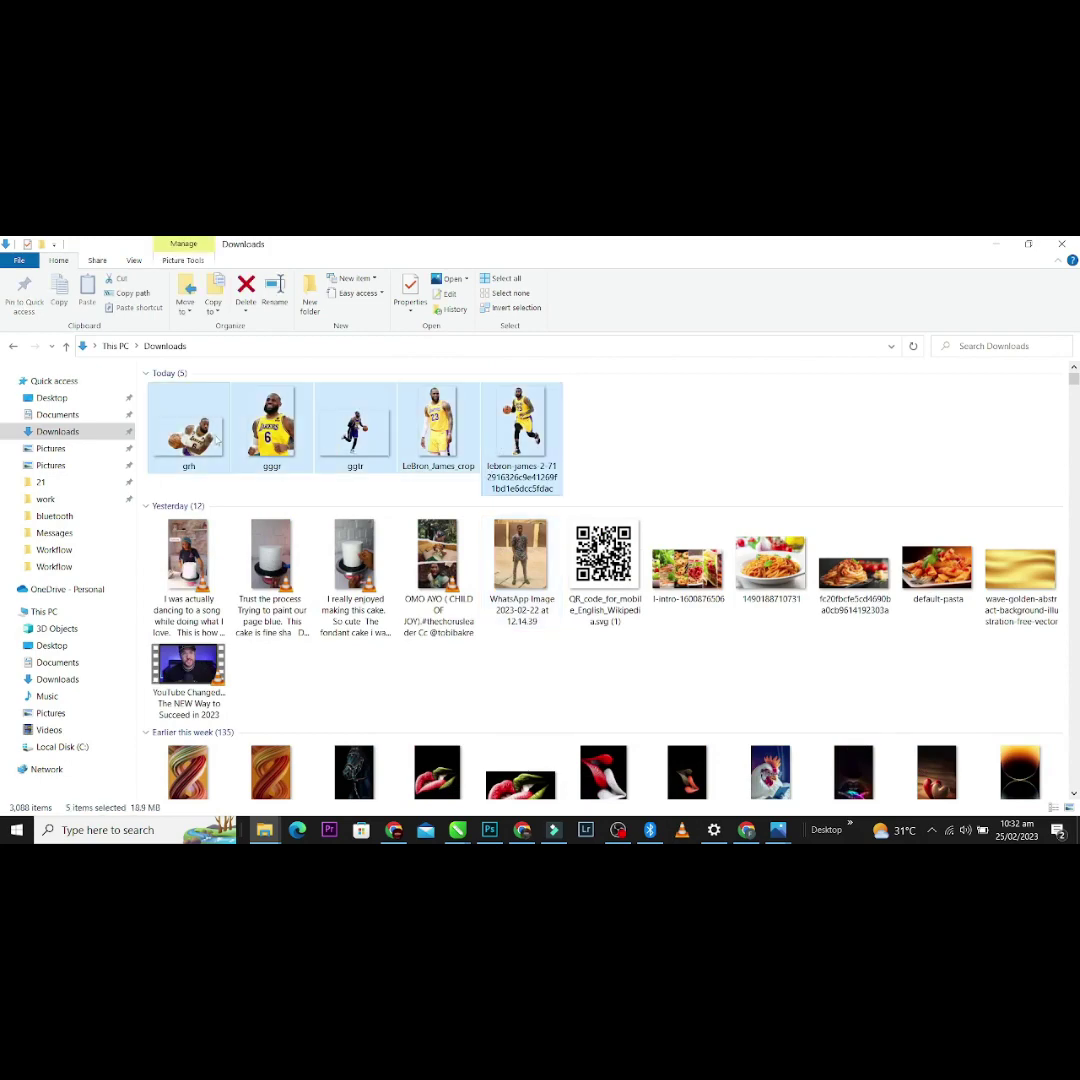
scroll(610, 600, "down", 10)
scroll(626, 580, "down", 5)
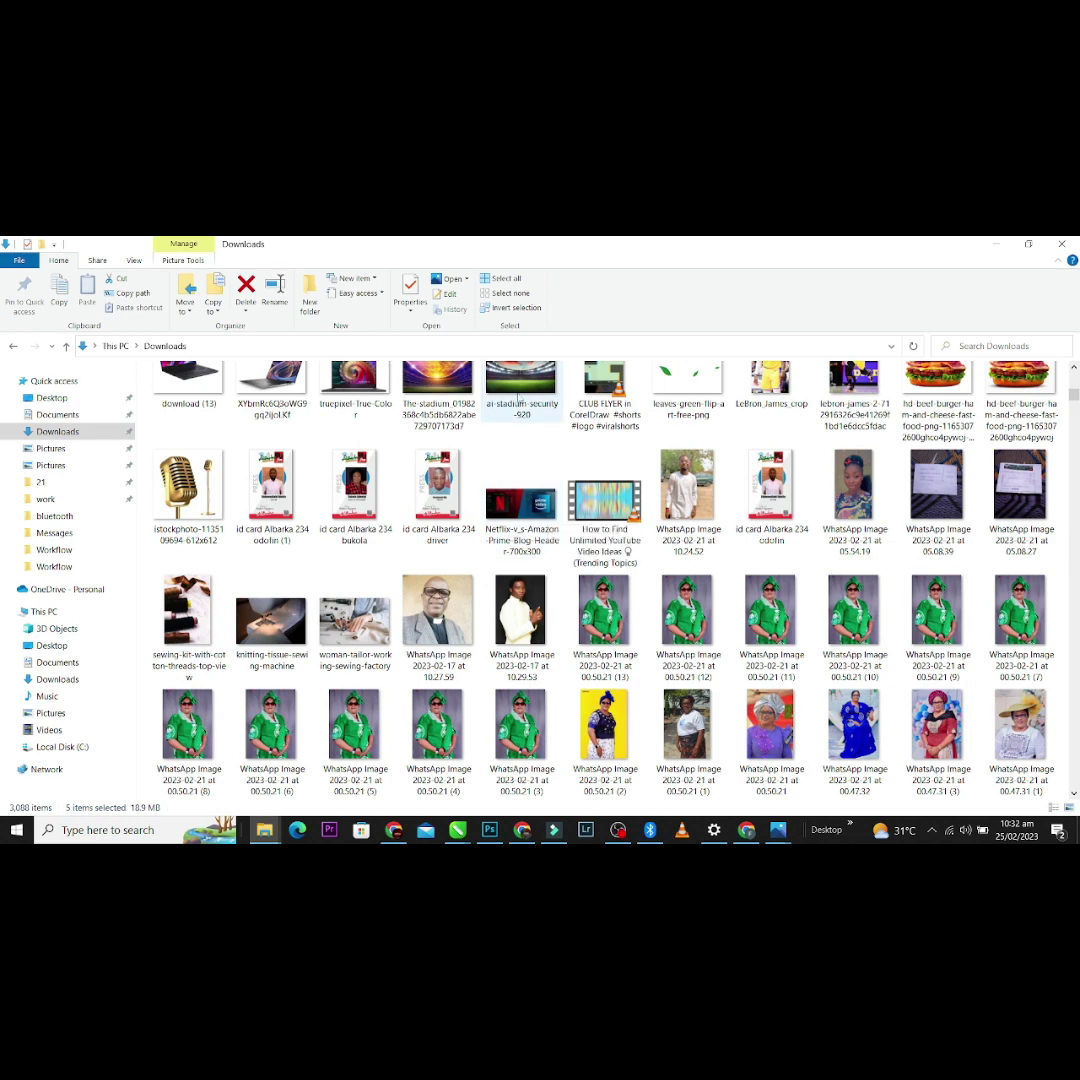
left_click(443, 382, "ctrl")
scroll(443, 382, "up", 1)
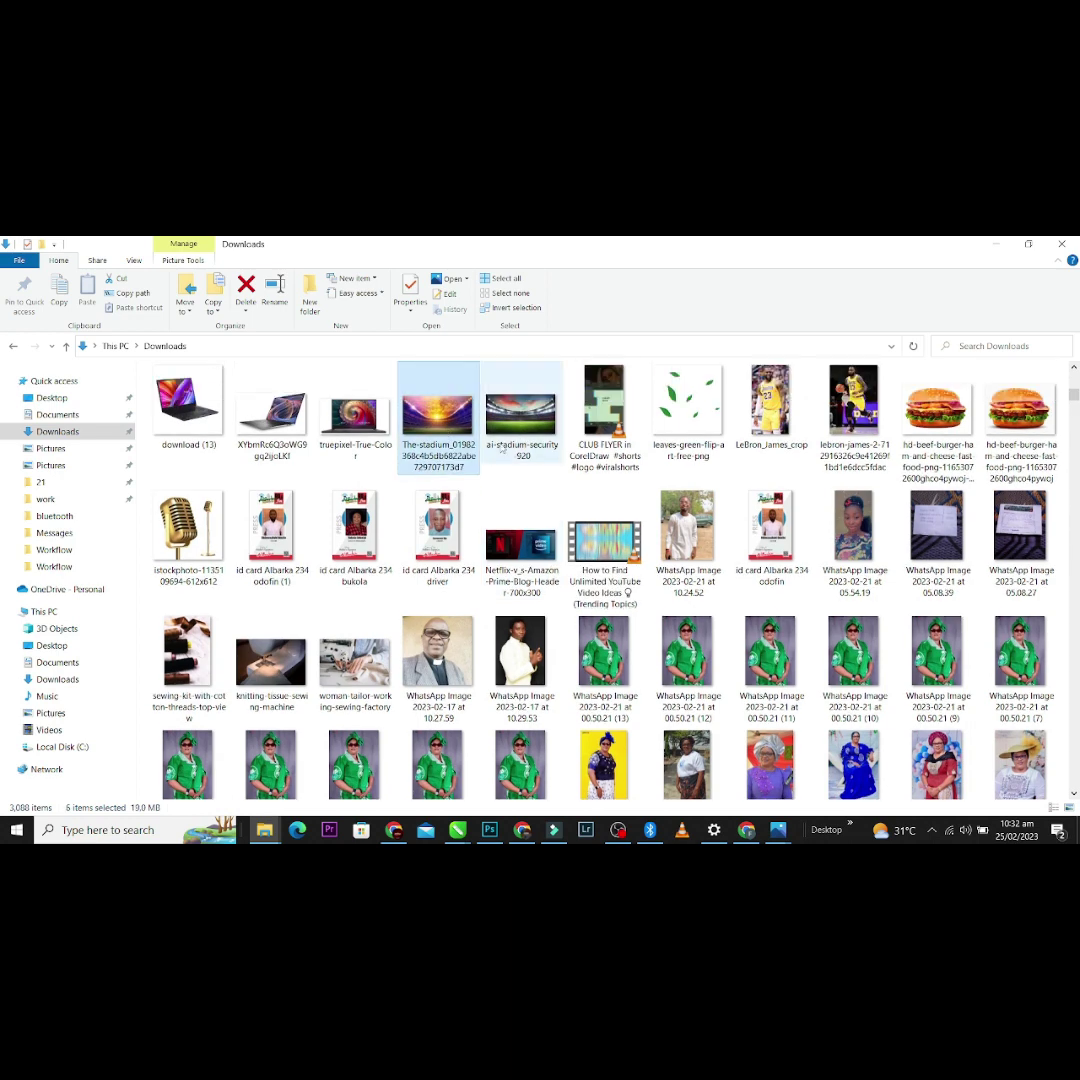
left_click_drag(443, 420, 865, 505)
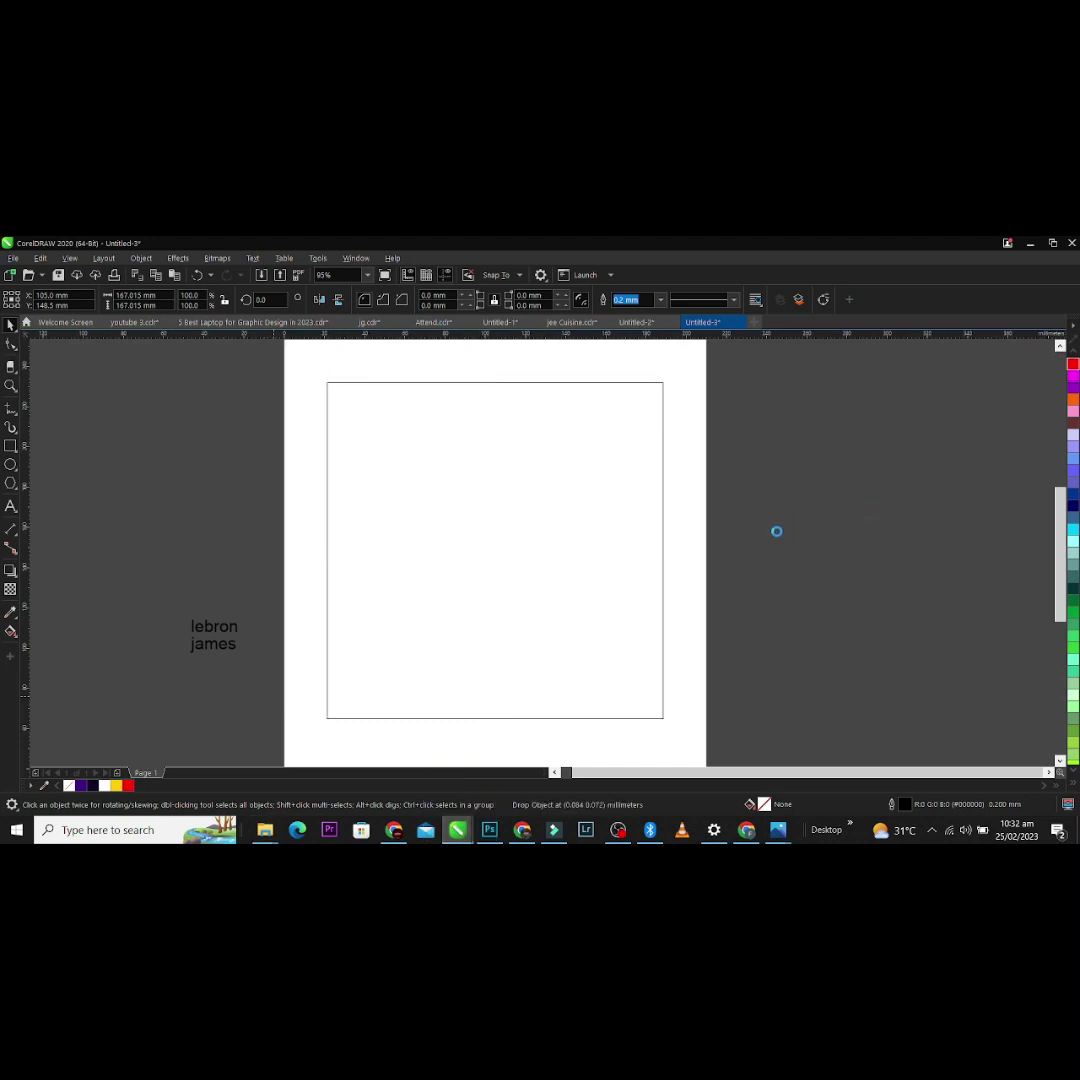
left_click(649, 830)
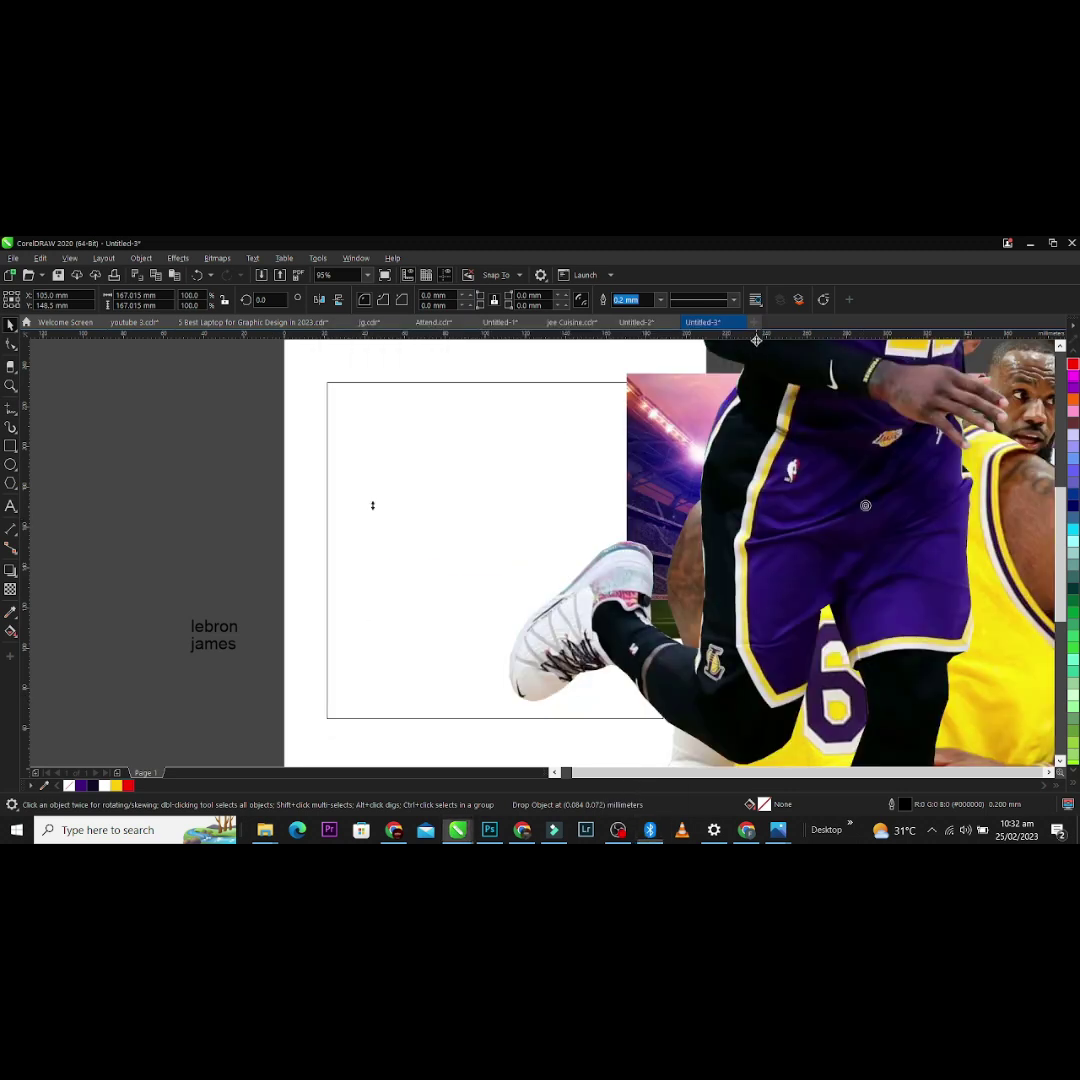
Step: Scale the large image of the running player in the yellow number 23 jersey down to about 29%
left_click(786, 552)
left_click(10, 386)
scroll(760, 539, "down", 3)
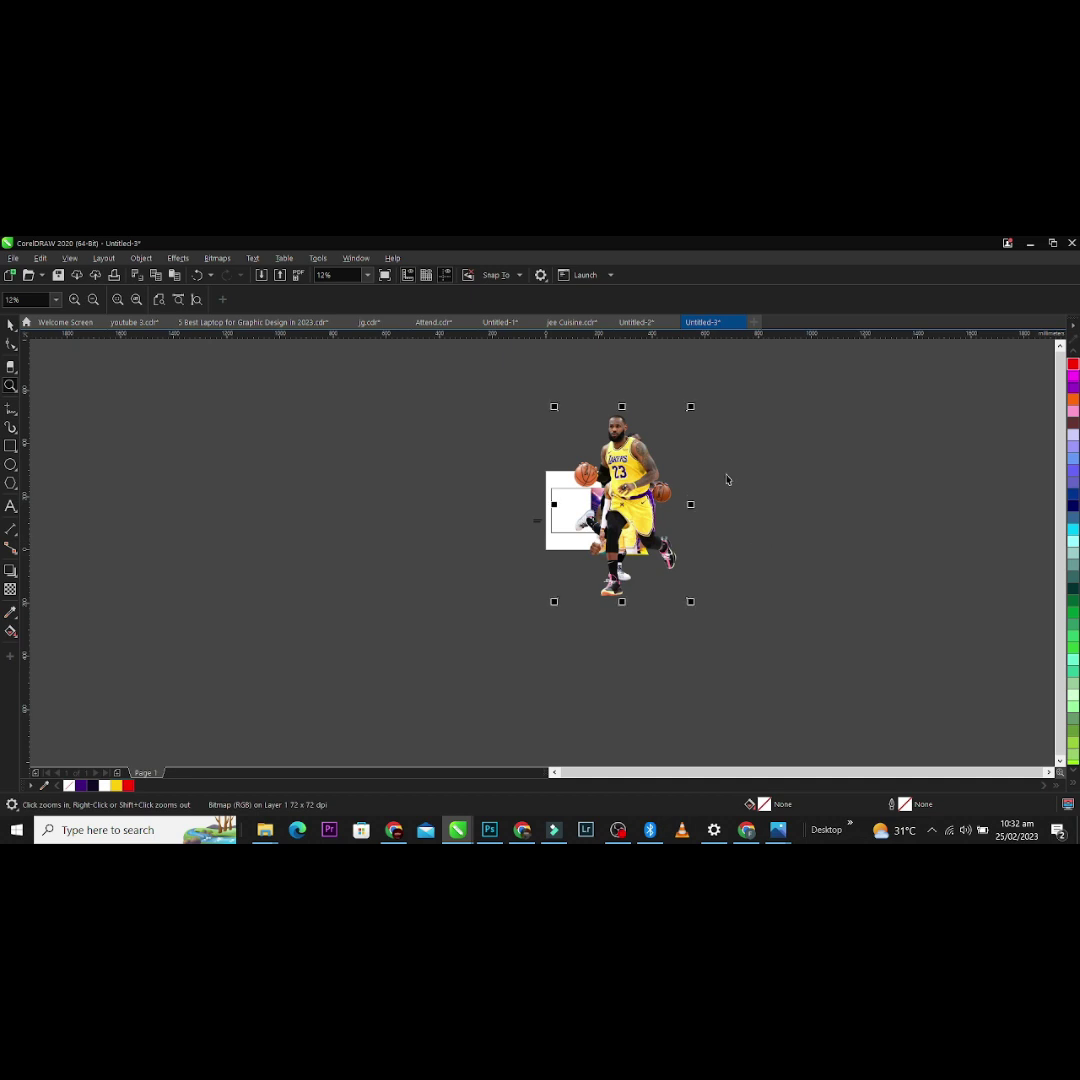
left_click_drag(742, 374, 475, 615)
key("space")
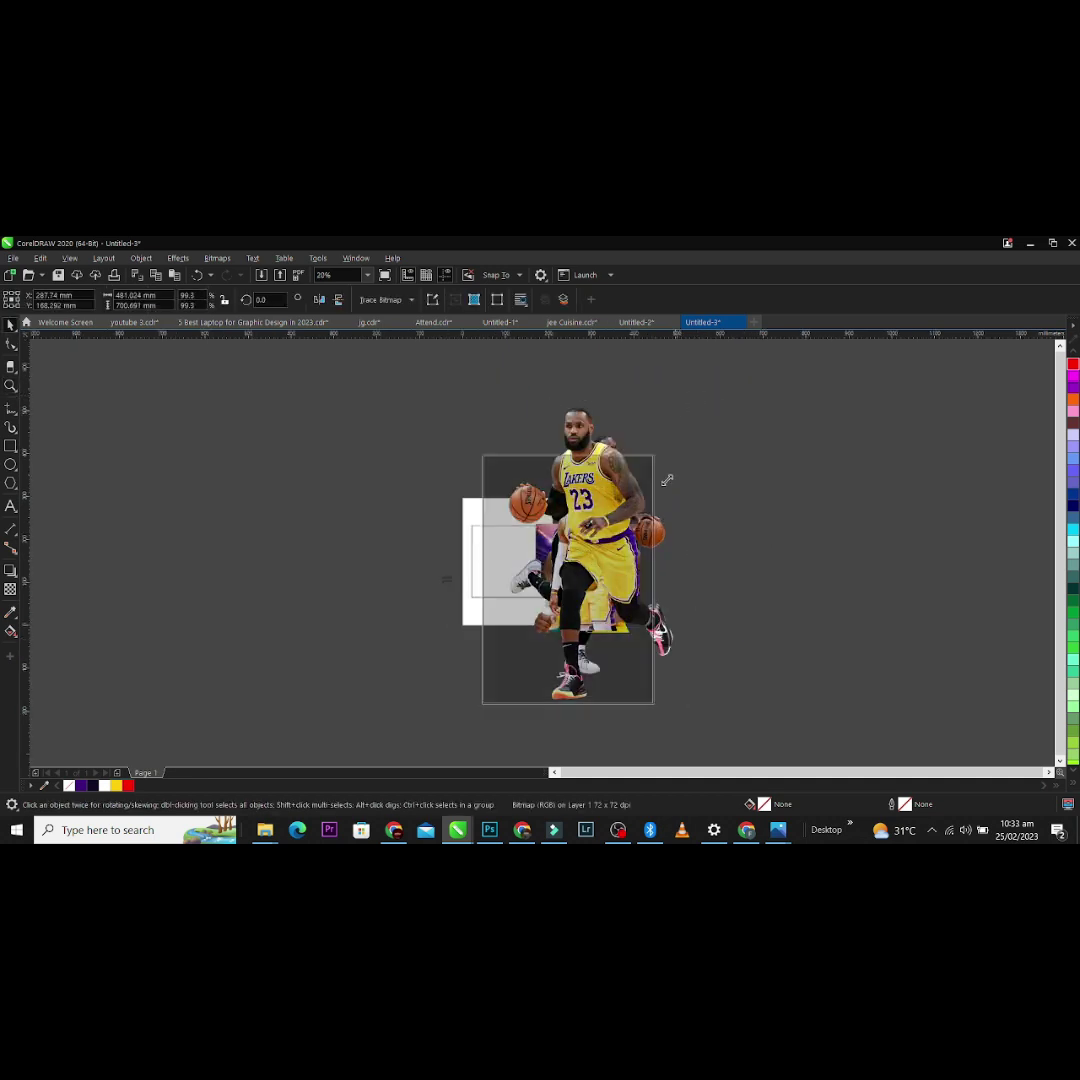
left_click_drag(667, 481, 538, 617)
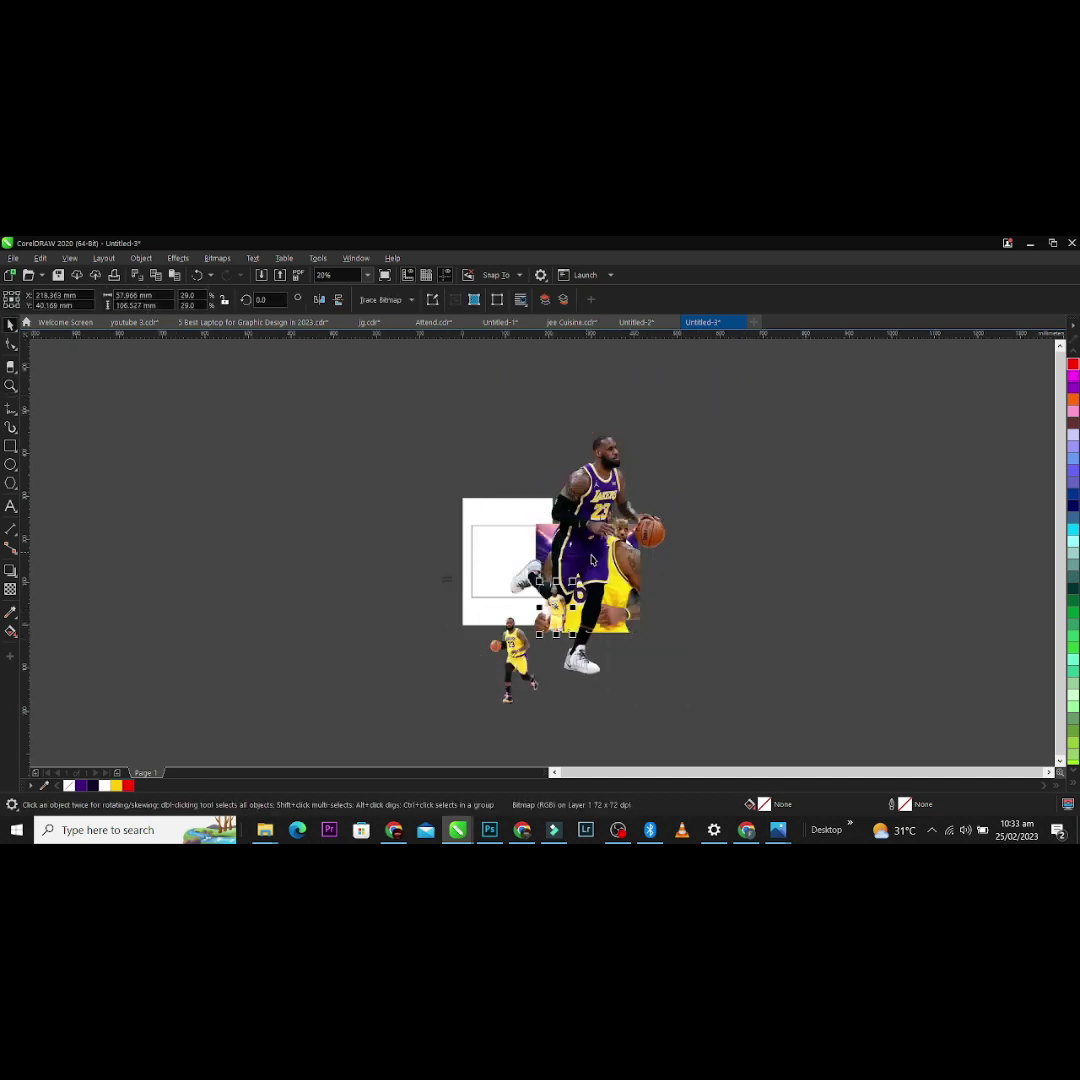
Step: Scale the purple-jersey, yellow number 6 and white-jersey player images and the stadium picture down to about 29%
left_click(591, 560)
key("ctrl+r")
left_click(617, 585)
key("ctrl+r")
left_click(614, 579)
key("ctrl+r")
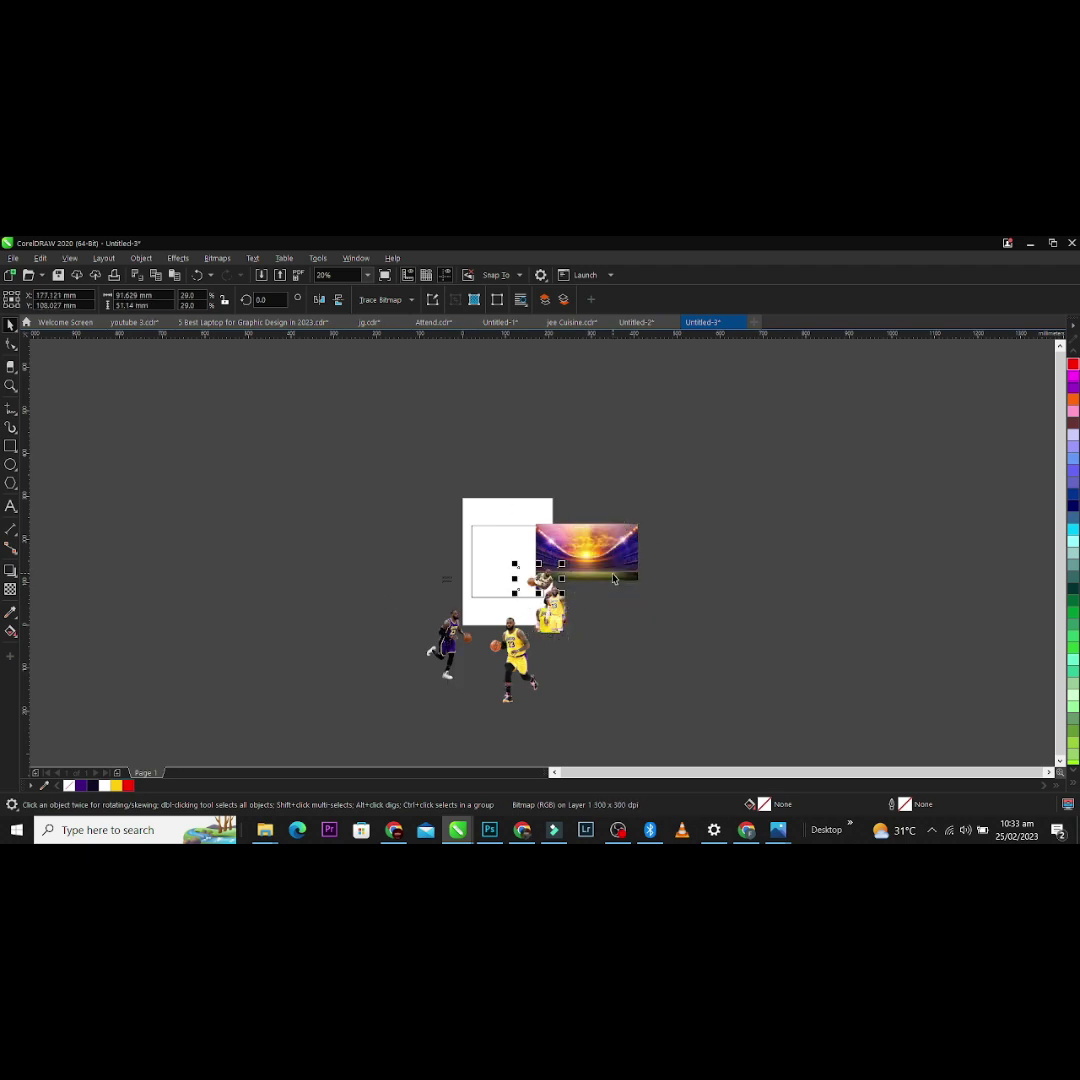
left_click(614, 579)
left_click_drag(638, 523, 618, 560)
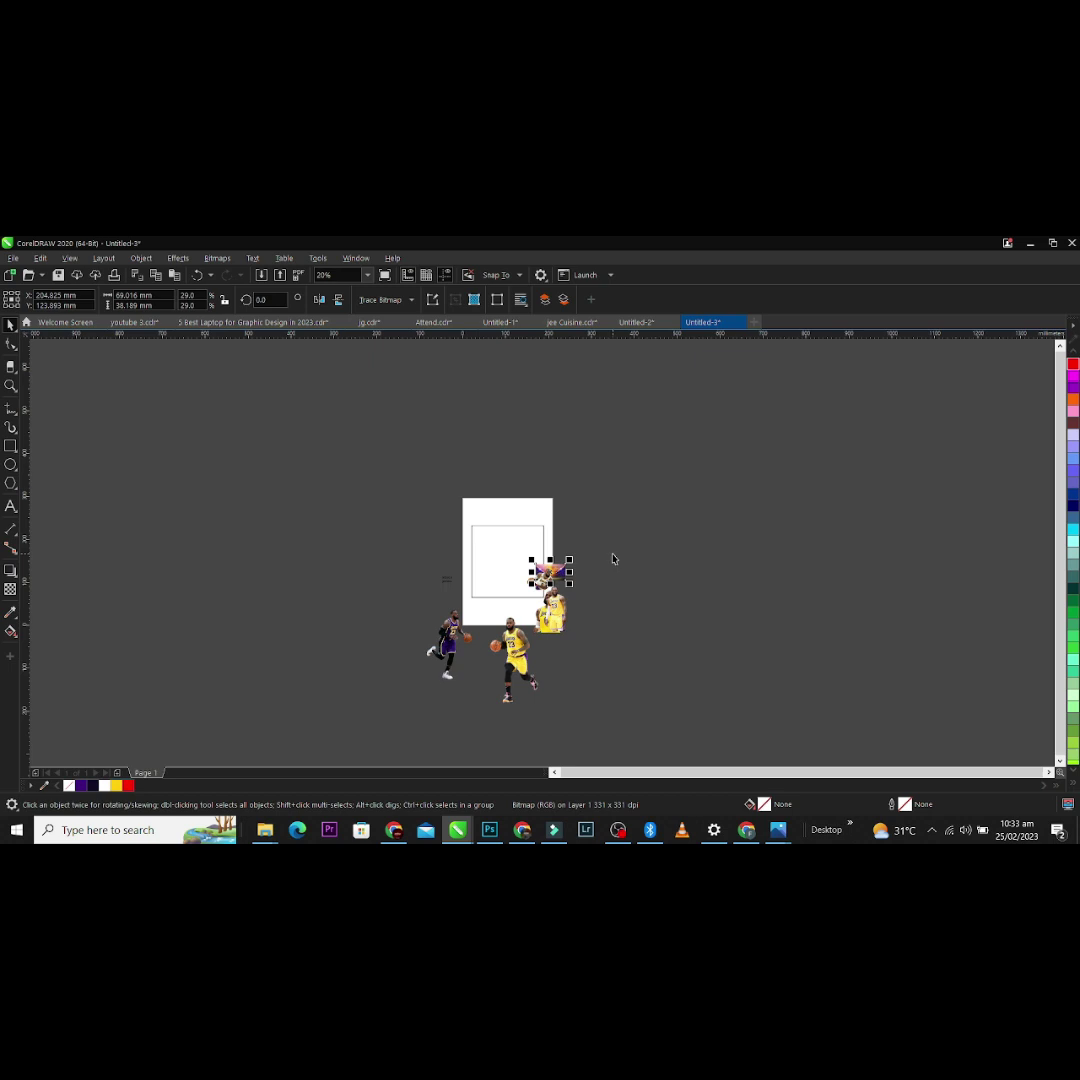
Step: Move the white-jersey player image away from the overlapping images, into the empty area beside the page
scroll(466, 610, "up", 2)
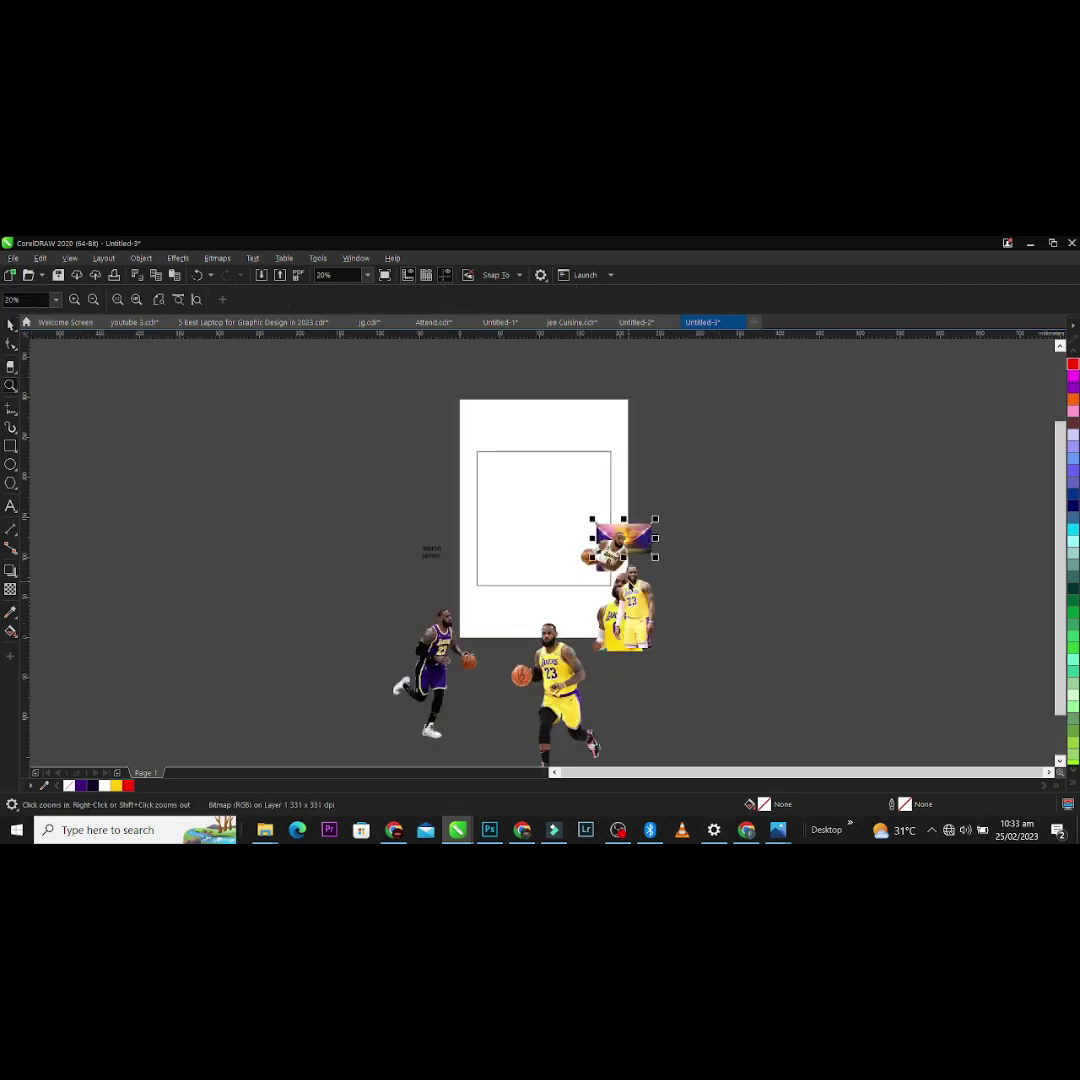
left_click(640, 540)
left_click(634, 603)
left_click(634, 603)
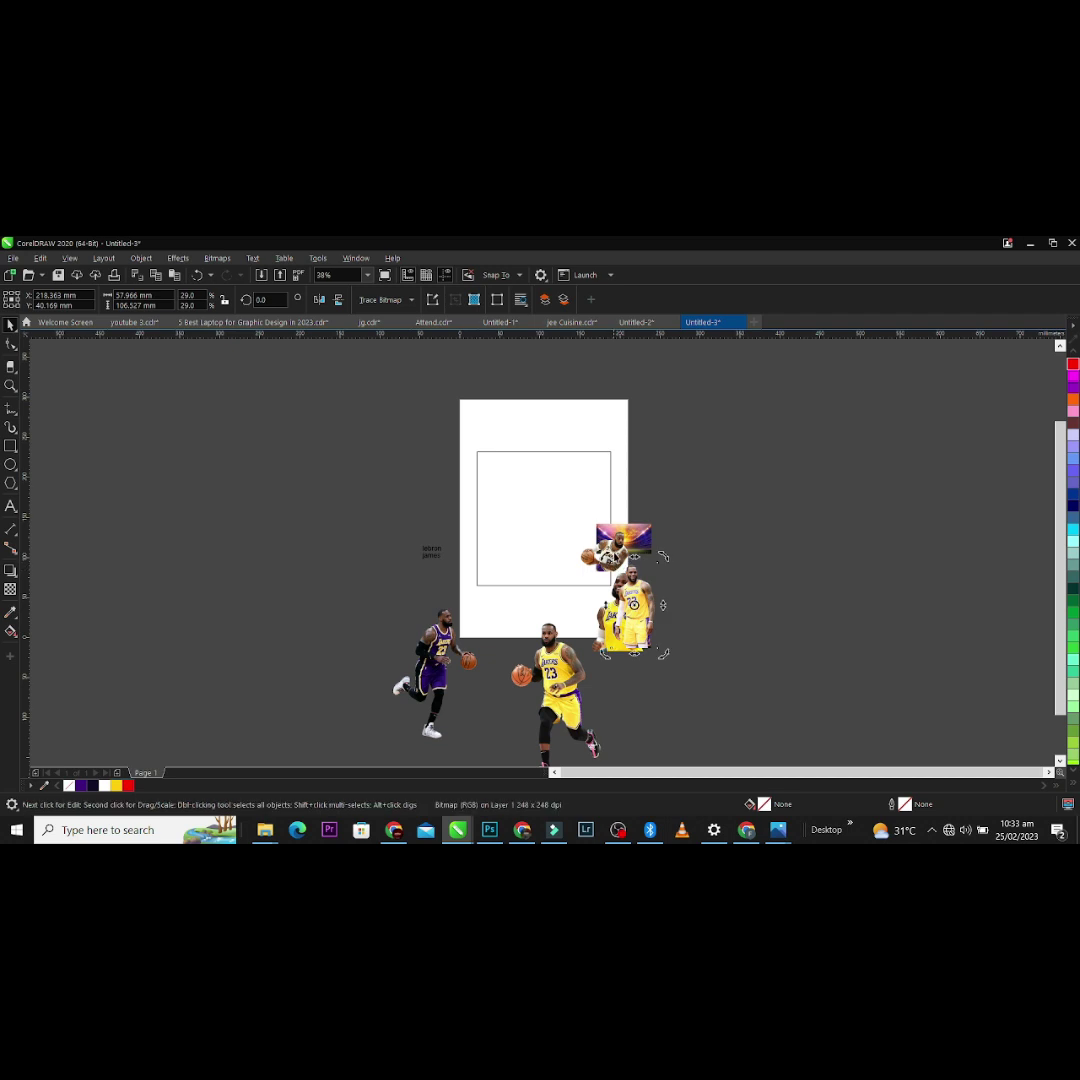
left_click(615, 548)
left_click_drag(615, 548, 729, 615)
Step: Move the running player in the yellow number 23 jersey into the square and scale the image down
key("z")
left_click_drag(364, 427, 852, 733)
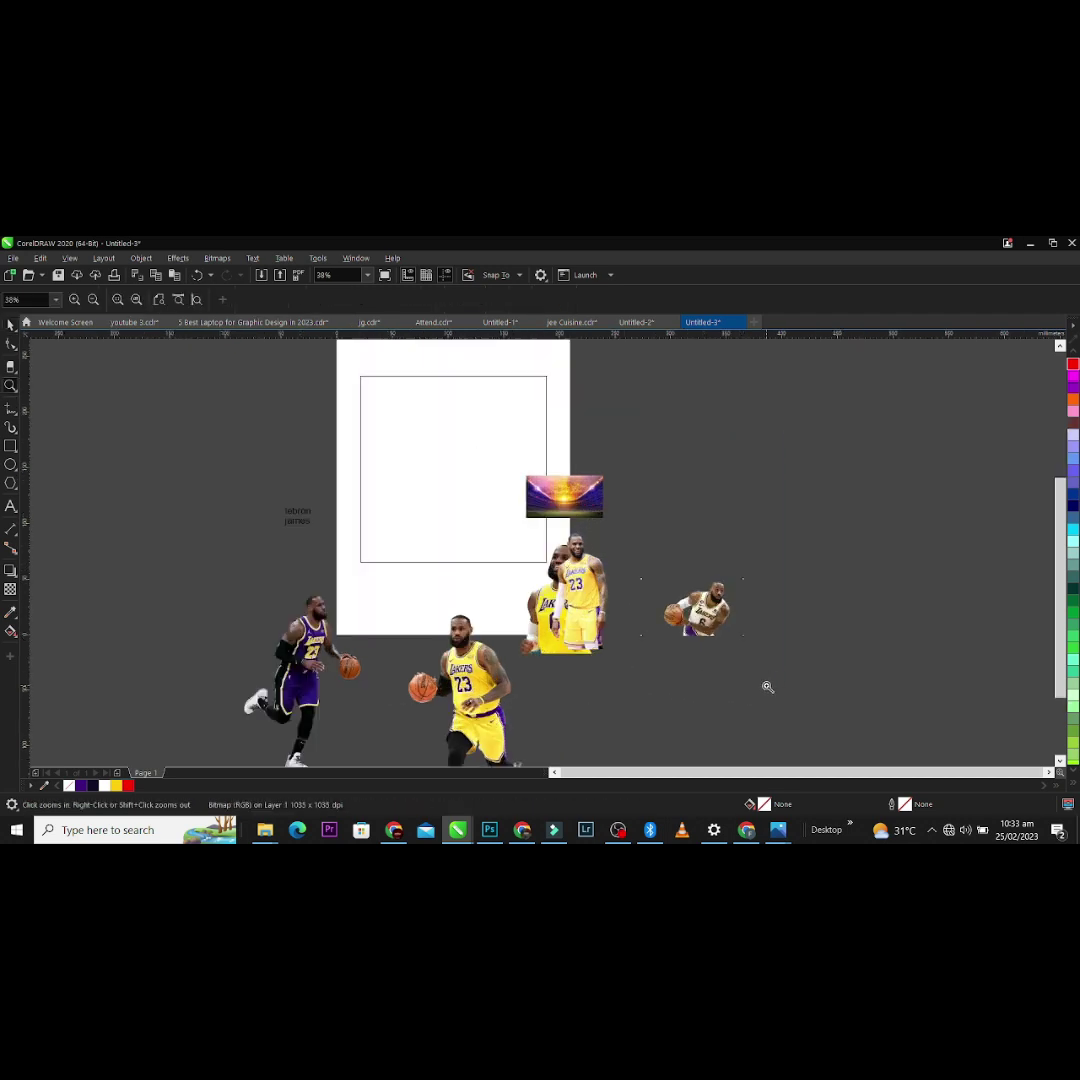
key("space")
left_click_drag(422, 663, 402, 445)
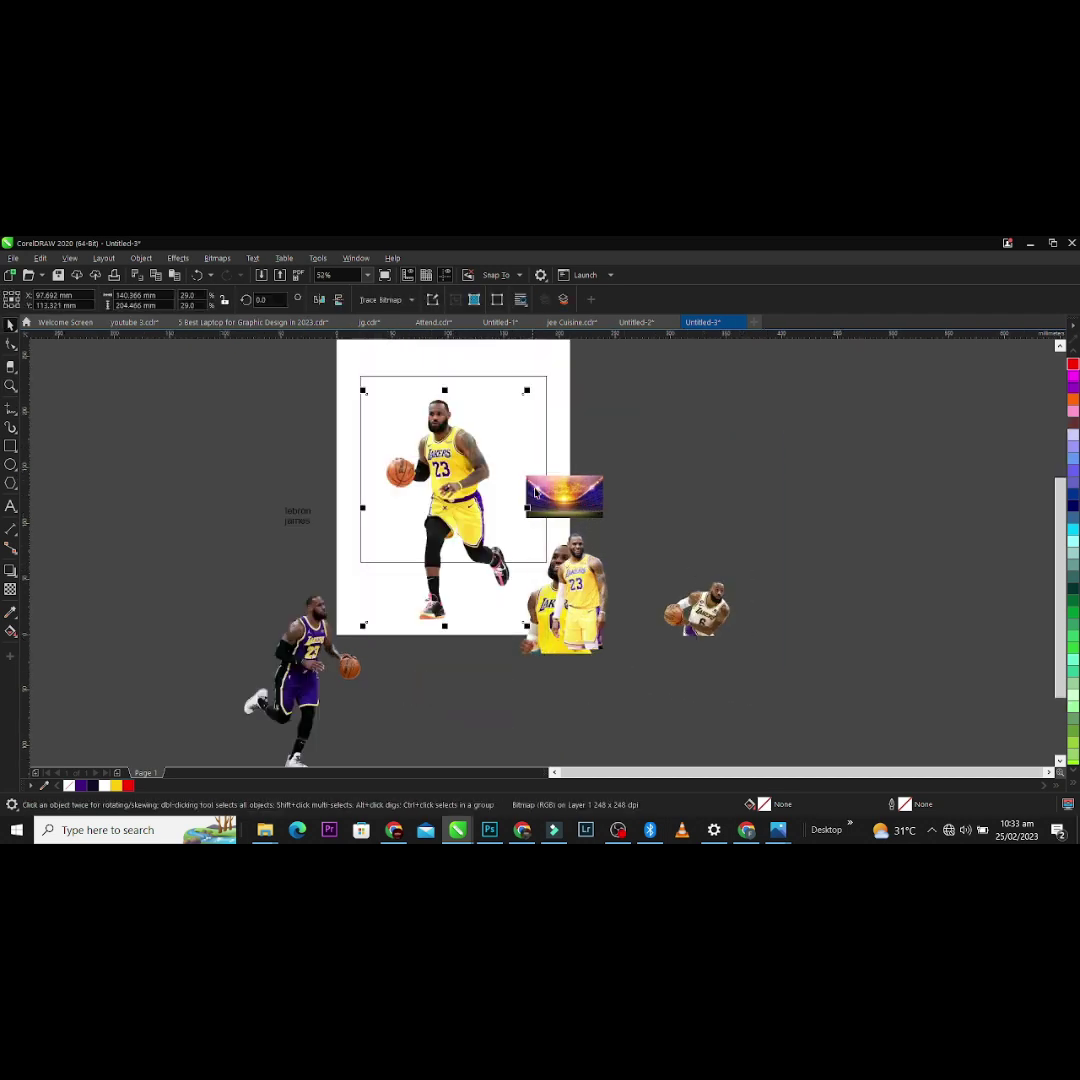
left_click_drag(526, 392, 522, 457)
left_click_drag(456, 503, 435, 478)
Step: Bring the purple-jersey player image into the square, over the running player in yellow
key("z")
left_click_drag(301, 375, 710, 659)
key("space")
left_click(441, 471)
left_click_drag(441, 471, 460, 424)
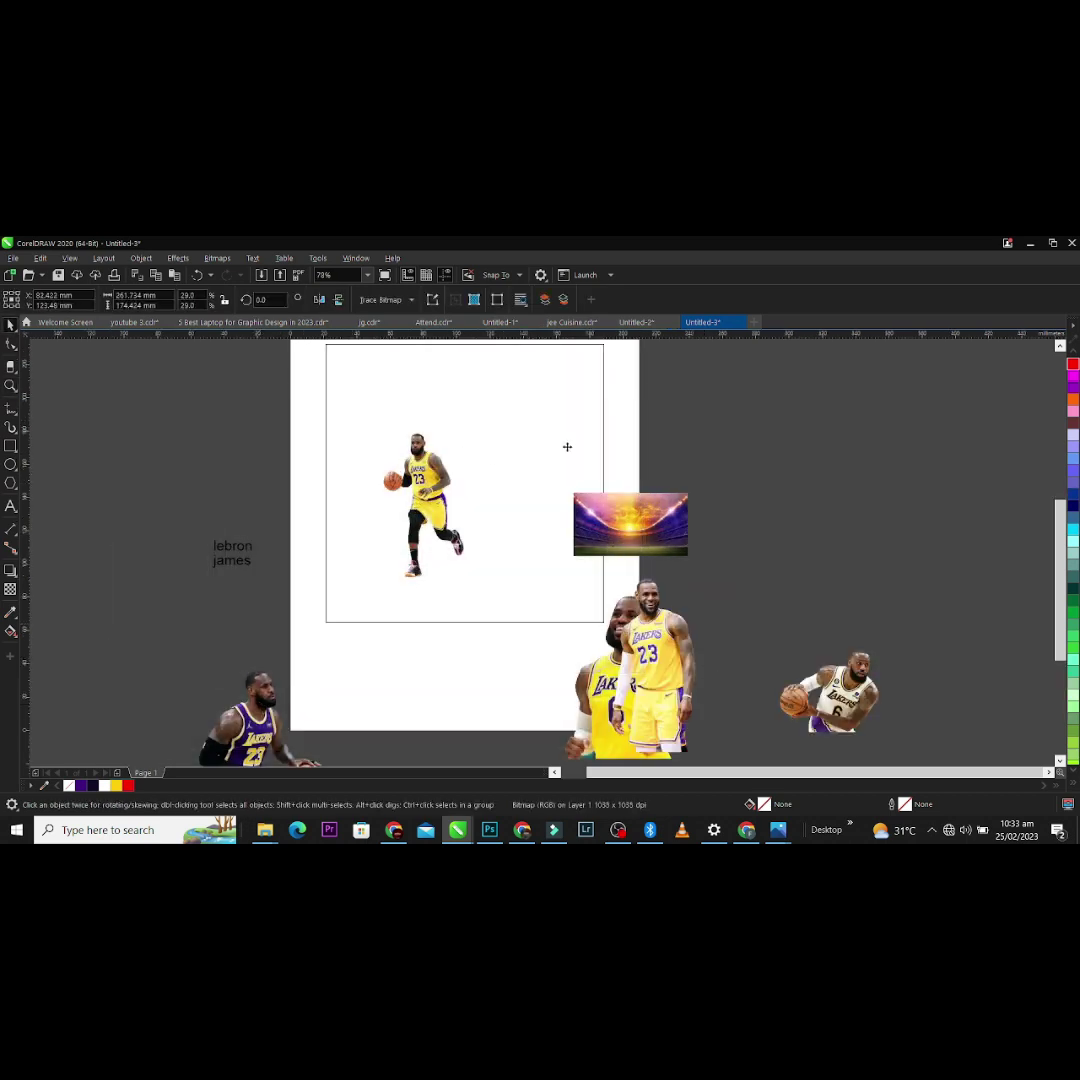
Step: Trim the empty sides of the purple-jersey player image and scale it down to about 51 mm wide
left_click(12, 345)
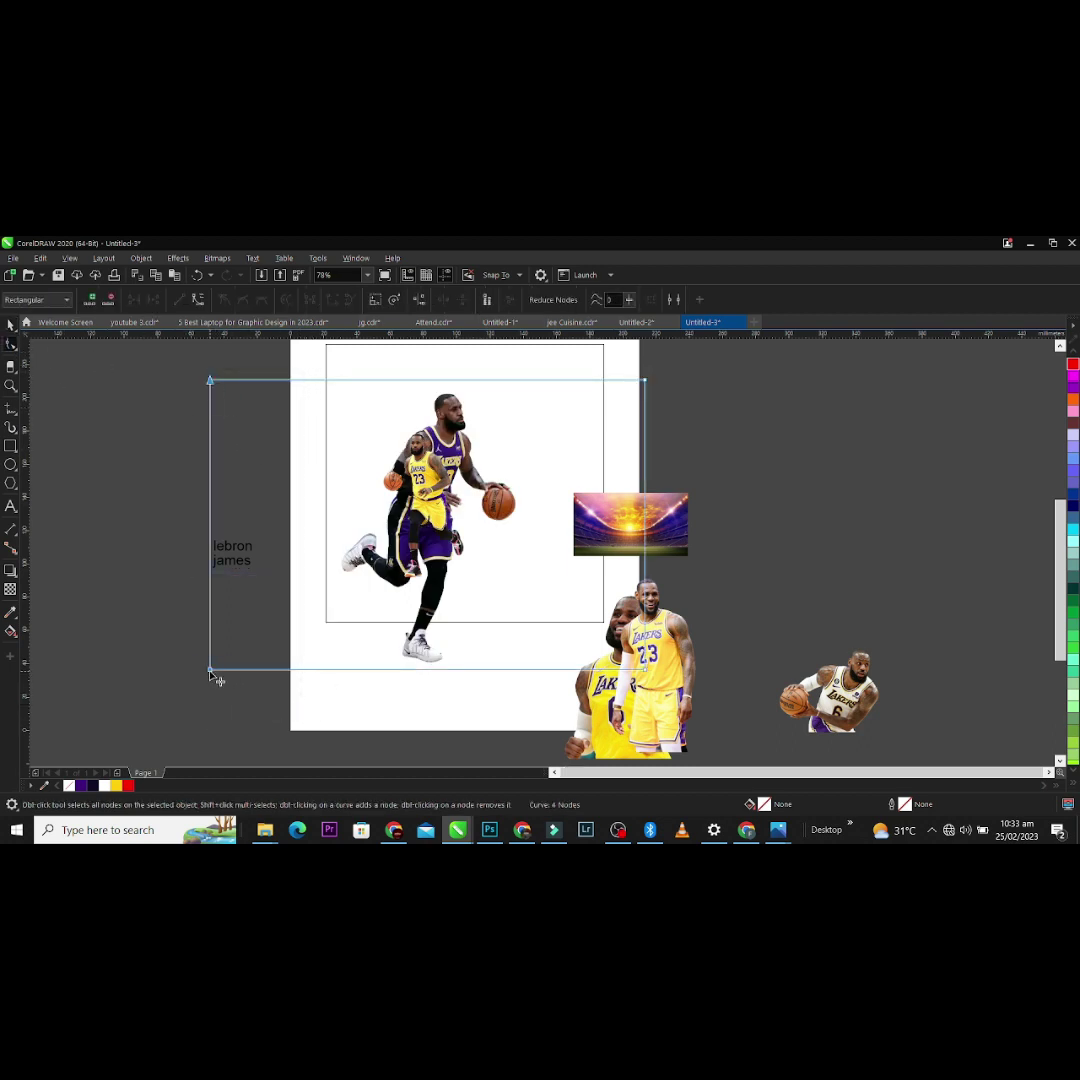
left_click_drag(211, 674, 337, 671)
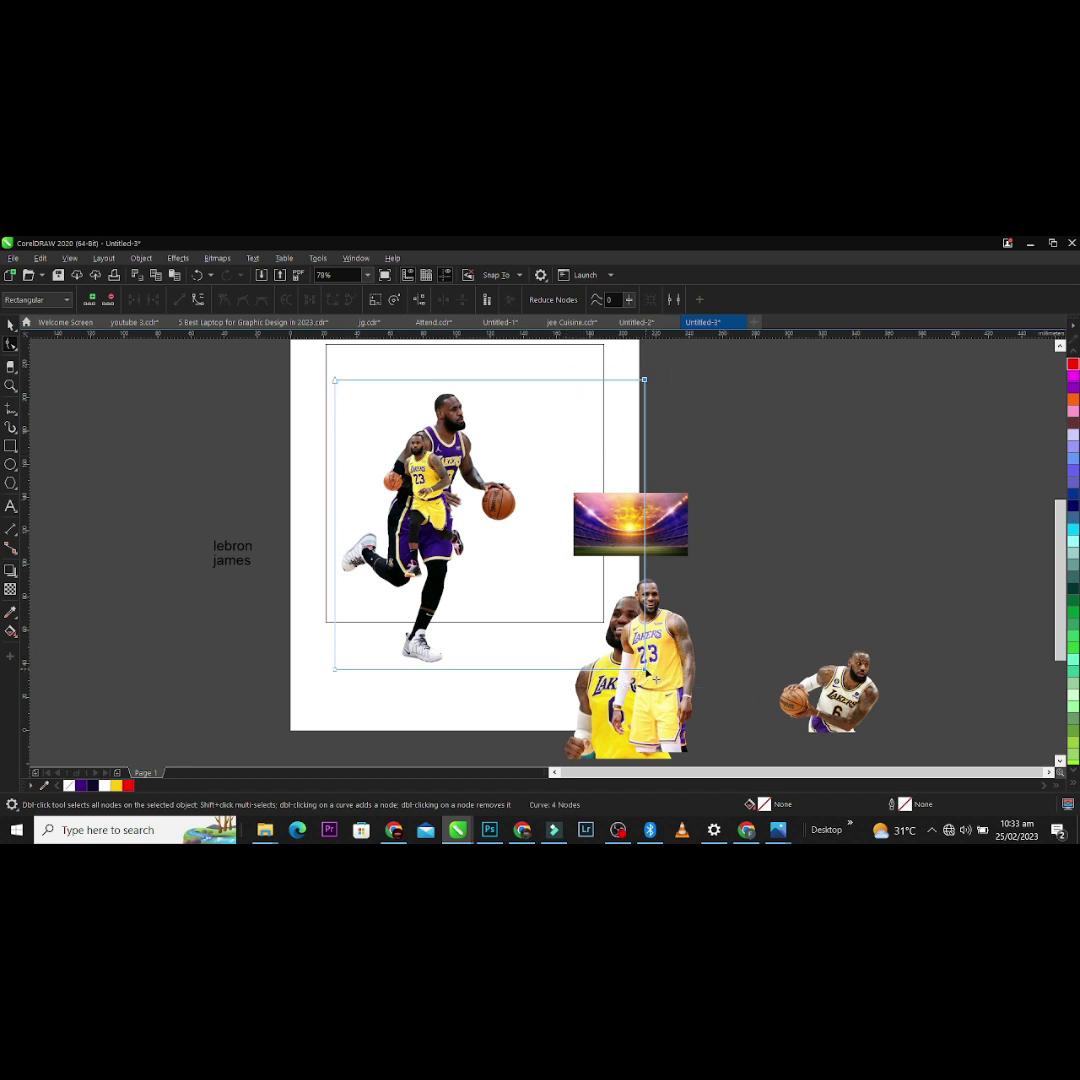
left_click_drag(644, 669, 532, 669)
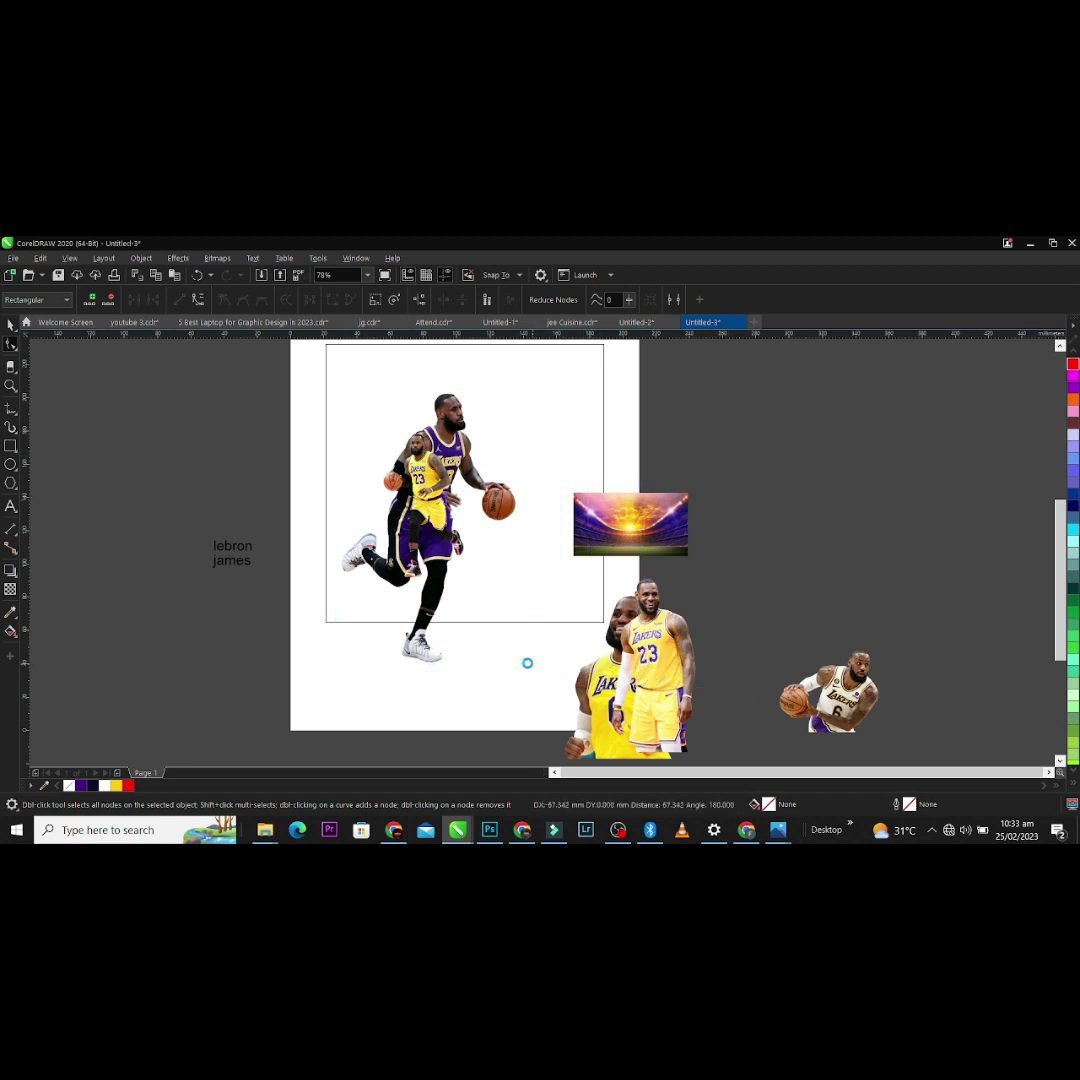
key("space")
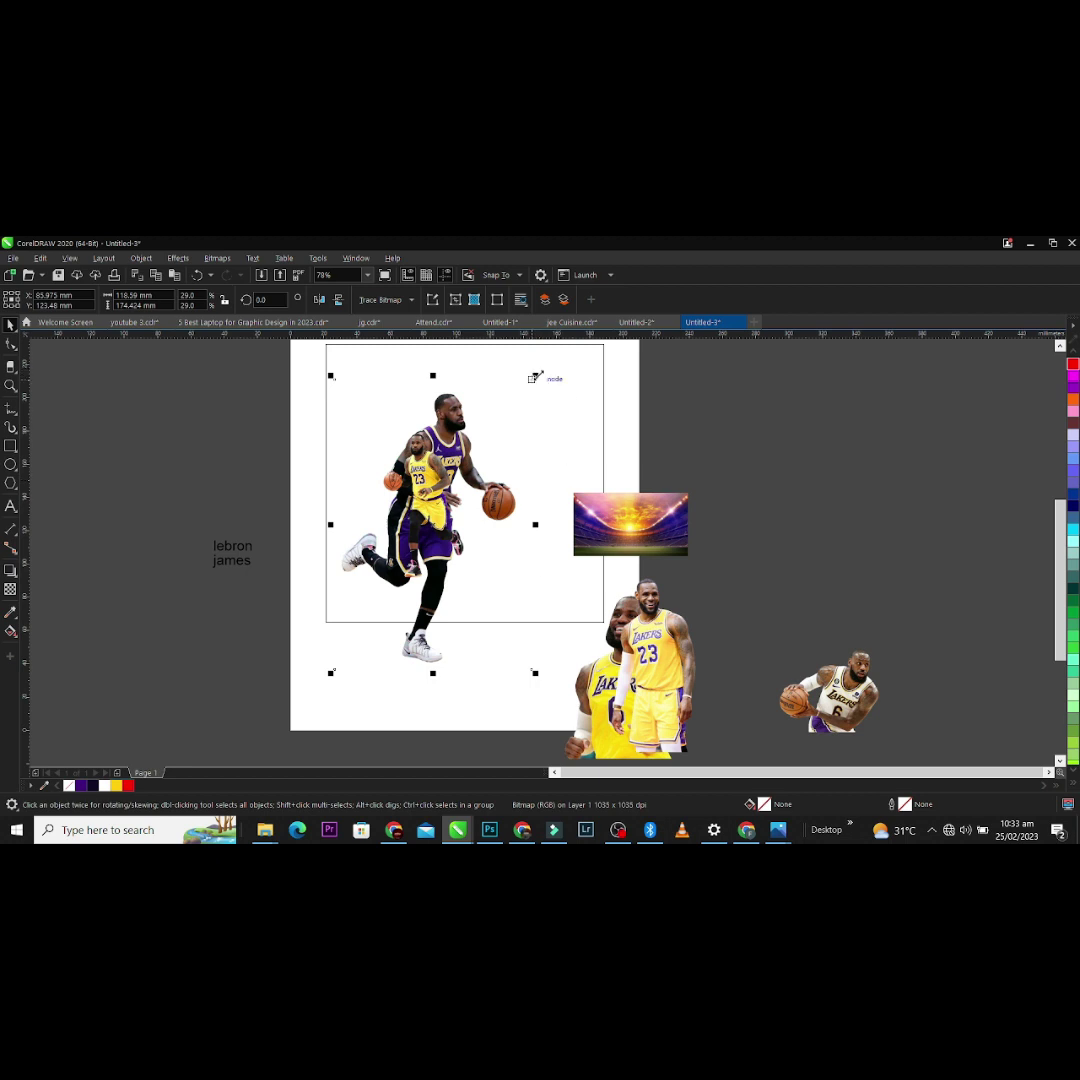
left_click_drag(532, 377, 522, 462)
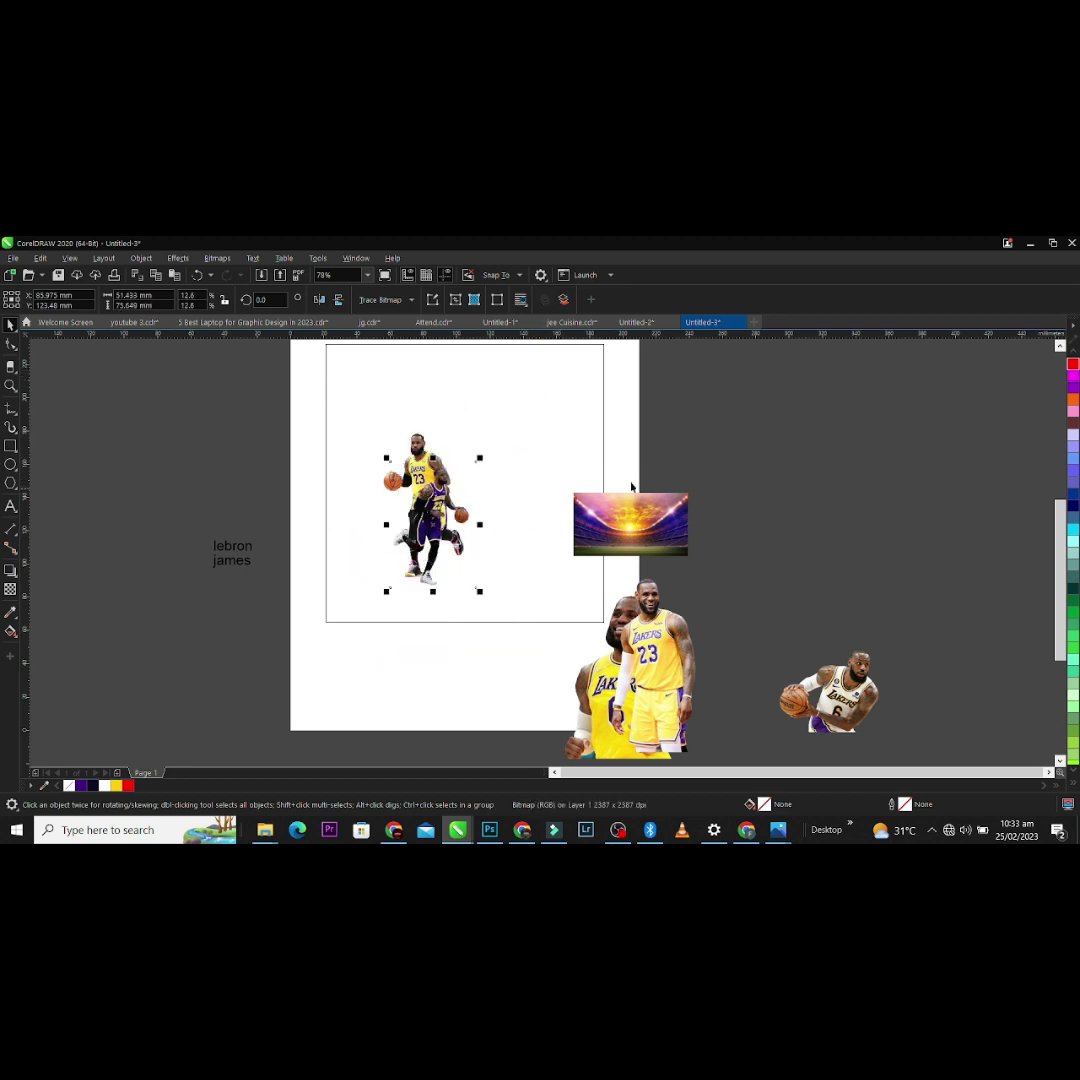
left_click_drag(530, 381, 531, 382)
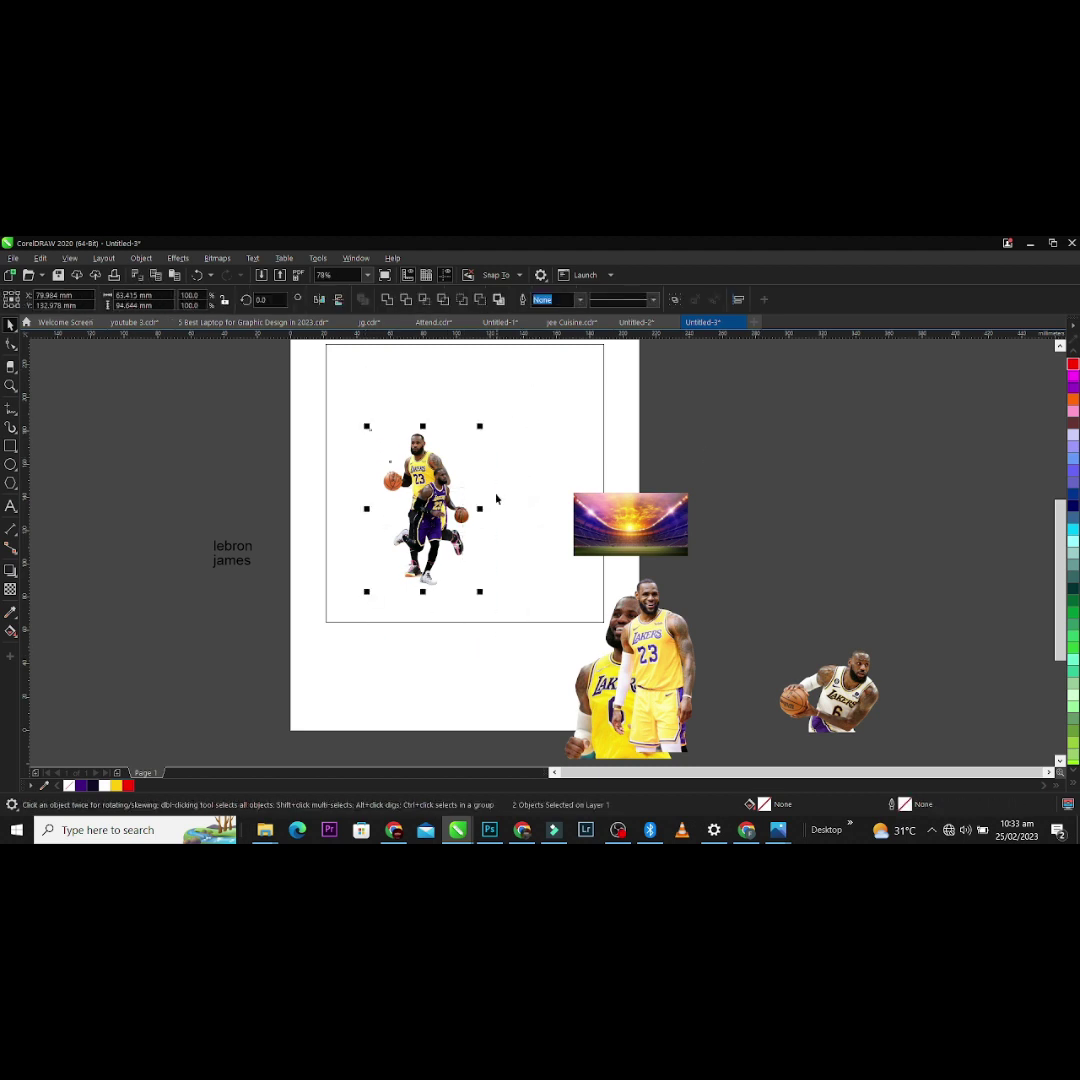
Step: Group the two running player images and place the standing yellow number 23 player behind them at a reduced size
key("ctrl+g")
left_click(528, 482, "shift")
left_click(854, 477)
left_click_drag(682, 644, 434, 460)
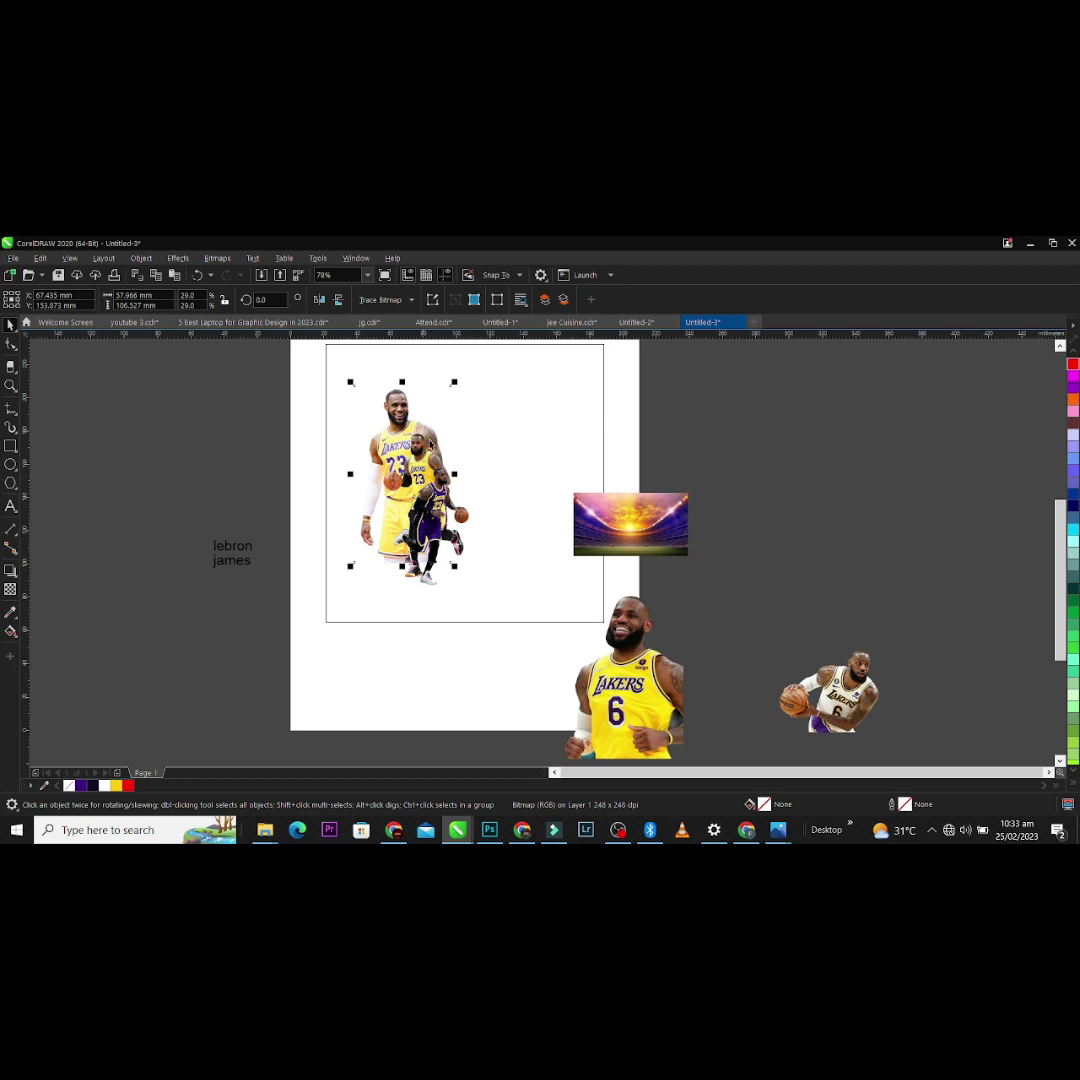
left_click_drag(454, 382, 411, 465)
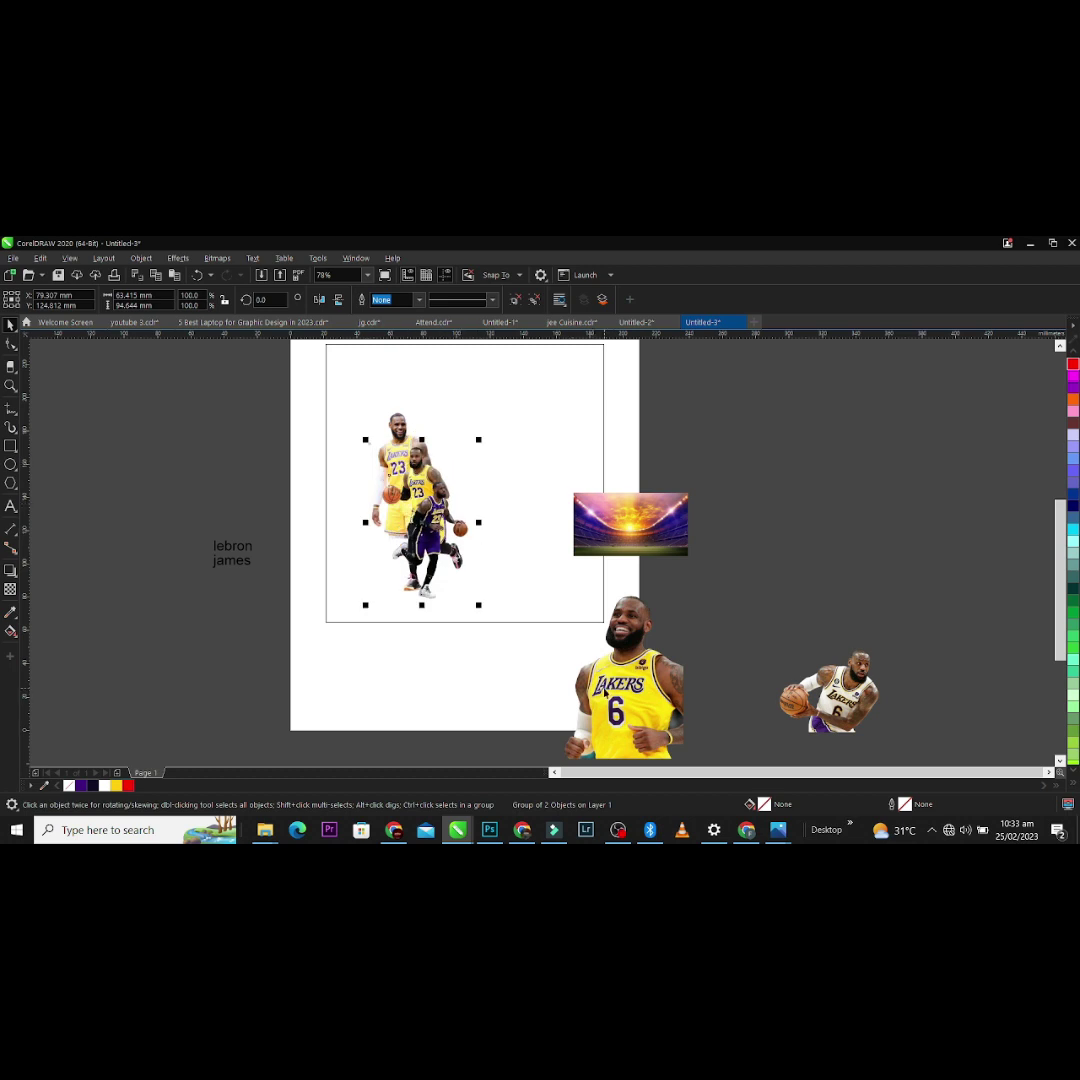
Step: Place the yellow number 6 player behind the other players, mirrored horizontally and scaled down
left_click_drag(604, 690, 410, 466)
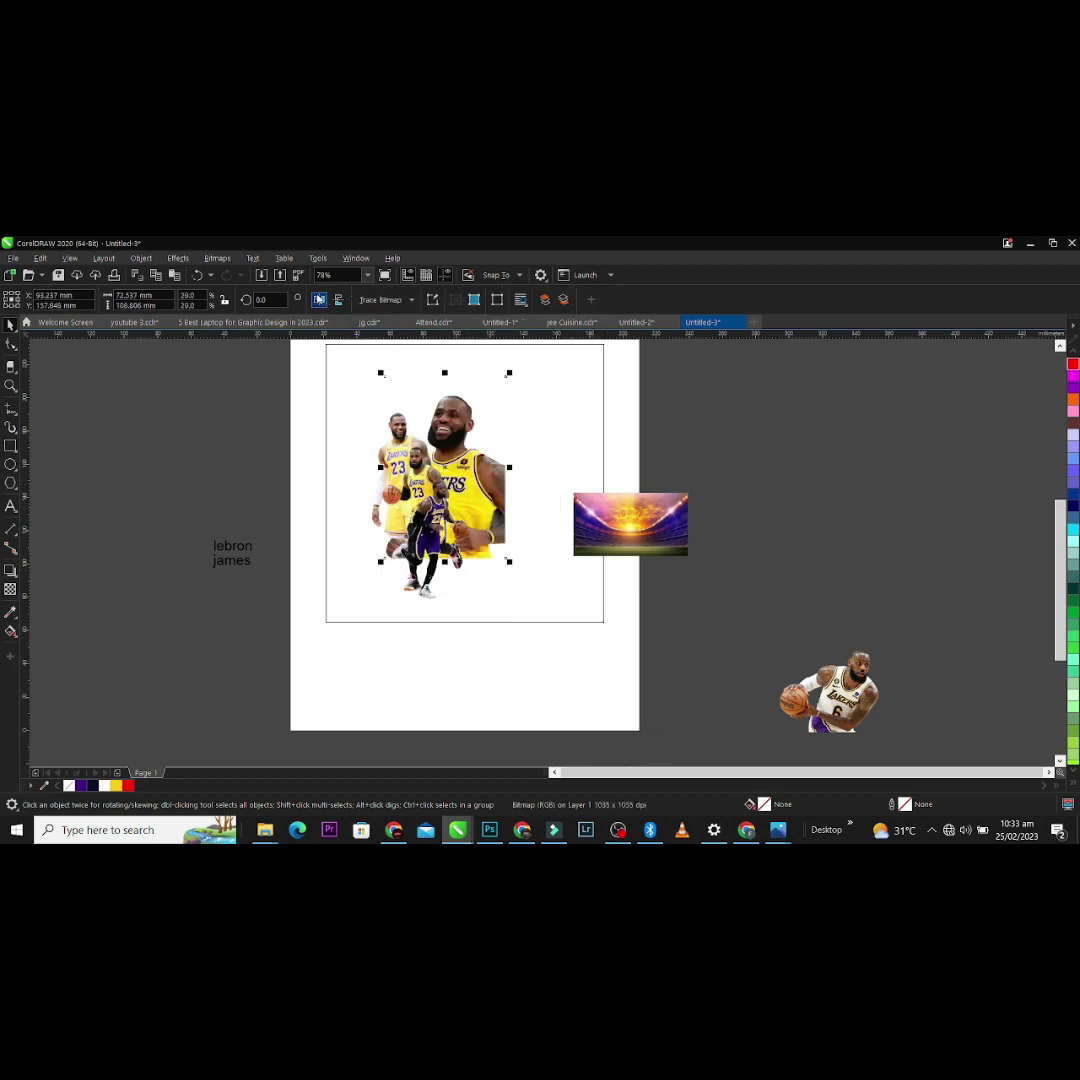
left_click(319, 299)
left_click_drag(510, 372, 508, 416)
Step: Place the white-jersey player behind the upper part of the collage, mirrored horizontally
left_click_drag(806, 663, 394, 393)
key("z")
left_click_drag(268, 354, 573, 547)
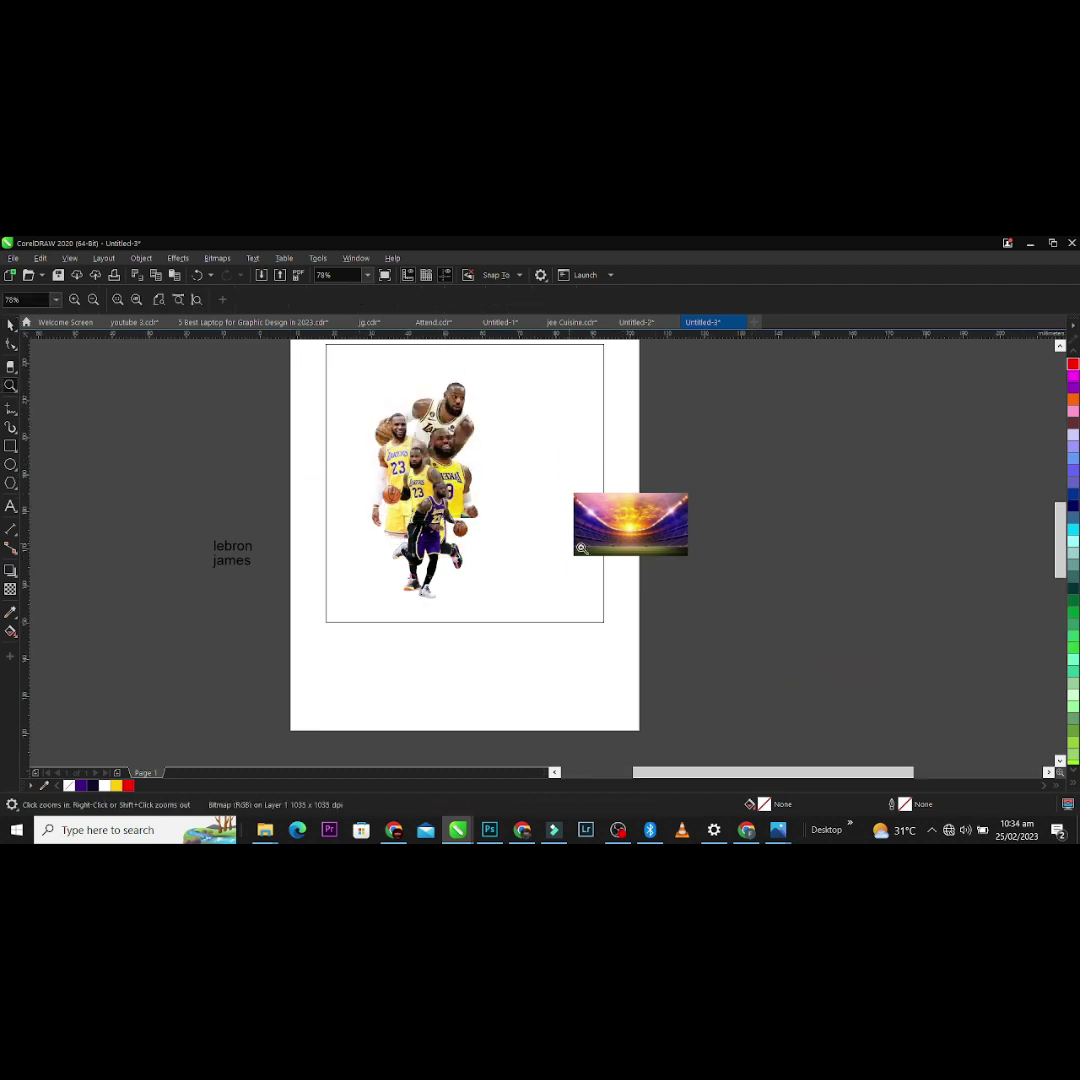
left_click(319, 300)
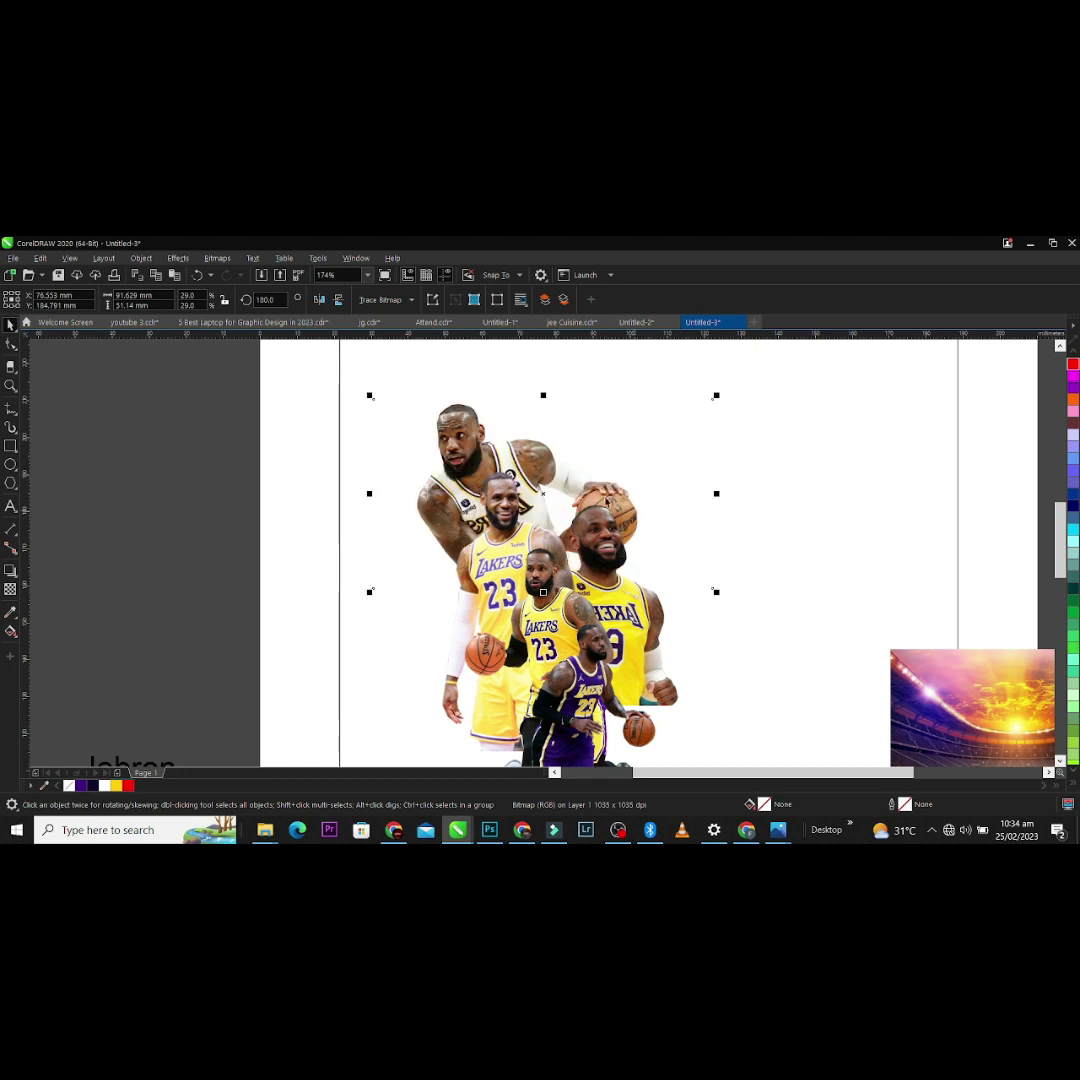
left_click_drag(535, 461, 593, 456)
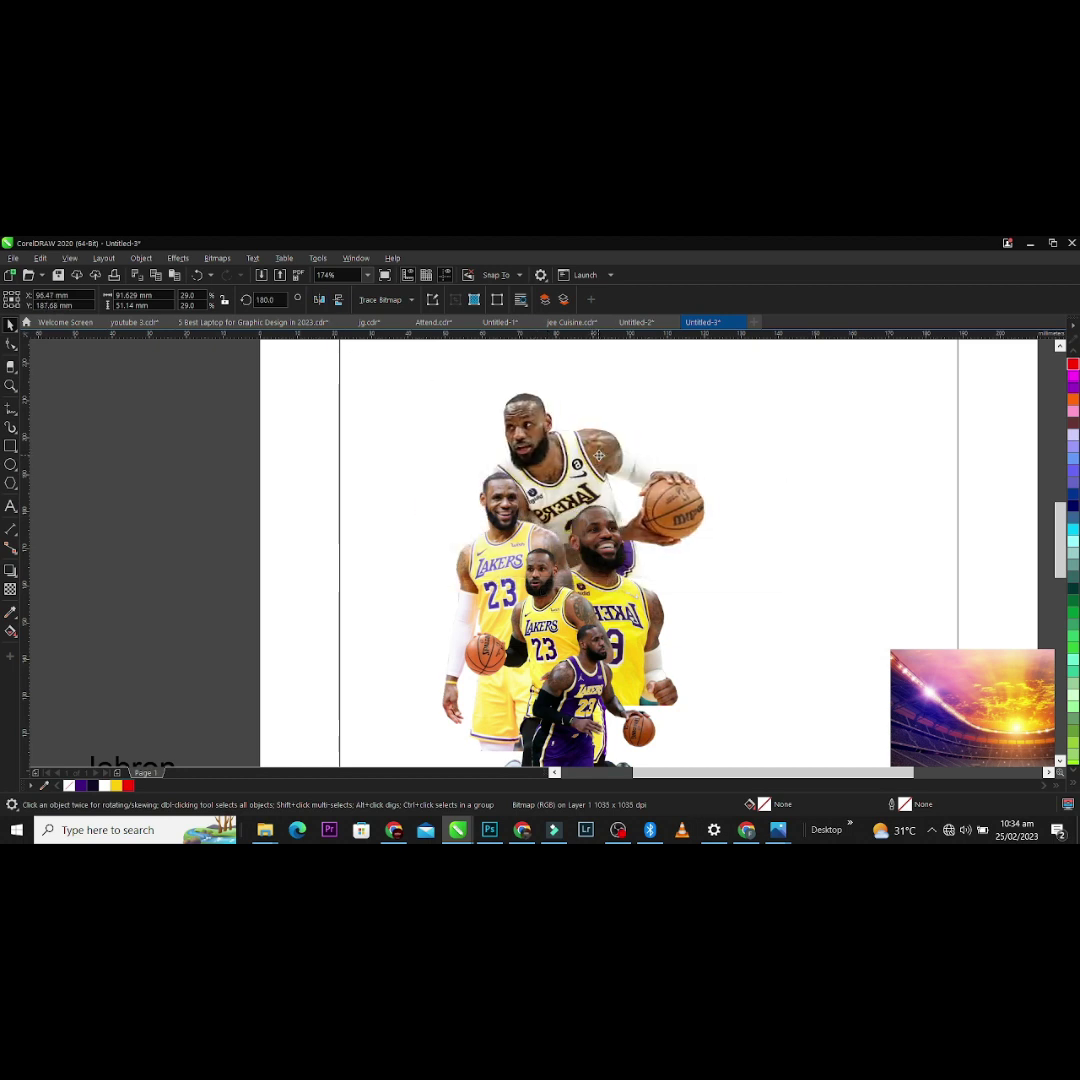
Step: Trim about 18.6 mm of empty area from the ball side of the white-jersey player image
scroll(310, 367, "down", 2)
left_click(10, 343)
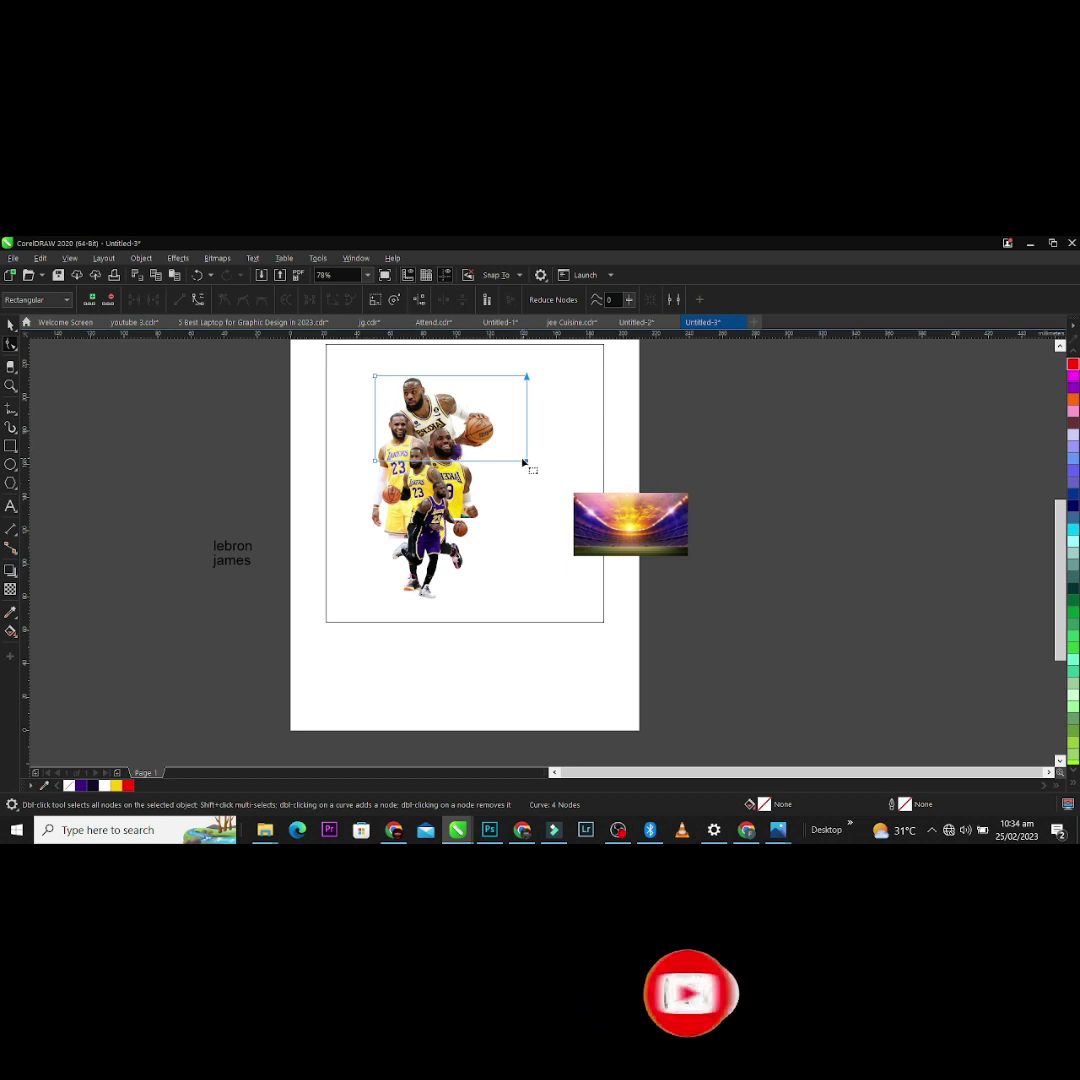
left_click_drag(527, 461, 500, 465)
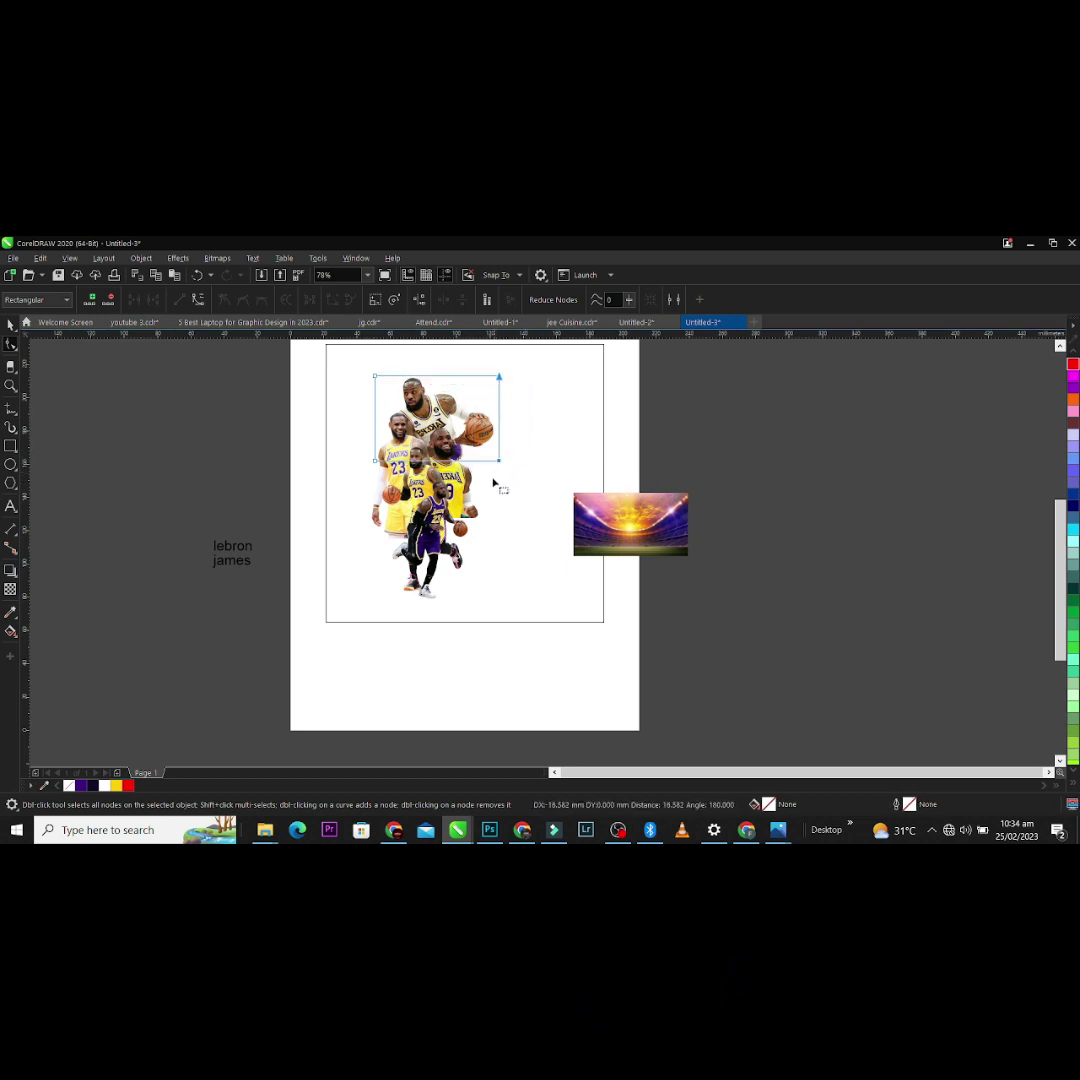
key("space")
Step: Group all the player images and align the group's vertical position with the centre of the square
left_click_drag(331, 649, 543, 375)
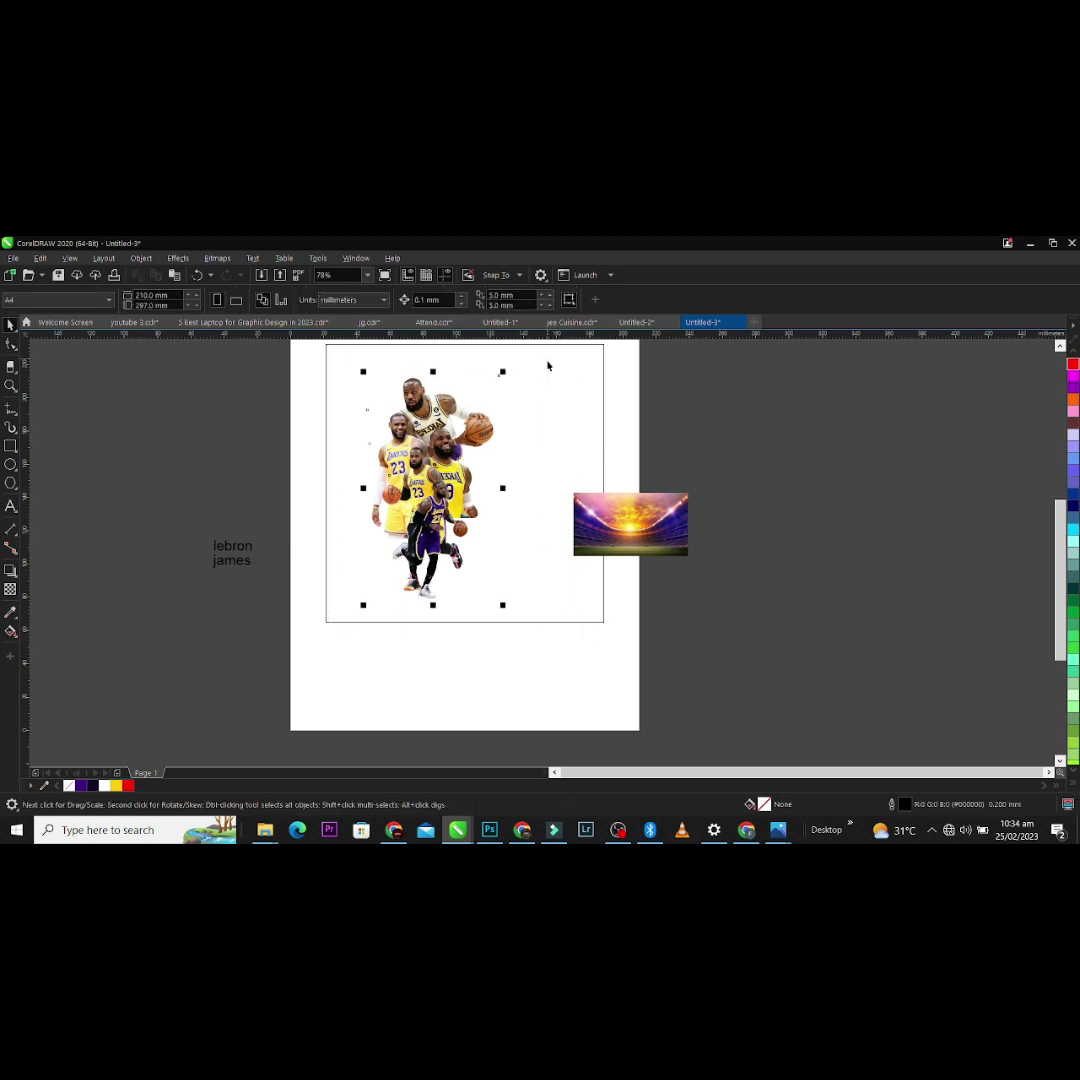
key("ctrl+g")
left_click(564, 441, "shift")
key("e")
scroll(523, 477, "down", 1)
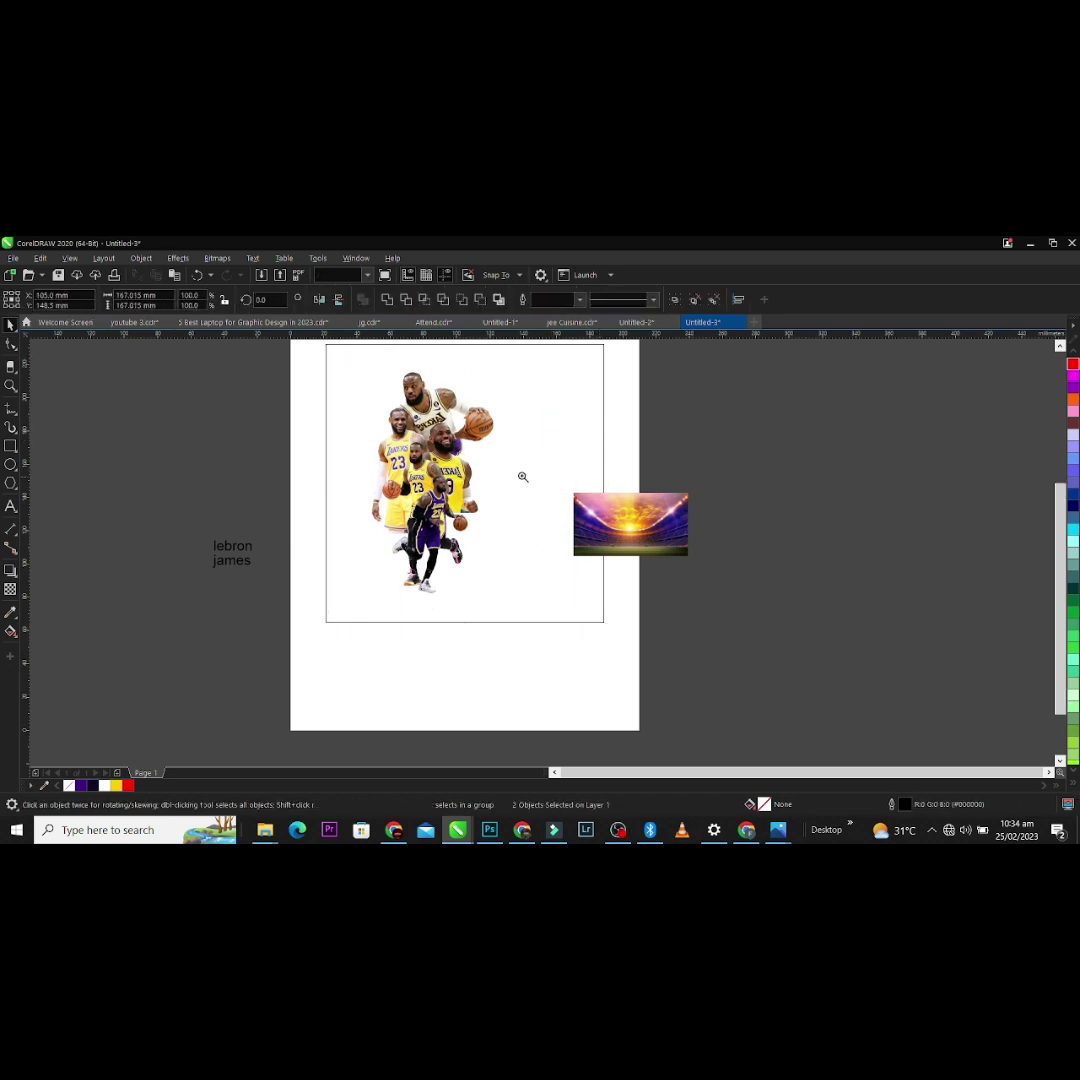
Step: Give the square an elliptical fountain fill running from dark navy at the outside to purple at the centre
key("z")
scroll(400, 417, "down", 1)
left_click_drag(613, 634, 614, 634)
key("space")
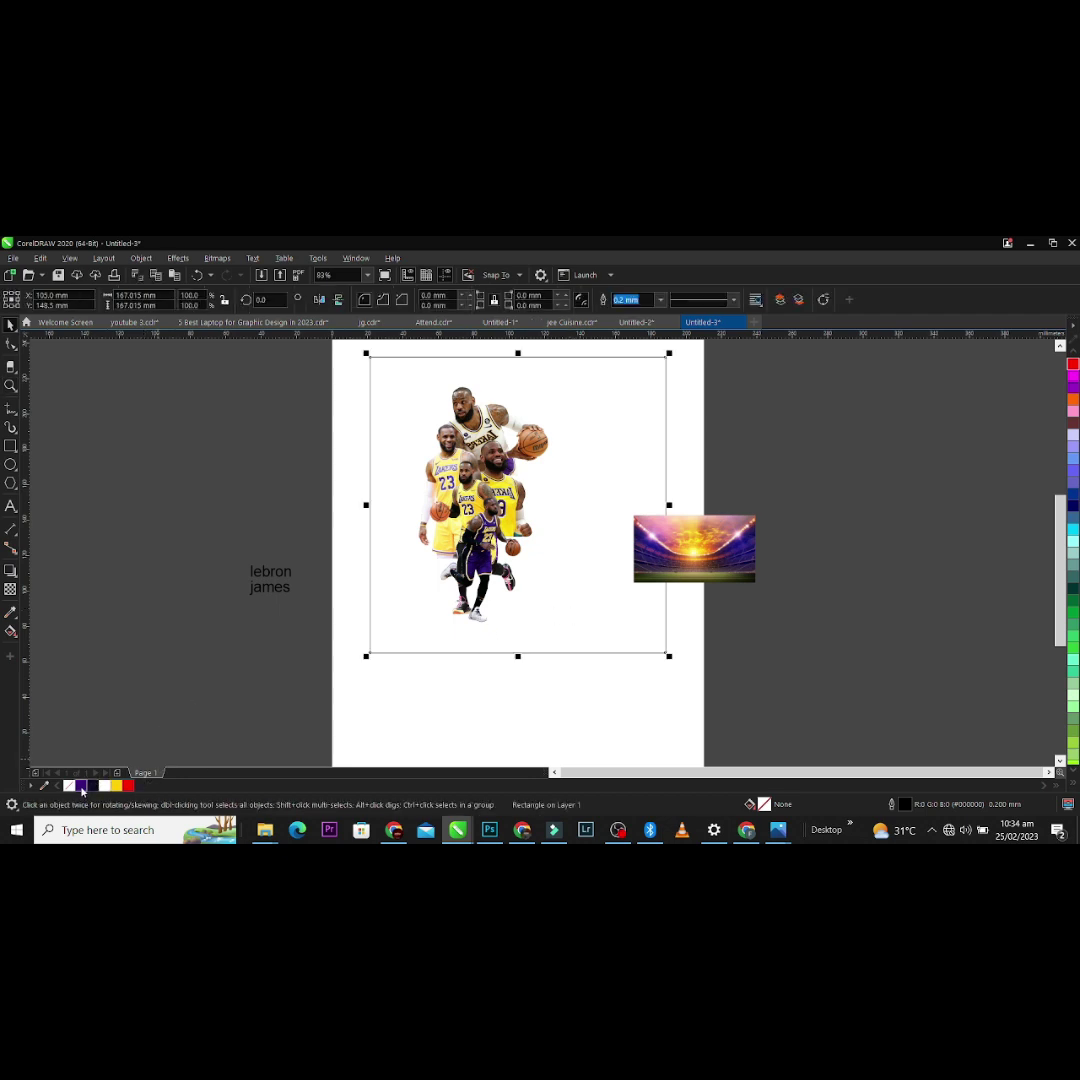
left_click(92, 786)
left_click(10, 631)
left_click_drag(568, 410, 528, 576)
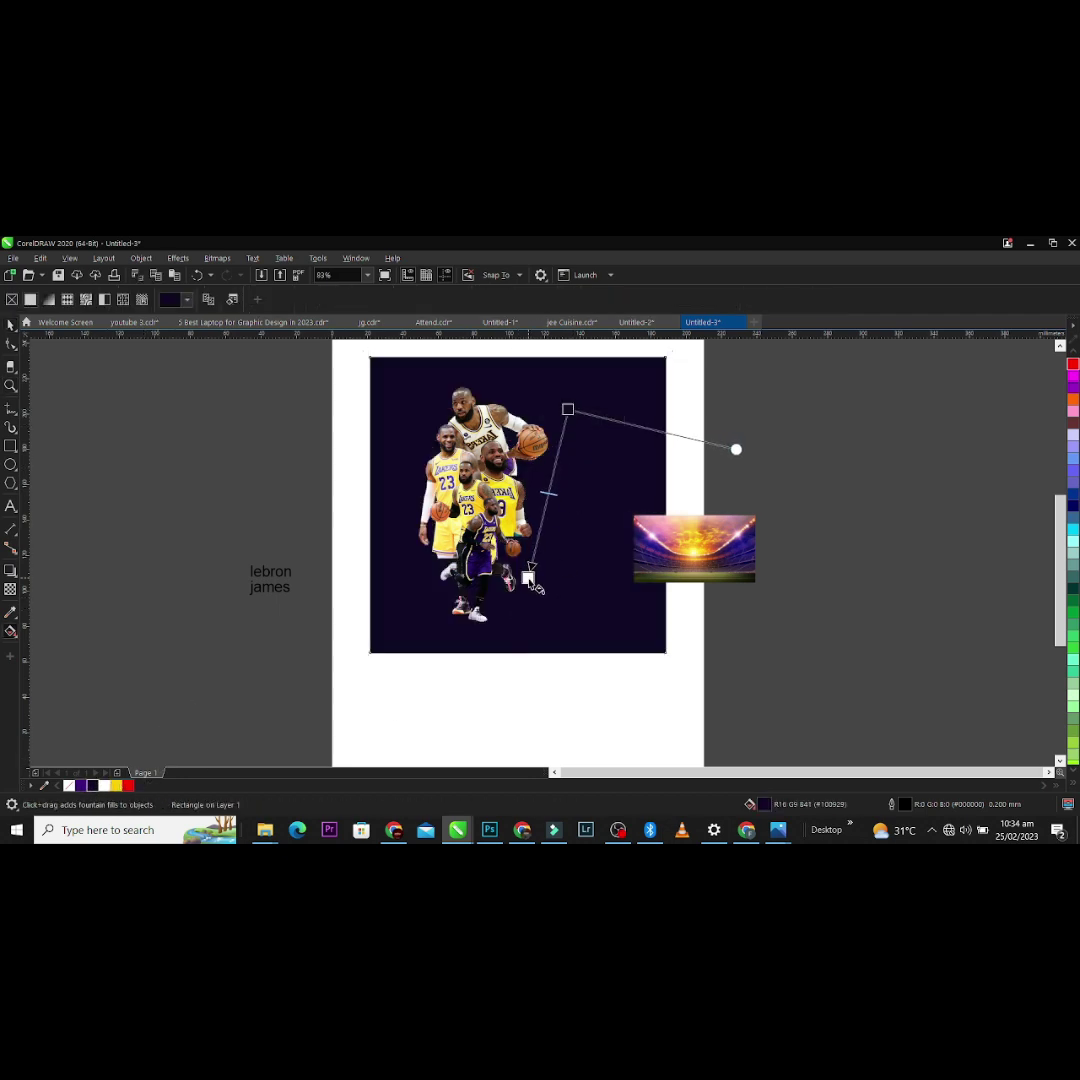
left_click(82, 786)
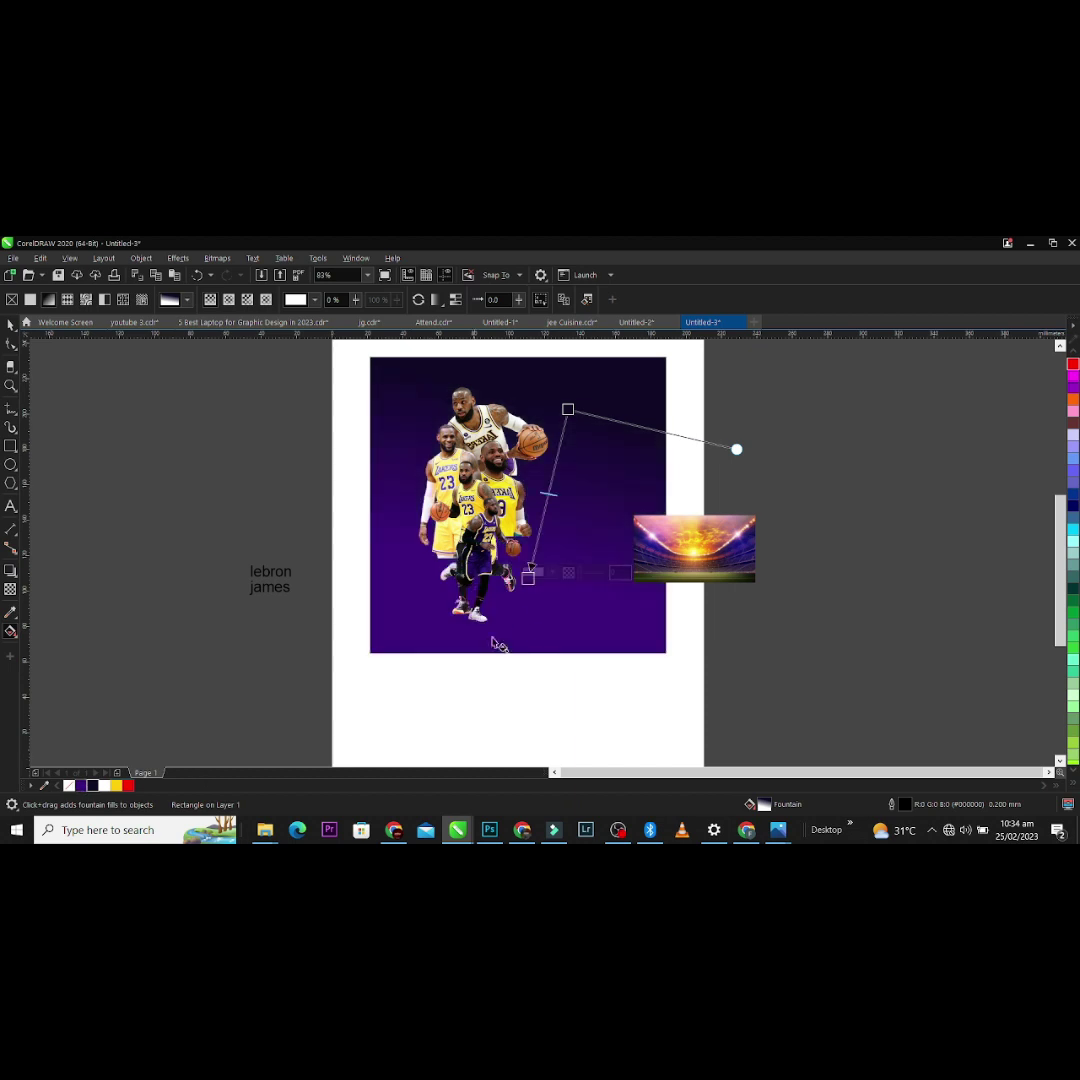
left_click(229, 299)
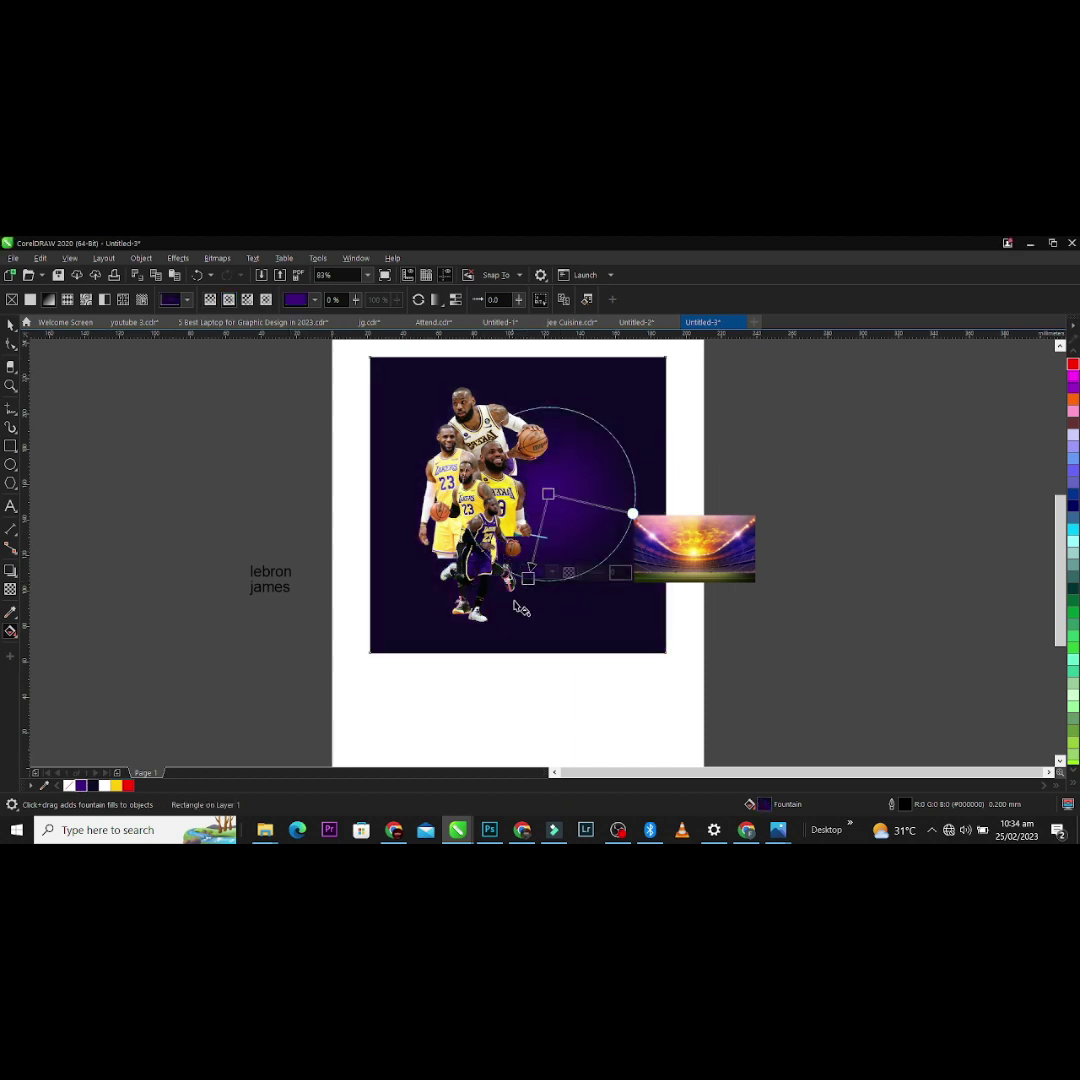
Step: Enlarge the square's elliptical gradient past its lower edge and shift the purple centre slightly towards the players
key("space")
key("space")
left_click_drag(529, 578, 484, 684)
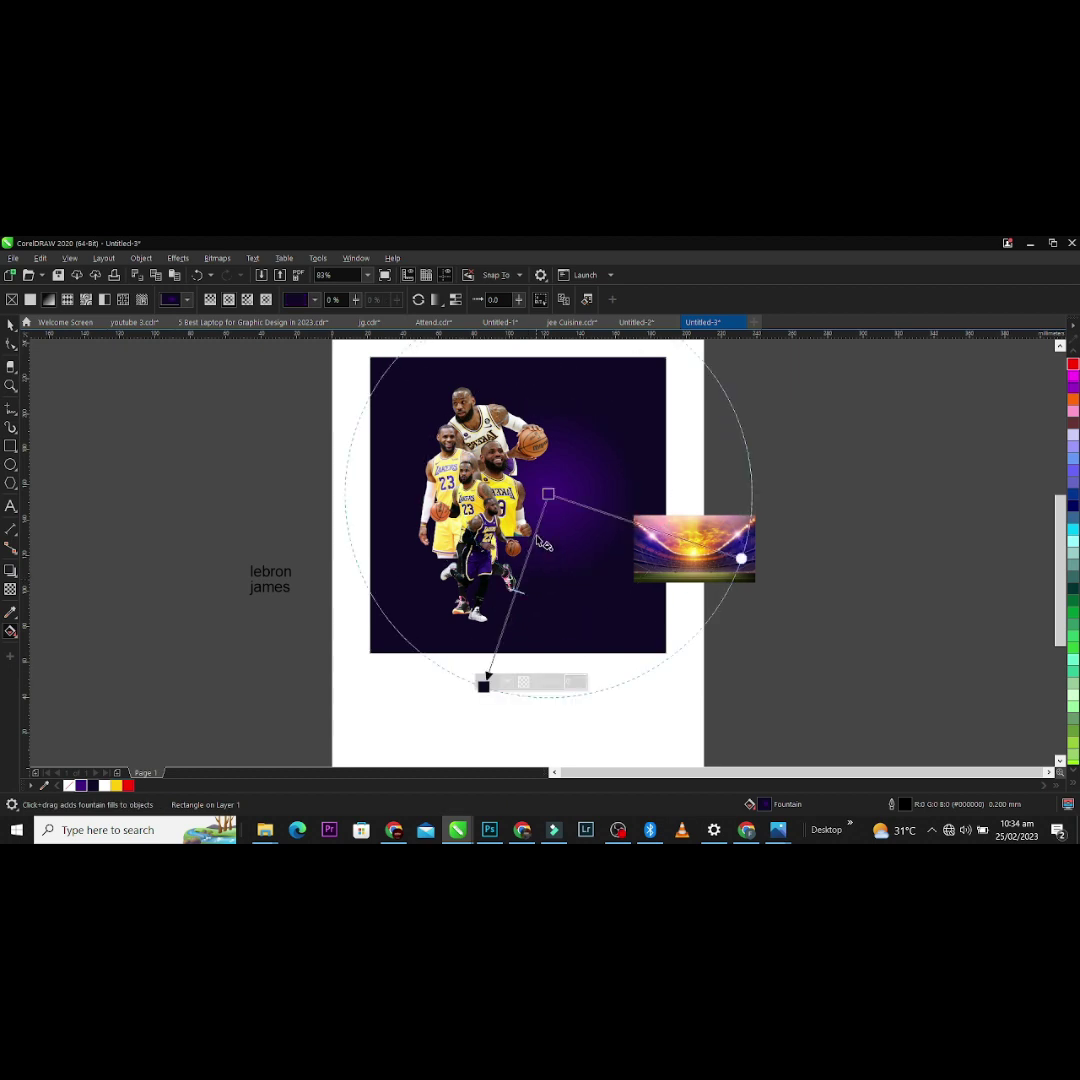
left_click_drag(547, 494, 515, 490)
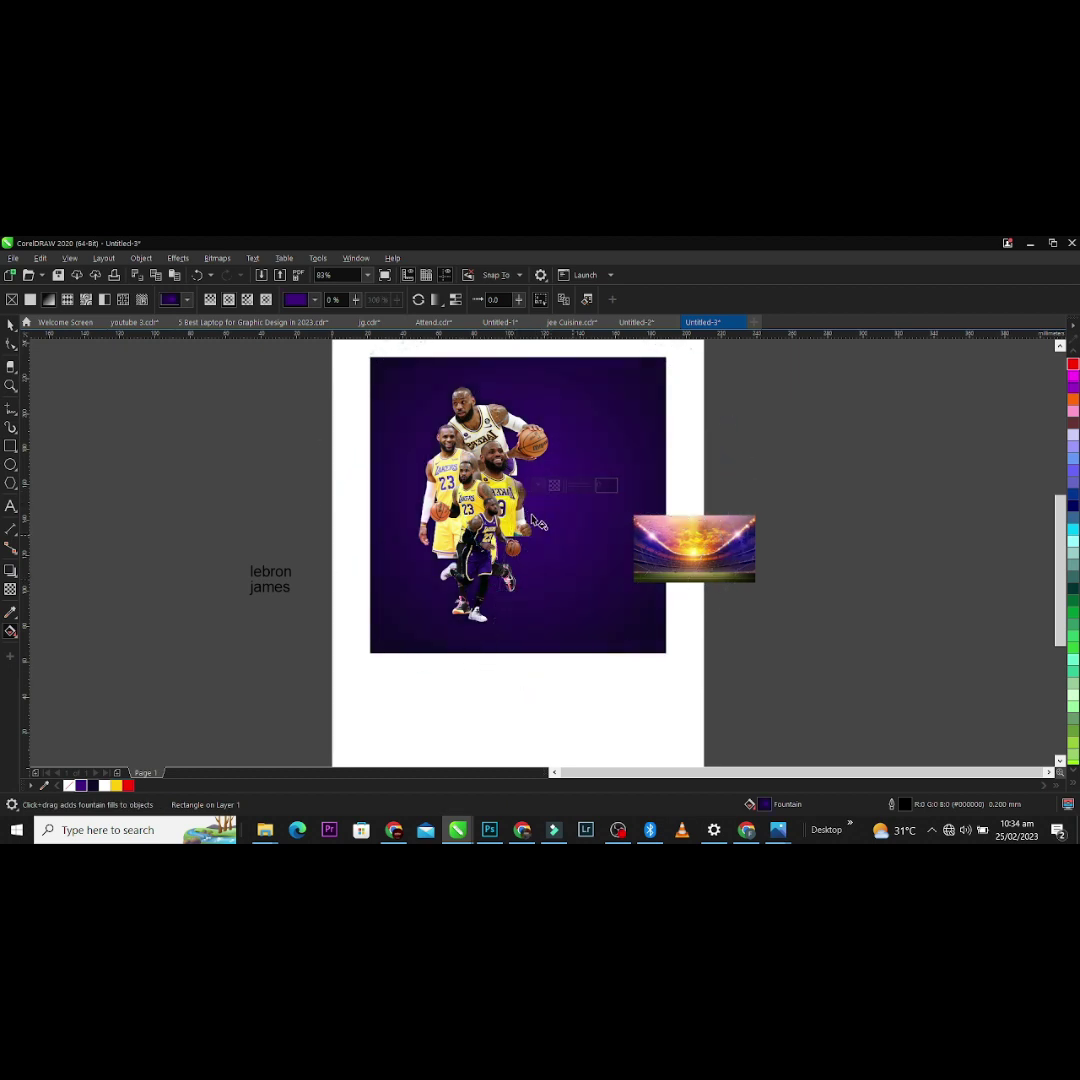
Step: Place a copy of the sunset stadium picture beside the page, PowerClip the original inside the square and open its contents for editing
key("z")
left_click_drag(330, 722, 618, 458)
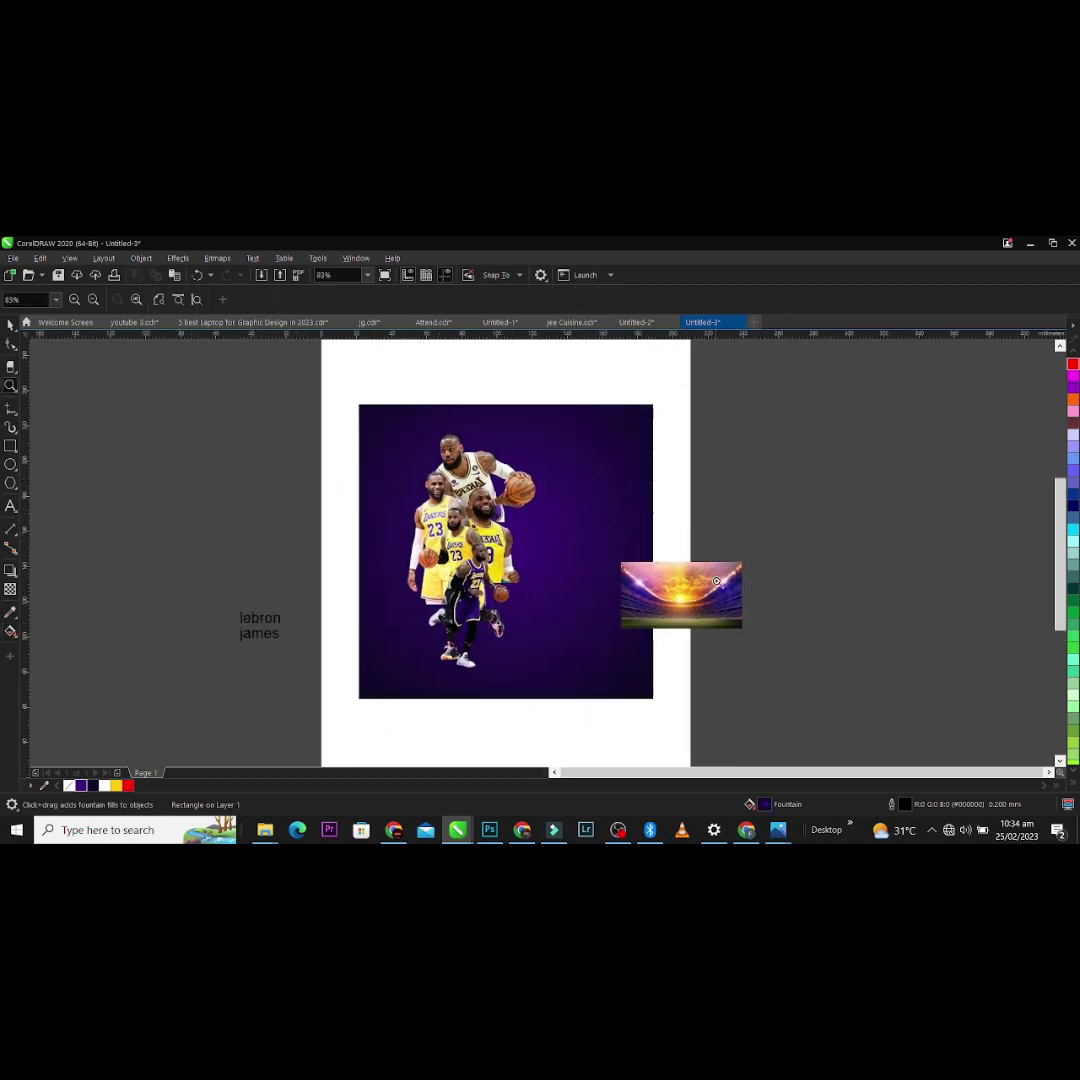
key("space")
left_click(693, 592)
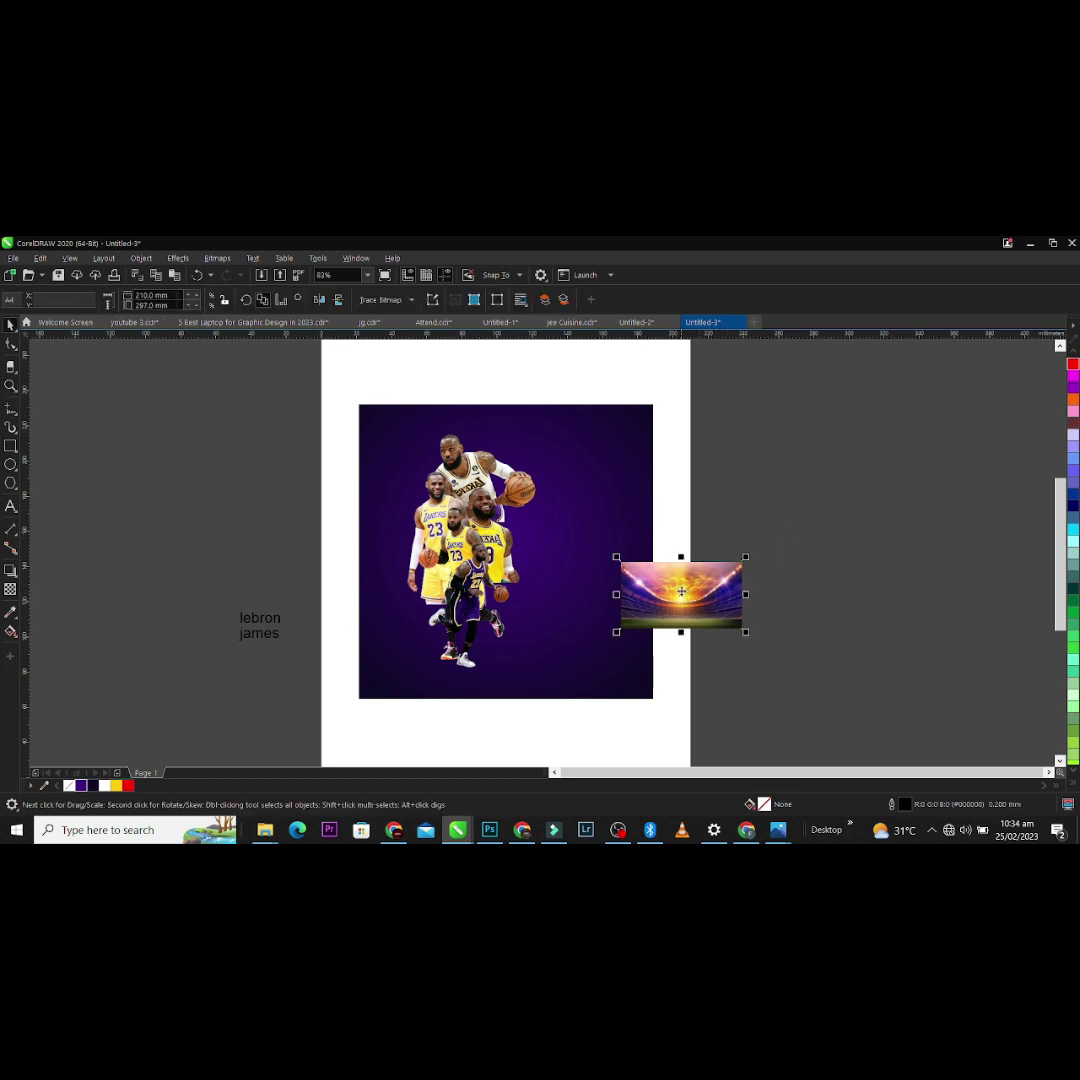
left_click_drag(671, 610, 793, 530)
right_click(793, 530)
left_click_drag(690, 580, 600, 502)
left_click(625, 542)
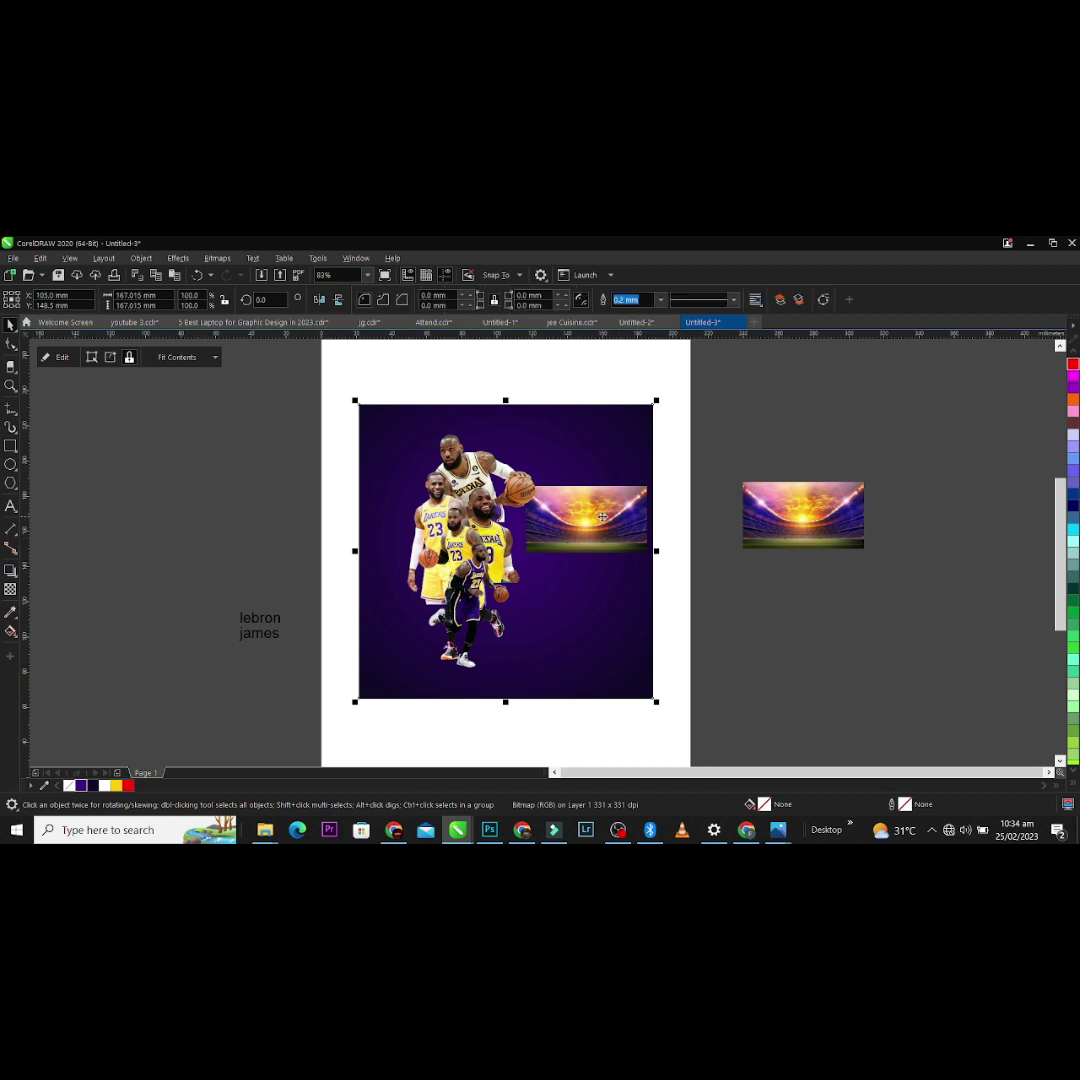
double_click(598, 512)
Step: Enlarge the sunset stadium picture inside the PowerClip to about 244 mm wide and delete it from the contents
left_click_drag(597, 511, 506, 633)
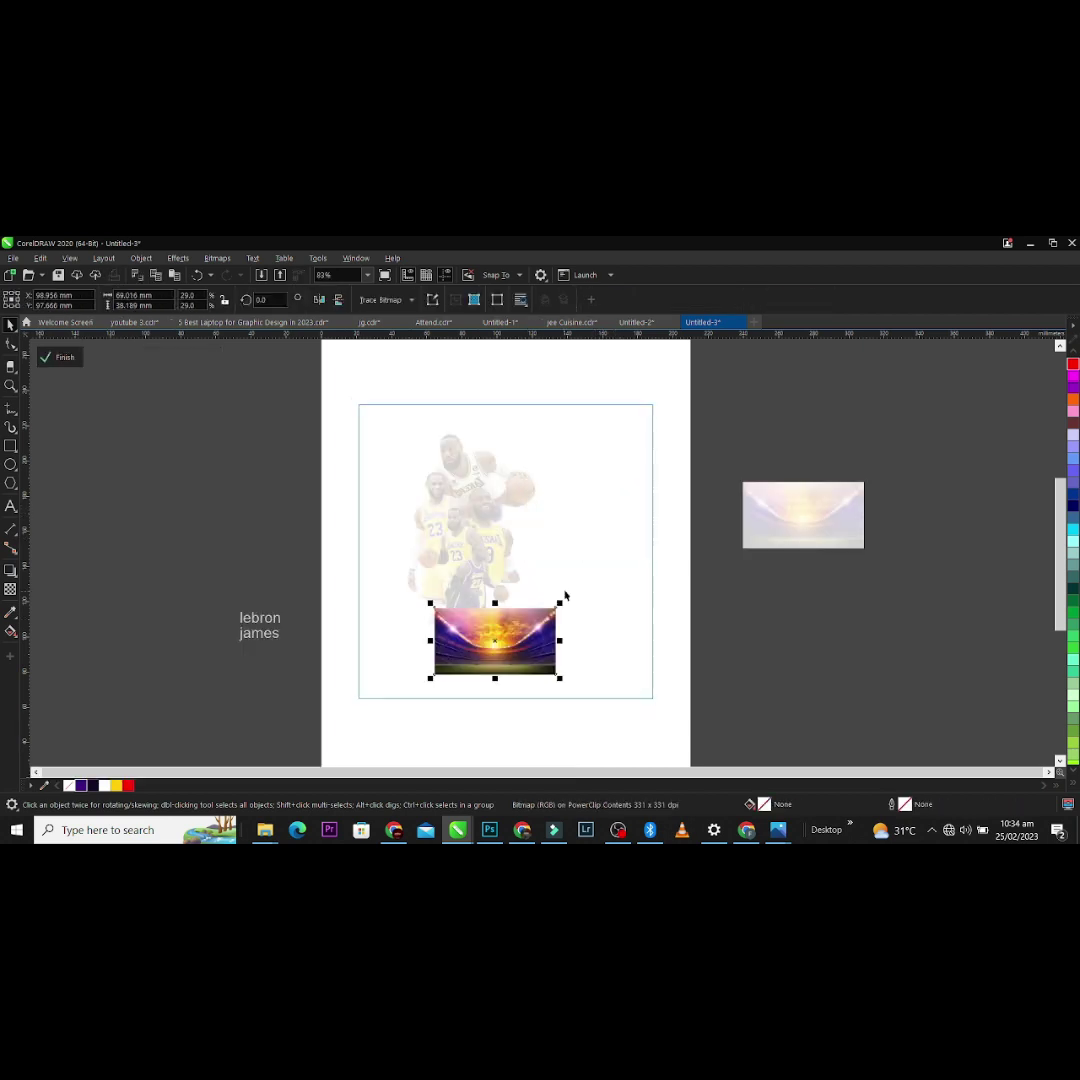
left_click_drag(563, 601, 715, 513)
left_click_drag(598, 649, 605, 606)
key("Delete")
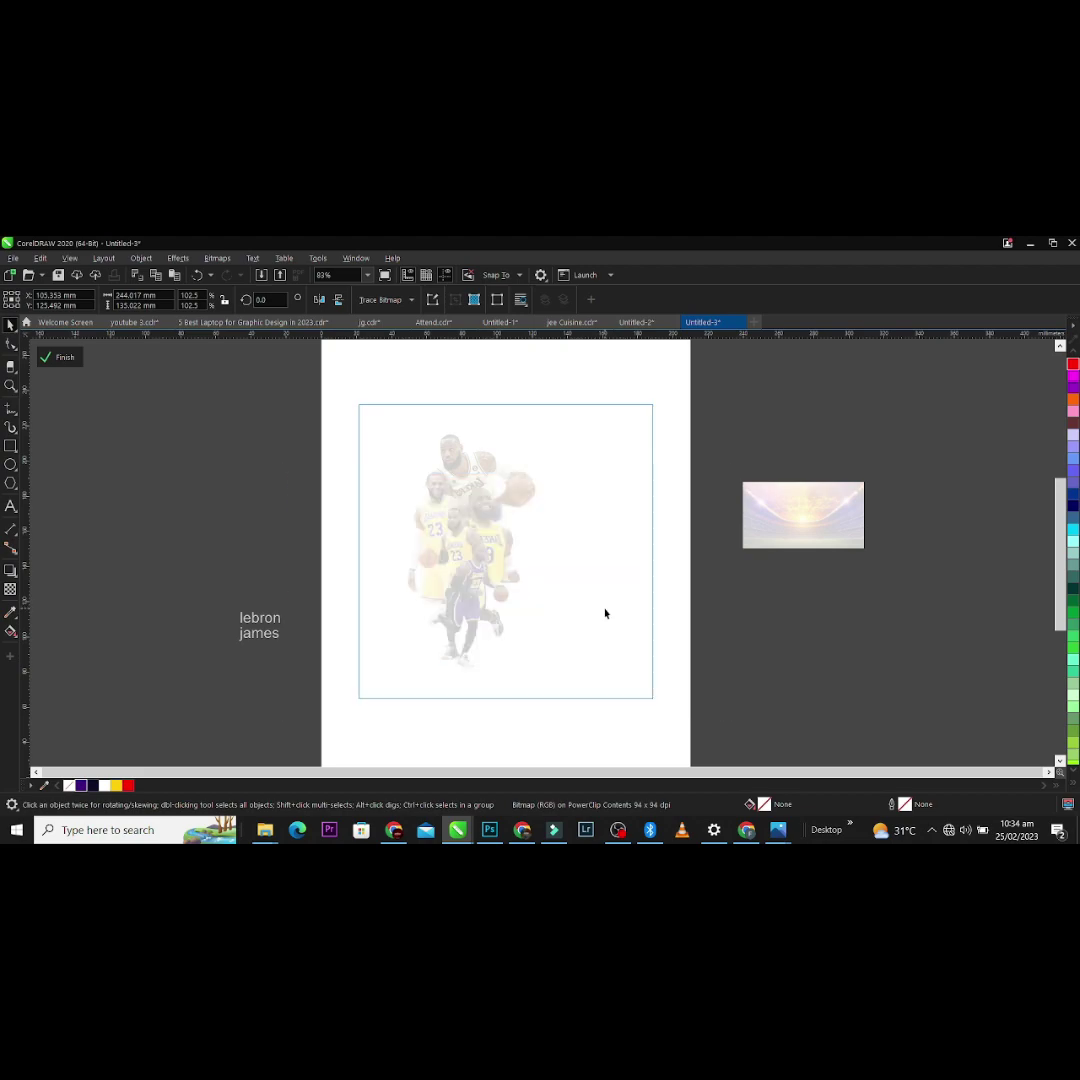
Step: Copy the ai-stadium-security-920 image from the Downloads folder in File Explorer and paste it into the square's PowerClip contents in CorelDRAW
mouse_move(265, 830)
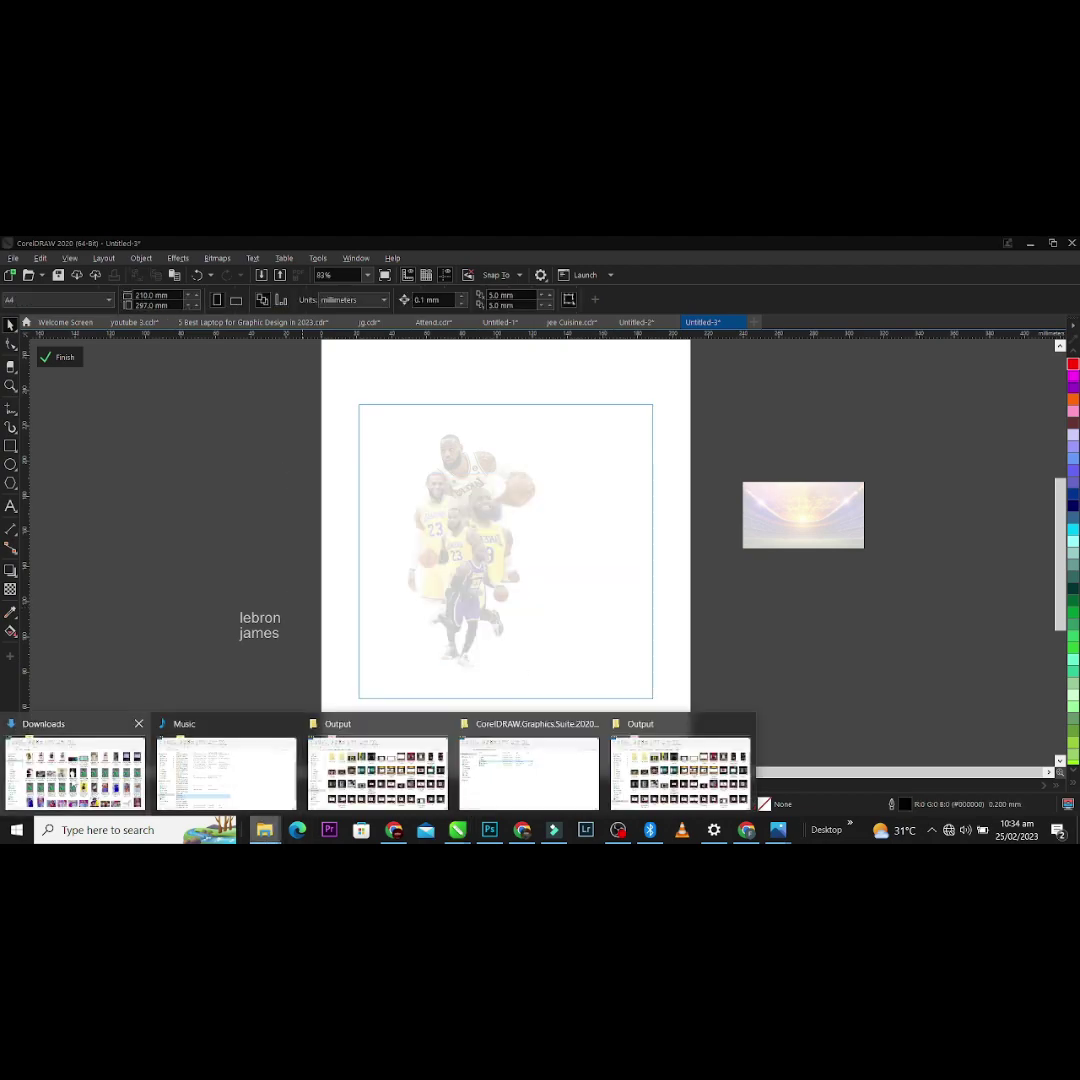
left_click(75, 770)
scroll(378, 669, "down", 10)
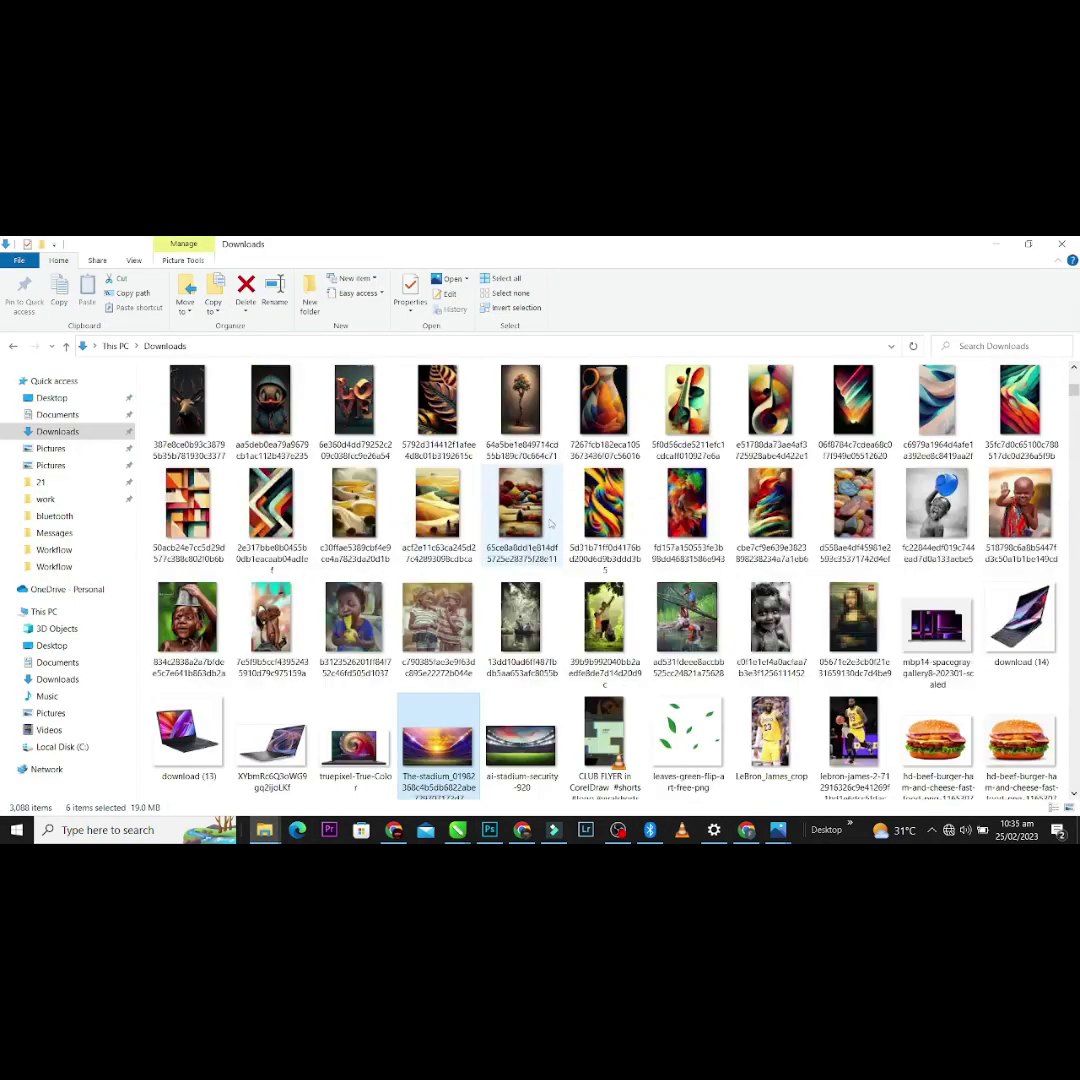
left_click(519, 752)
key("ctrl+c")
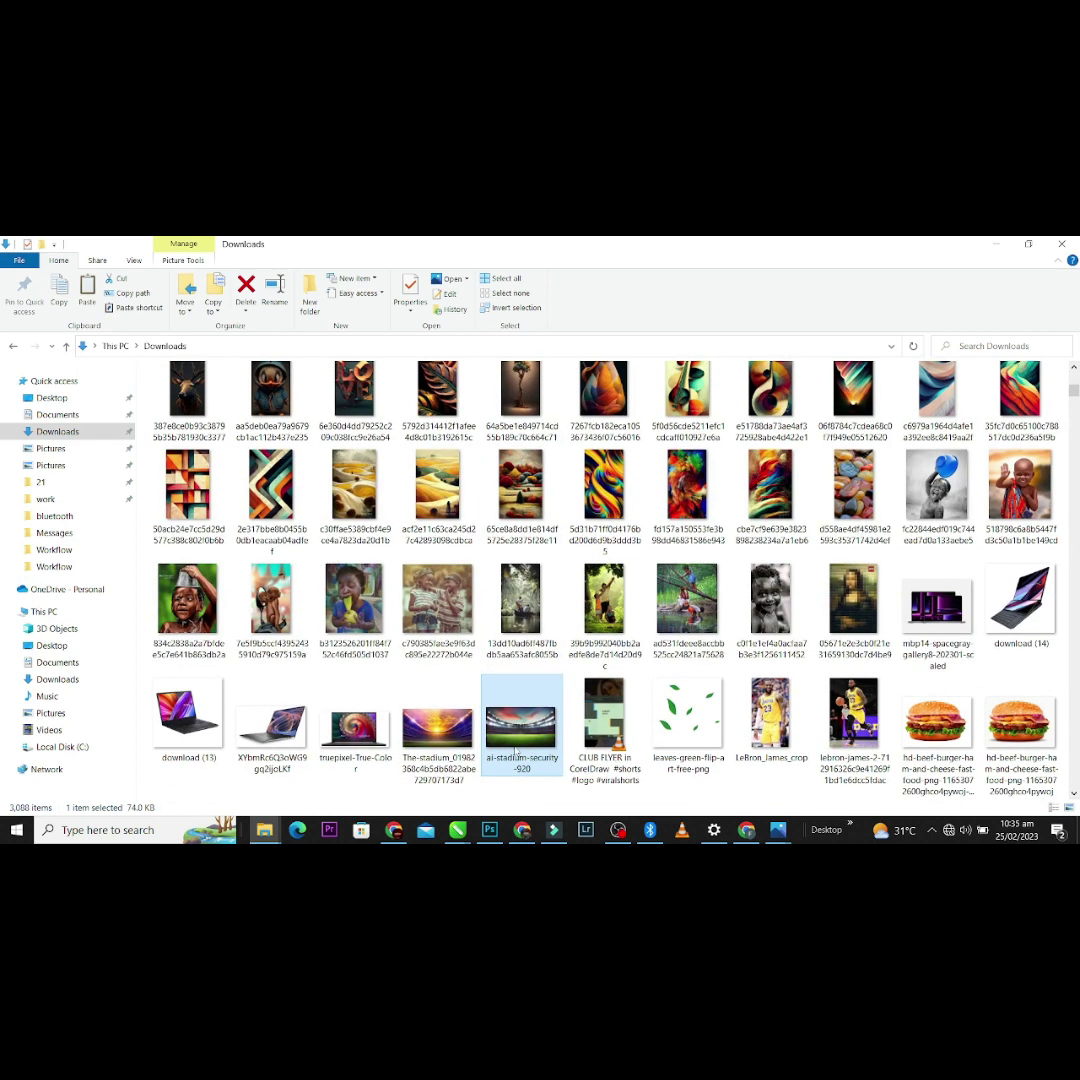
key("alt+Tab")
key("ctrl+v")
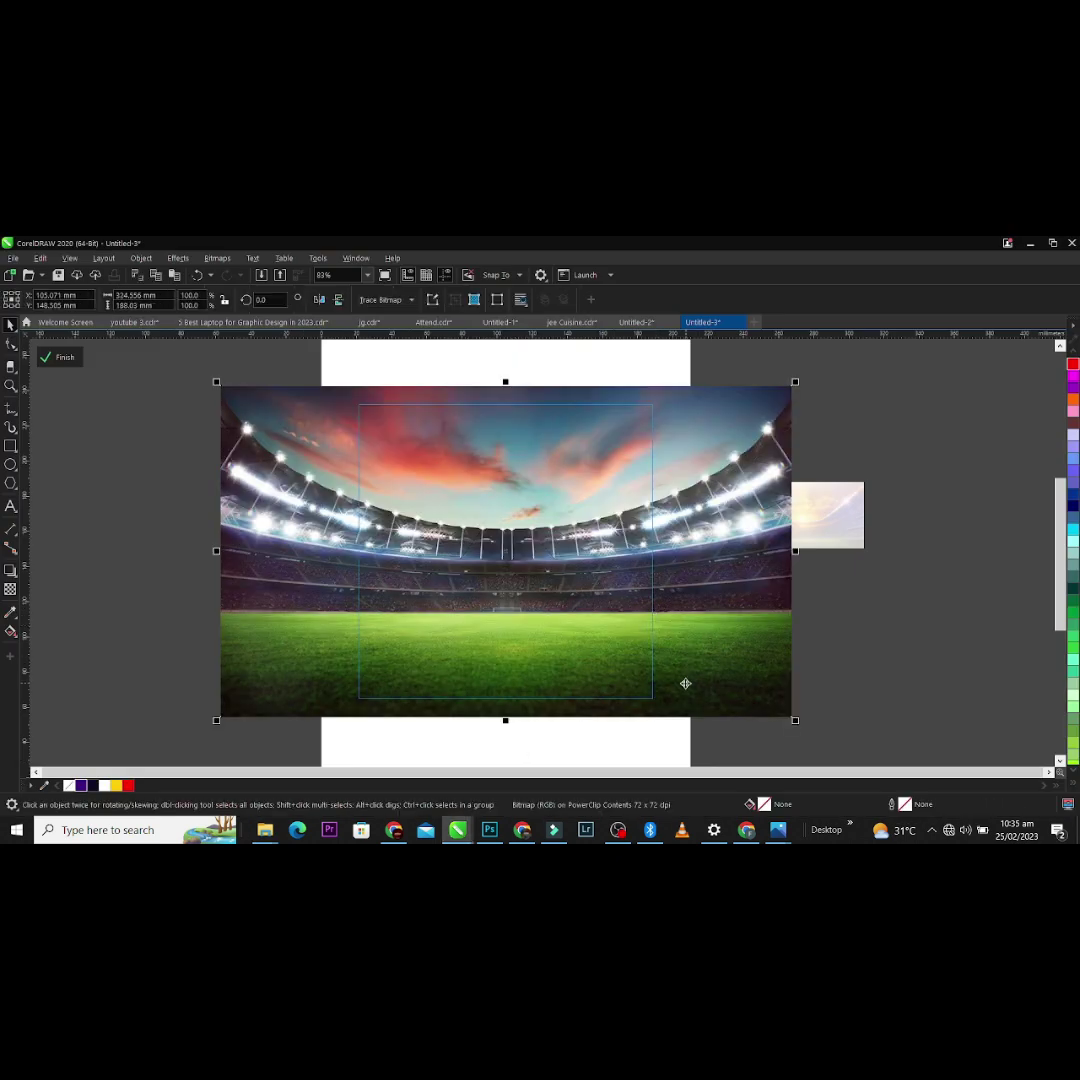
Step: Convert the pasted stadium picture to a Grayscale (8-bit) bitmap at 200 dpi
key("alt+b")
key("c")
left_click(528, 495)
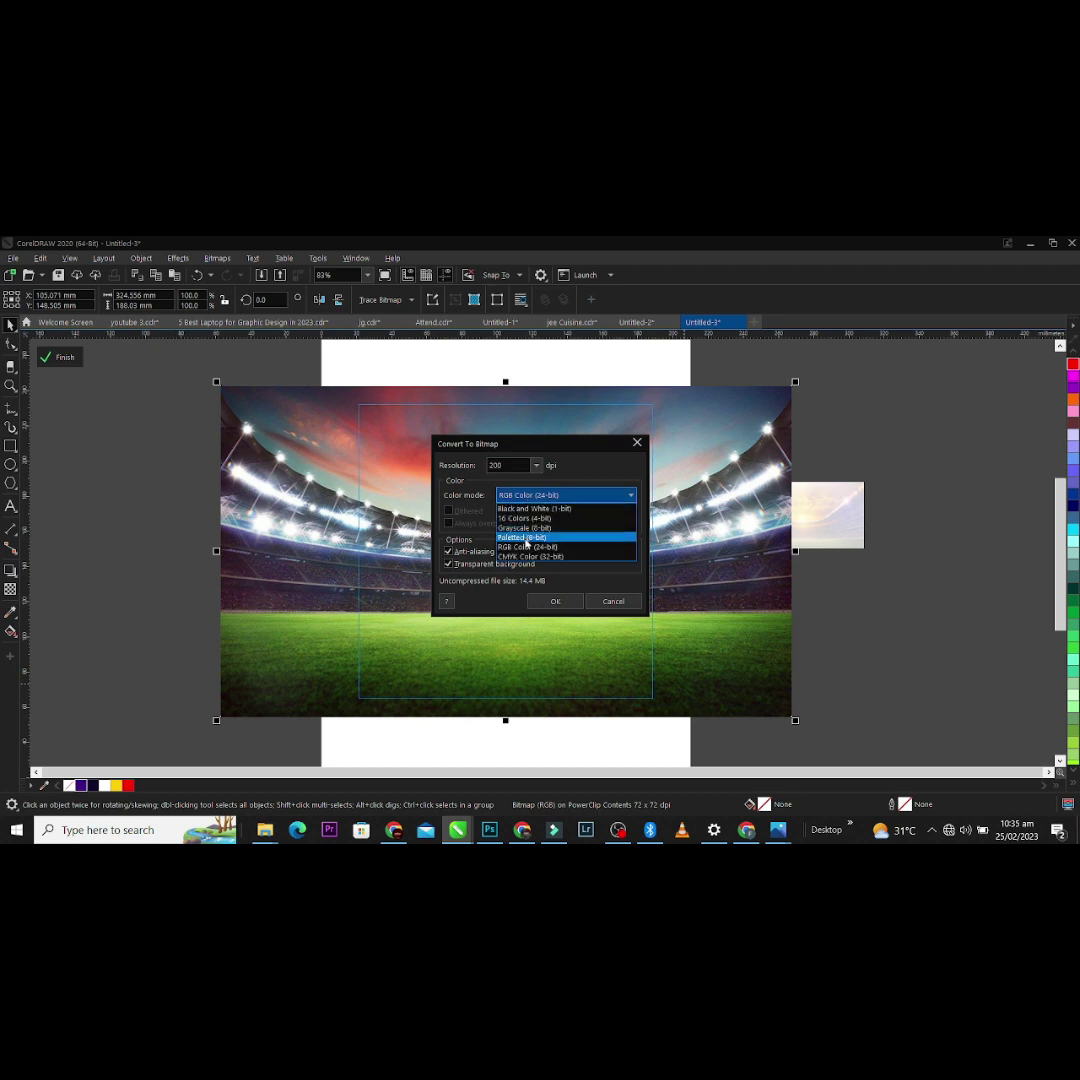
left_click(530, 529)
left_click(558, 602)
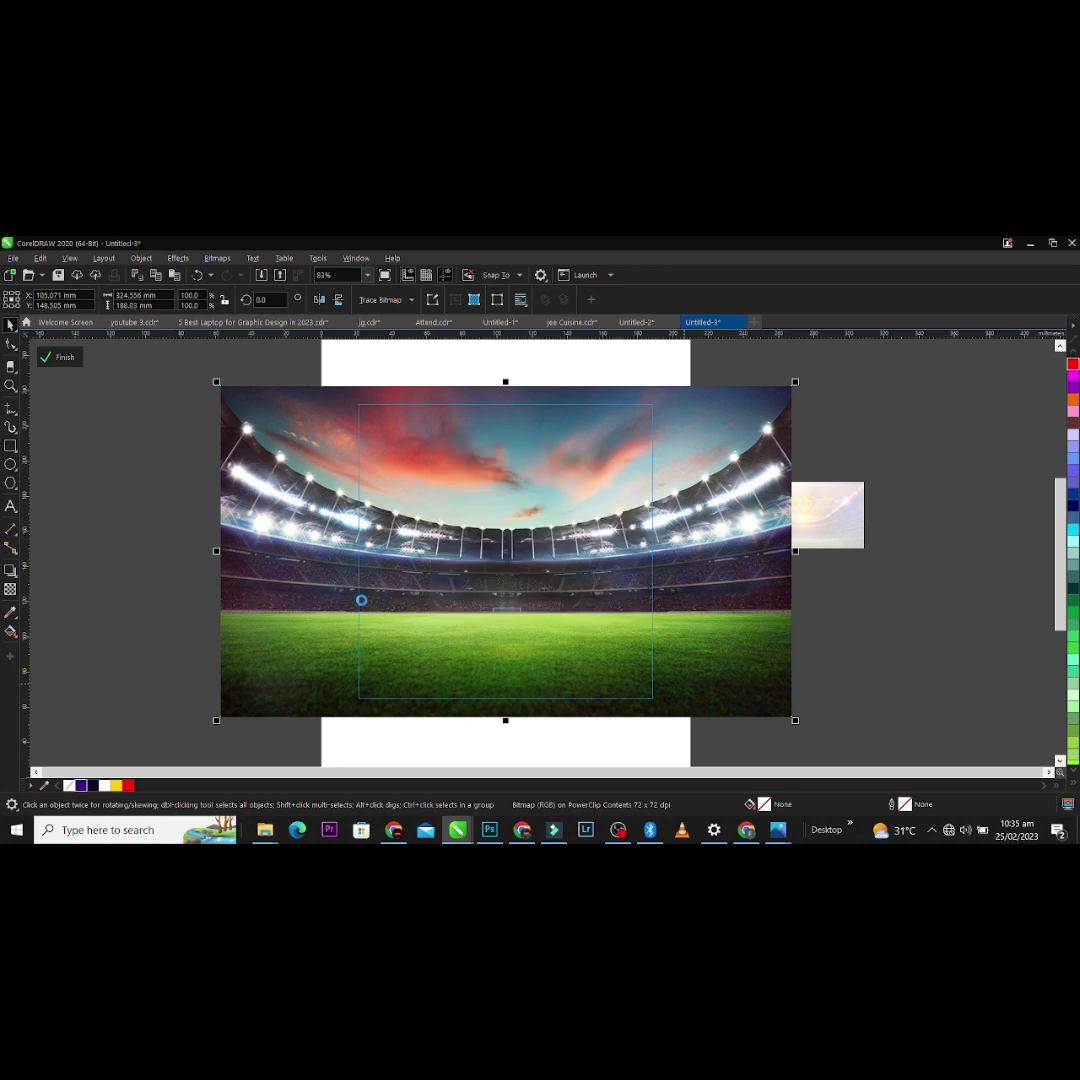
Step: Fade out the upper part of the grayscale stadium with a linear transparency, flatten it to a bitmap and finish editing the PowerClip
left_click(10, 590)
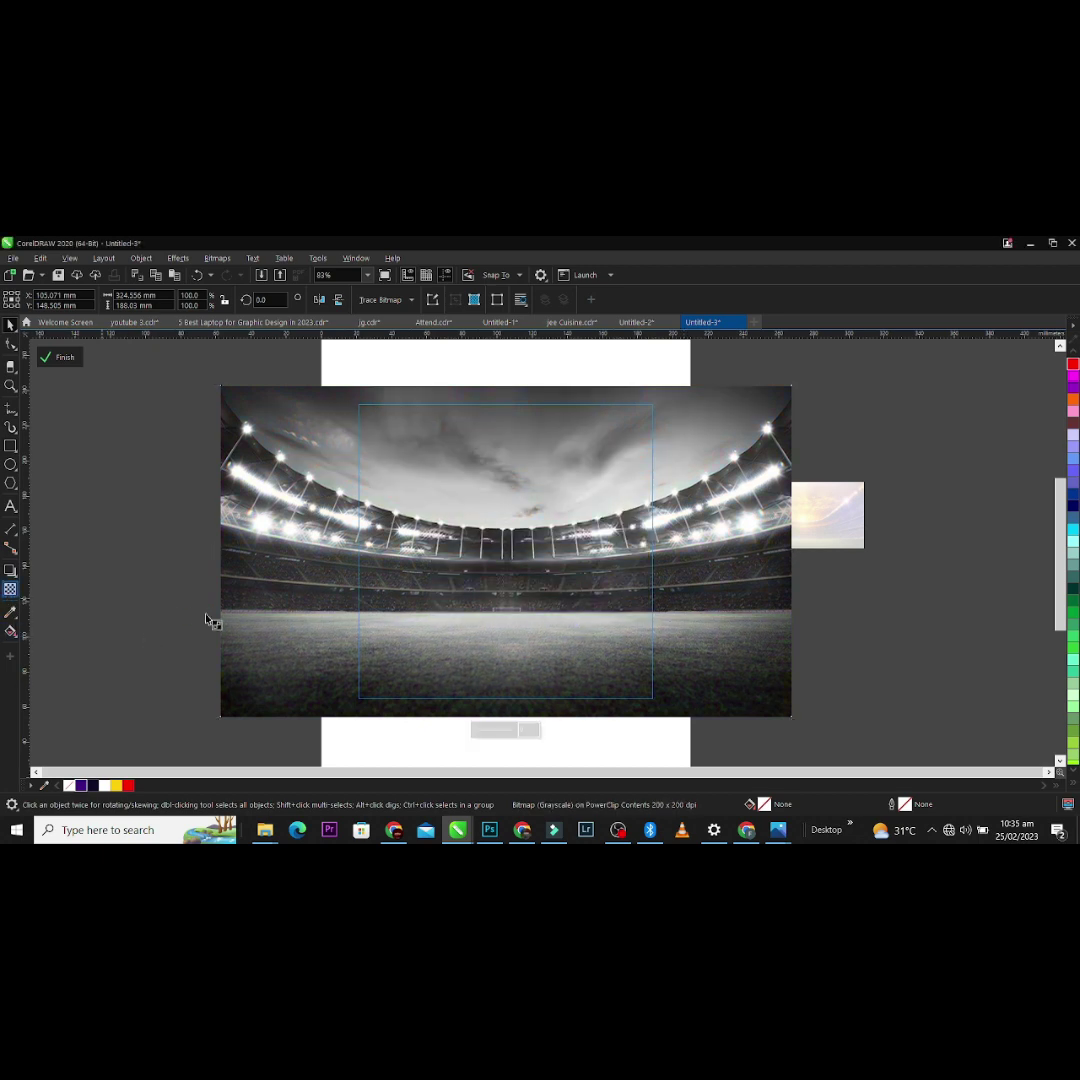
left_click_drag(515, 667, 516, 568)
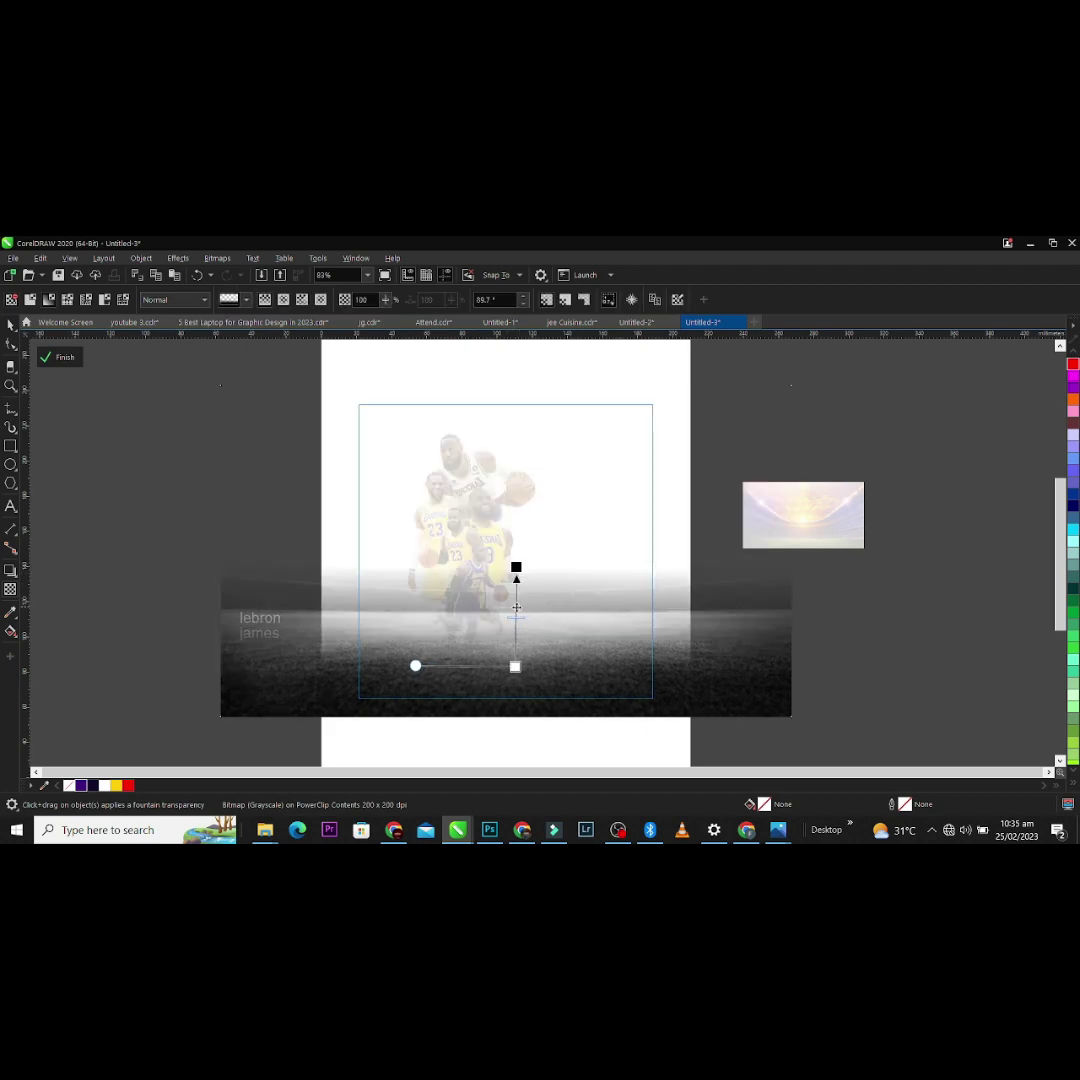
key("alt+b")
key("p")
key("Return")
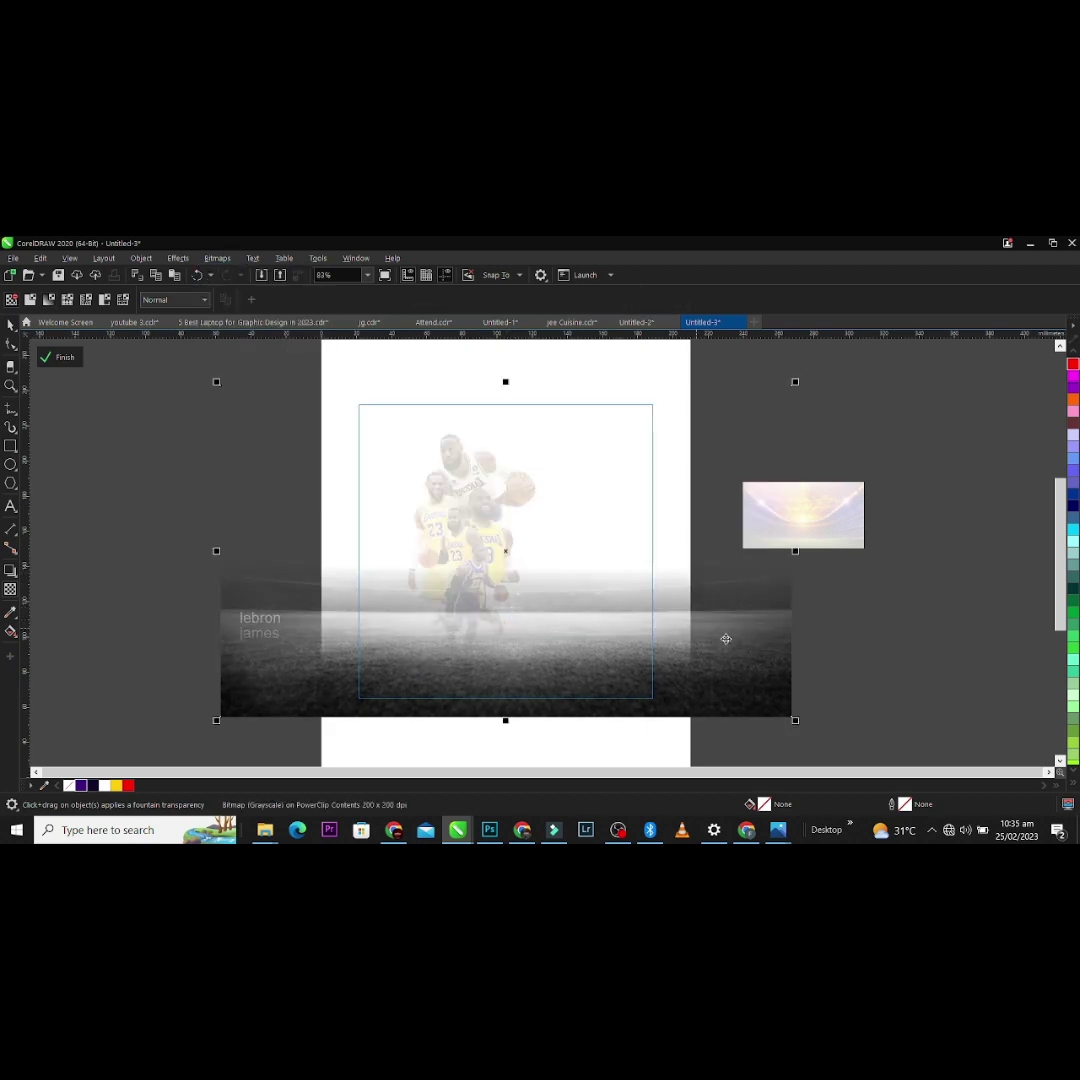
left_click(872, 651, "ctrl")
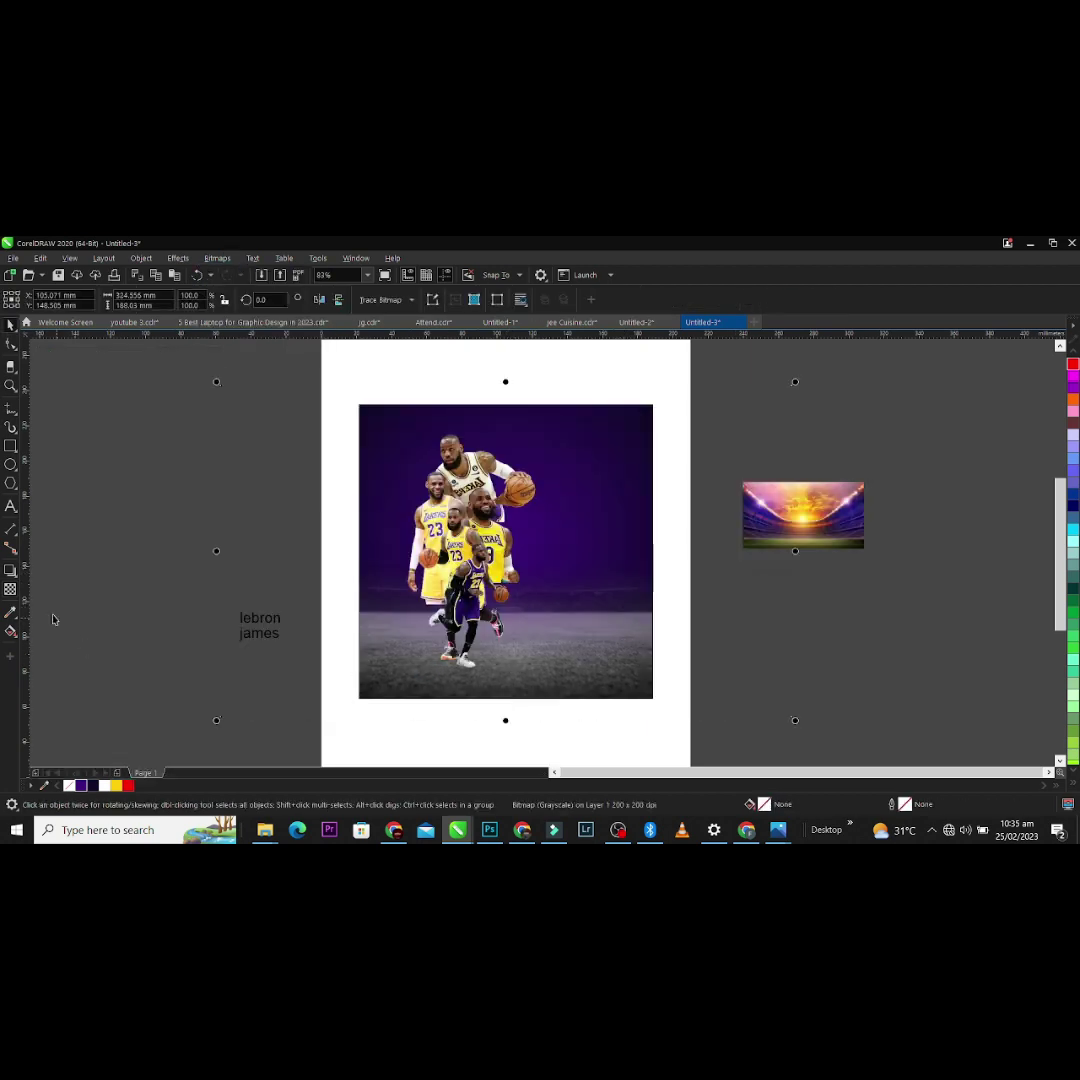
Step: Set the grayscale stadium's merge mode to Overlay and scale the picture down slightly
left_click(9, 590)
left_click(150, 300)
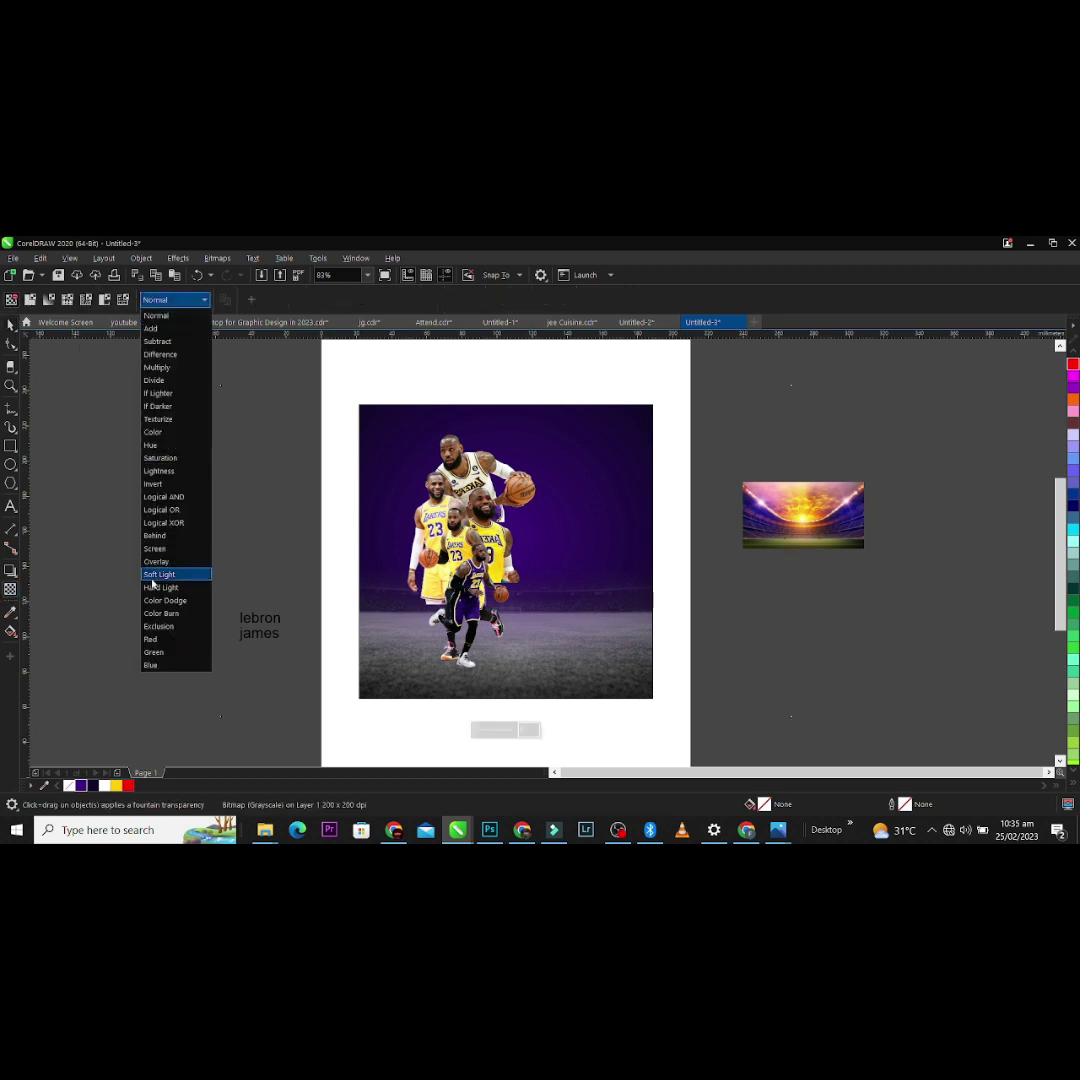
left_click(152, 562)
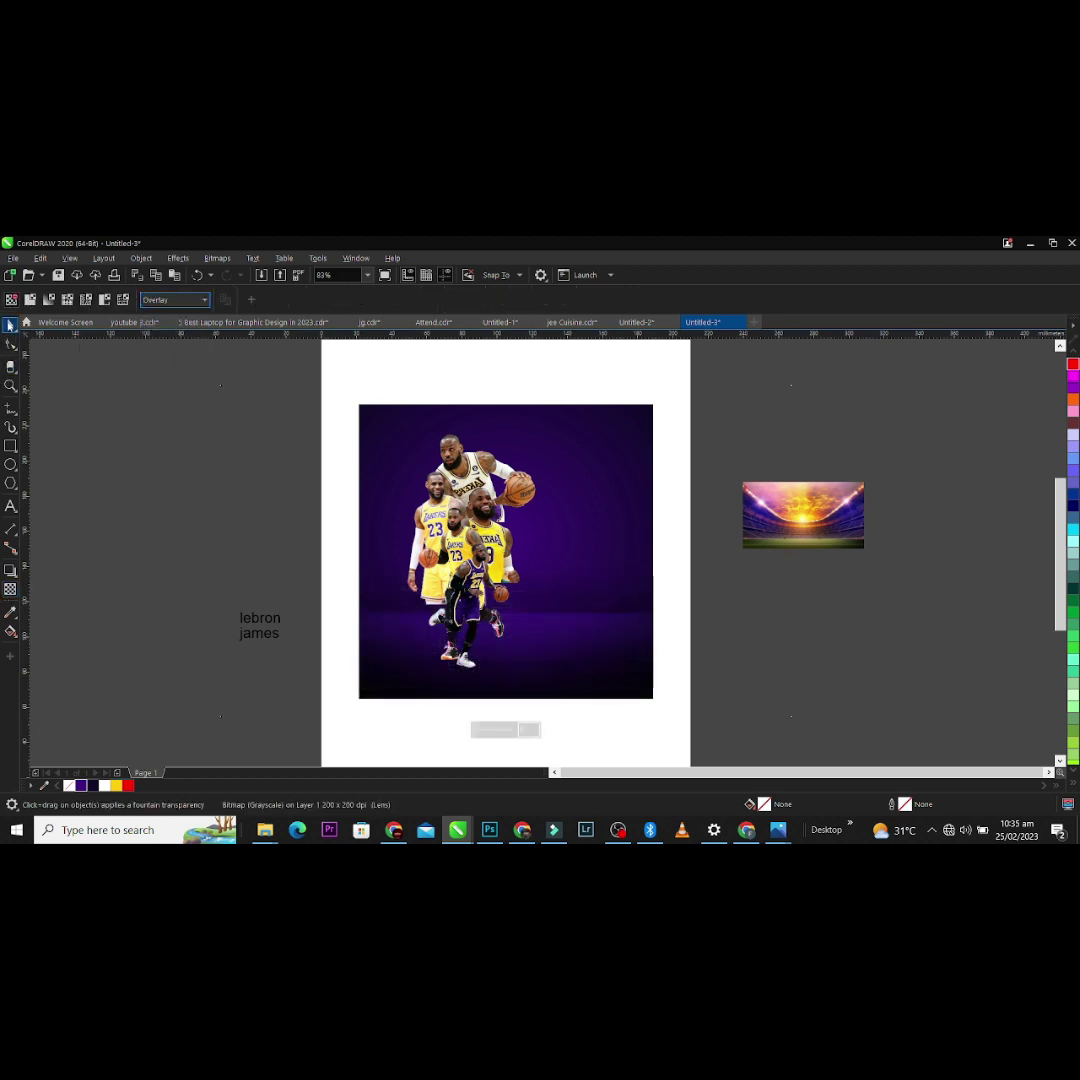
key("space")
left_click_drag(800, 382, 770, 398)
Step: Move the player group slightly down to a vertical position of about 146.5 mm
left_click(586, 502)
left_click(619, 540)
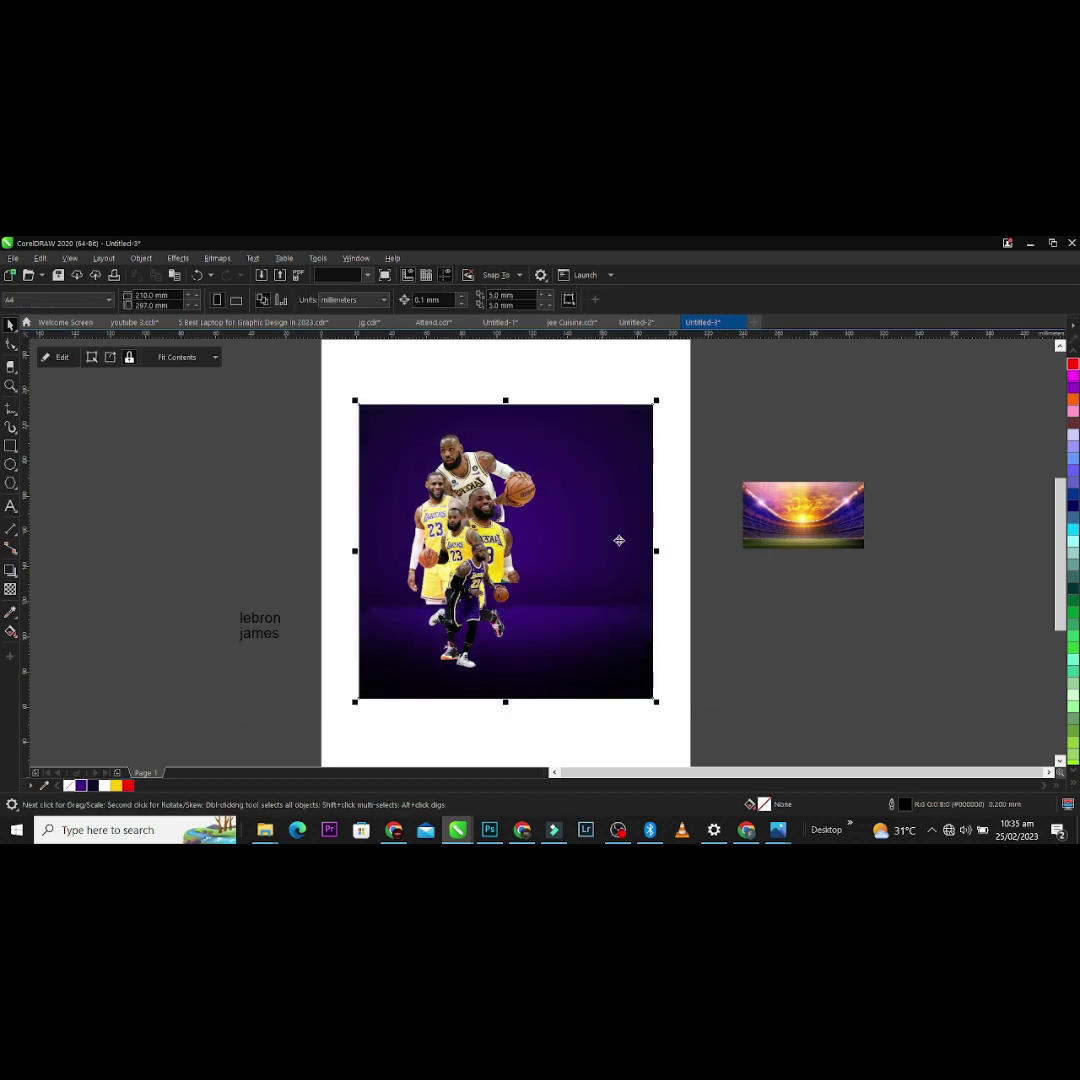
left_click(817, 425)
left_click_drag(494, 477, 496, 483)
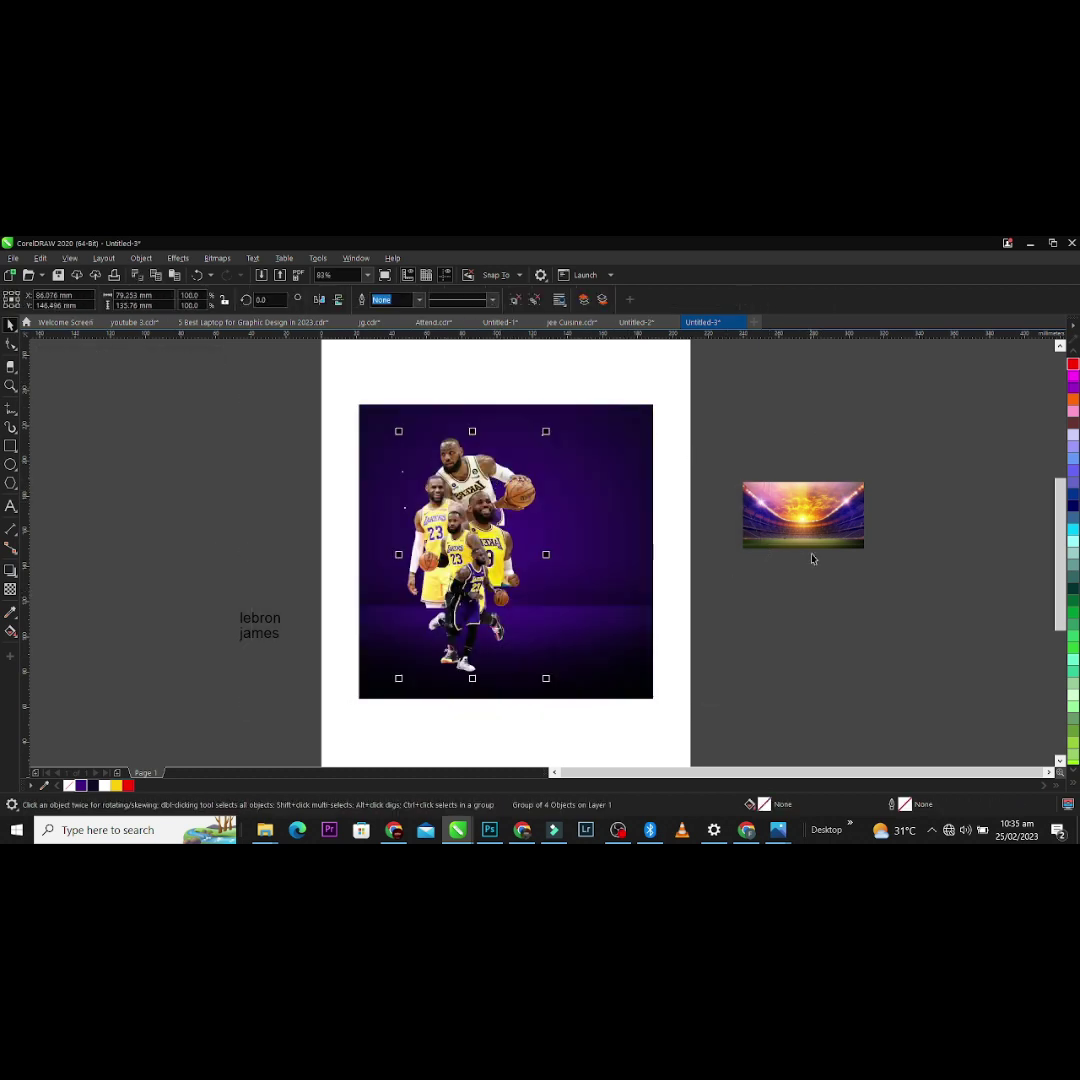
Step: Duplicate the sunset stadium picture beside the page and align the copy with the square's top and right edges
left_click_drag(813, 513, 401, 421)
right_click(839, 597)
left_click(825, 590)
left_click(733, 436)
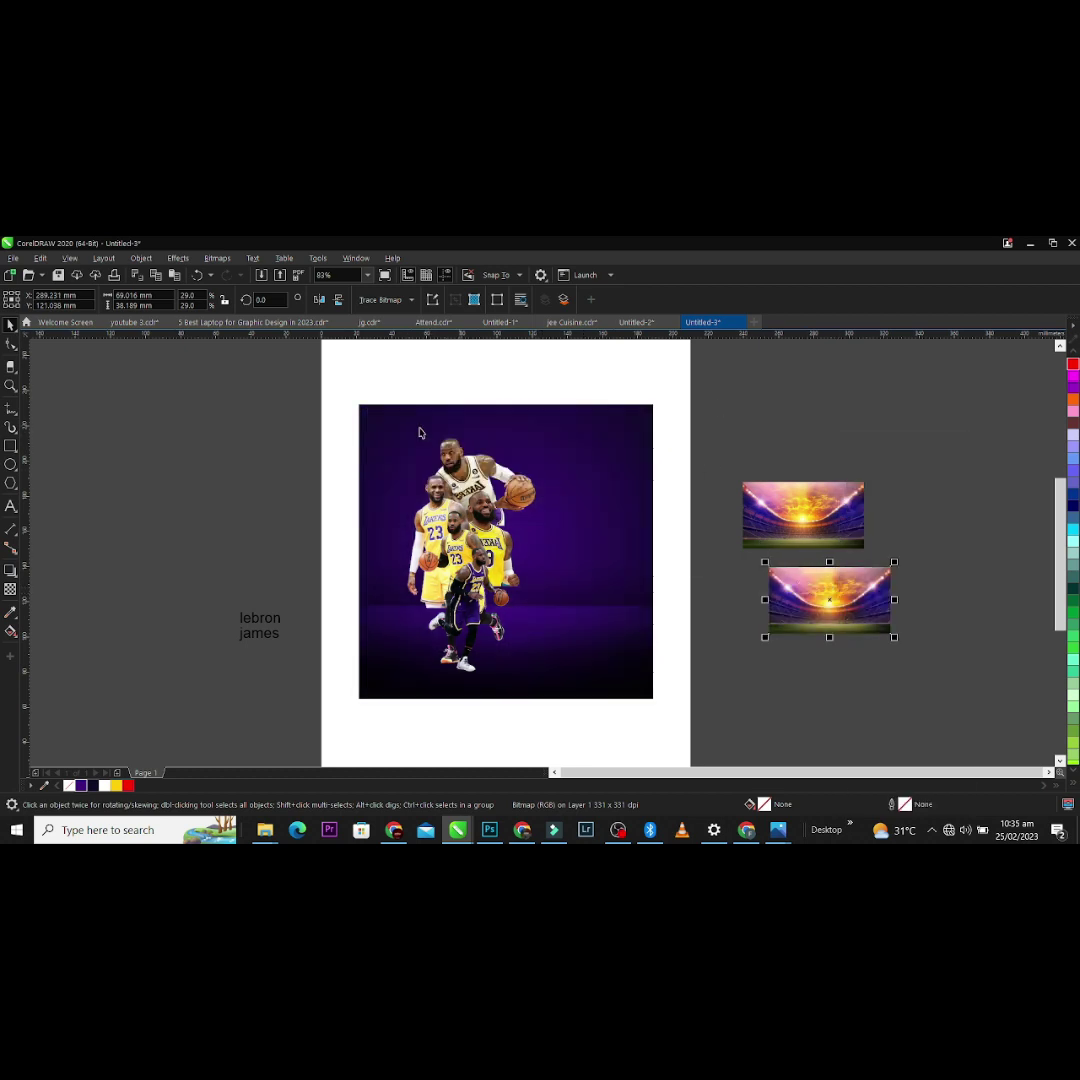
left_click(622, 449, "shift")
key("t")
key("r")
left_click(682, 415)
Step: Enlarge the sunset stadium copy to the full width of the square, about 167 mm
left_click(534, 472)
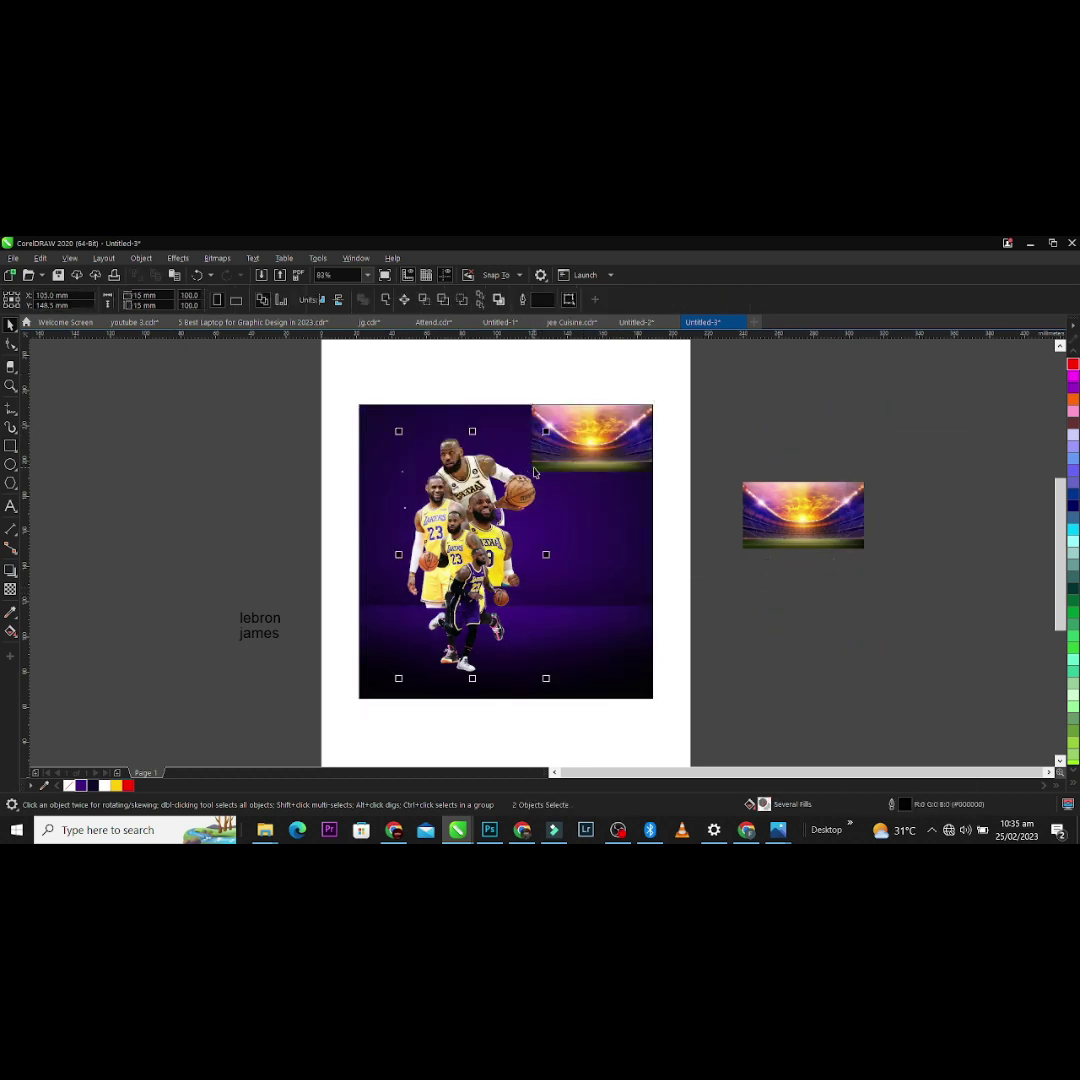
left_click(542, 466)
left_click_drag(530, 470, 355, 578)
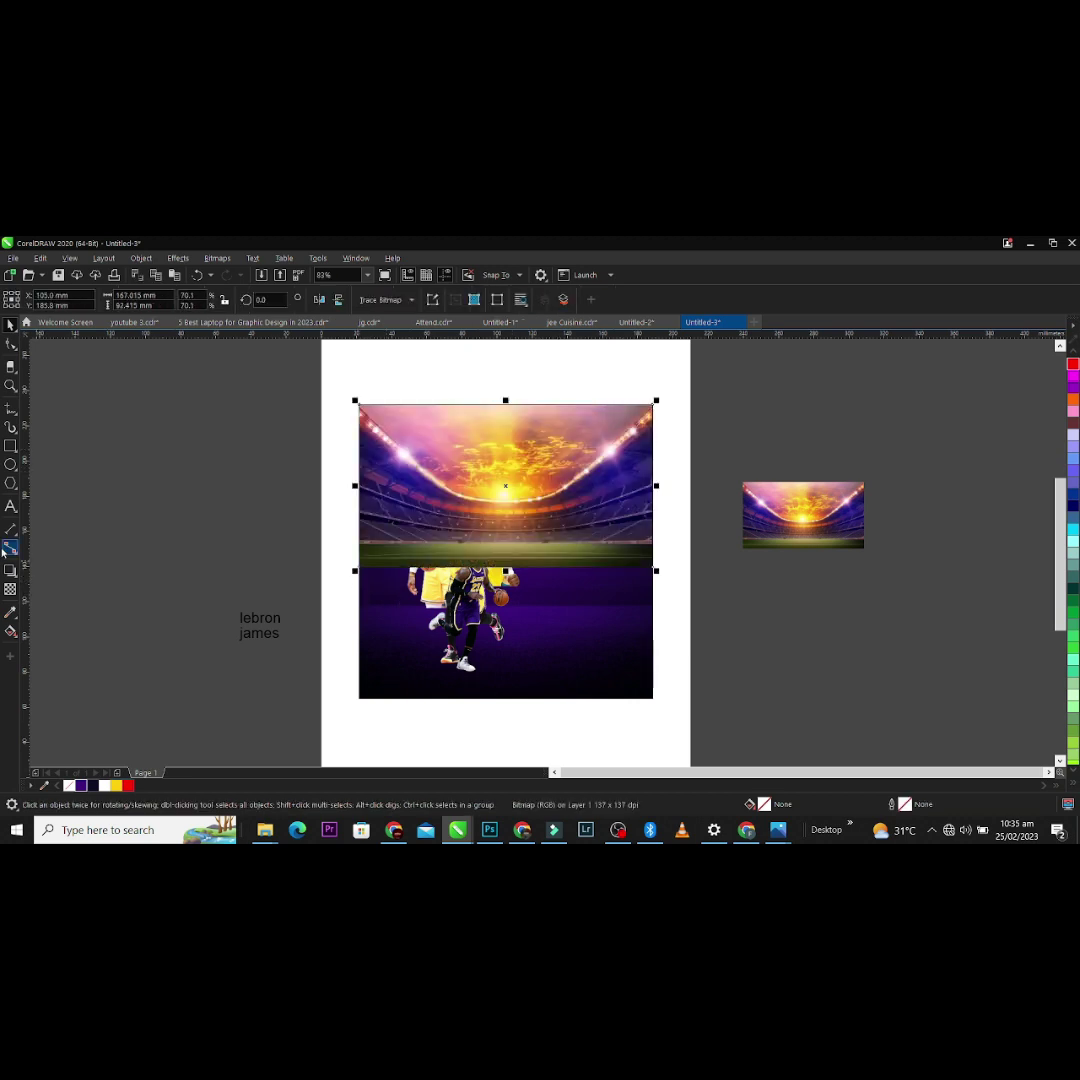
Step: Fade out the lower part of the sunset stadium over the square with a linear transparency
left_click(10, 589)
left_click_drag(499, 482, 501, 565)
key("space")
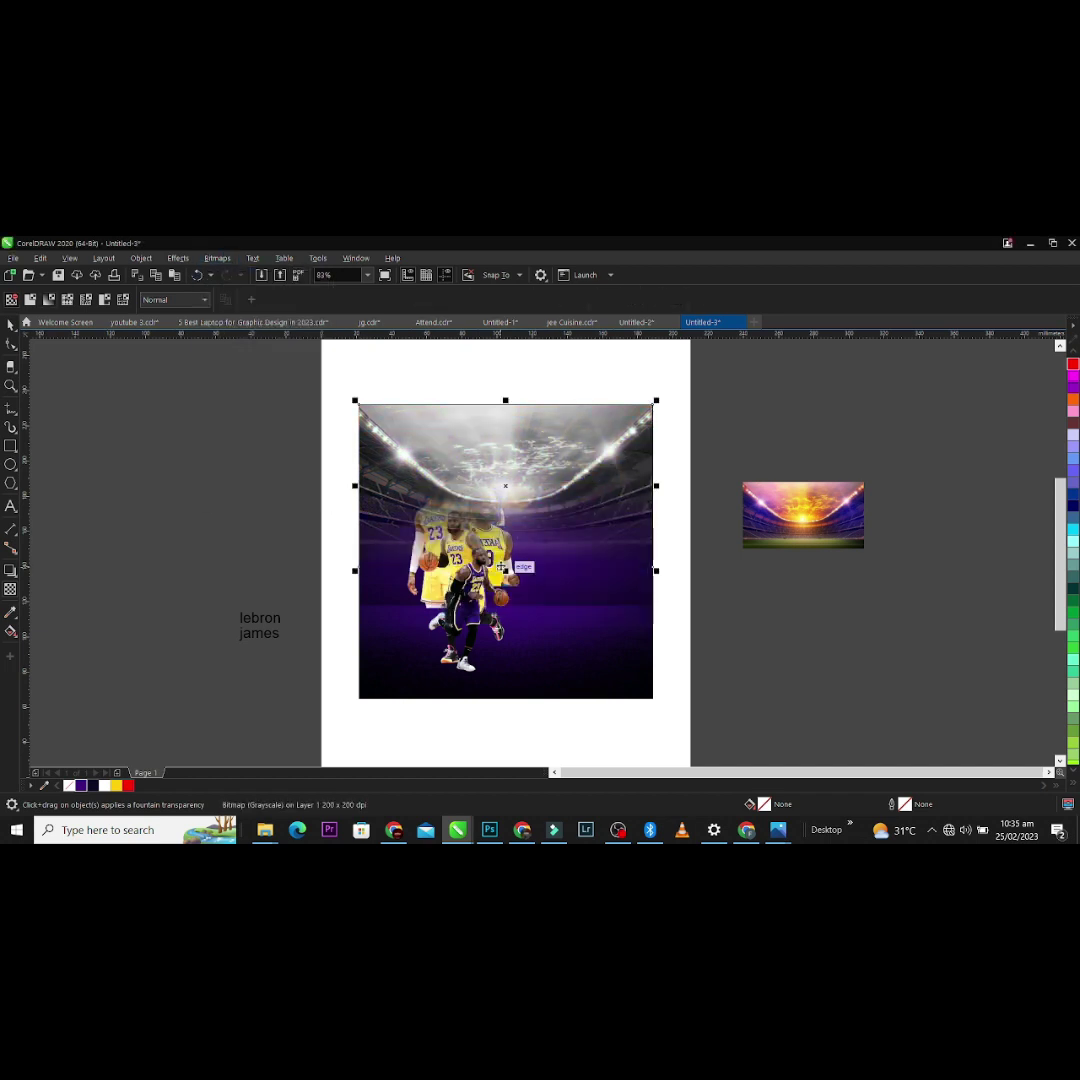
Step: Convert the faded sunset stadium to an RGB Color (24-bit) bitmap at 300 dpi
key("alt+b")
key("c")
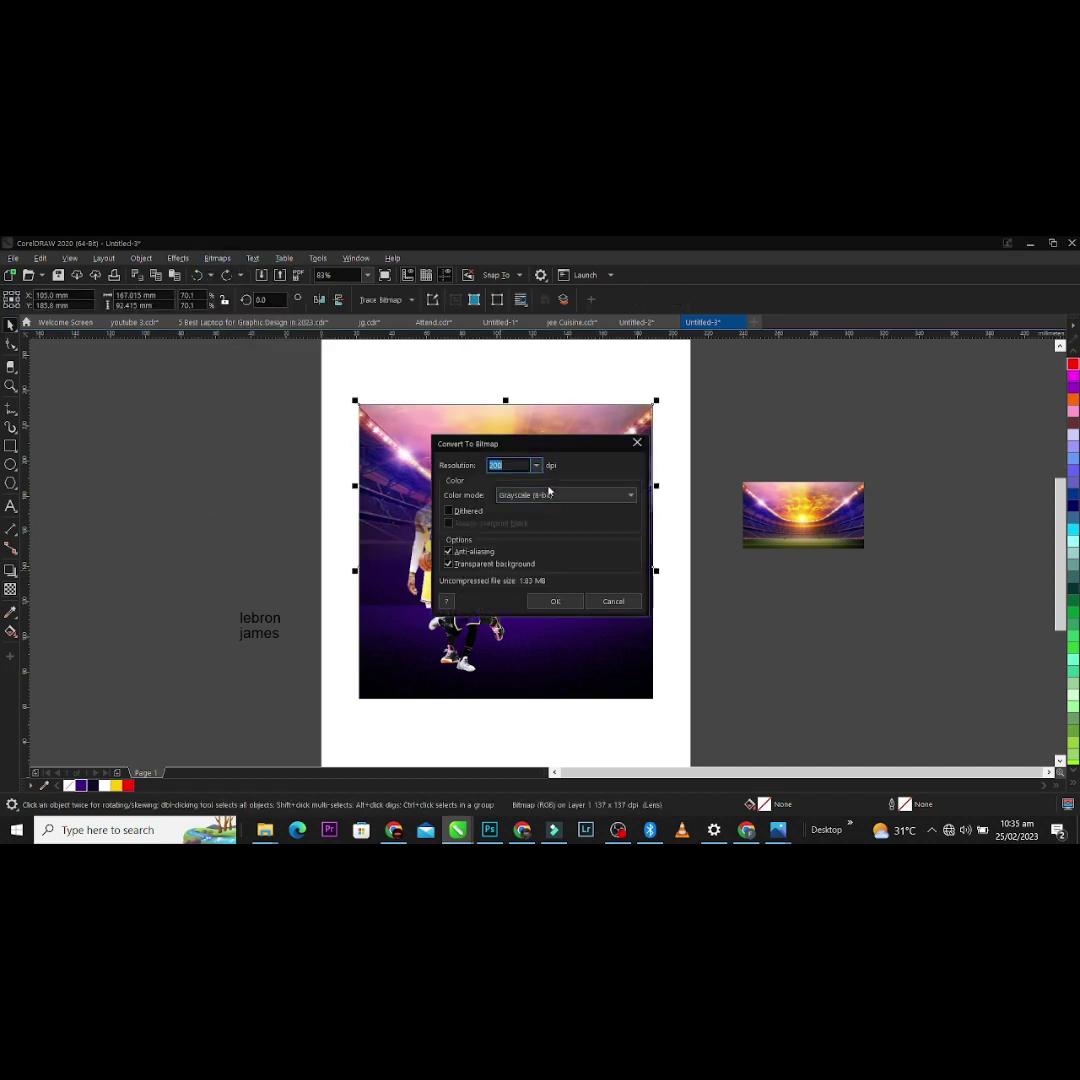
left_click(549, 494)
left_click(534, 546)
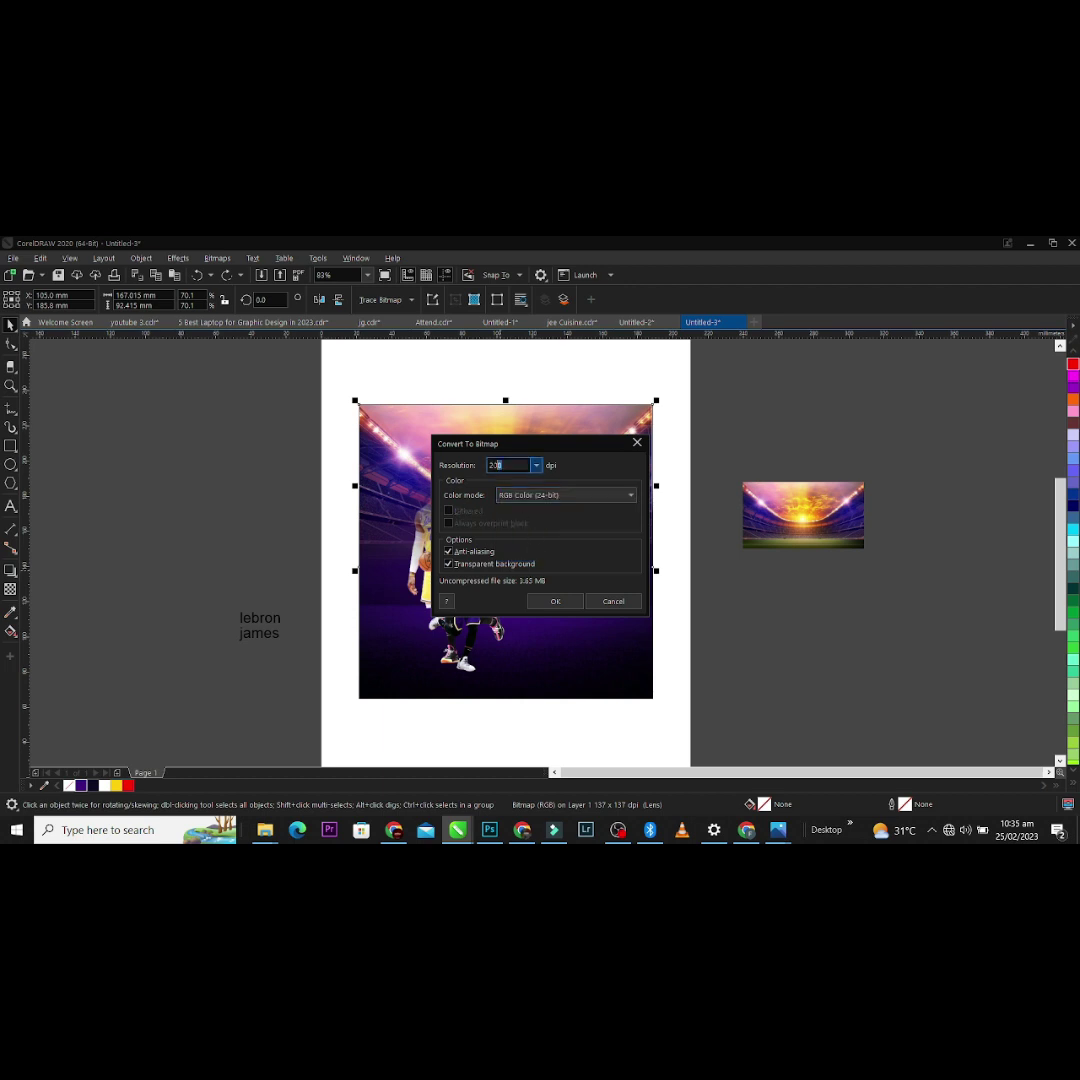
key("Return")
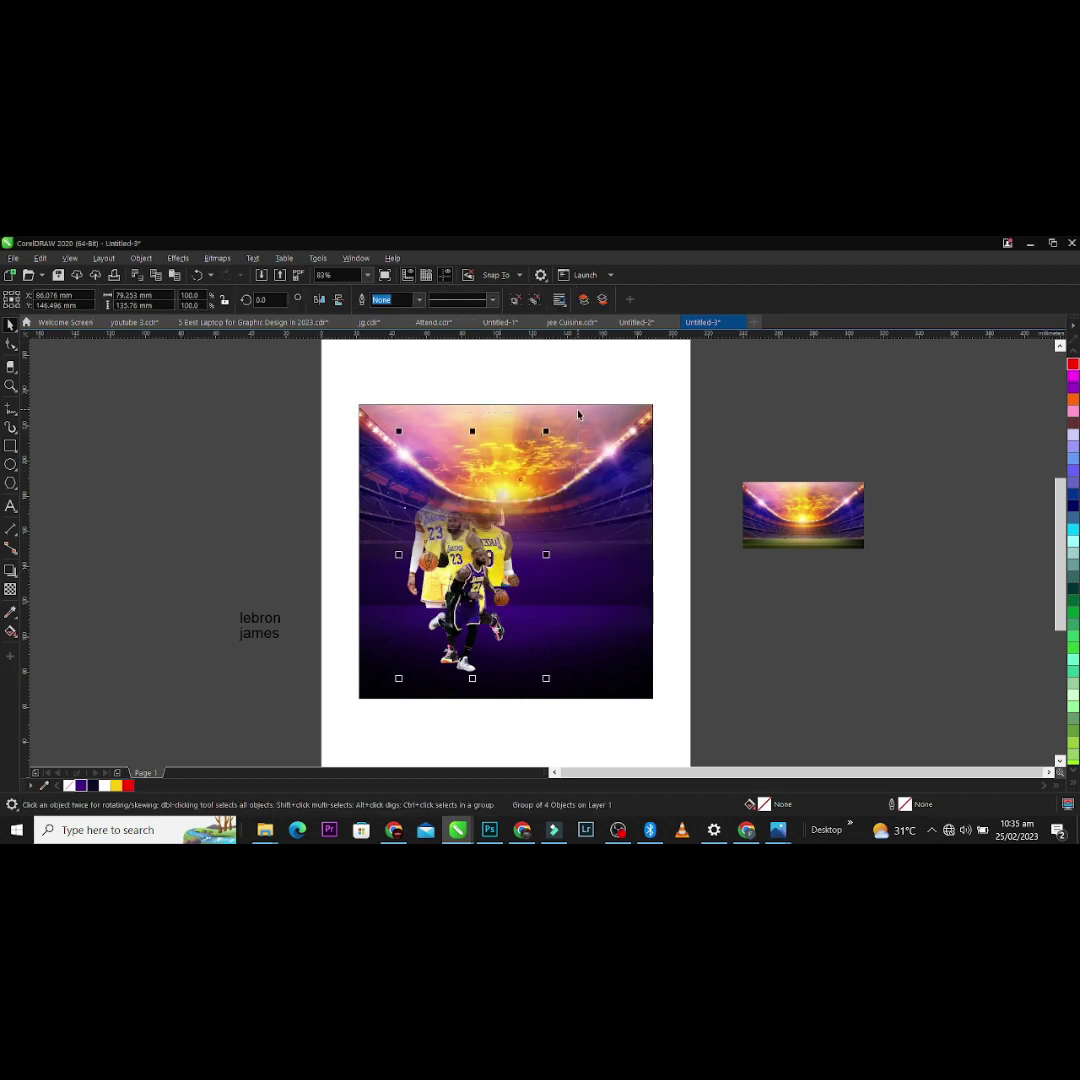
Step: Arrange the player group in front of the faded sunset stadium
left_click(612, 560)
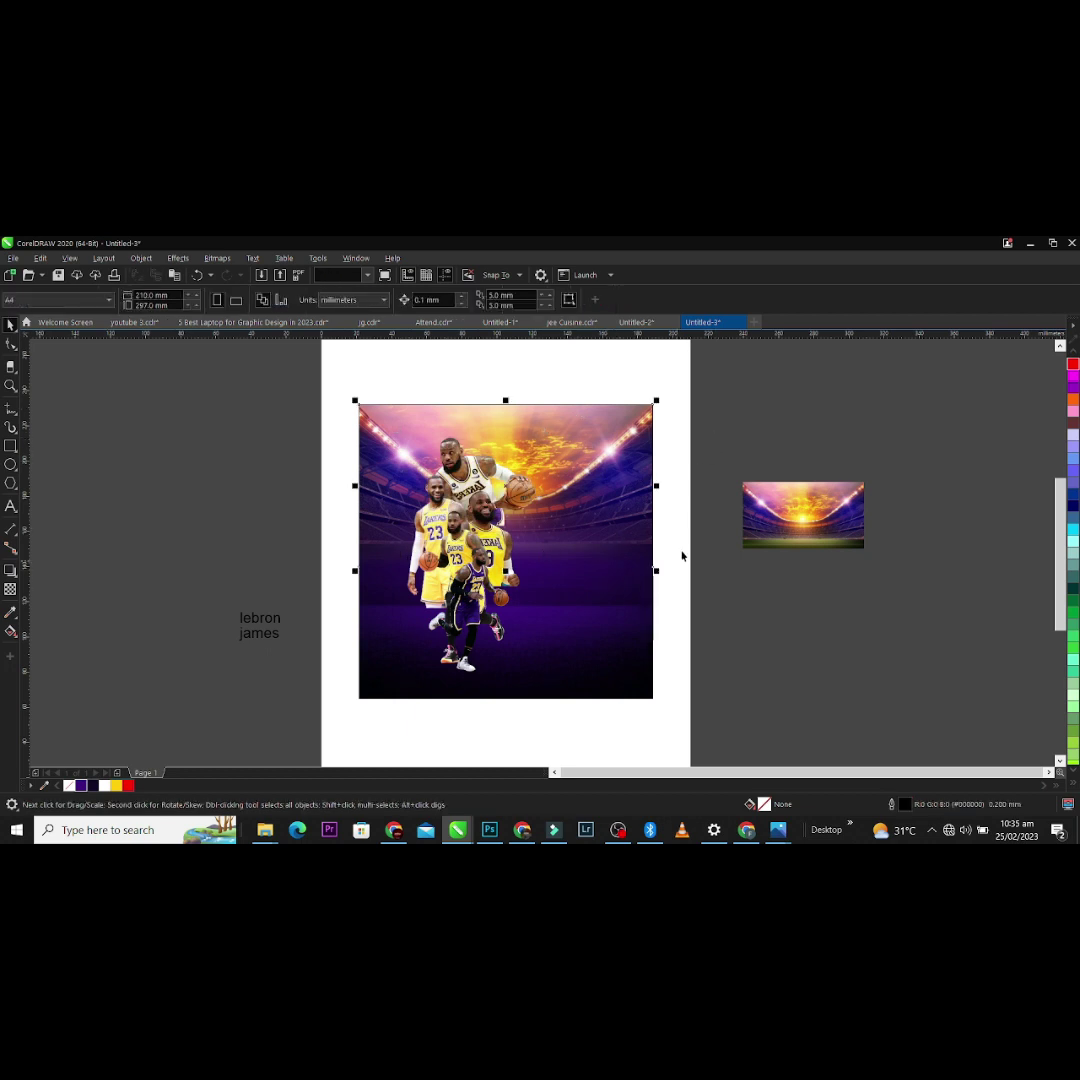
left_click(681, 553)
left_click_drag(606, 529, 624, 488)
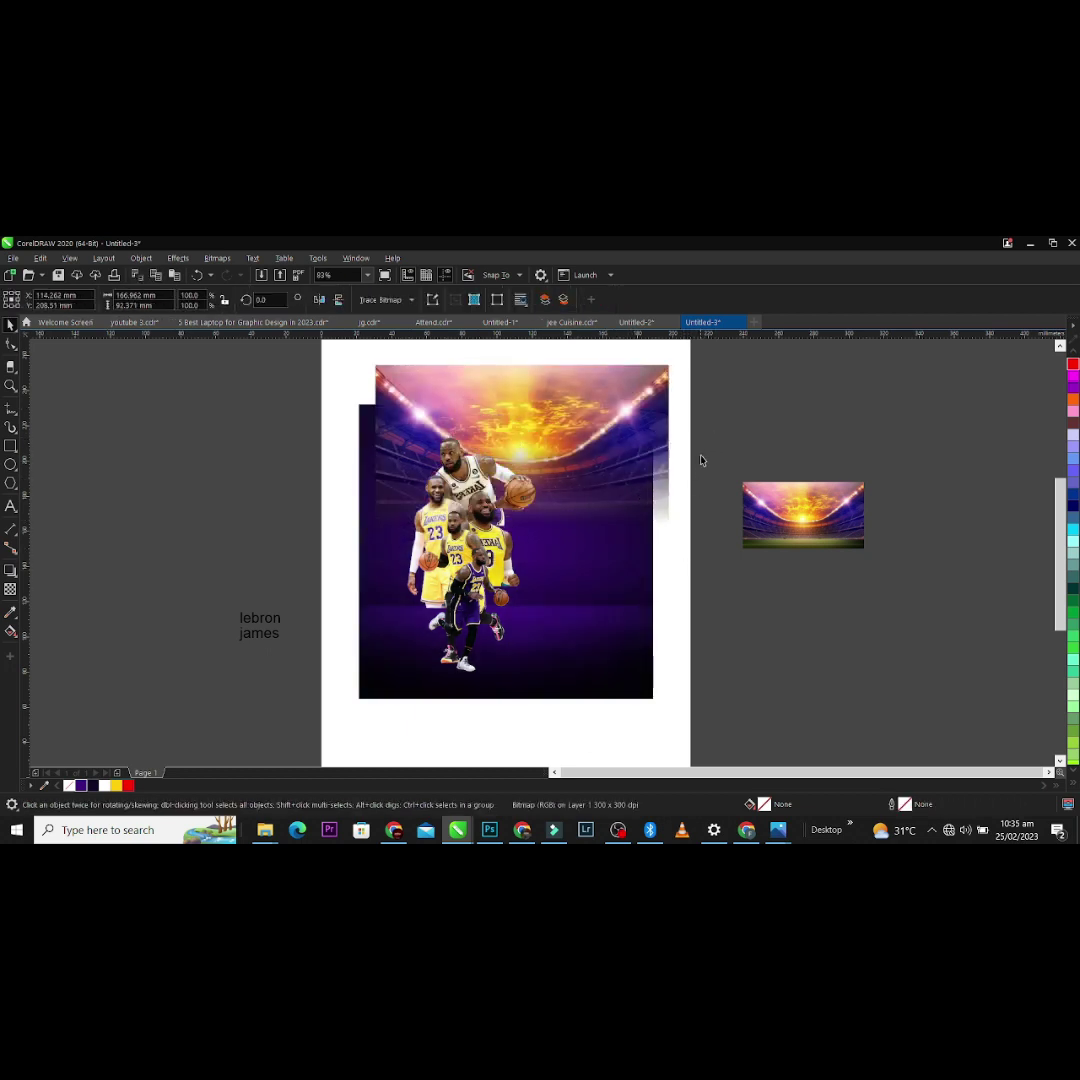
key("ctrl+z")
left_click(317, 701)
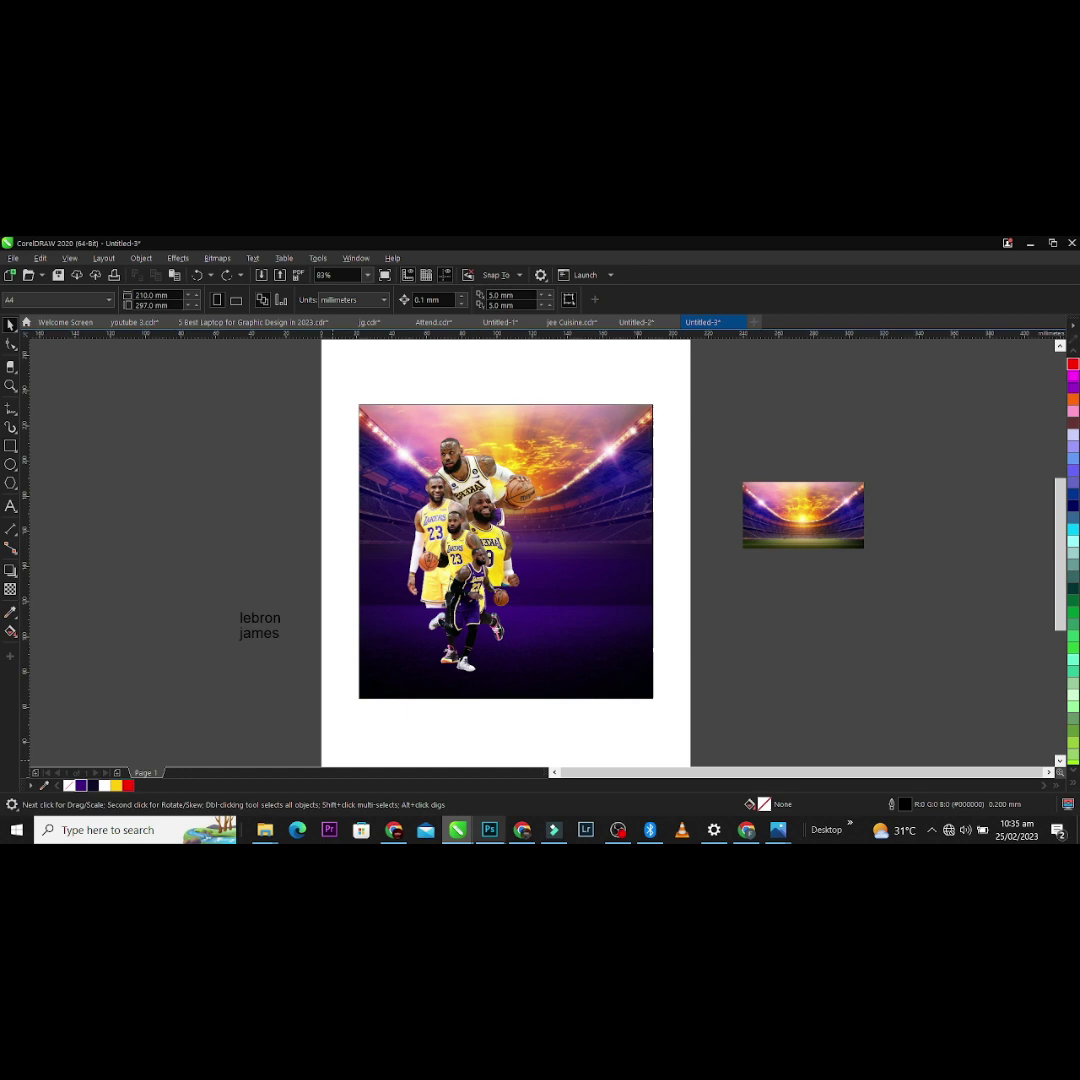
Step: Switch to Chrome and copy the large Spalding hoop picture from the "basketball basket" image results
left_click(524, 833)
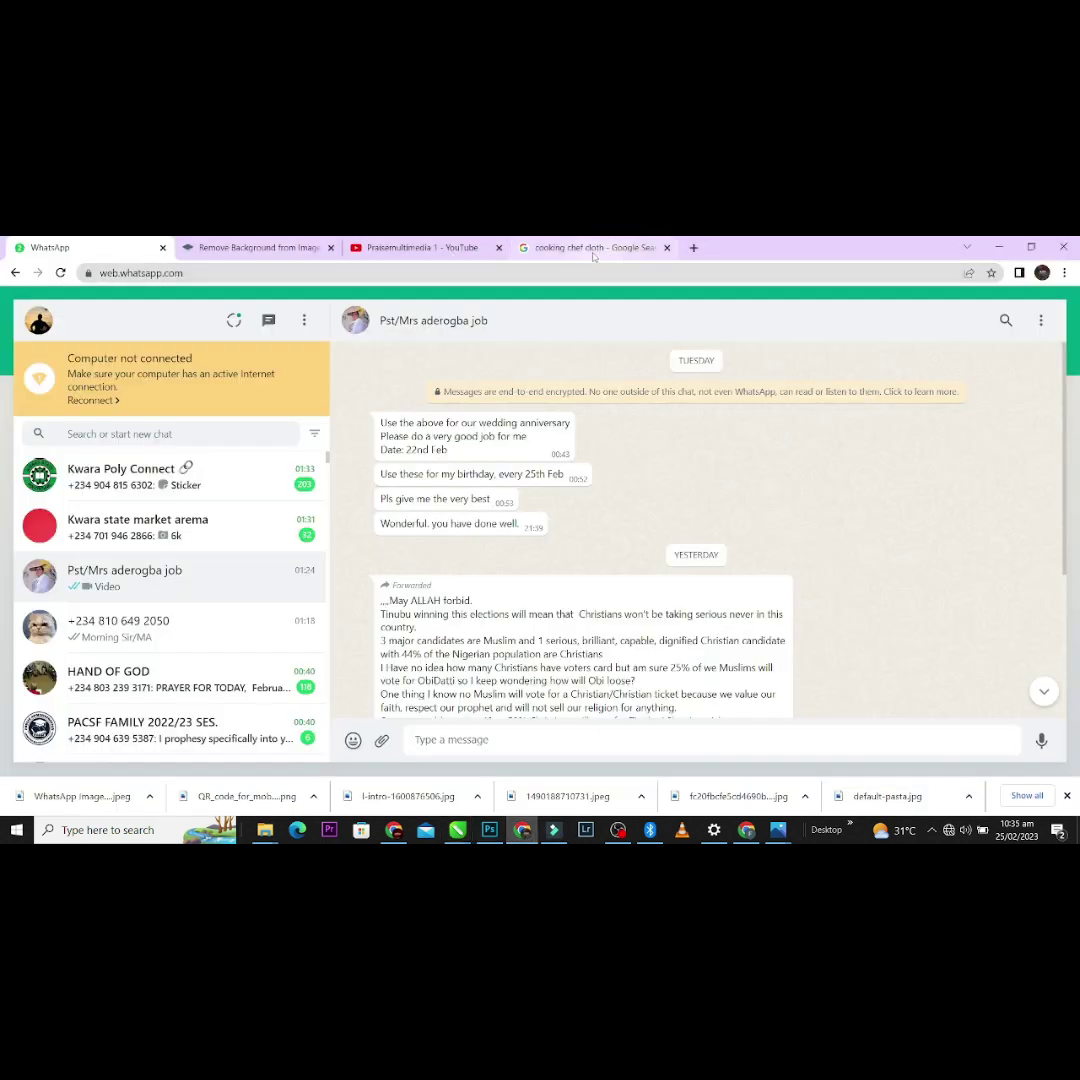
left_click(394, 829)
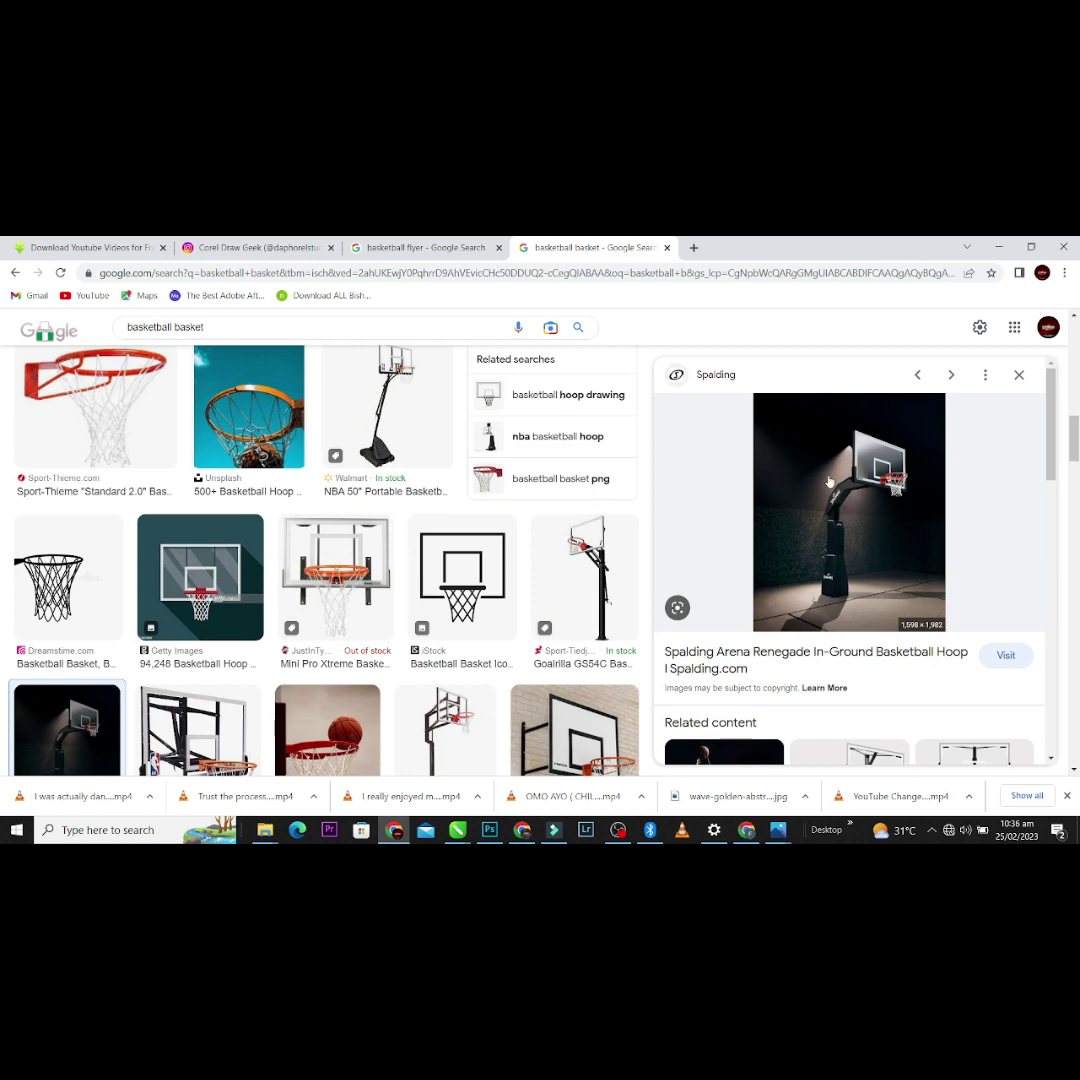
right_click(828, 482)
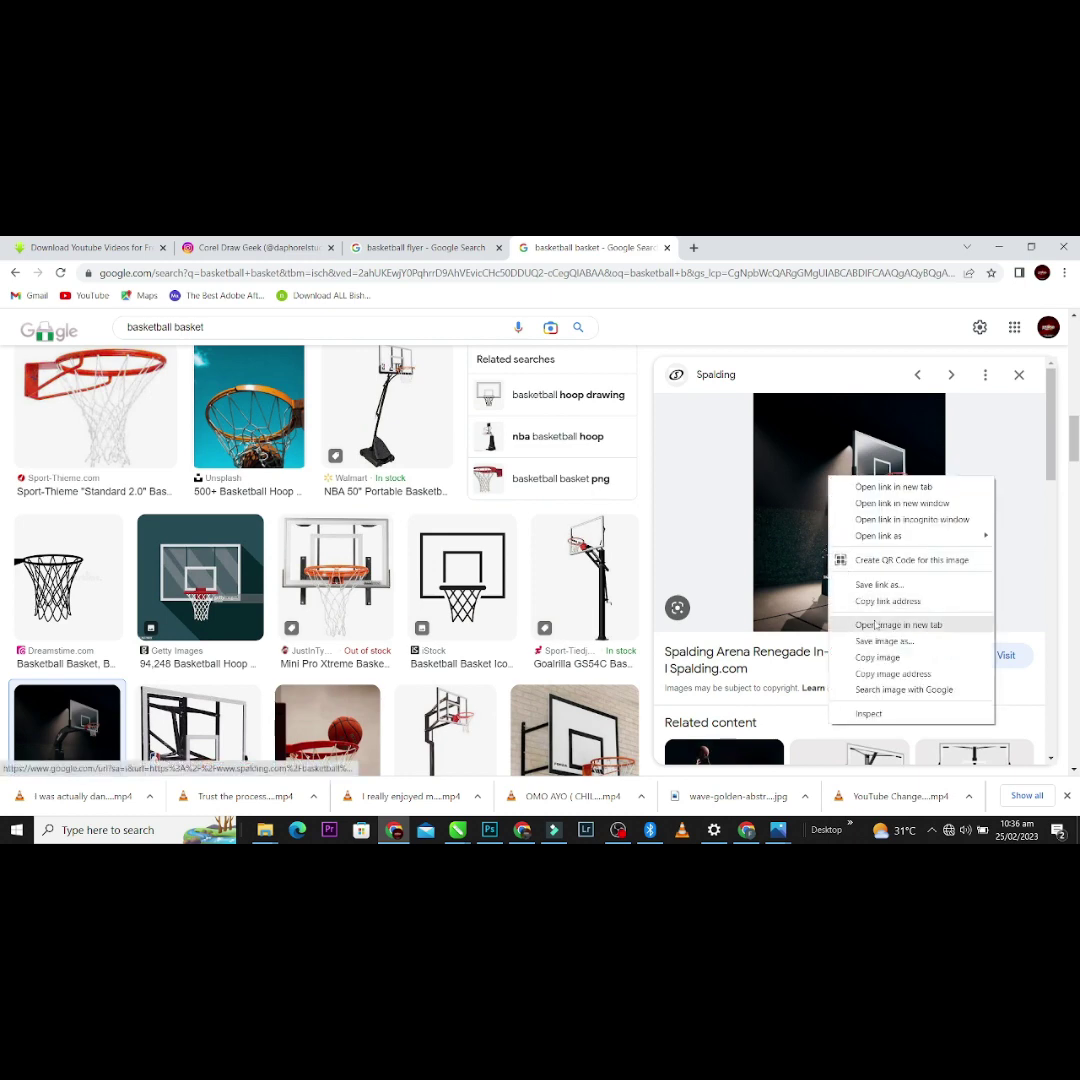
left_click(852, 672)
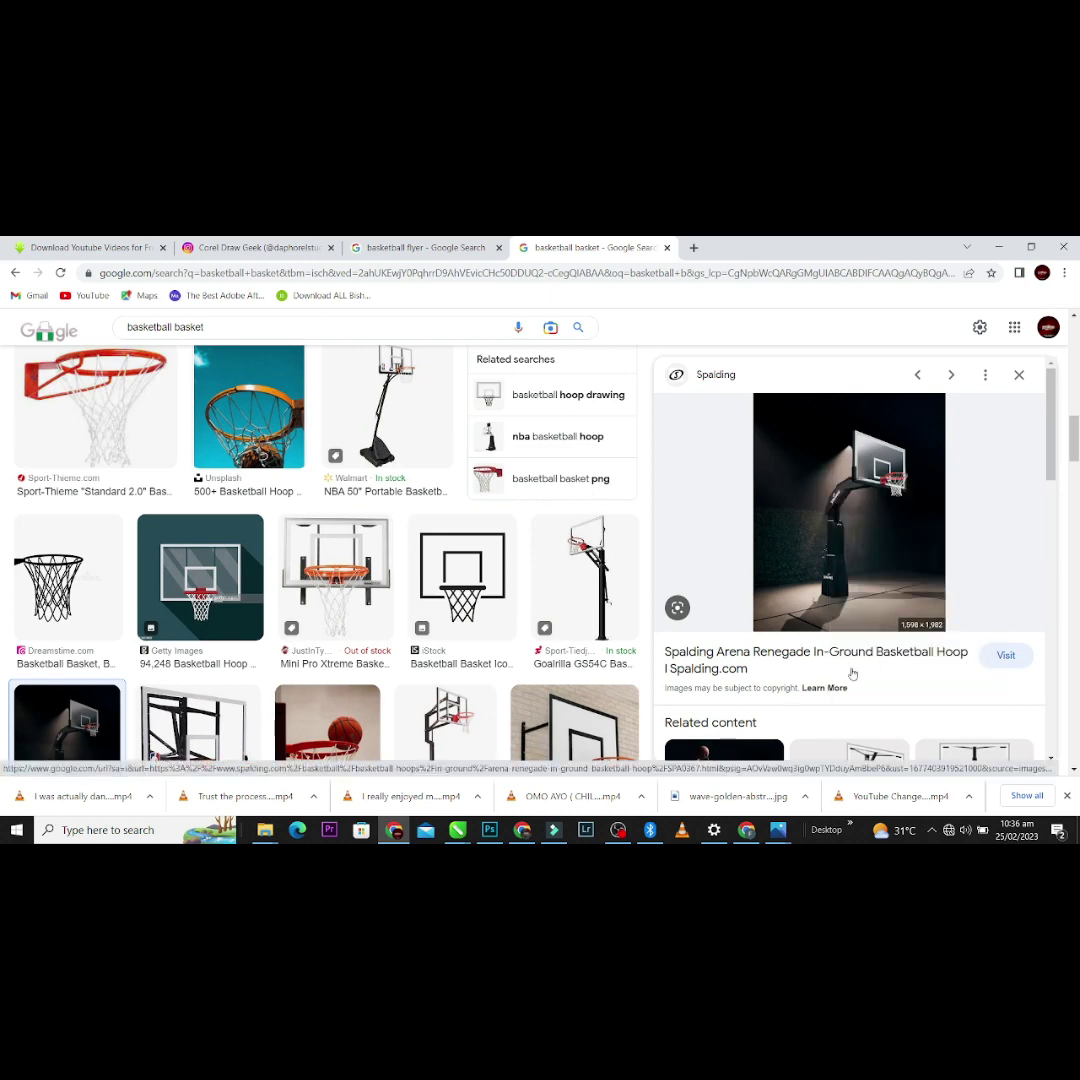
Step: Return to CorelDRAW, paste the hoop picture into the poster document and shrink it to fit inside the square
key("alt+Tab")
left_click(998, 246)
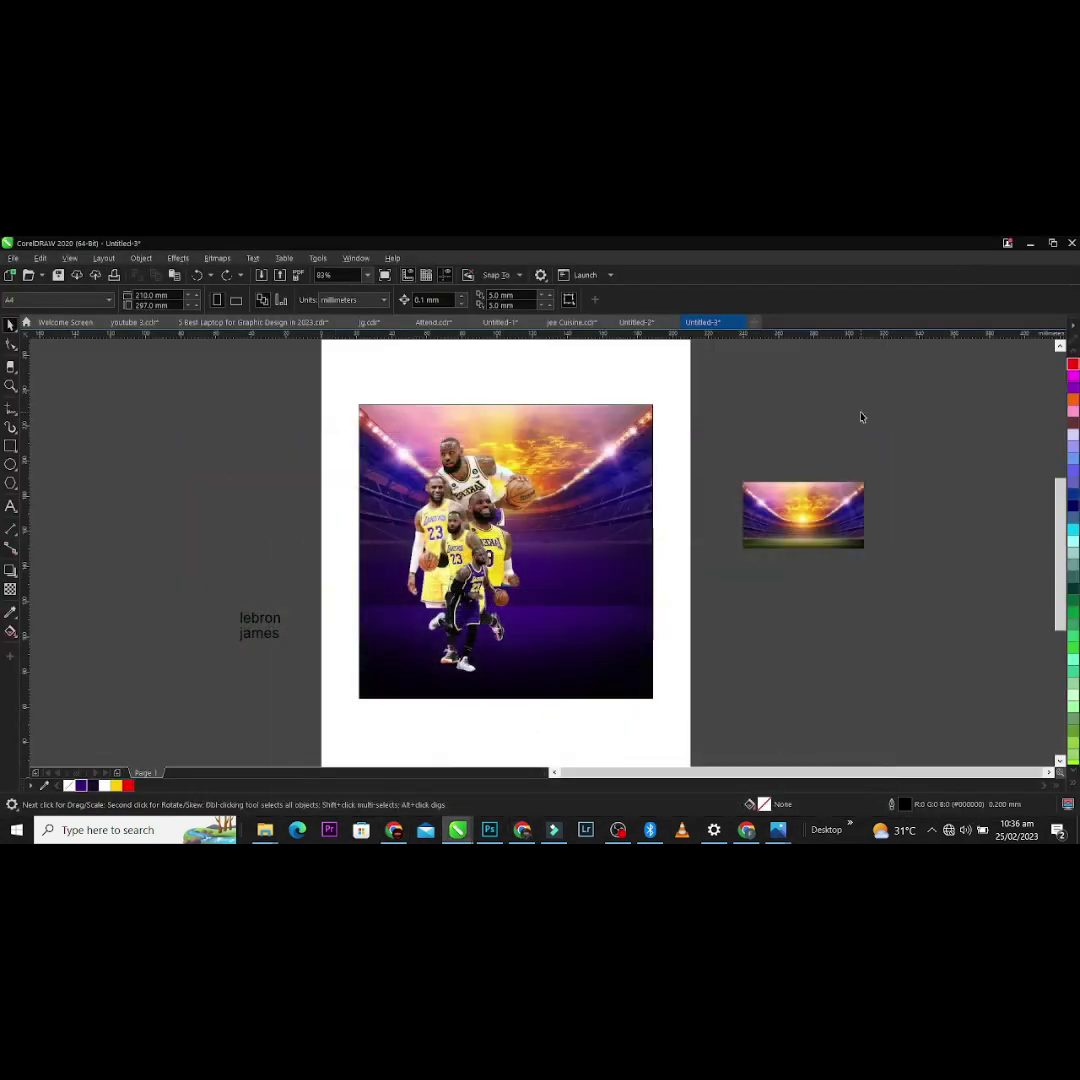
key("ctrl+v")
key("z")
scroll(616, 471, "down", 2)
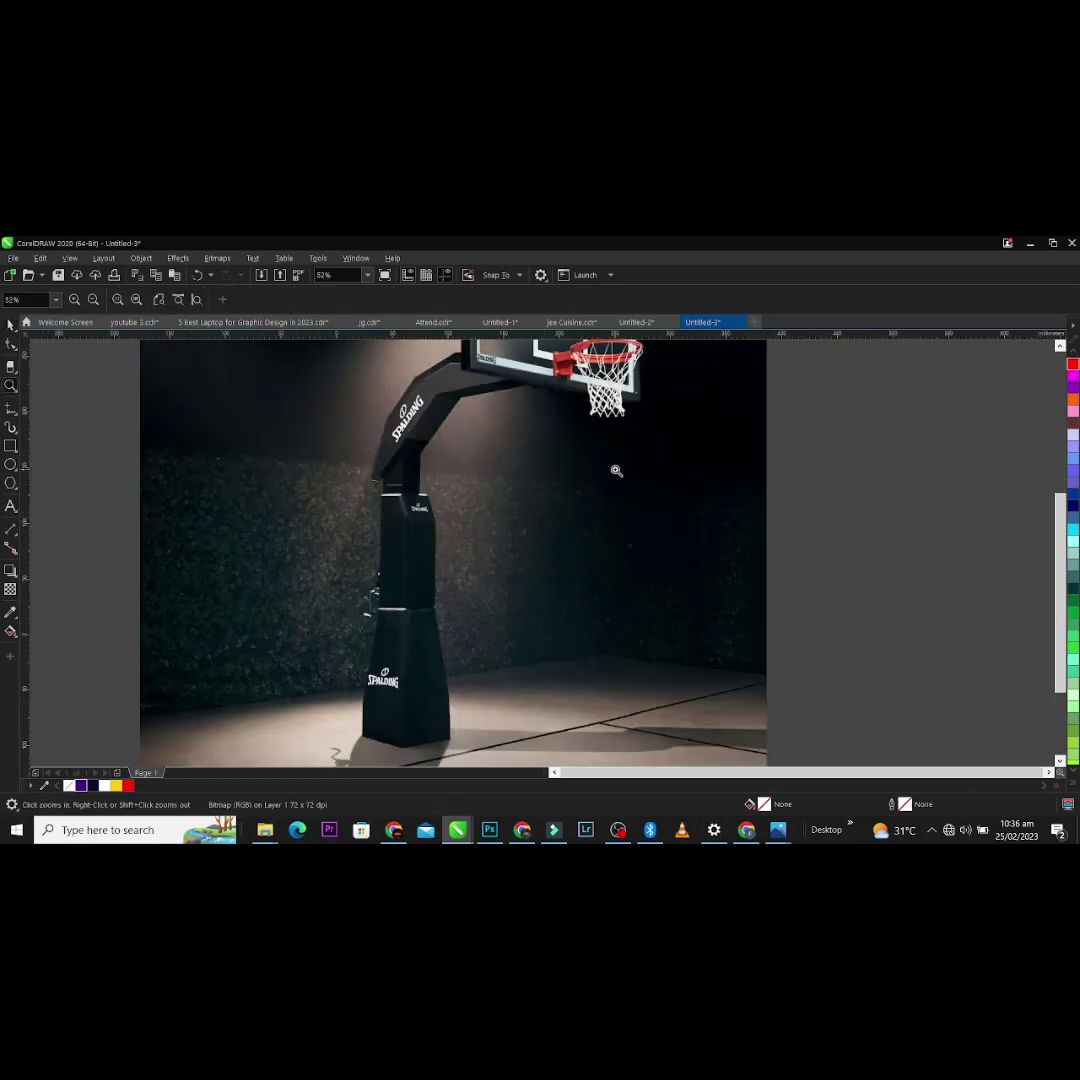
scroll(644, 569, "down", 2)
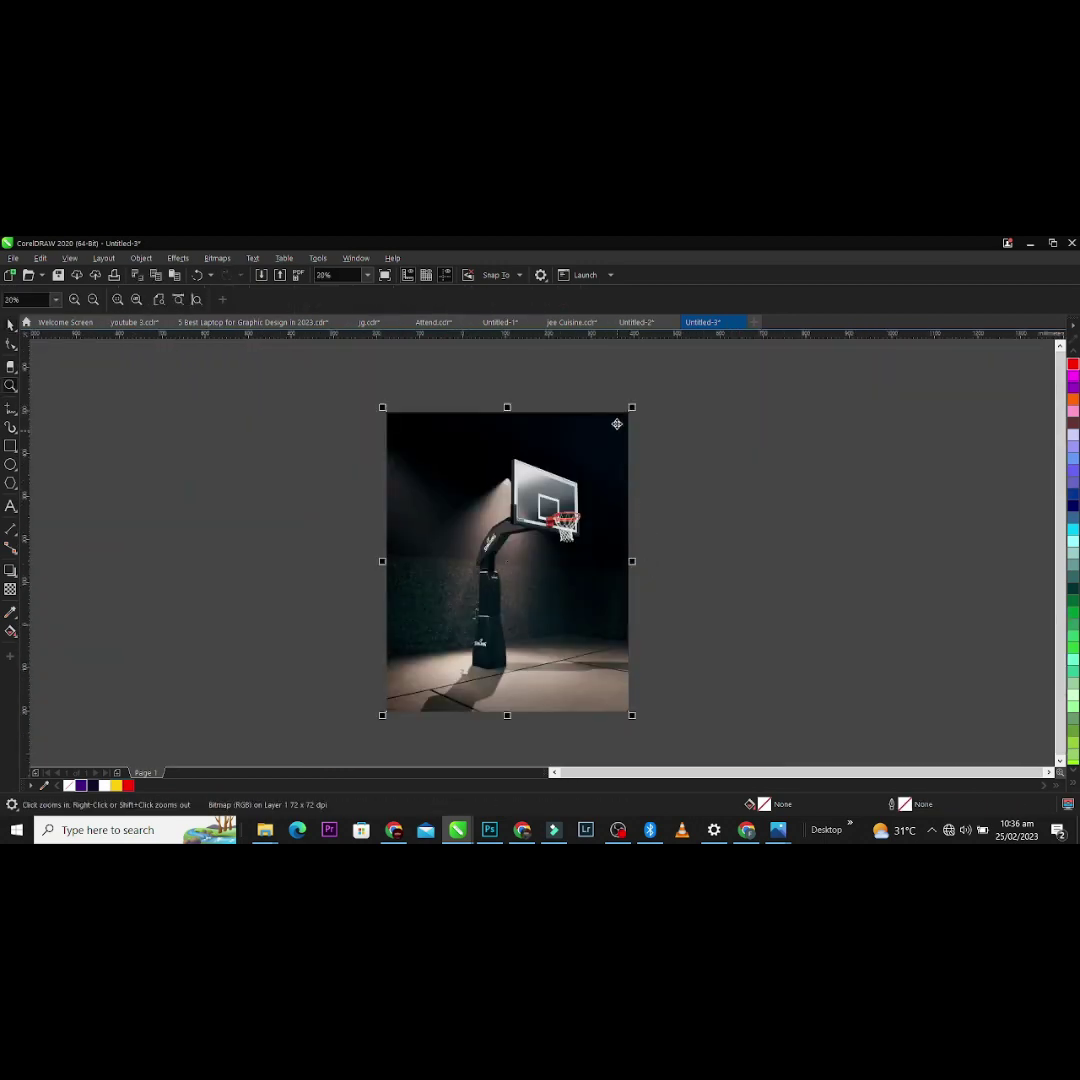
key("space")
left_click_drag(608, 512, 598, 545)
key("z")
left_click_drag(452, 497, 567, 636)
key("space")
Step: Enlarge the hoop picture from its centre to about 89 × 110 mm over the players
left_click(587, 469)
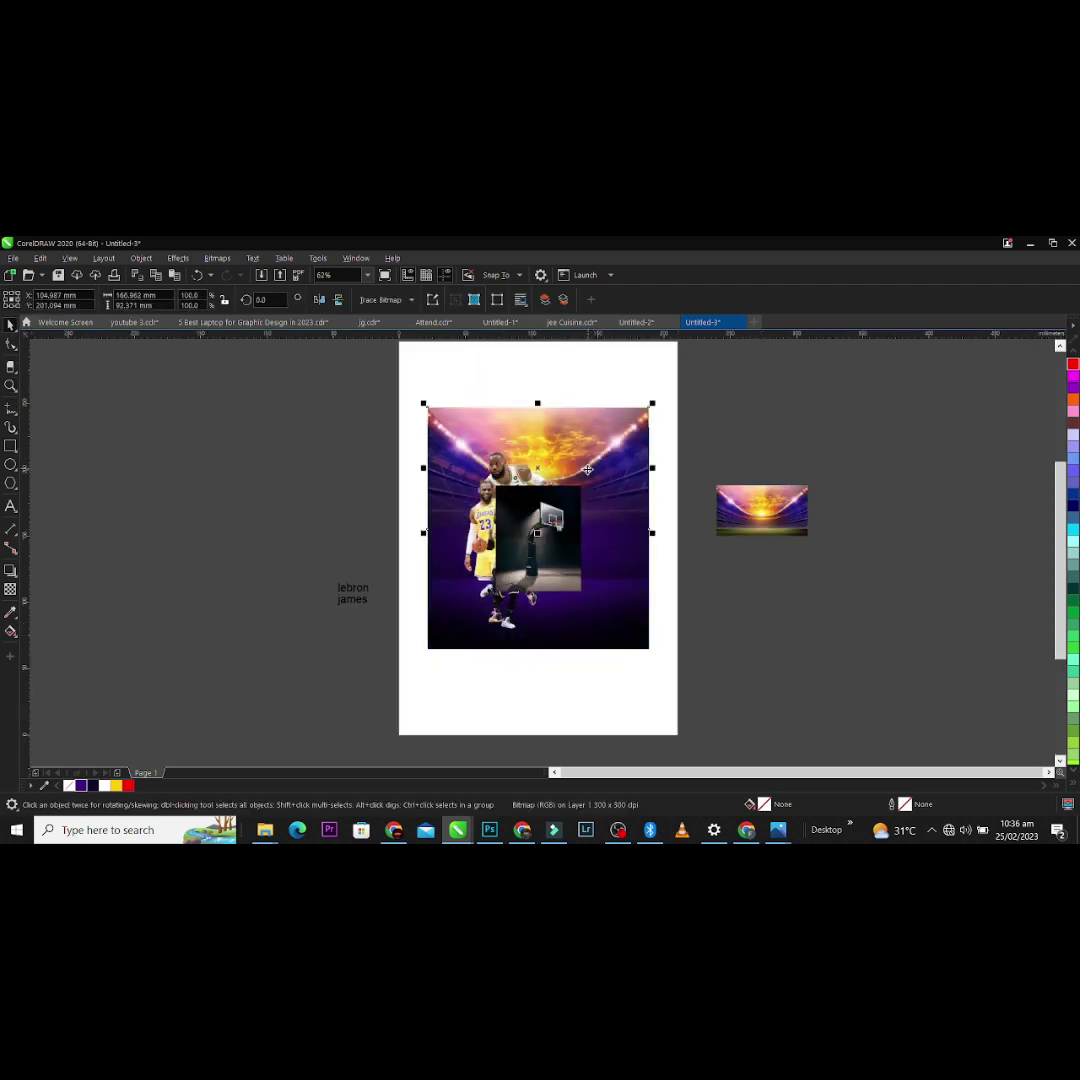
left_click_drag(400, 393, 738, 668)
key("space")
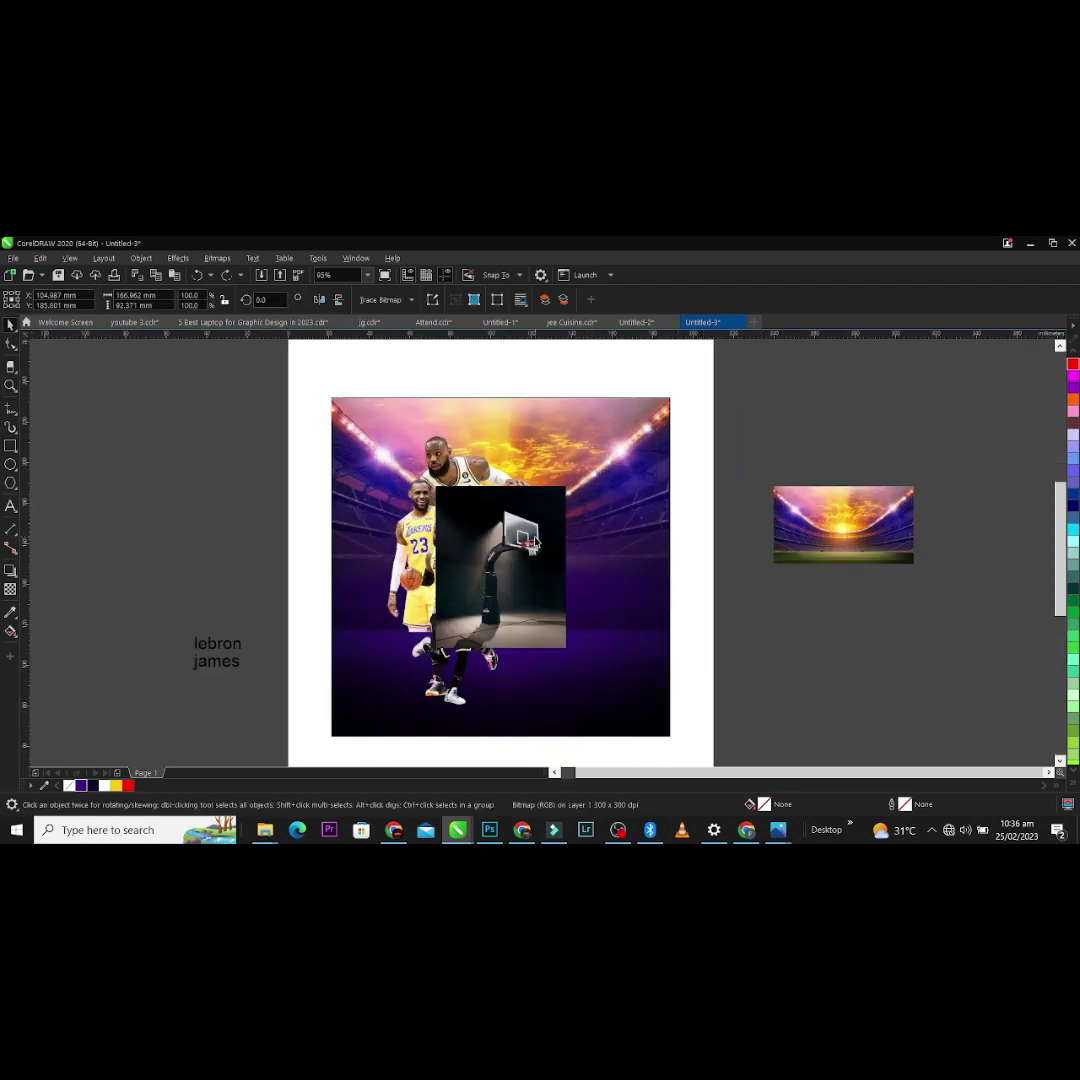
left_click(567, 489)
left_click_drag(570, 483, 595, 433)
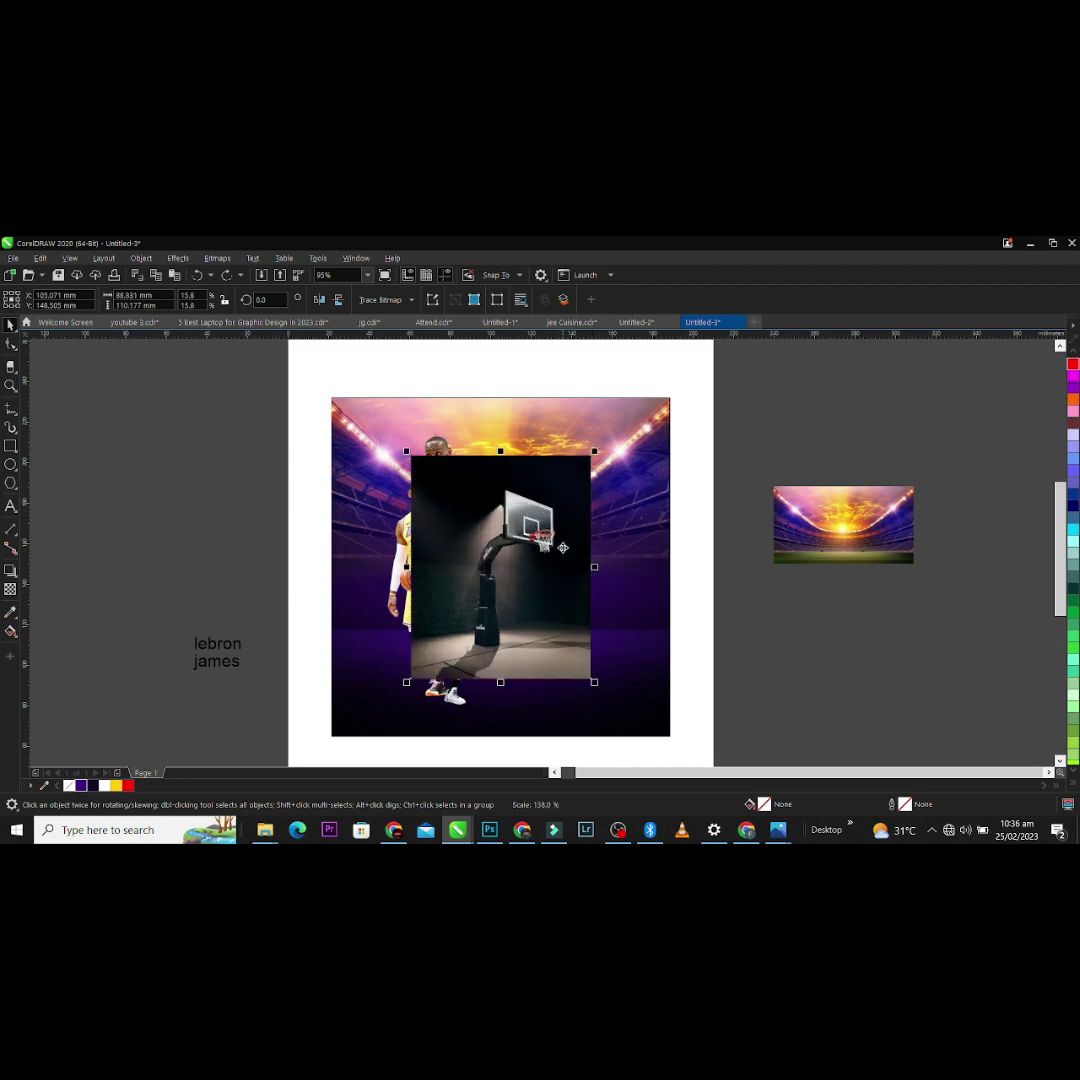
Step: Convert the enlarged hoop picture to an RGB Color (24-bit) bitmap at 300 dpi with a transparent background
key("alt+b")
key("c")
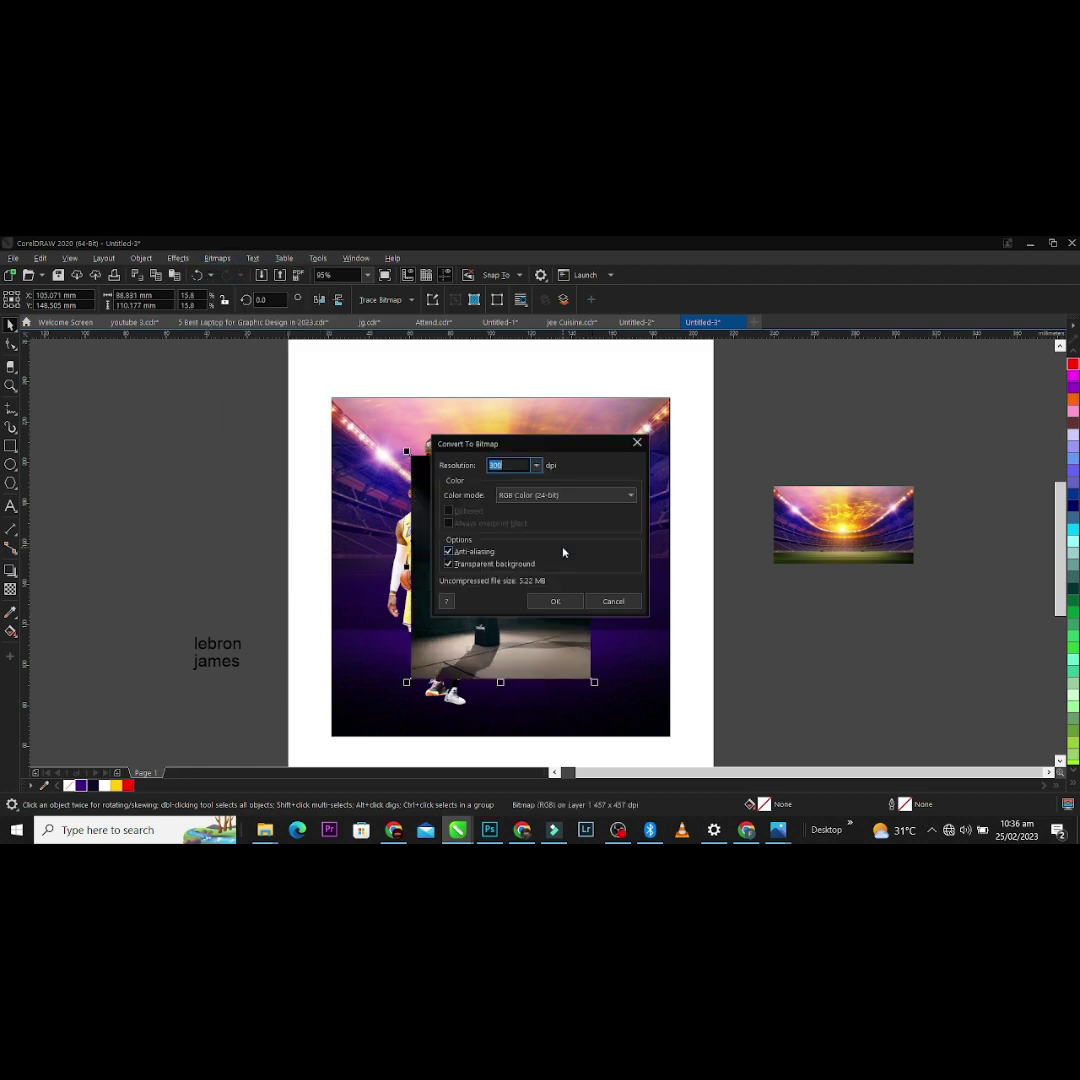
left_click(555, 601)
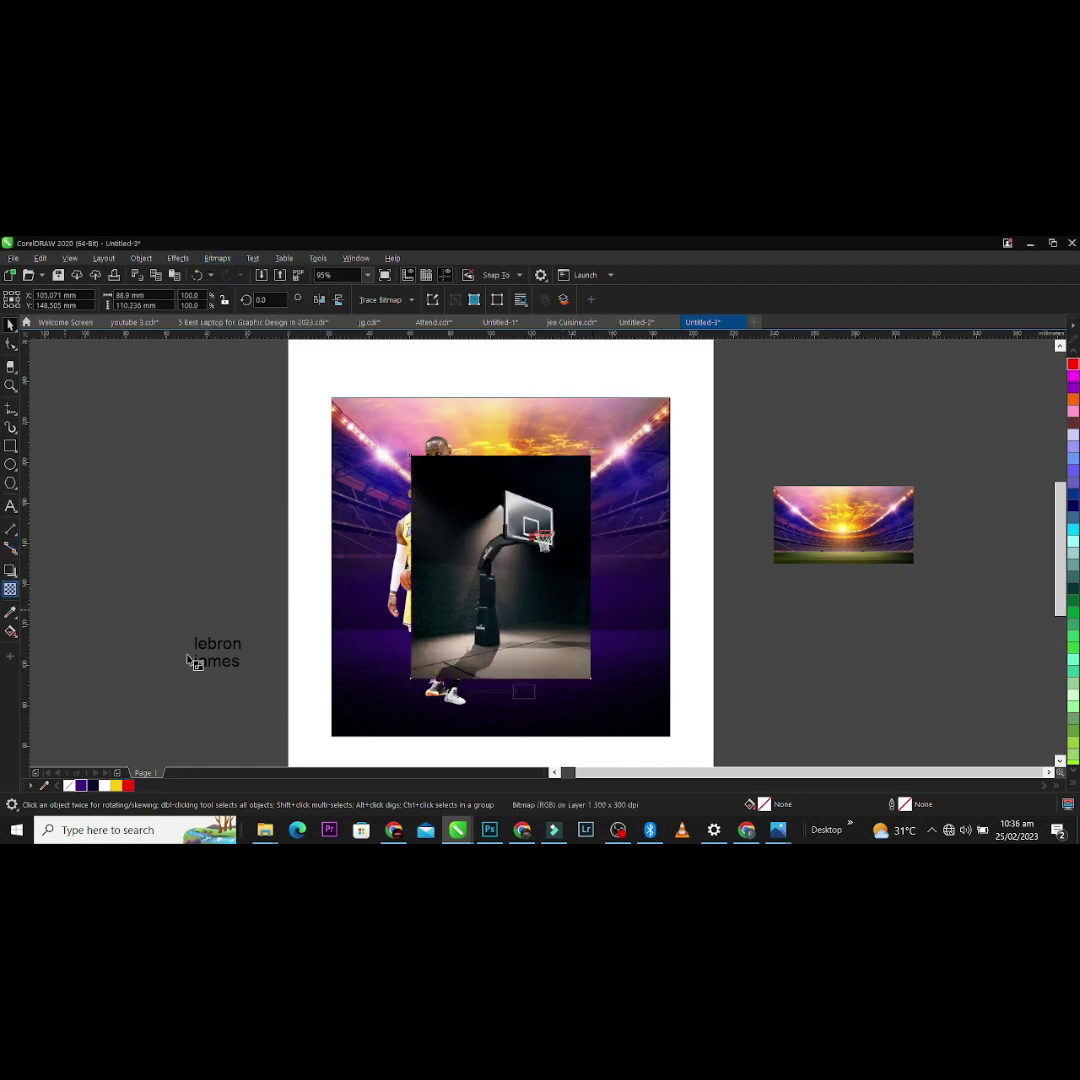
Step: Fade out the lower part of the hoop picture with a linear transparency and convert it to a bitmap
left_click_drag(493, 586, 491, 651)
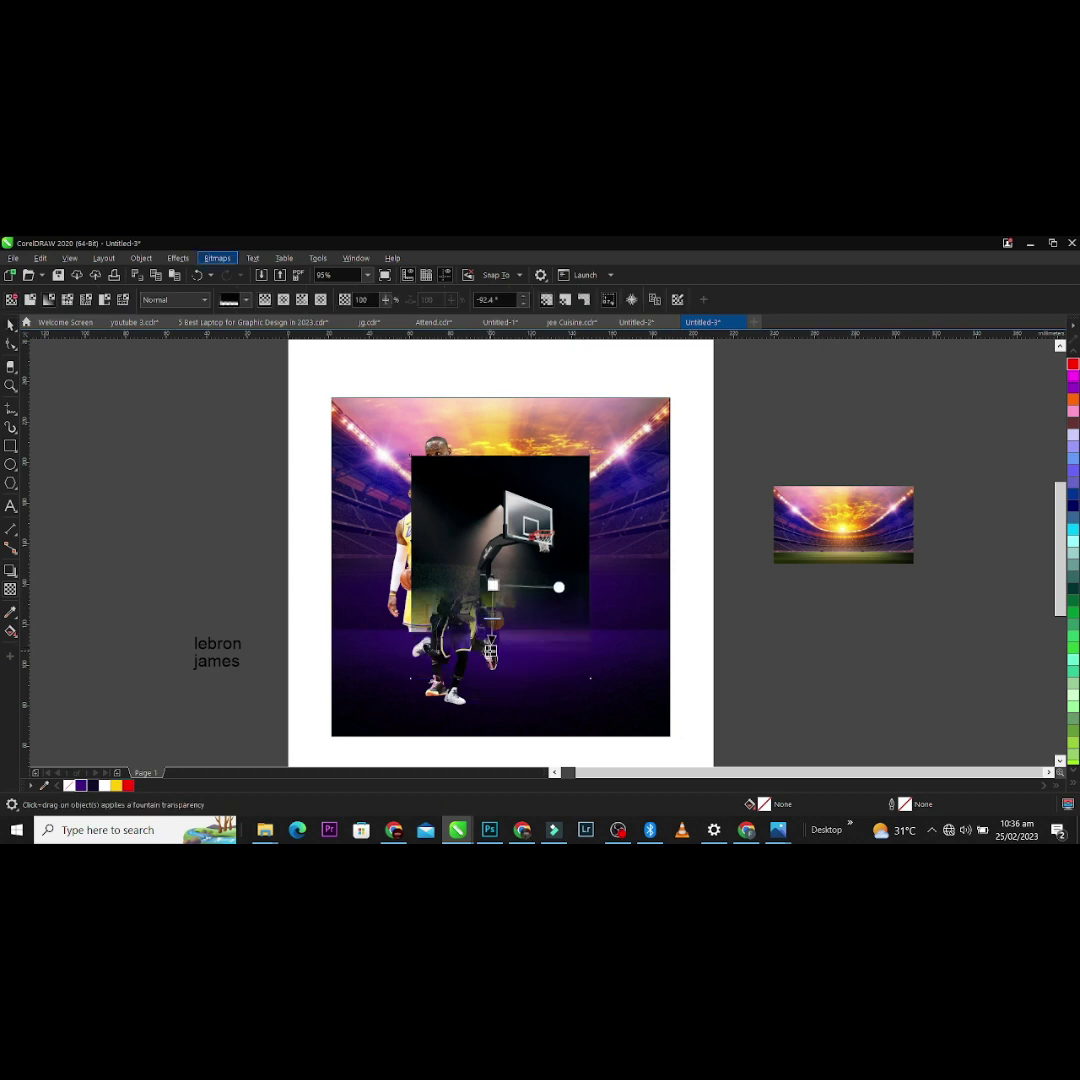
key("alt+b")
key("c")
key("Return")
Step: Fade out the right side of the hoop picture with a horizontal linear transparency and convert it to a bitmap
left_click_drag(489, 565, 578, 585)
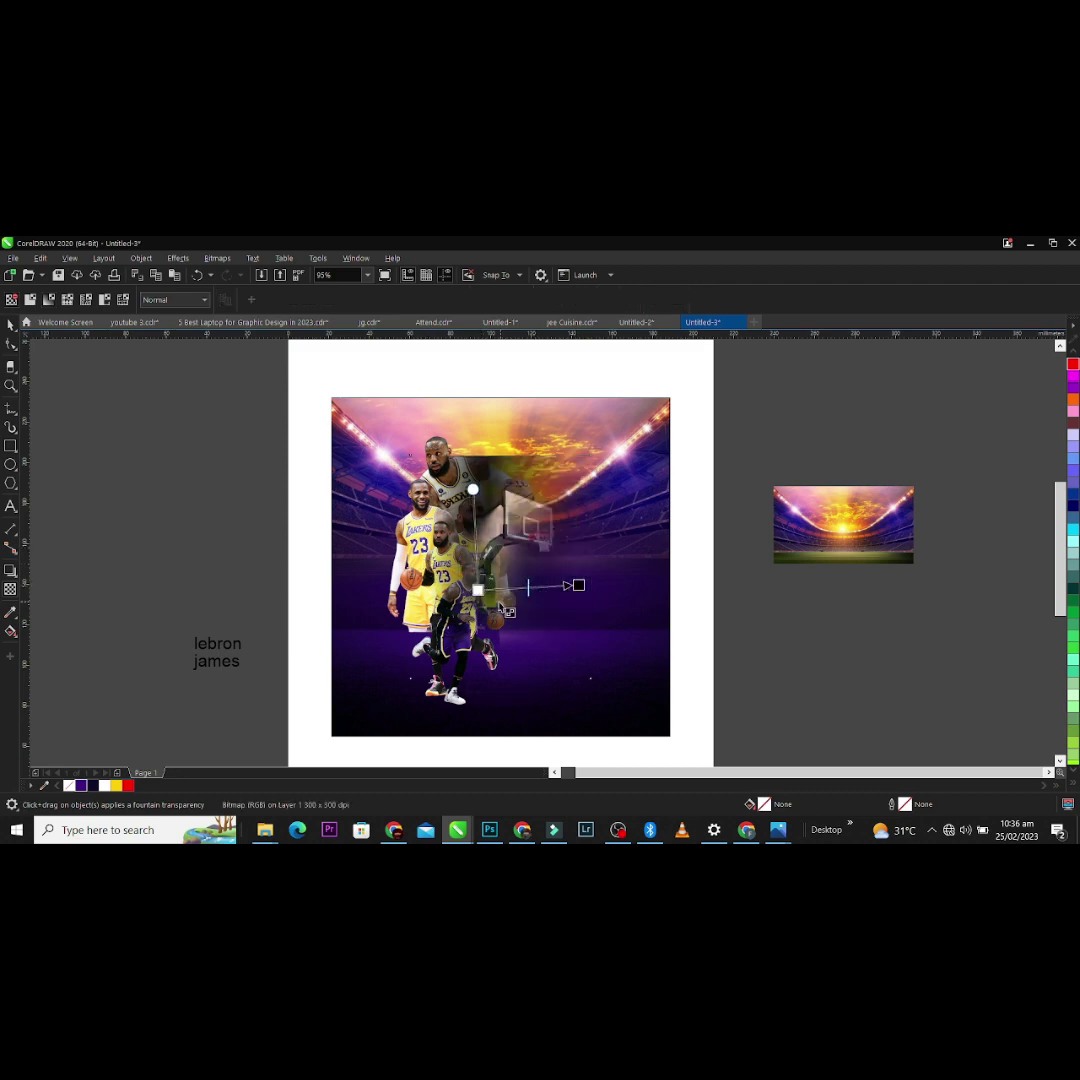
left_click_drag(505, 610, 523, 585)
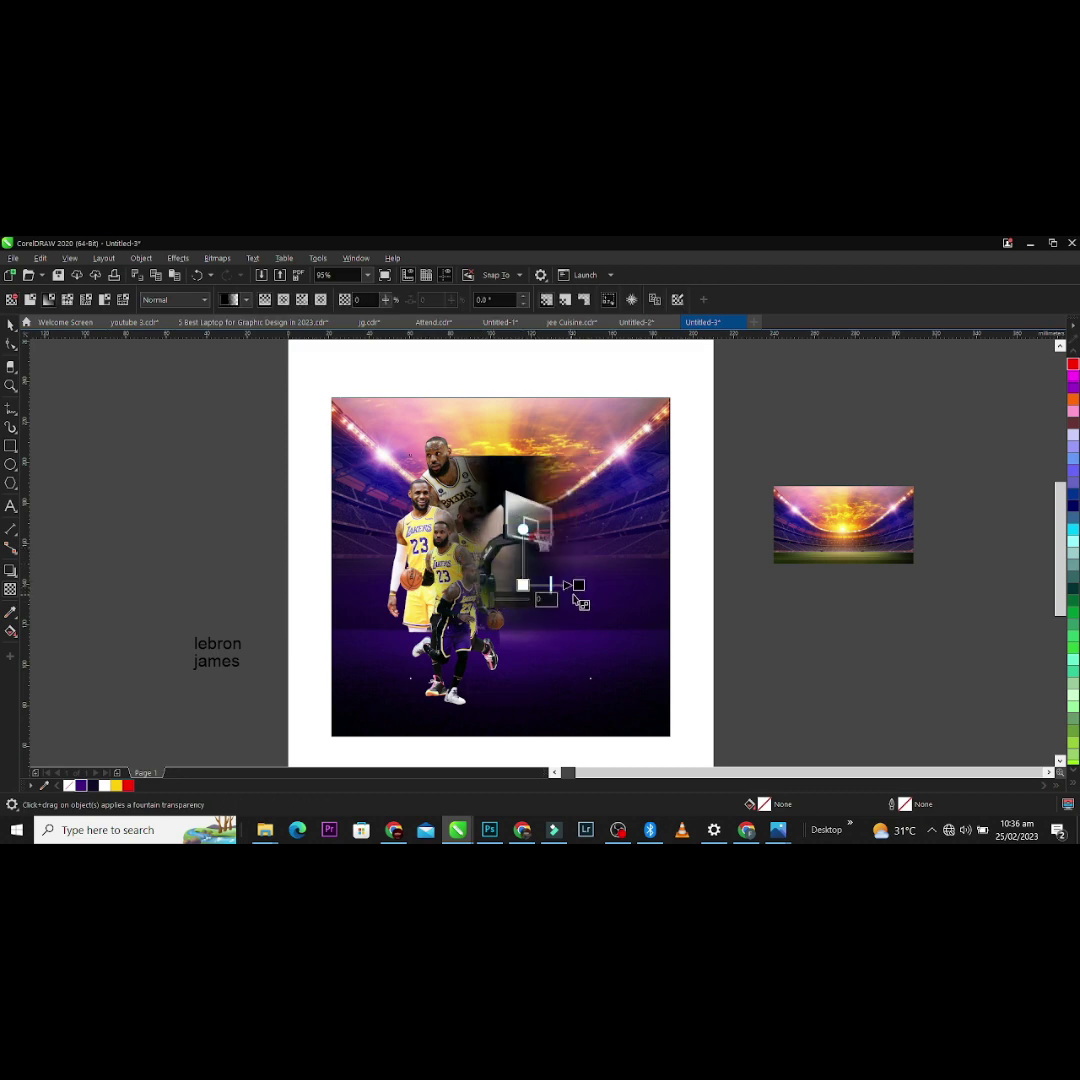
key("alt+b")
key("Return")
key("Return")
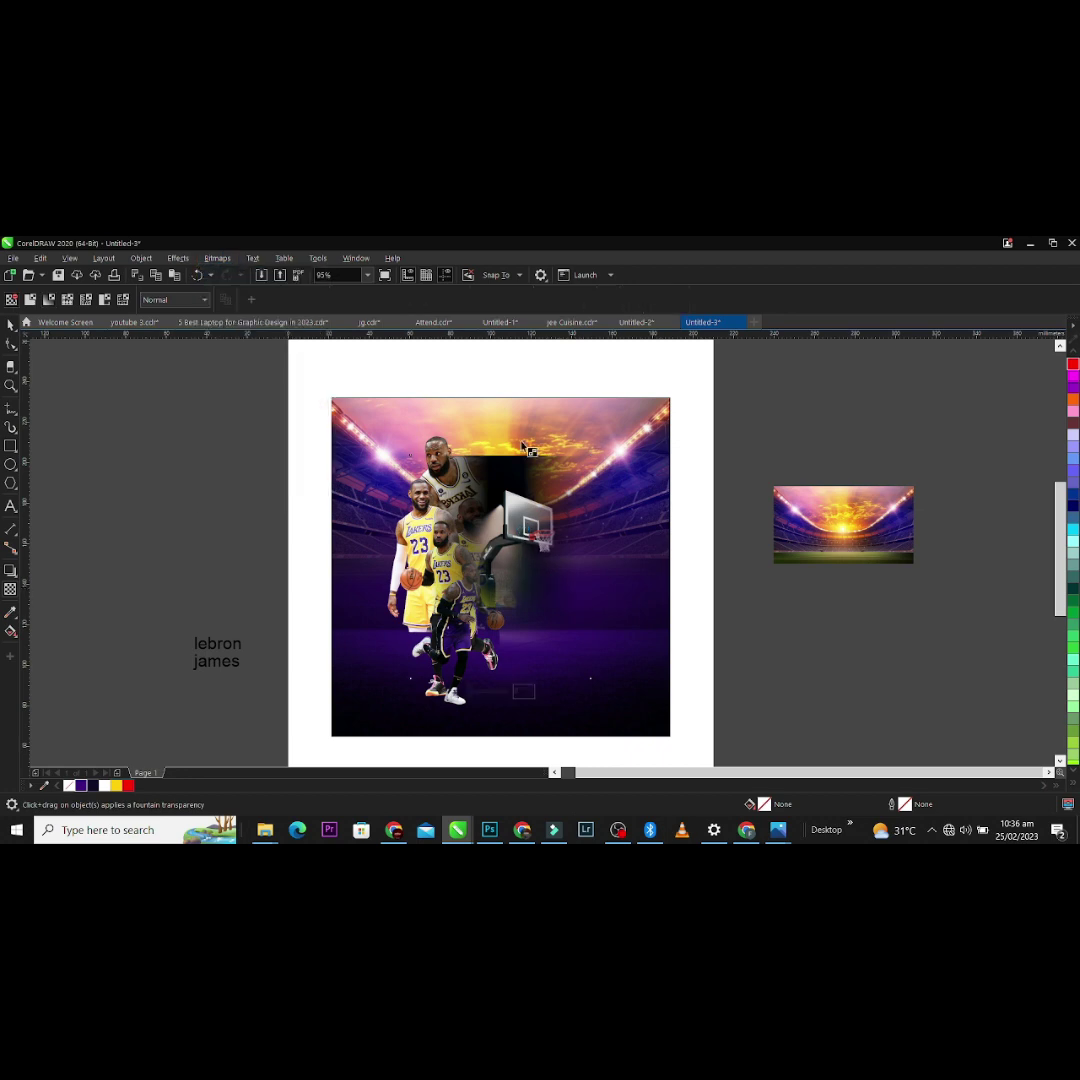
Step: Fade out the top of the hoop picture, convert it to a bitmap and move it up to the right of the players
left_click(521, 495)
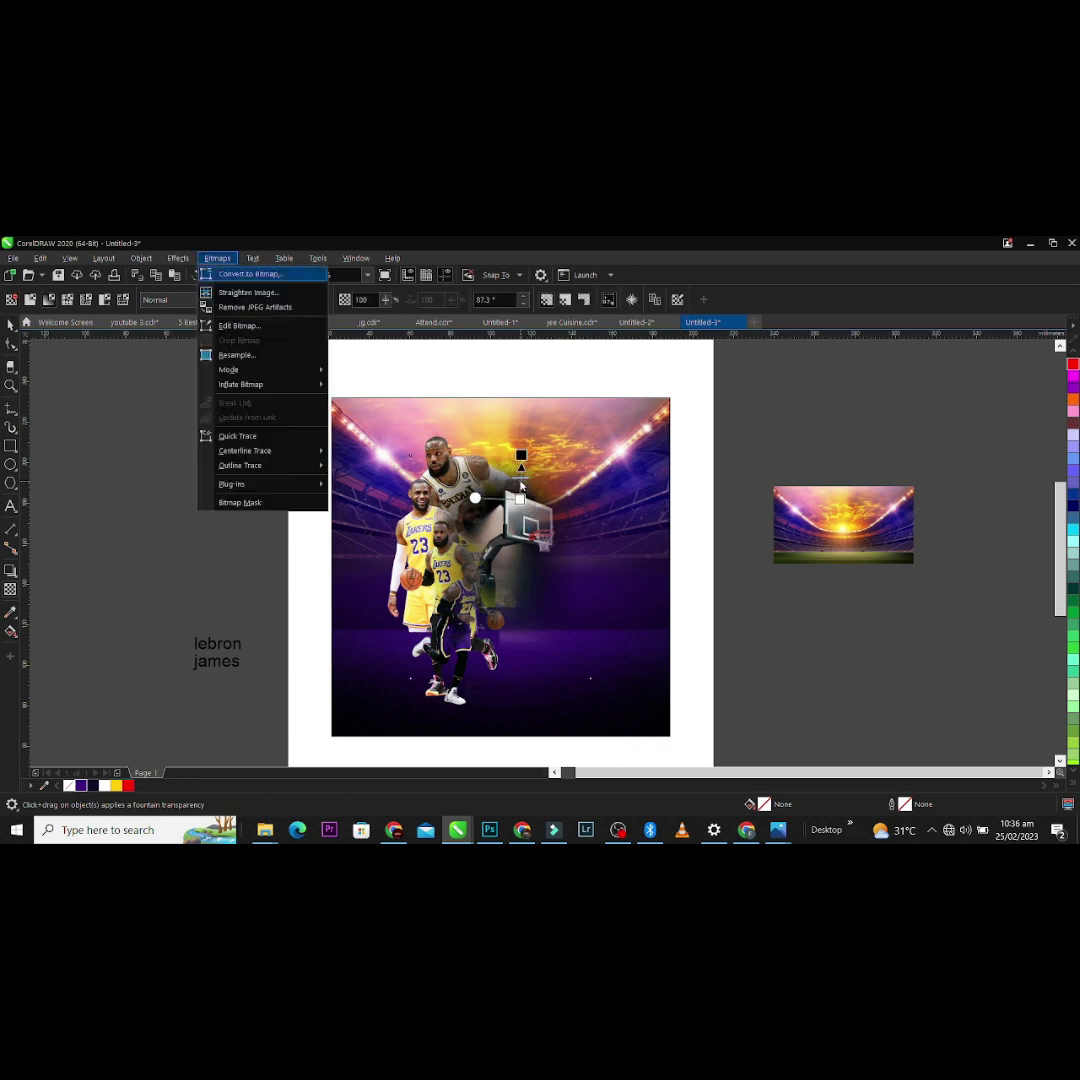
key("space")
left_click_drag(512, 488, 537, 470)
key("space")
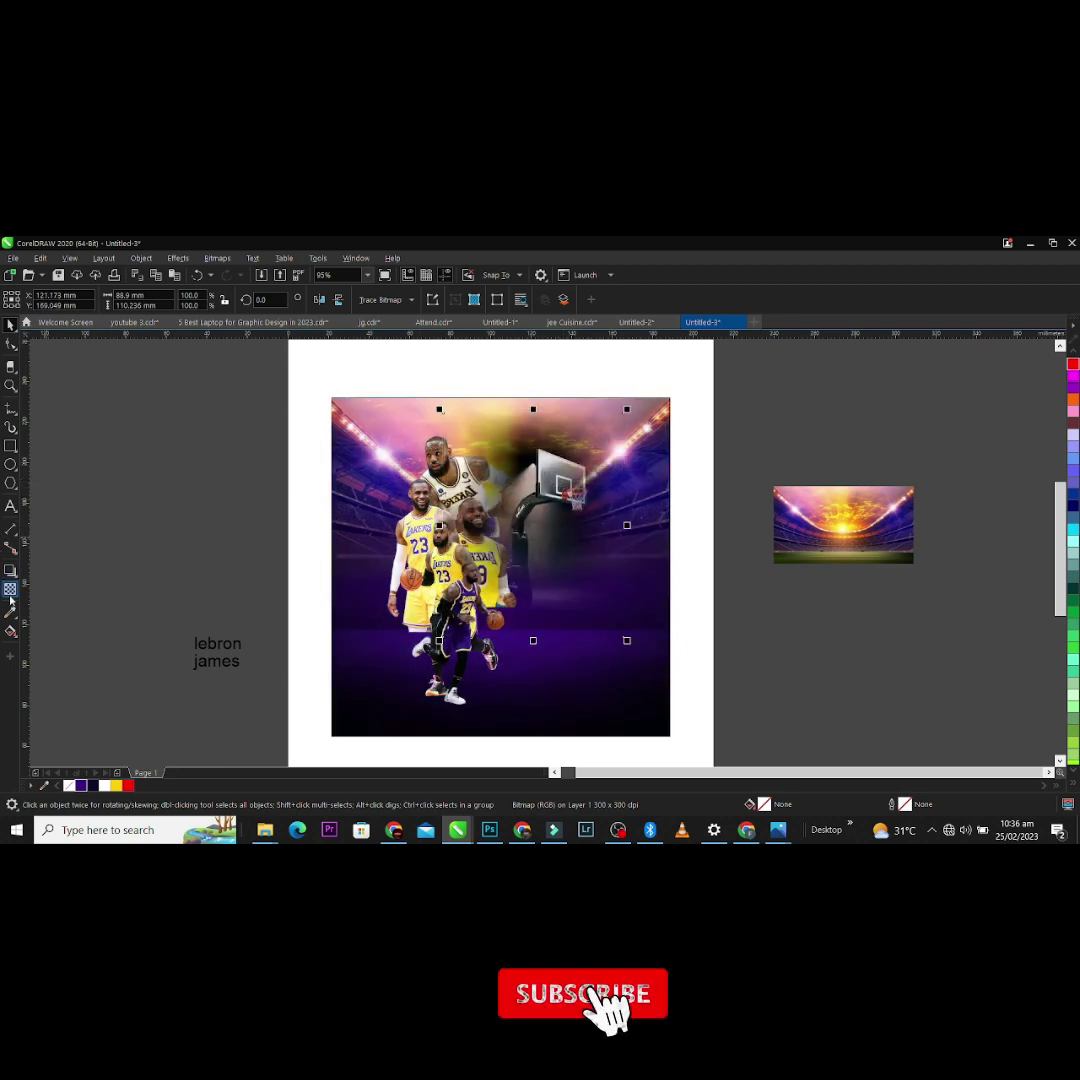
Step: Try the Screen merge mode on the hoop picture's transparency, and settle on Overlay
left_click(205, 300)
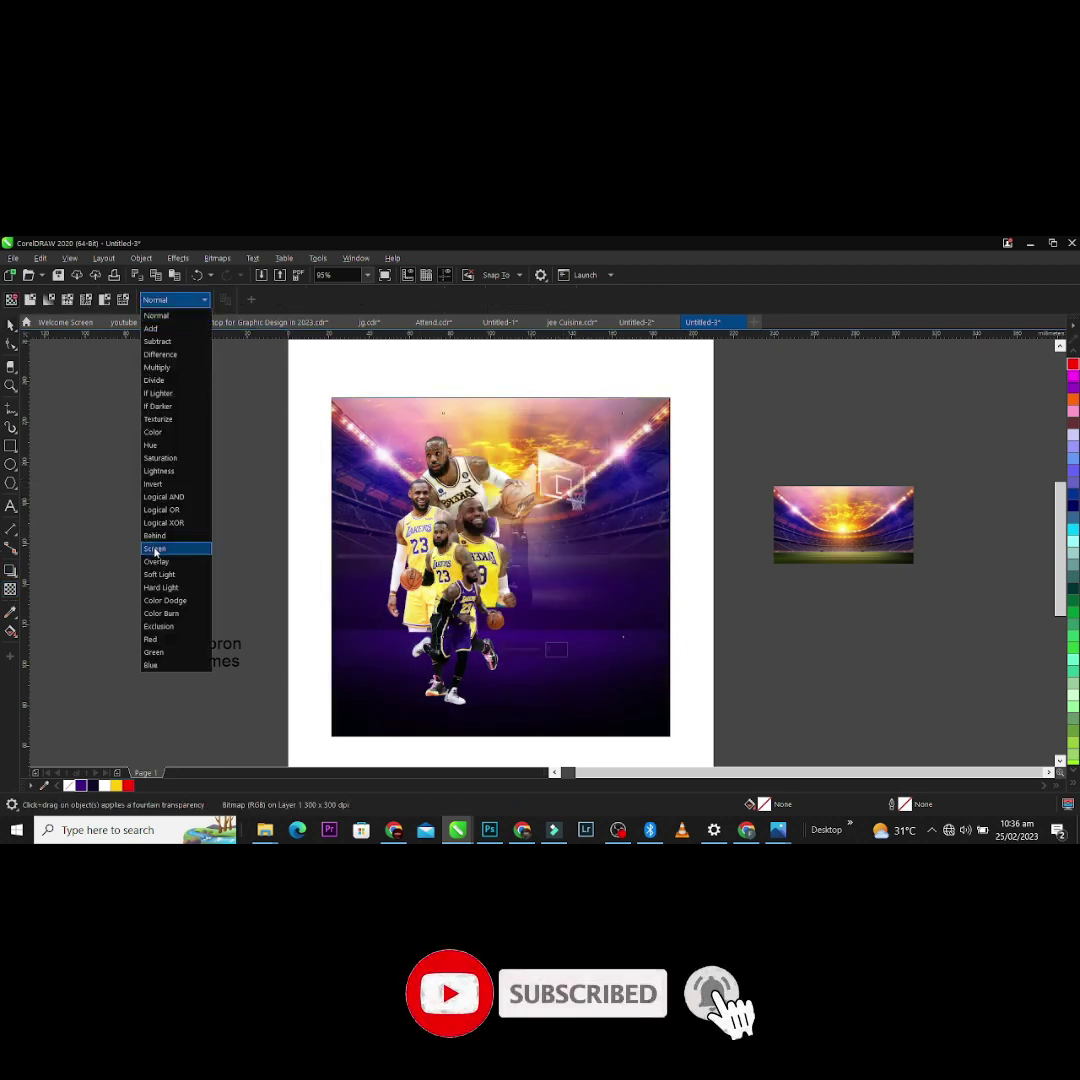
left_click(142, 551)
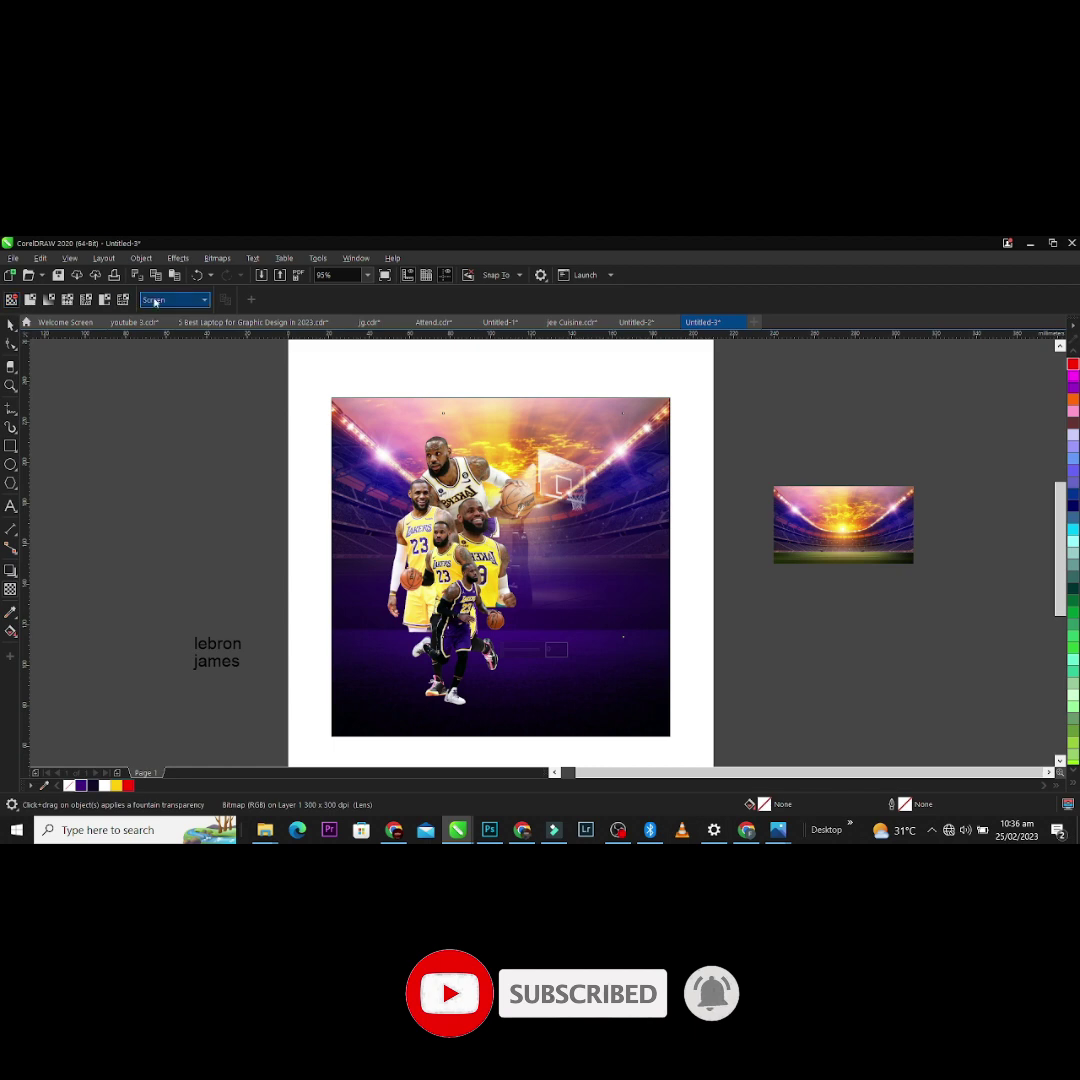
left_click(155, 302)
left_click(162, 566)
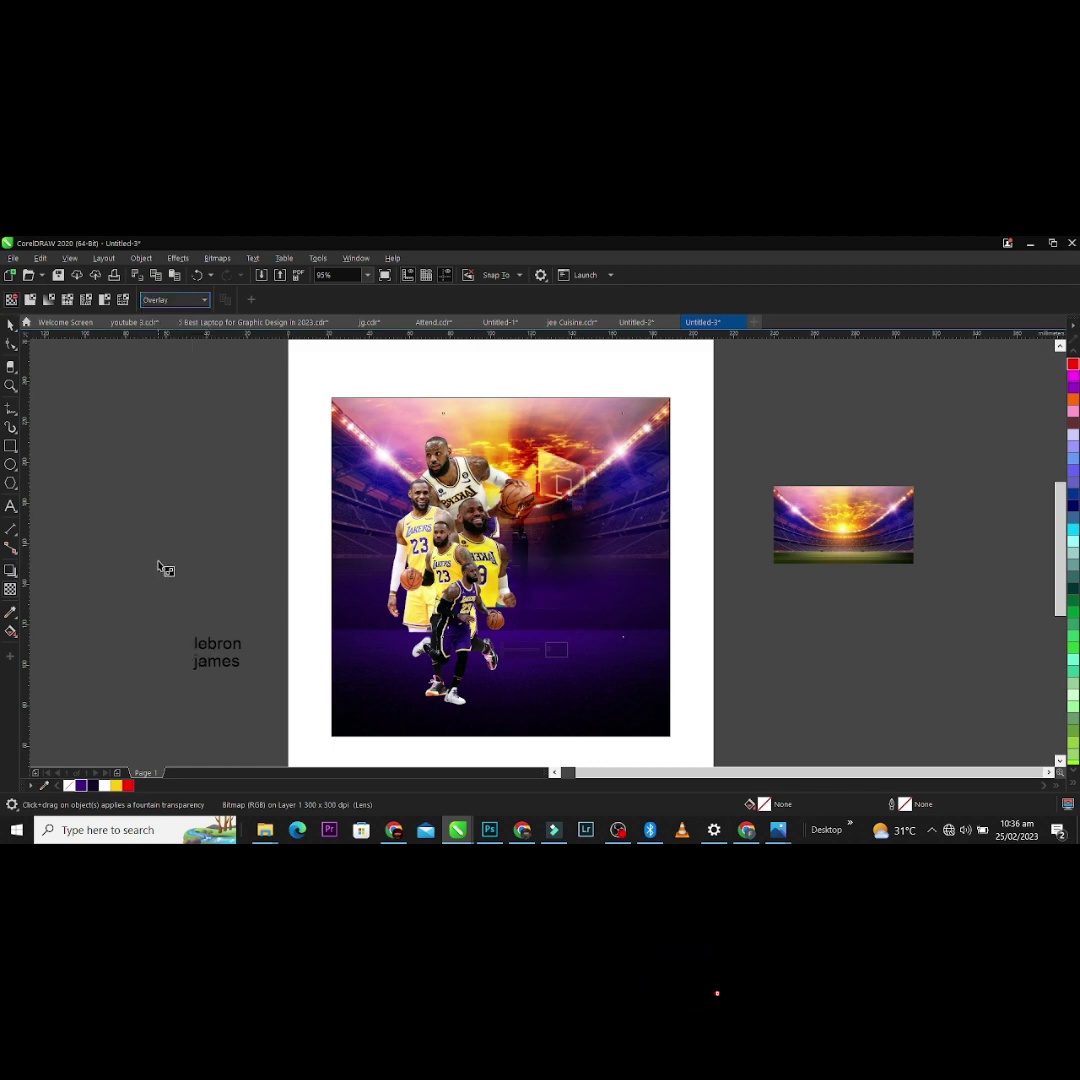
Step: Arrange the player group in front of the blended hoop picture
left_click(8, 326)
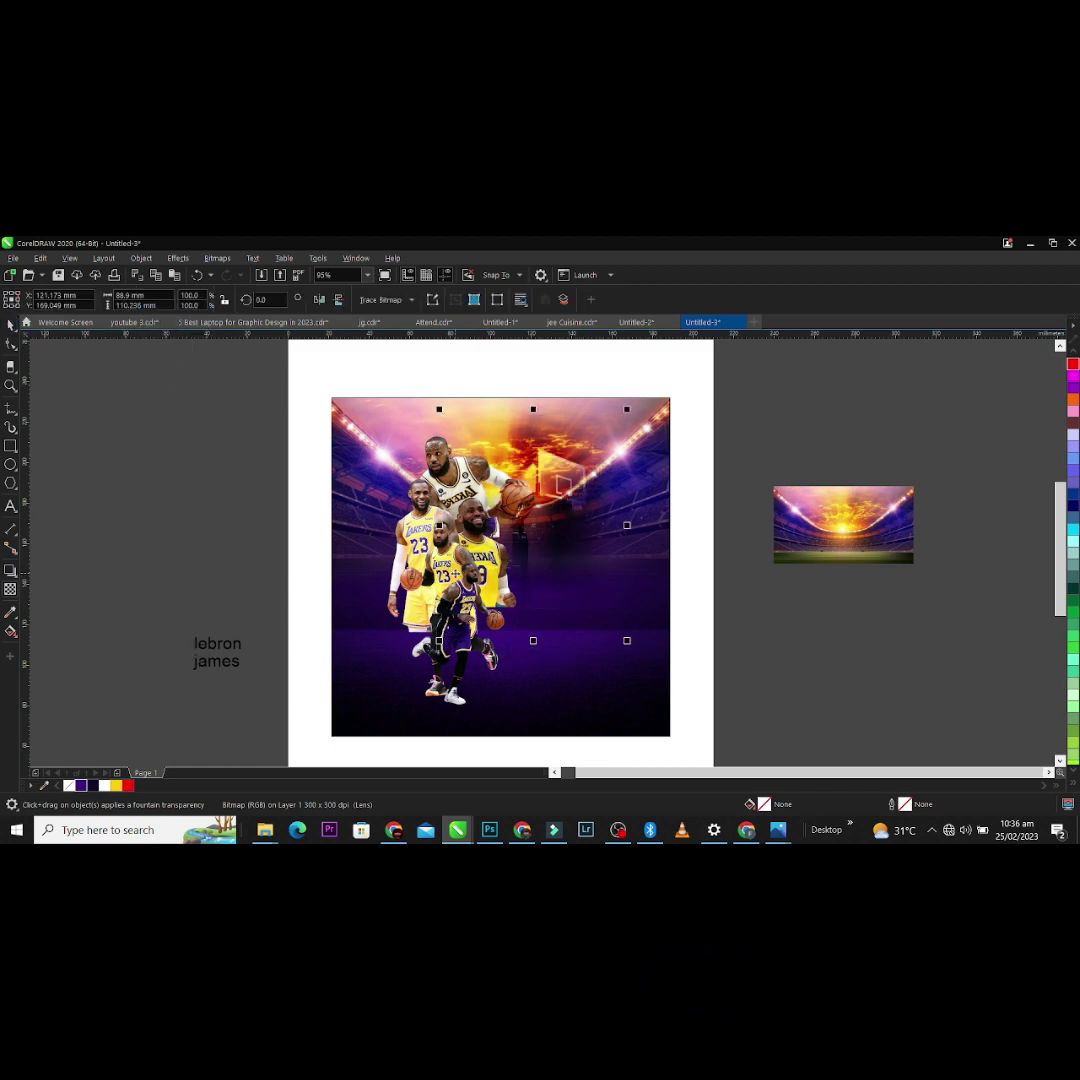
left_click(437, 580)
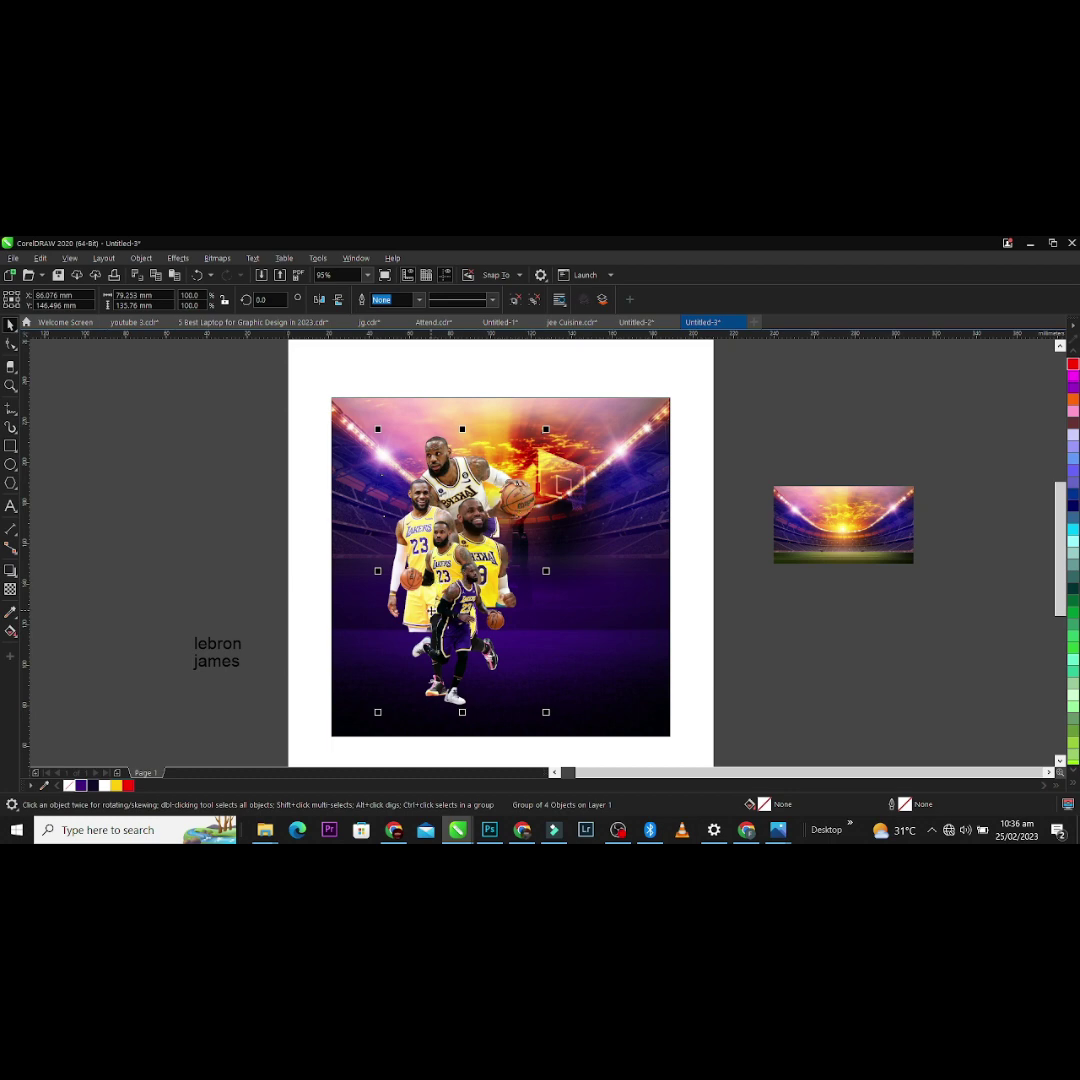
Step: Place a copy of the hoop picture on the left side of the players and mirror it horizontally
left_click(582, 498)
left_click_drag(582, 496, 468, 496)
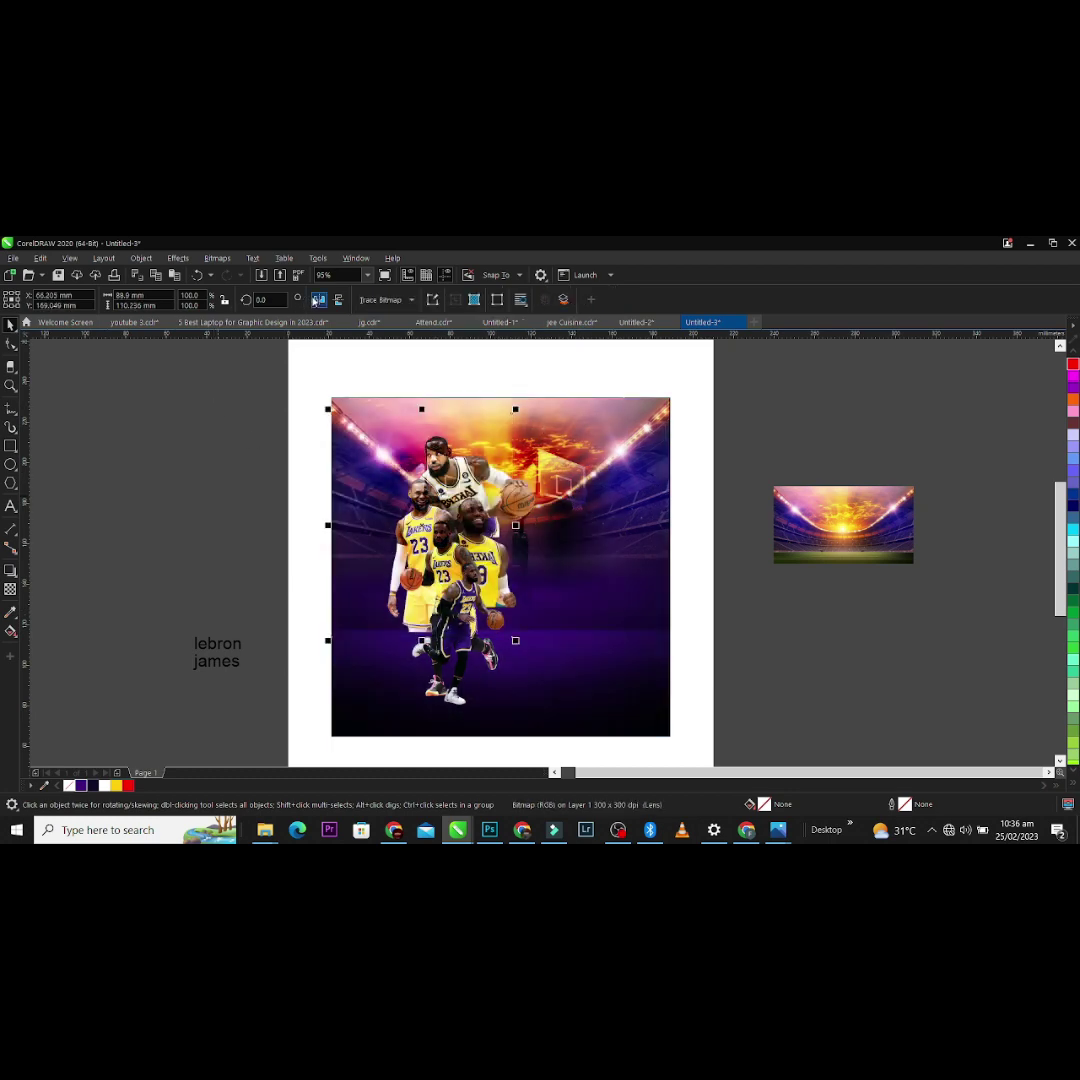
left_click(318, 300)
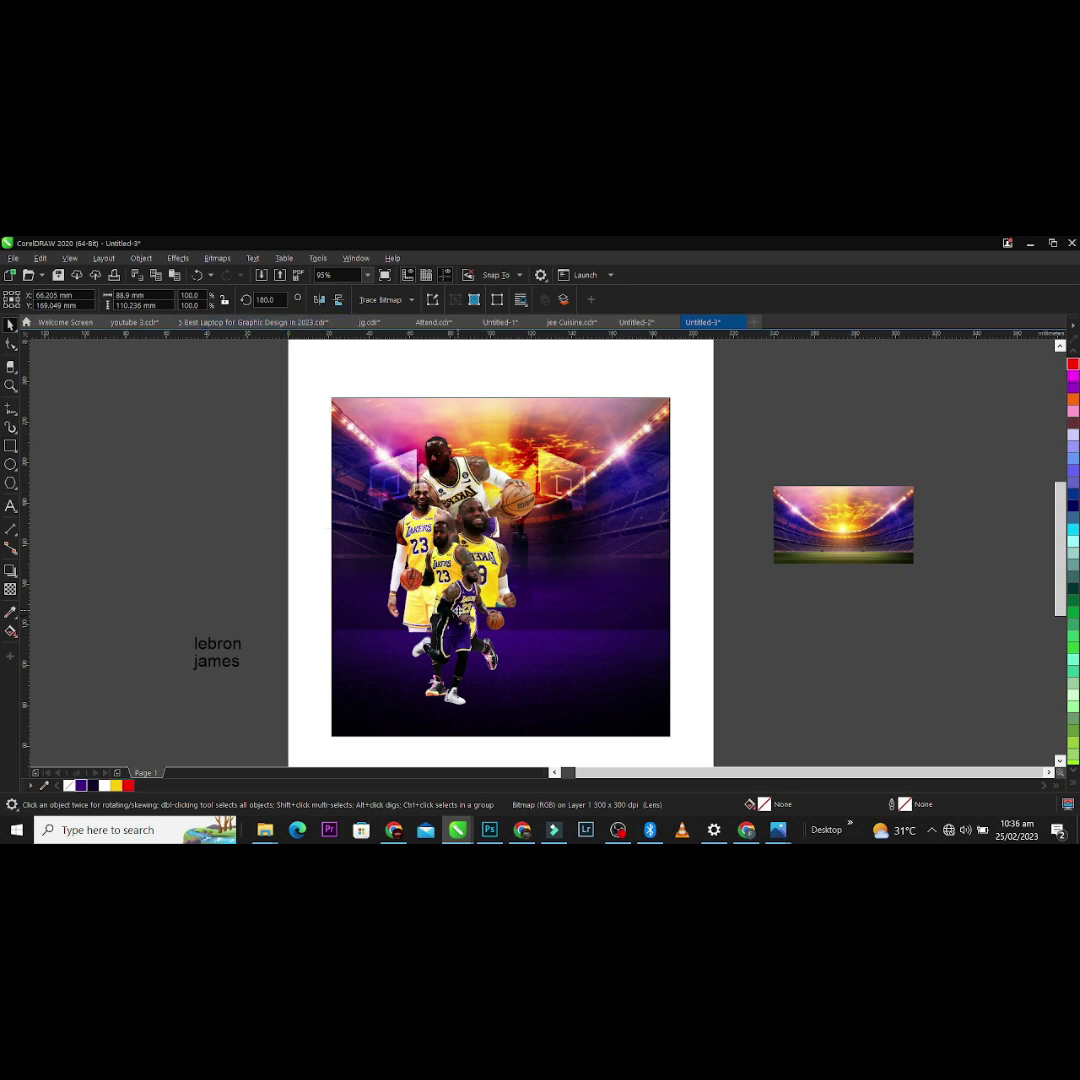
Step: Group the two hoop pictures with the players and centre the group horizontally on the sunset stadium
left_click(588, 492, "shift")
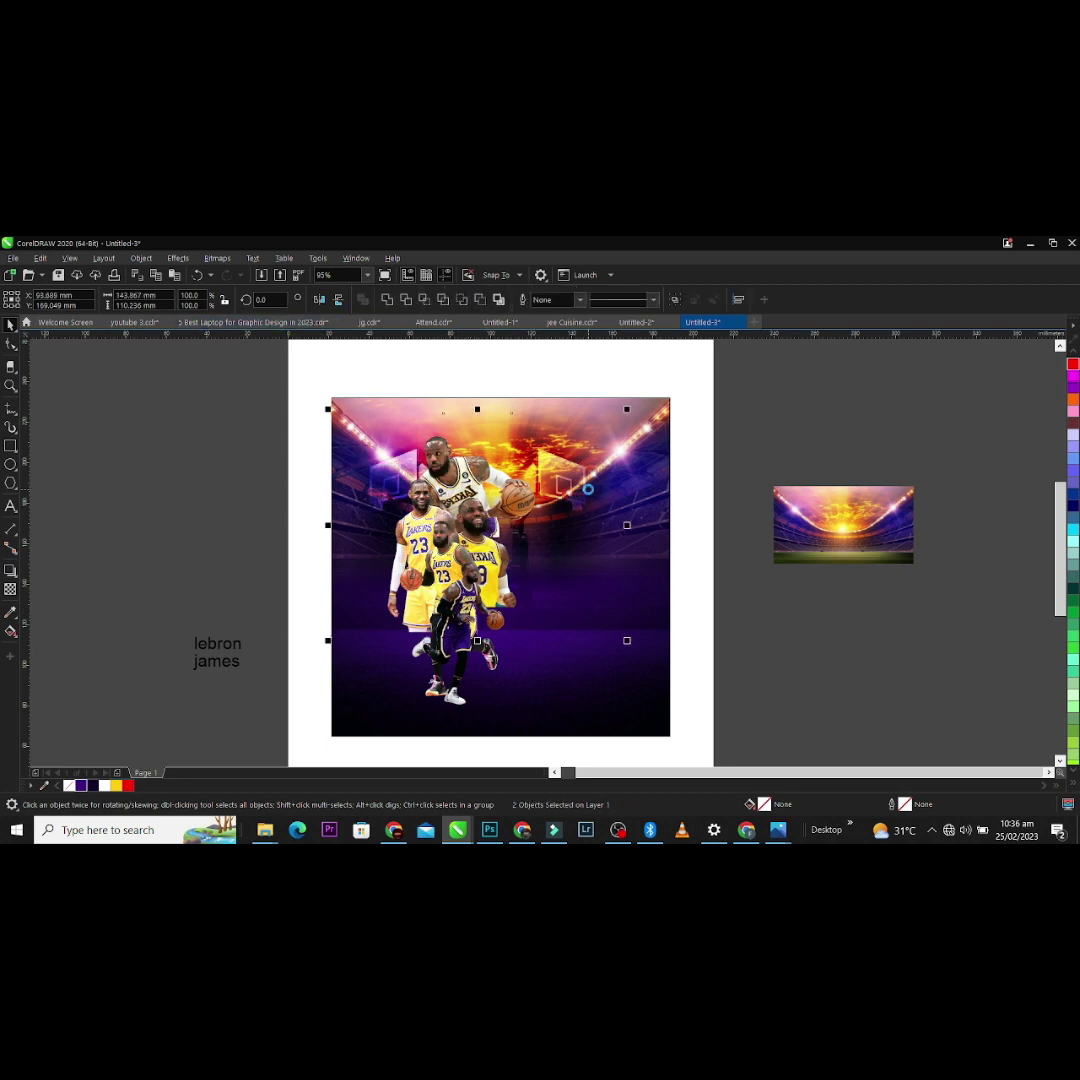
key("ctrl+g")
left_click(644, 508, "shift")
key("c")
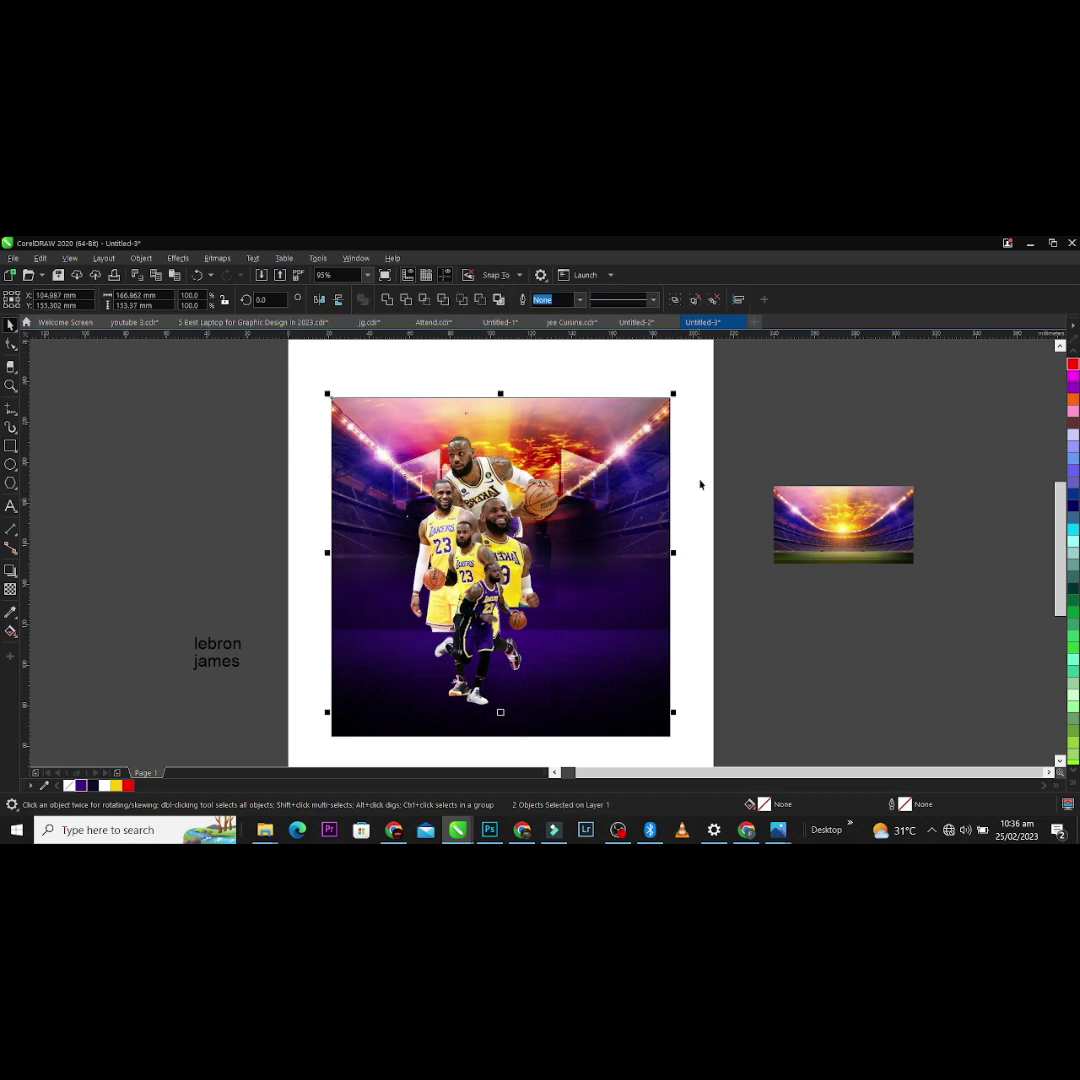
Step: Move the players inside the group to the centre between the two hoops and nudge them slightly down
left_click(419, 625, "ctrl")
left_click_drag(419, 625, 502, 612)
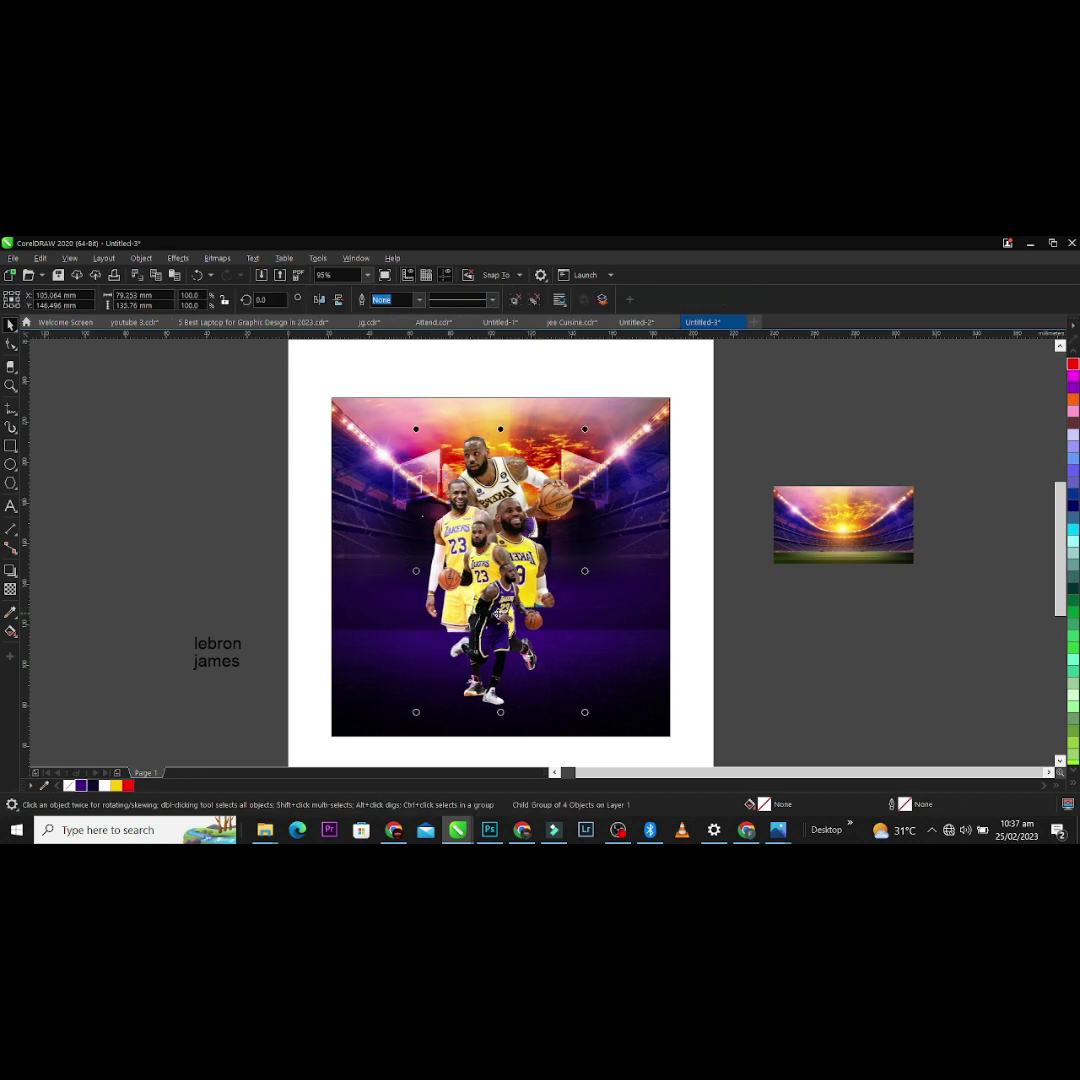
key("Down")
Step: Scale the group of hoops and players down to about 137 × 140 mm and shift the players slightly right
left_click(836, 522)
left_click(586, 462)
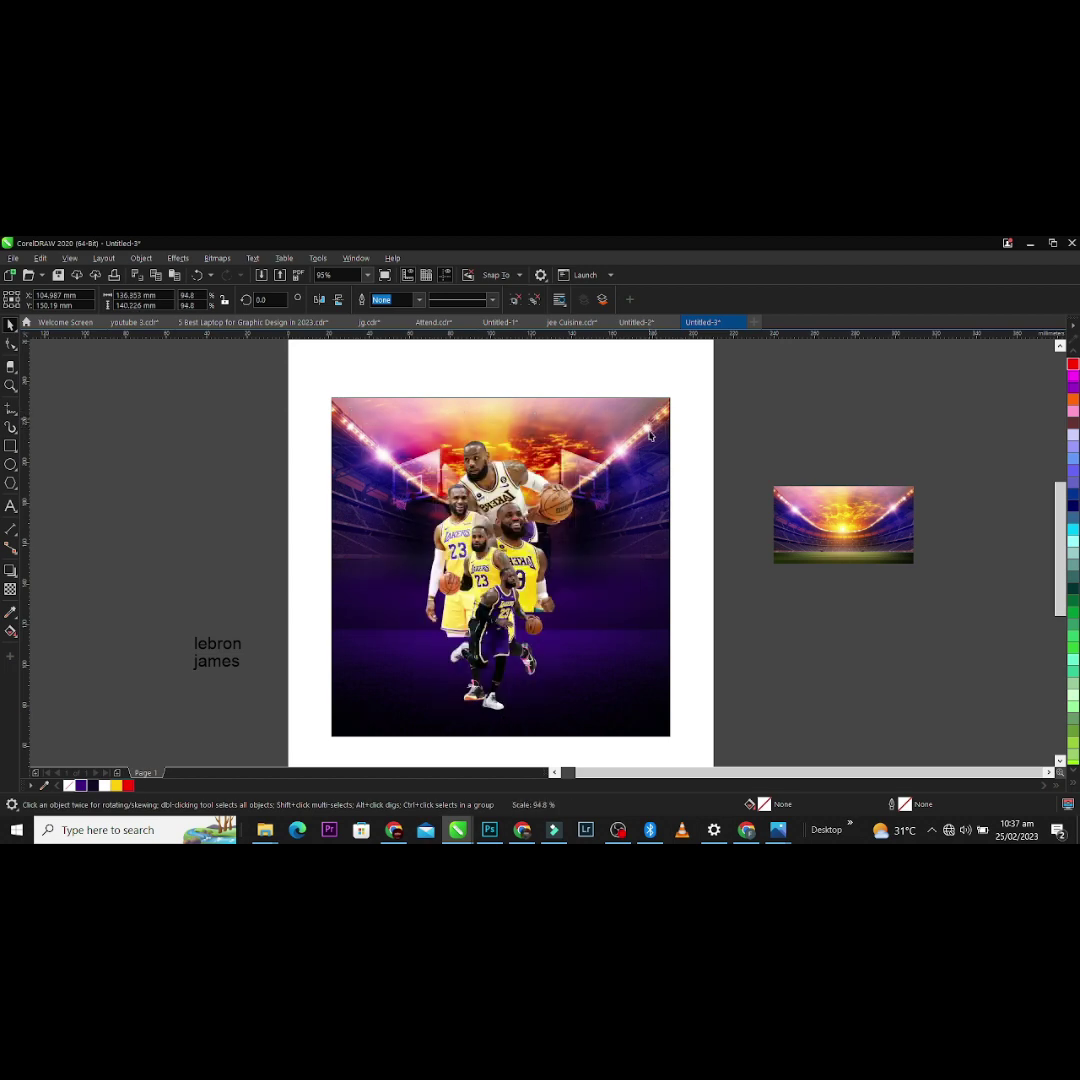
left_click_drag(653, 410, 644, 418)
left_click_drag(536, 608, 543, 607)
left_click(711, 638)
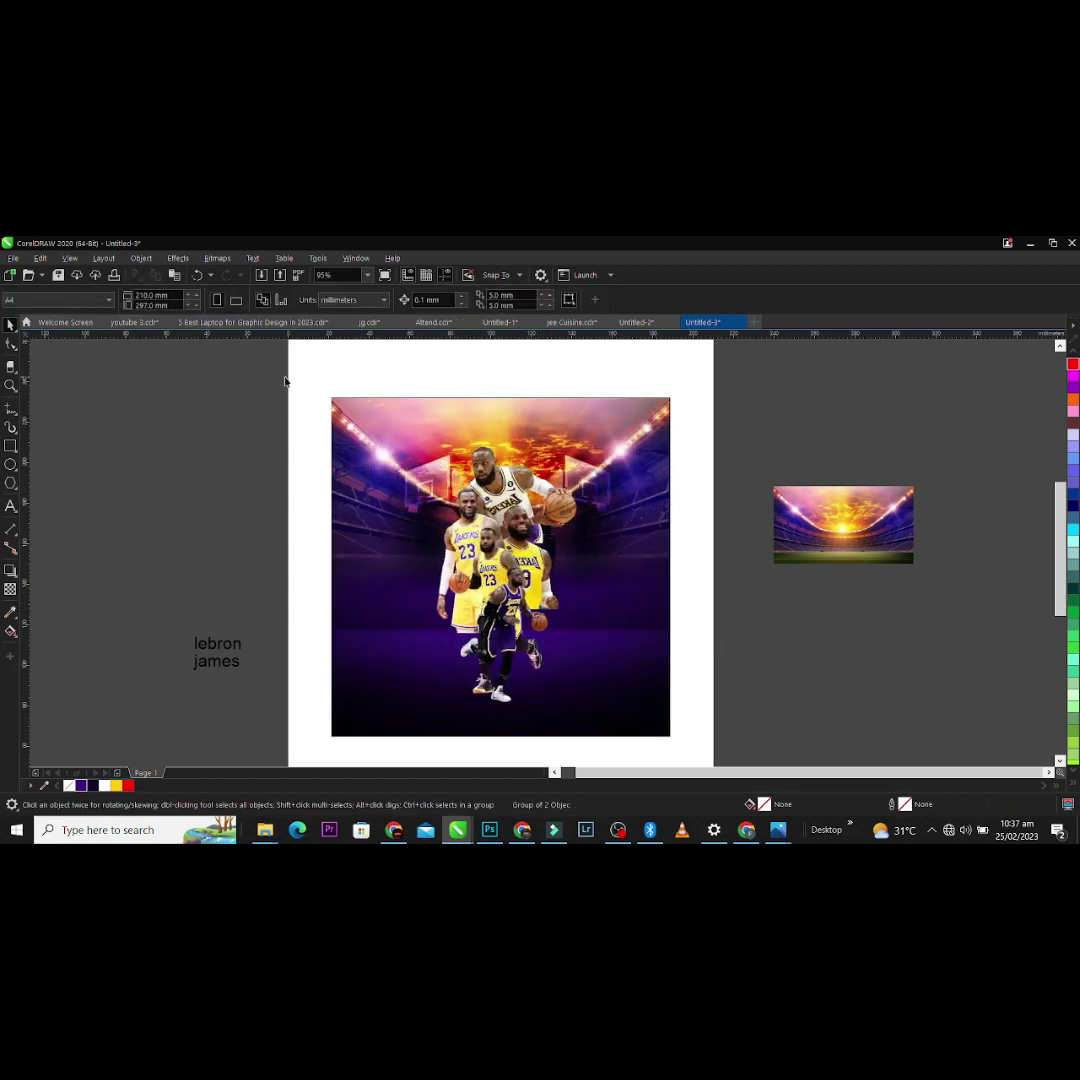
Step: PowerClip the sunset stadium picture inside the purple gradient square
left_click(375, 430)
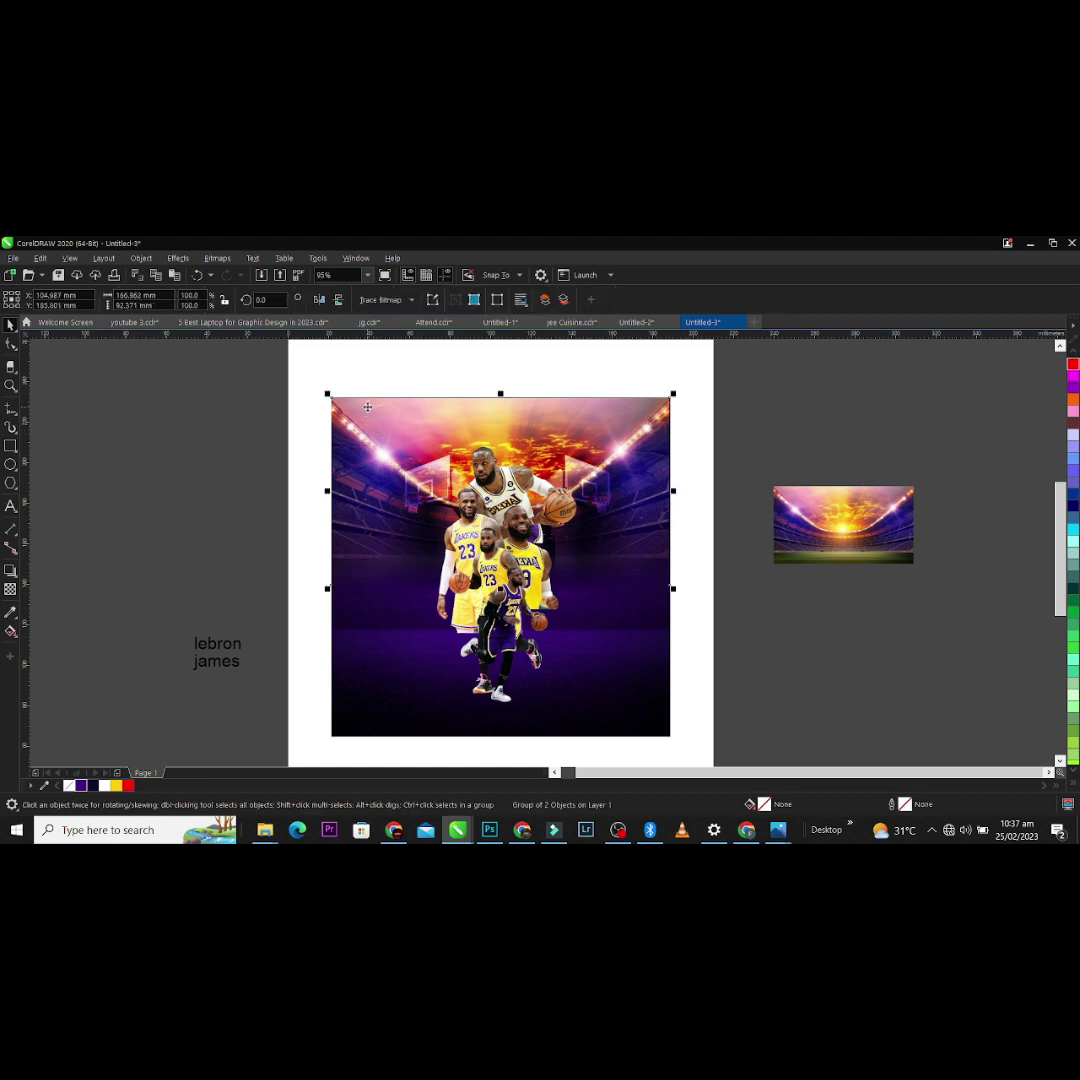
right_click(367, 406)
left_click(703, 642)
left_click(568, 692)
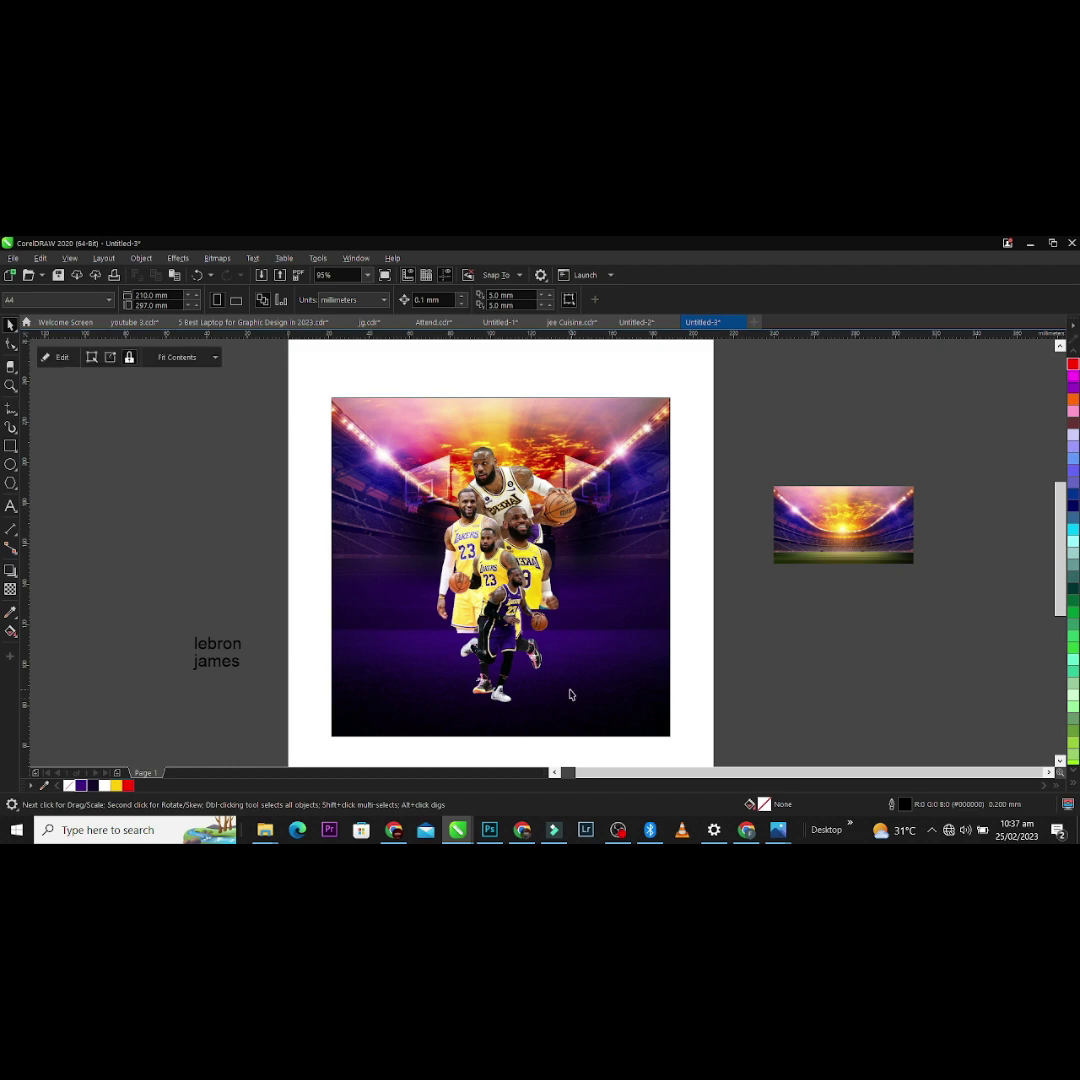
Step: Try an elliptical fountain fill on the purple square
key("g")
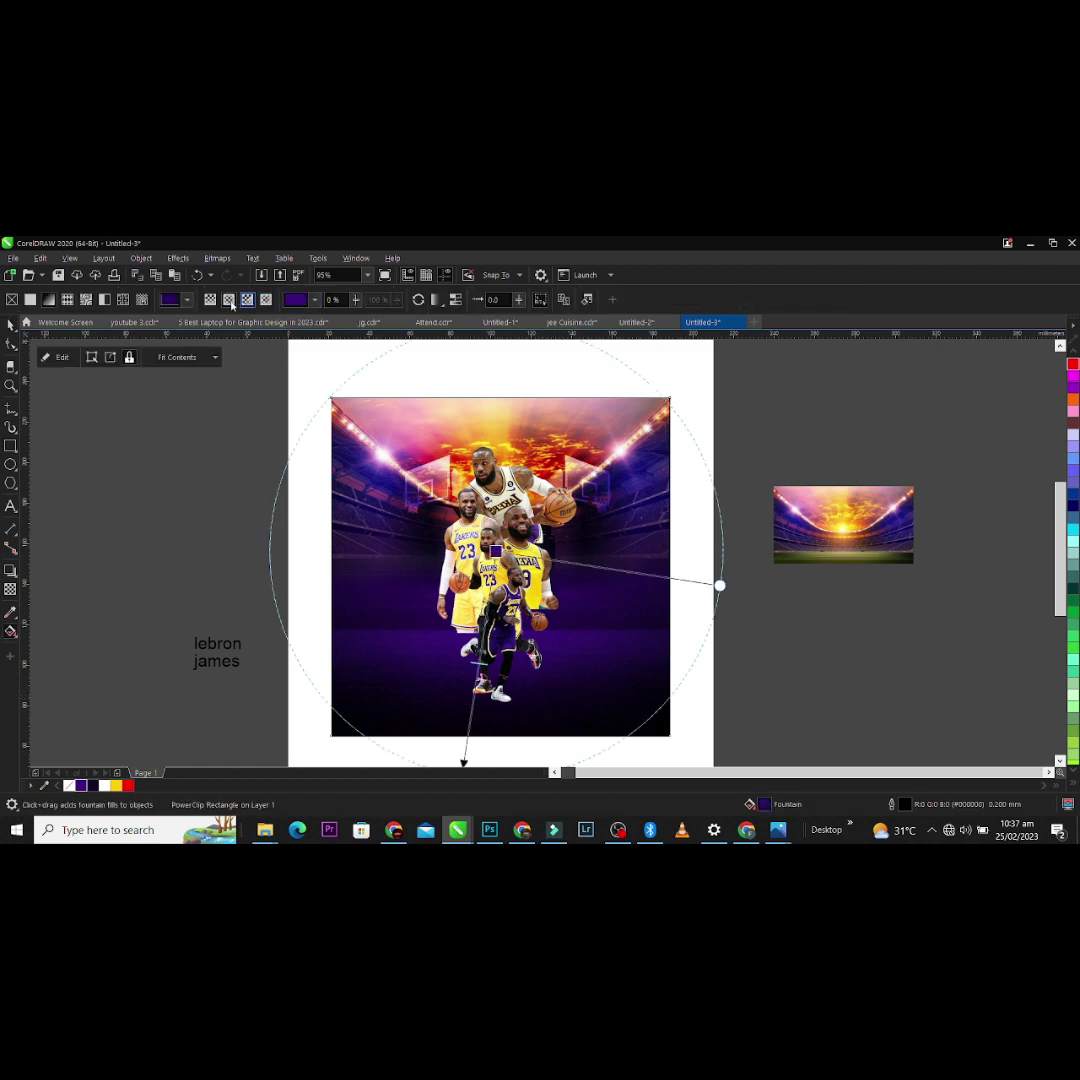
left_click(229, 300)
key("space")
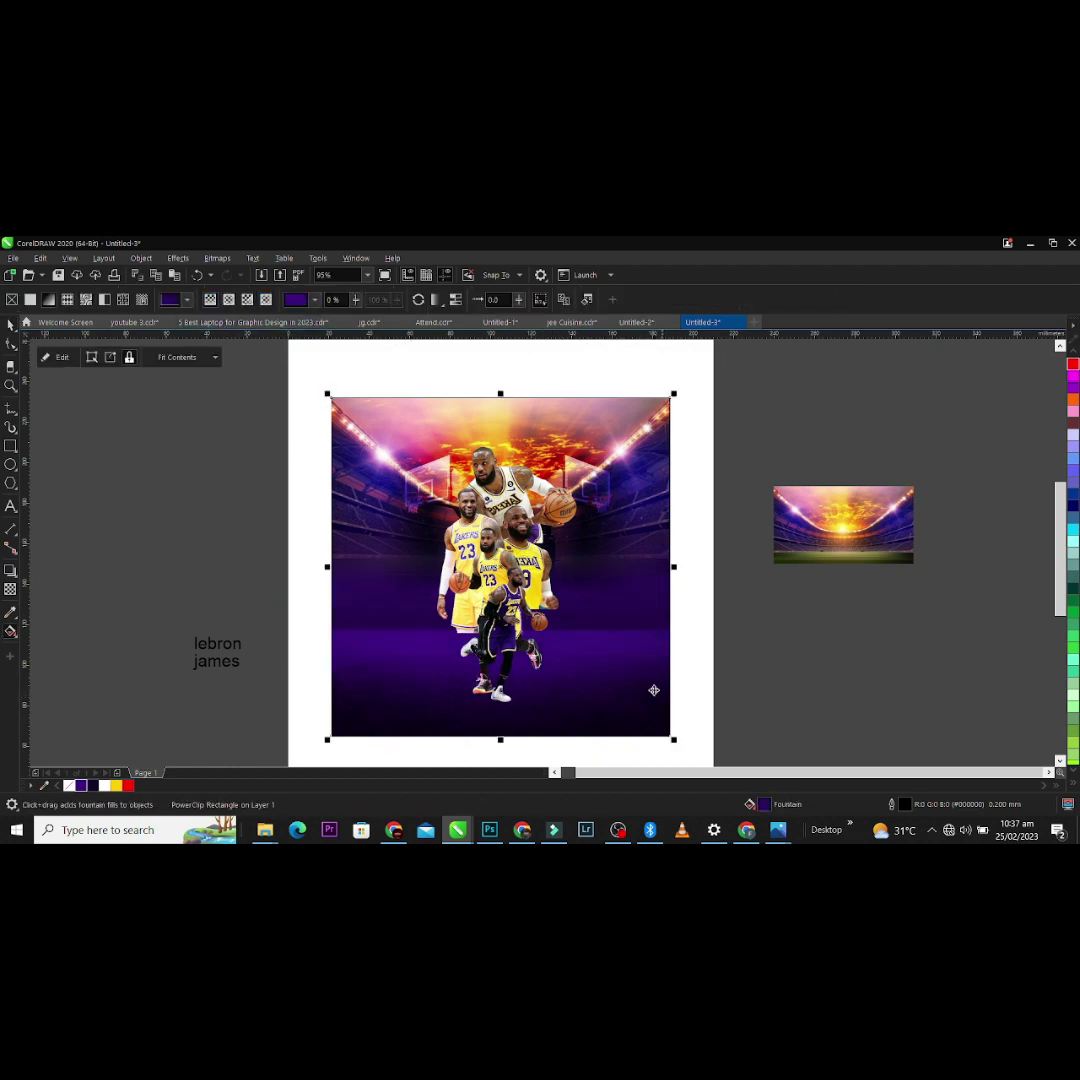
Step: Move the black name text onto the square to the right of the players and set its font to Autographer
left_click(217, 651)
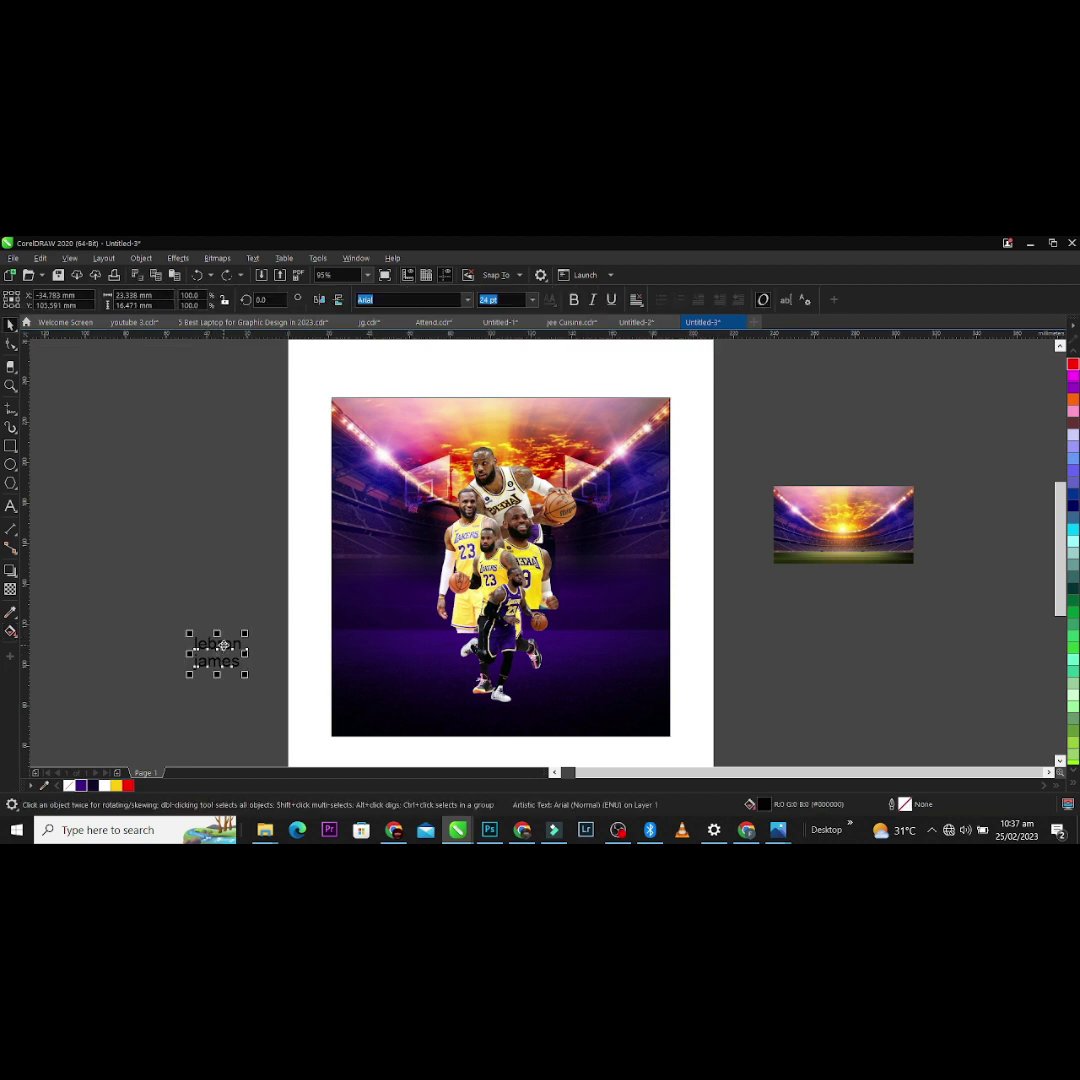
left_click_drag(217, 651, 605, 572)
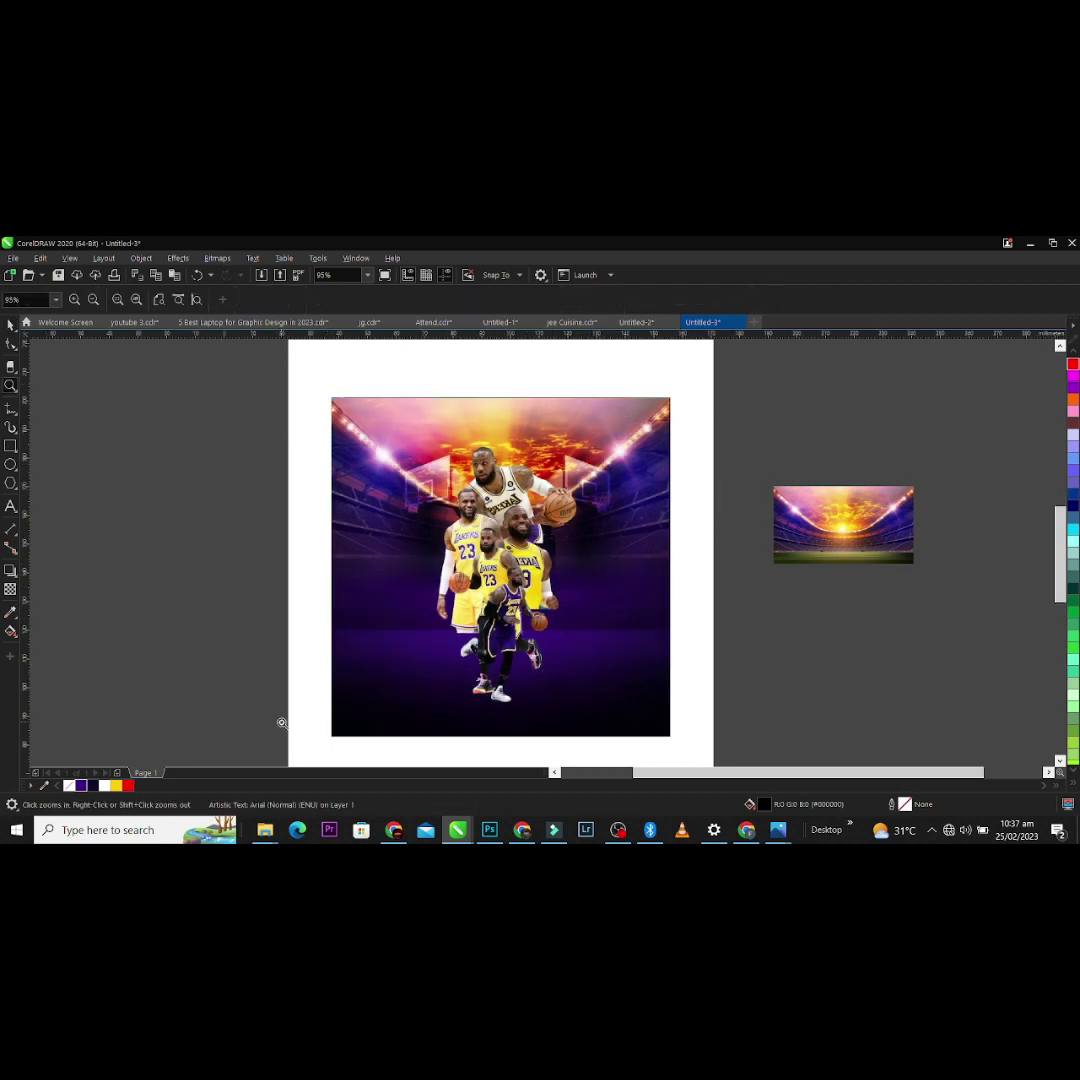
scroll(282, 718, "up", 2)
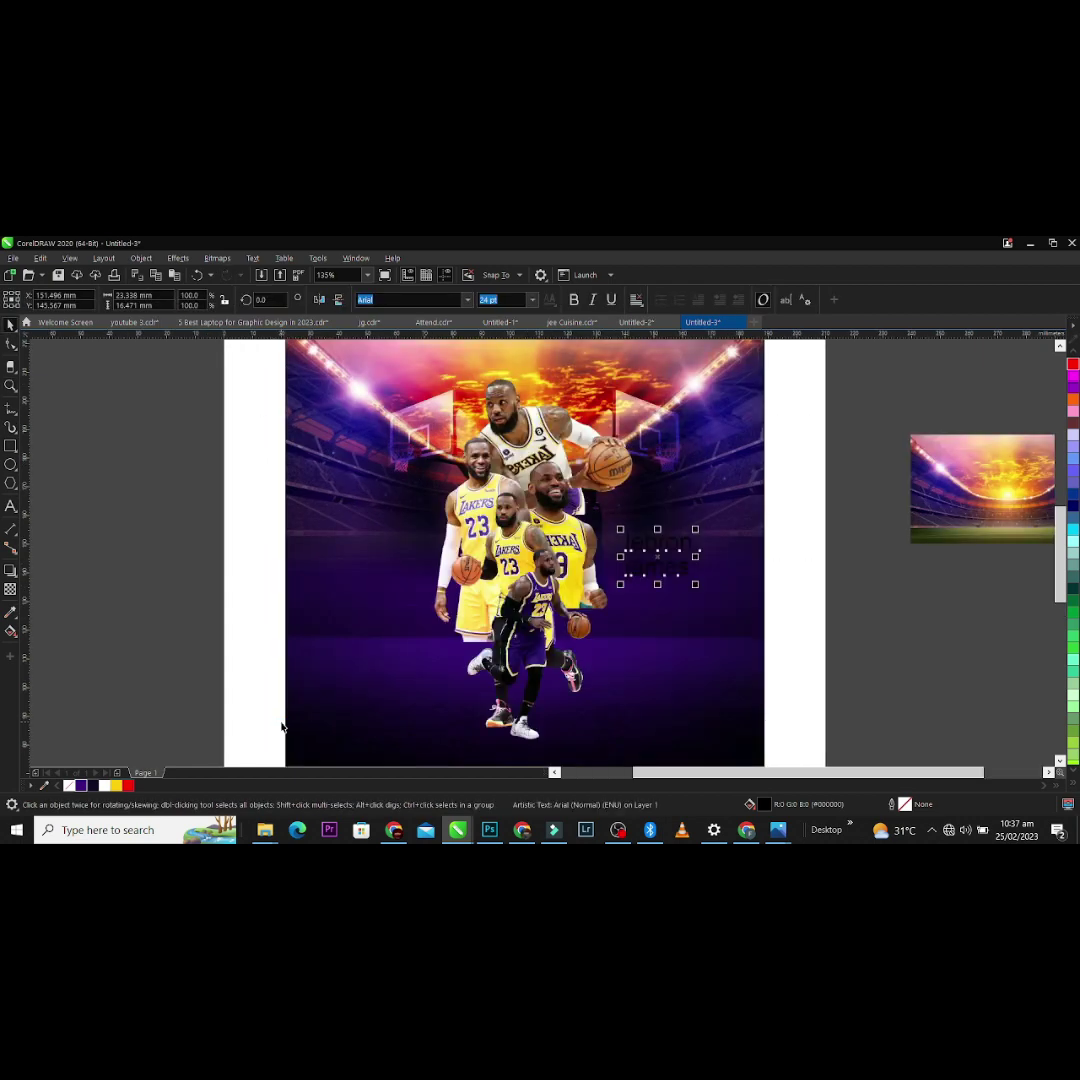
left_click(467, 300)
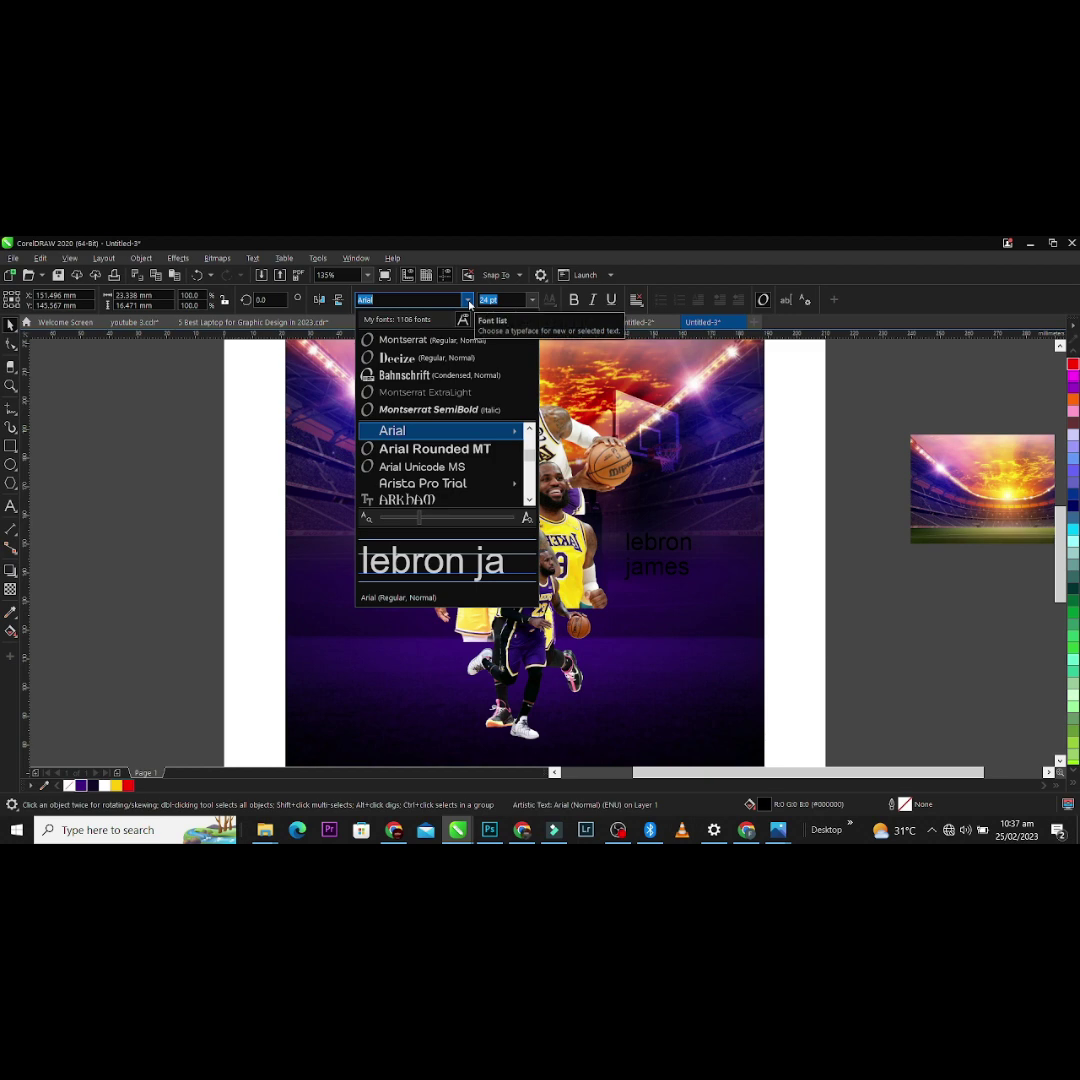
type("auto")
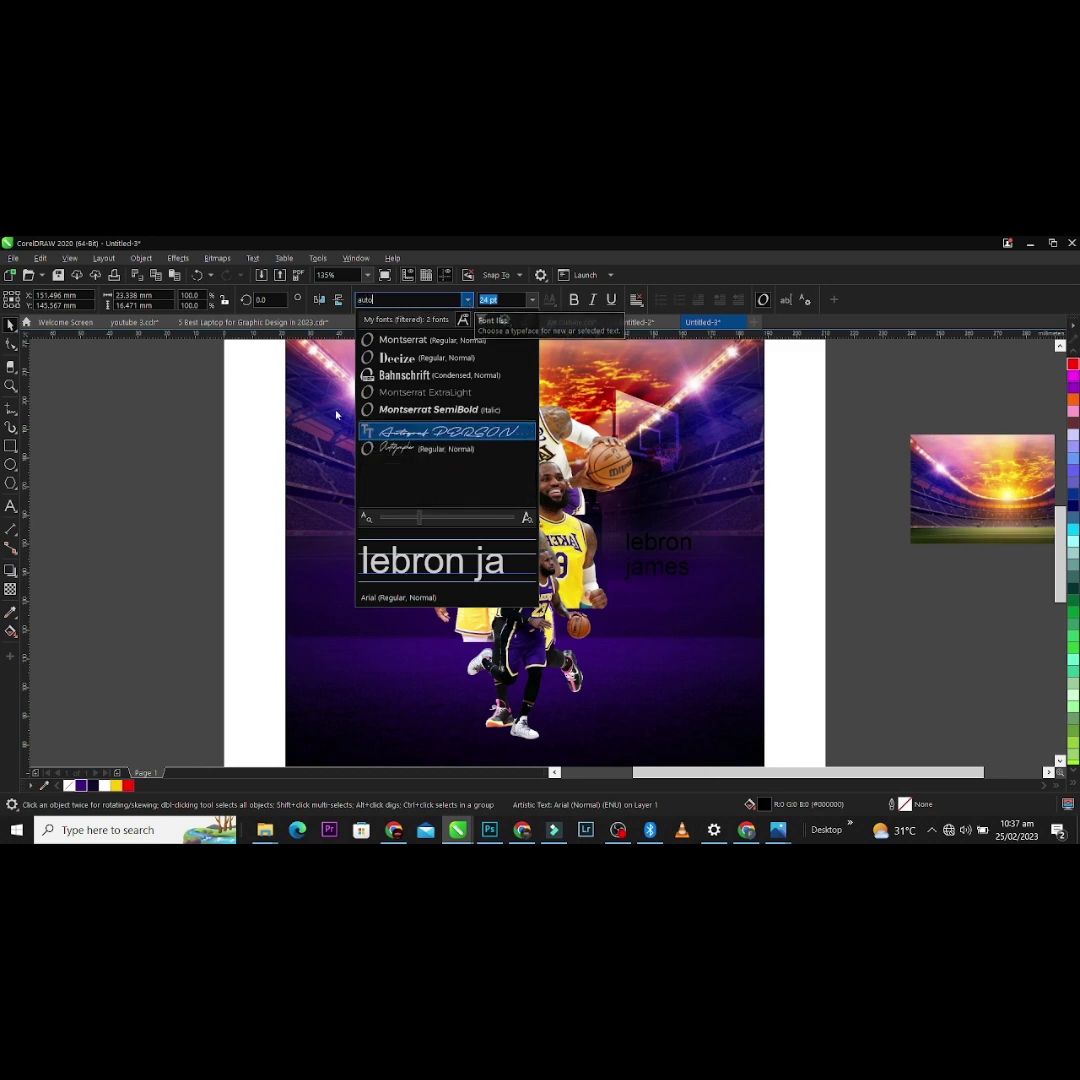
left_click(436, 449)
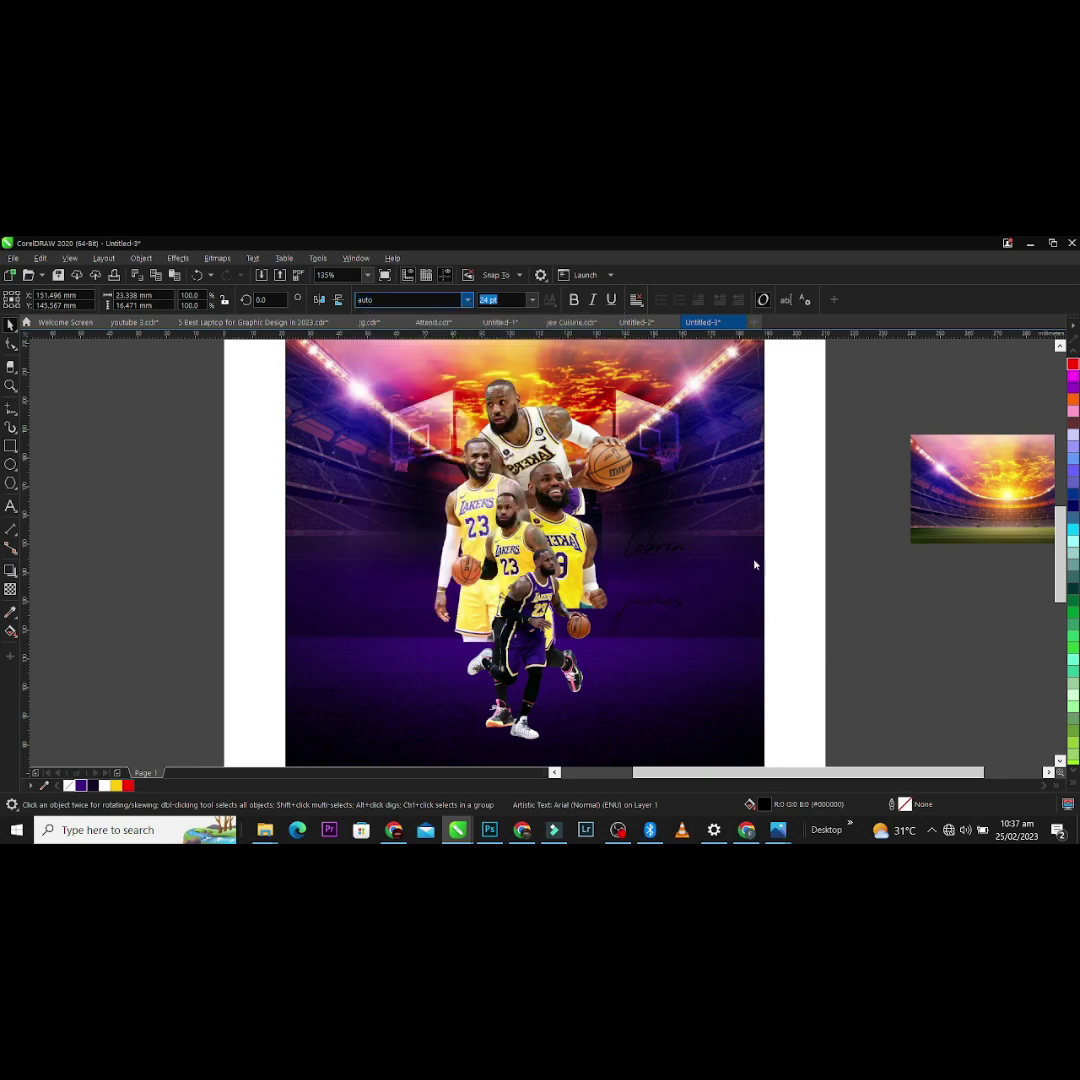
Step: Tighten the script name's line spacing, fill it white and enlarge it to about 39 × 40 mm
left_click(10, 343)
left_click_drag(600, 638, 602, 588)
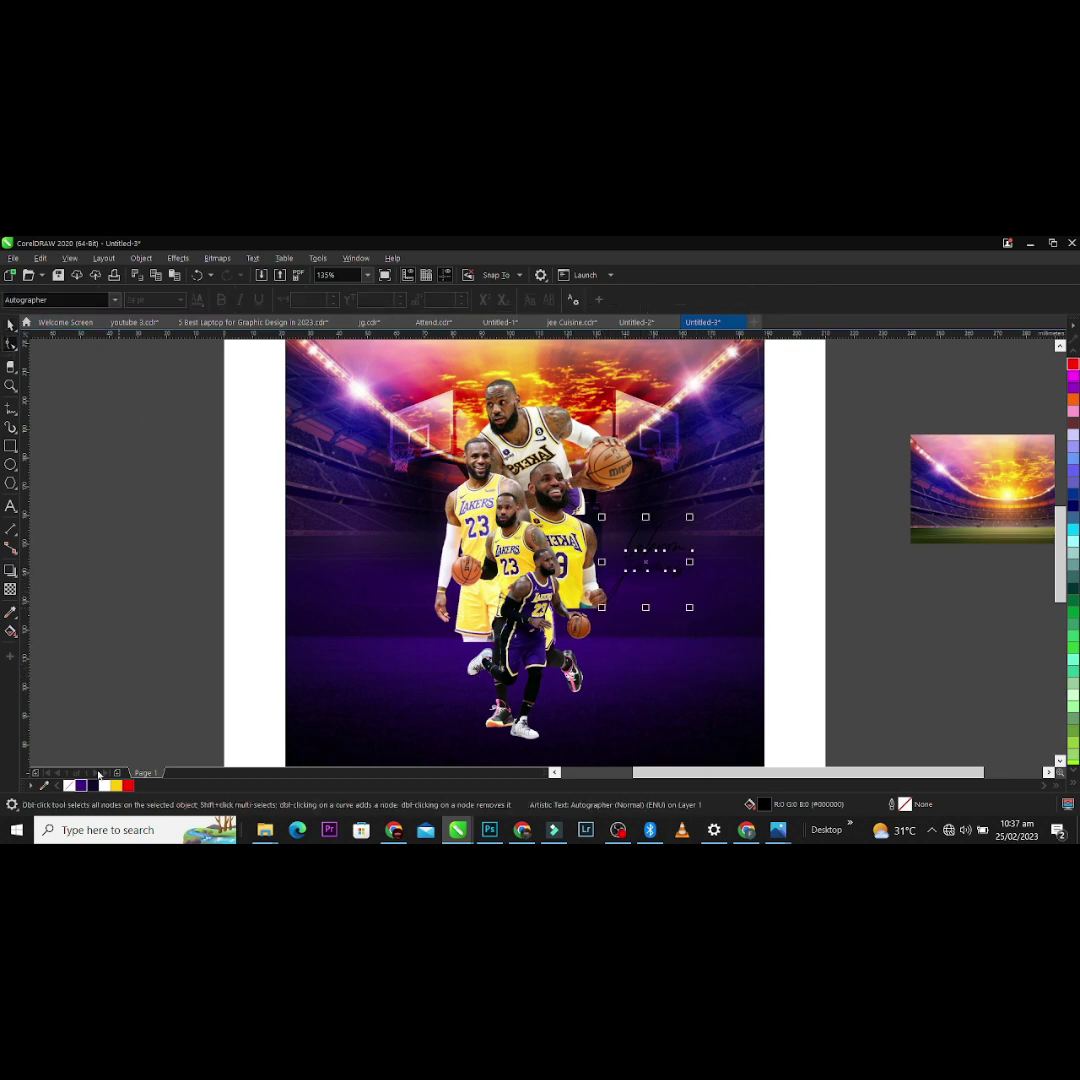
key("space")
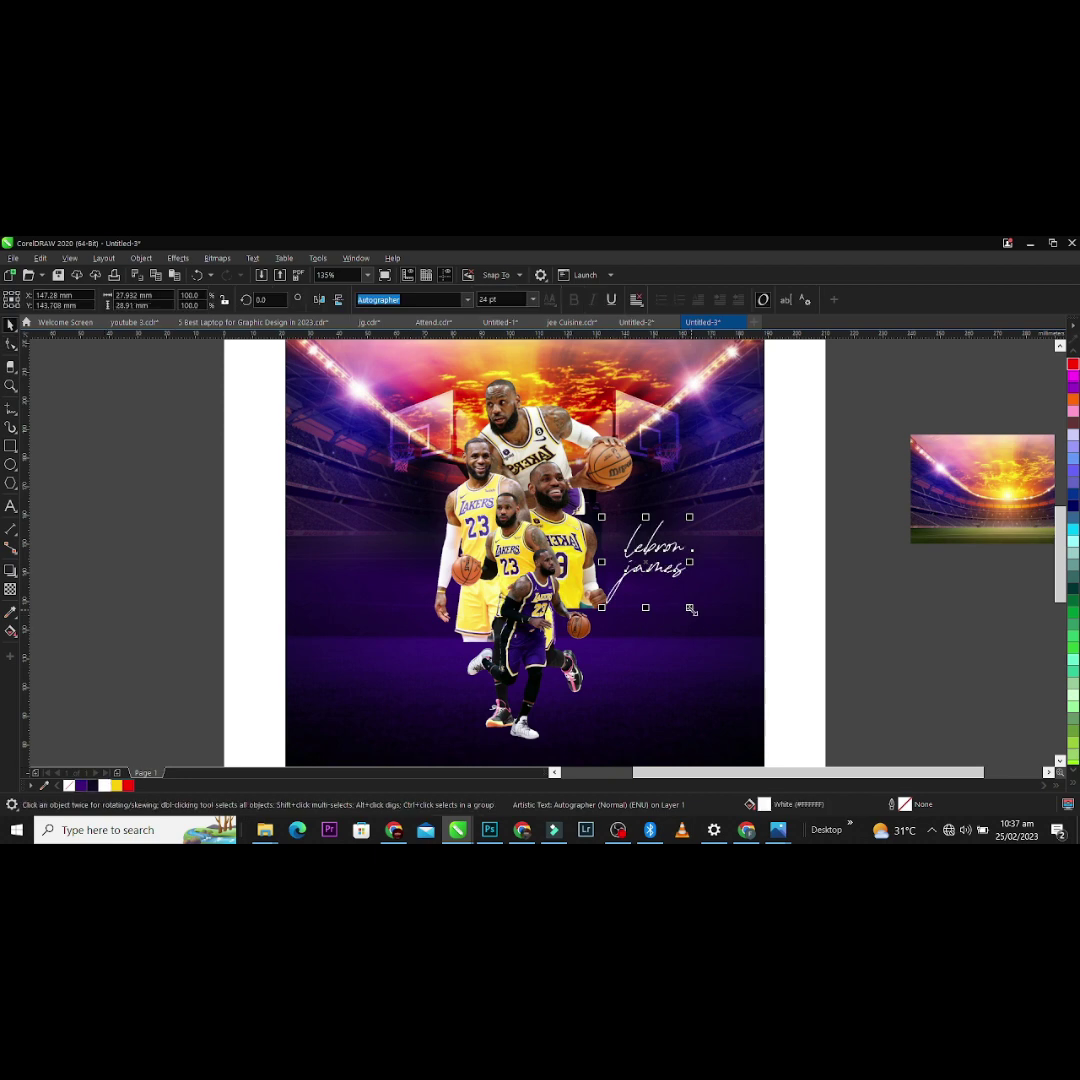
left_click_drag(690, 608, 705, 623)
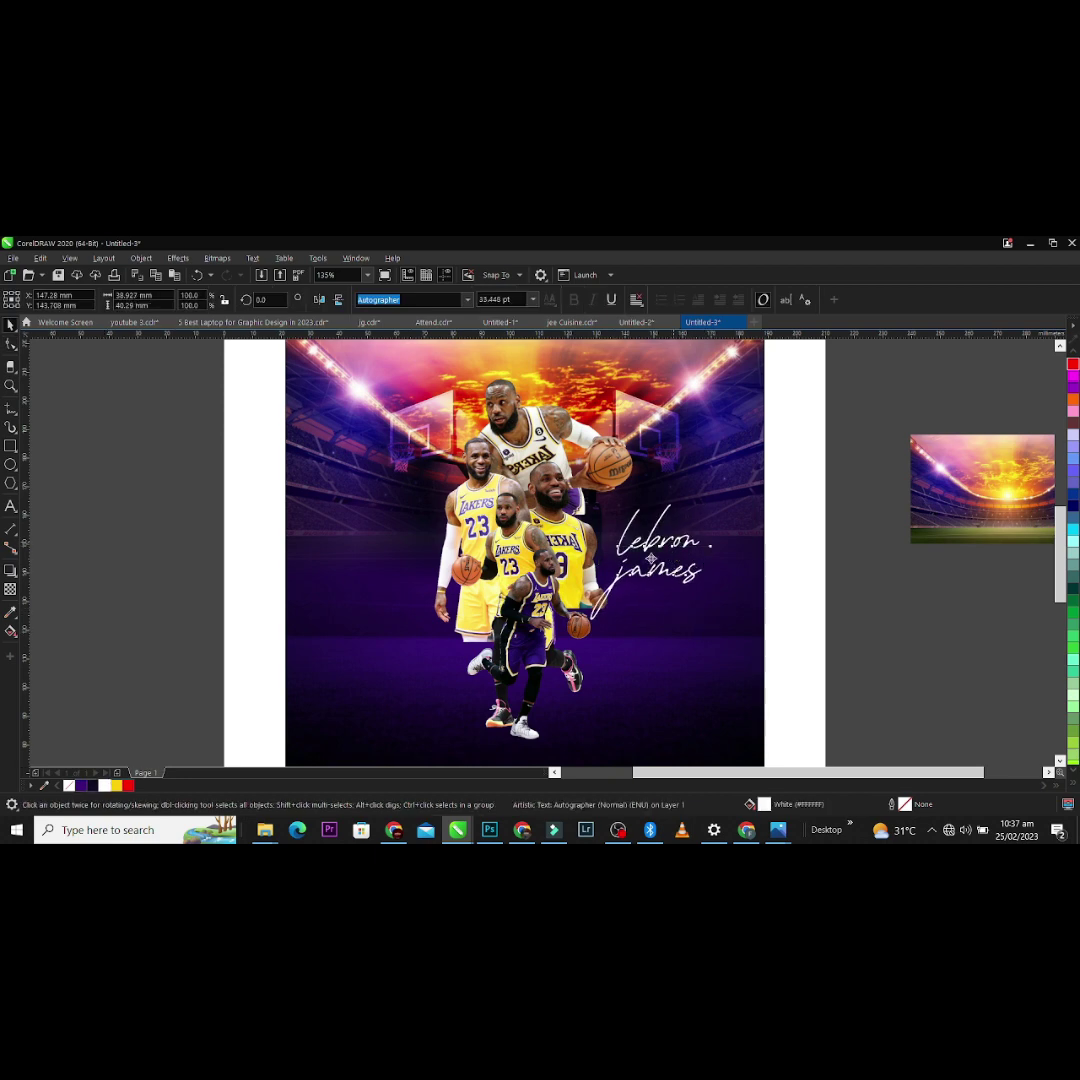
Step: Copy the script name, set the copy's font to Bahnschrift and place it on the poster's lower-left area beside the players
left_click_drag(650, 557, 215, 562)
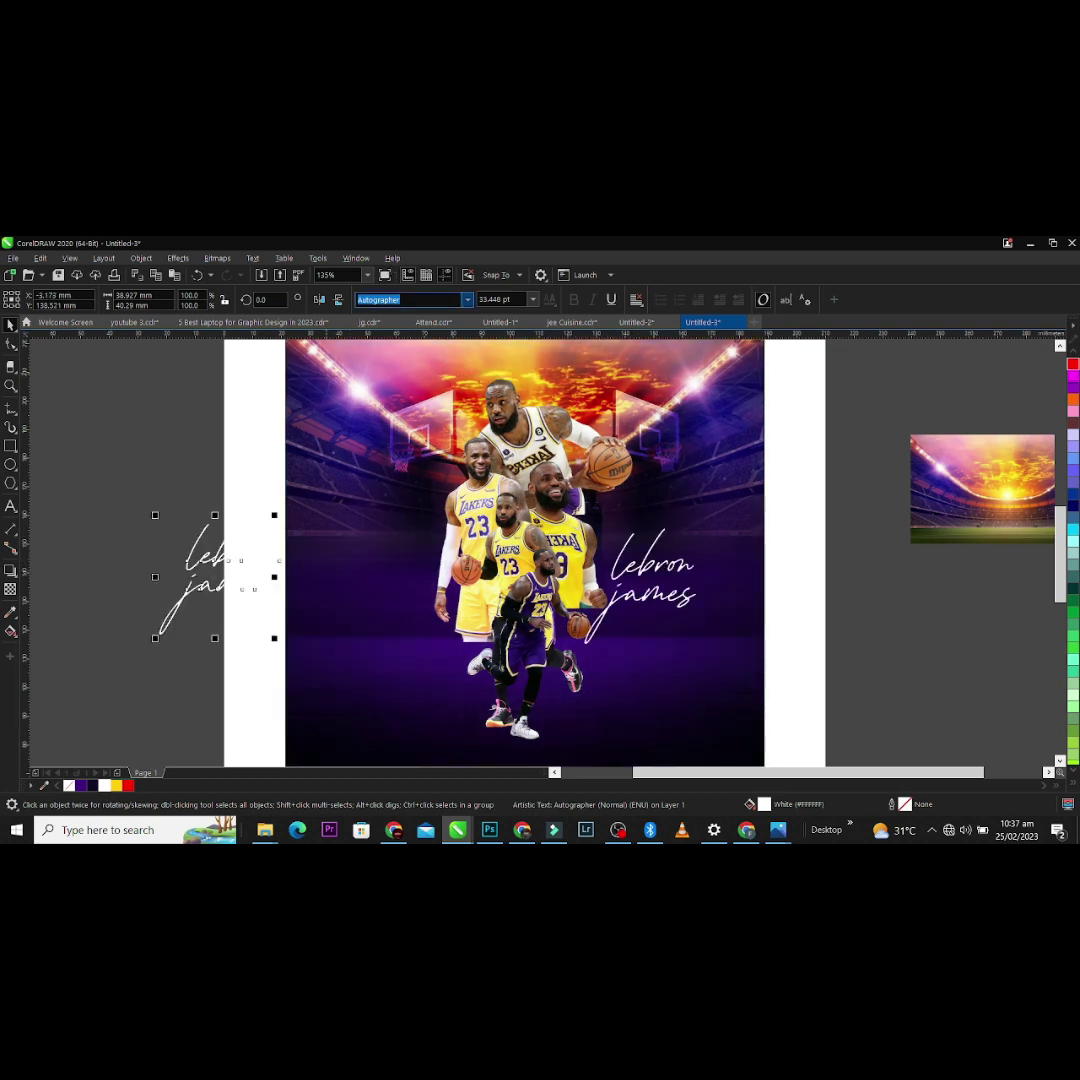
left_click(467, 303)
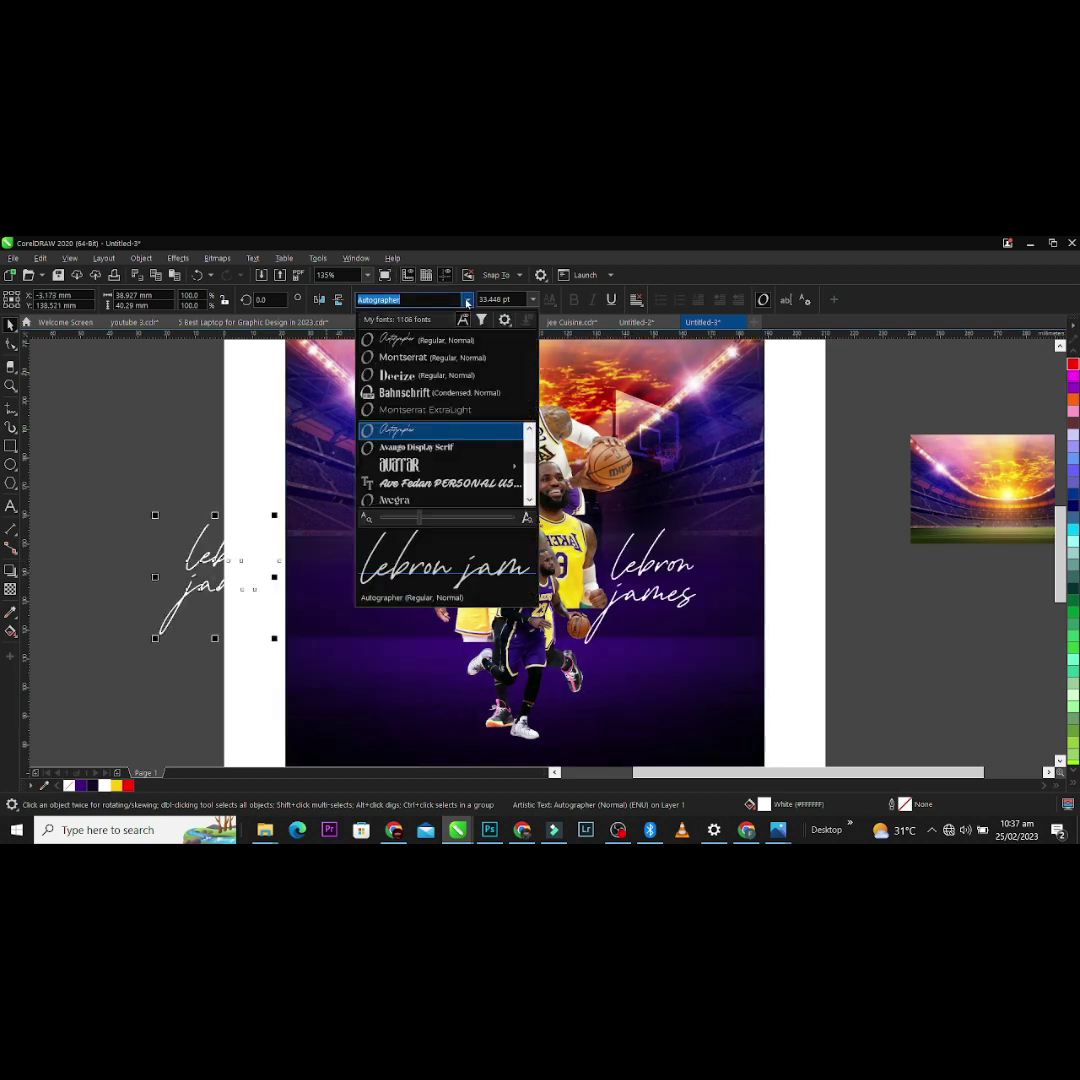
left_click(458, 397)
left_click_drag(221, 547, 391, 640)
Step: Loosen the line spacing of the Bahnschrift name slightly and change its case to UPPERCASE
key("F10")
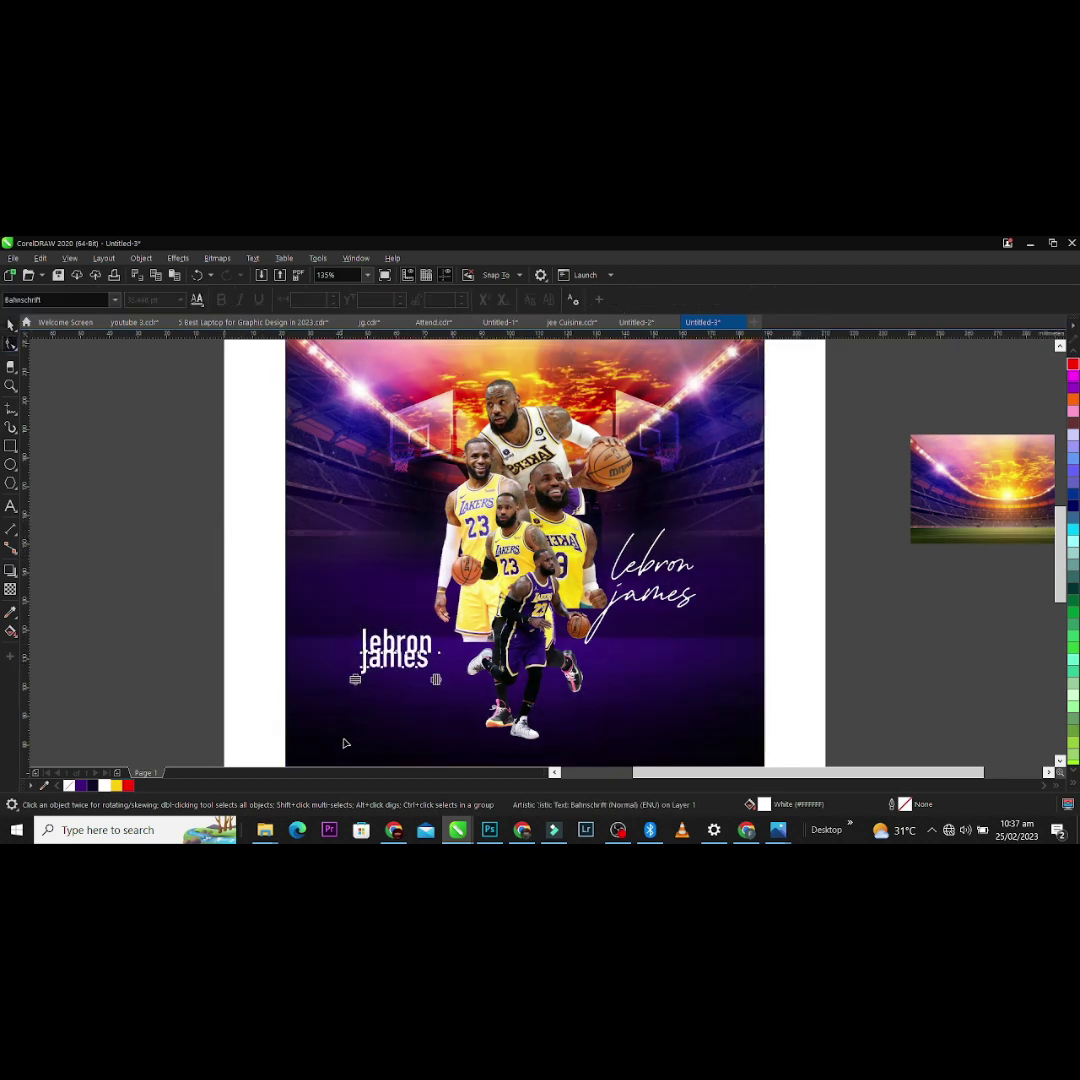
left_click_drag(357, 693, 356, 702)
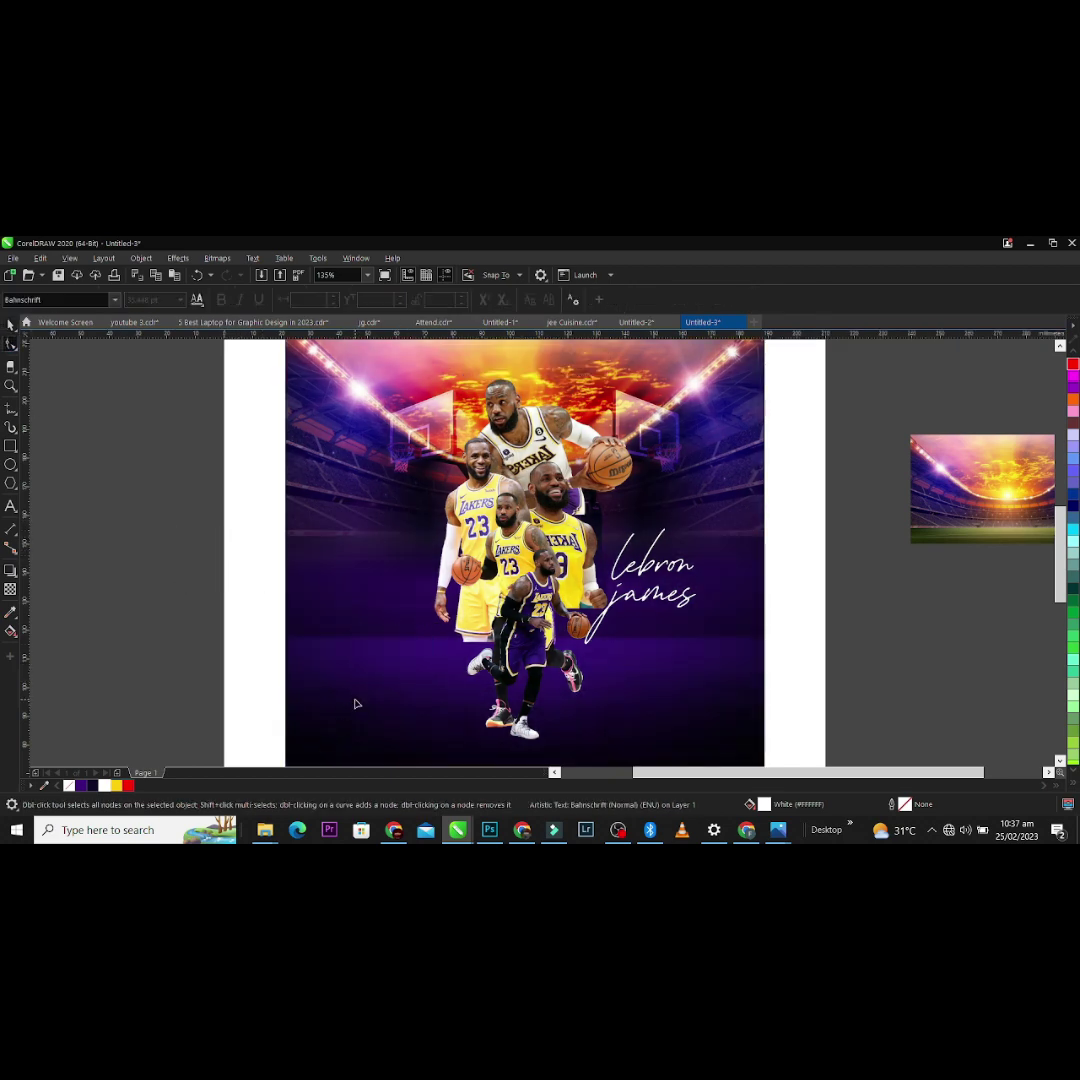
key("space")
double_click(397, 662)
key("shift+F3")
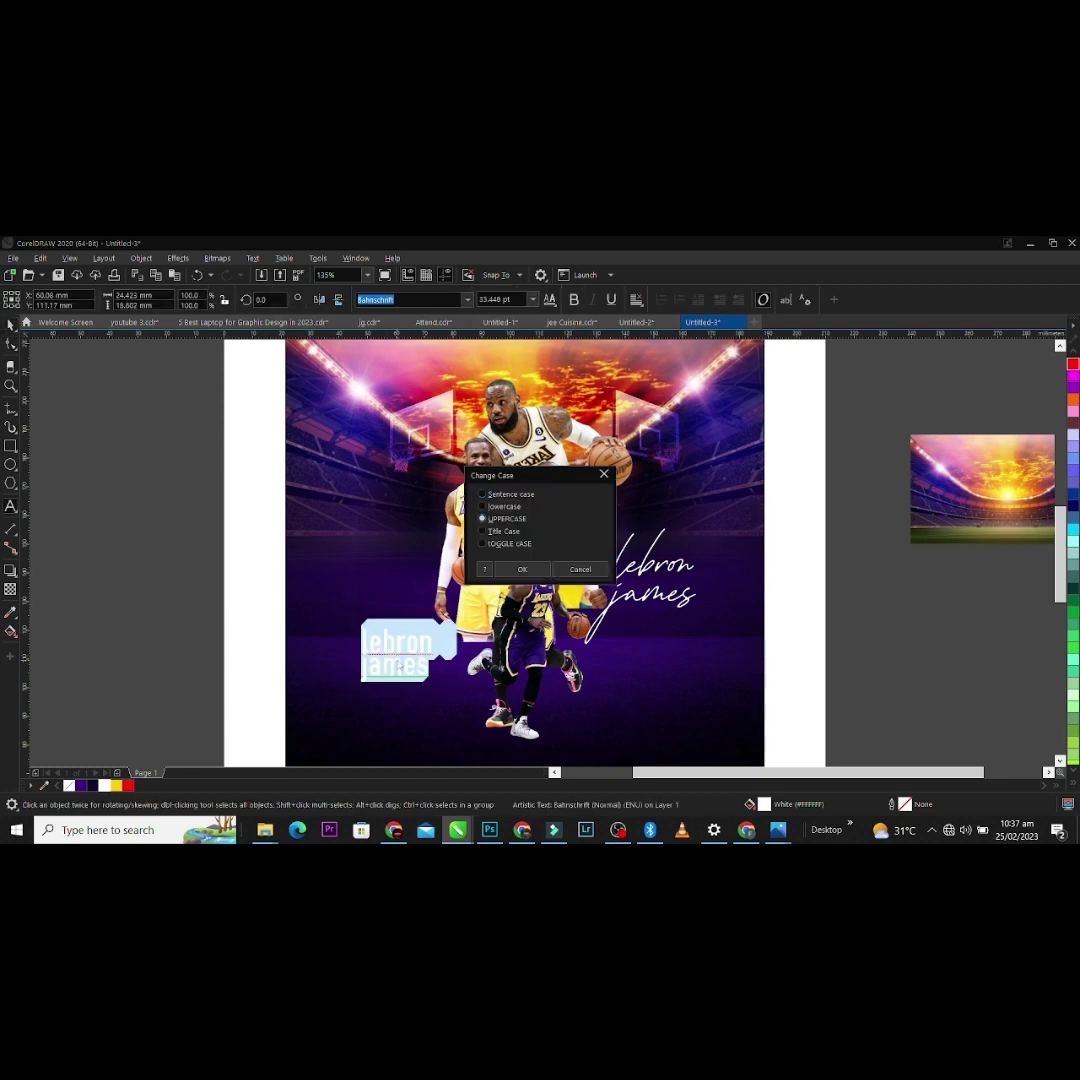
key("Return")
key("ctrl+space")
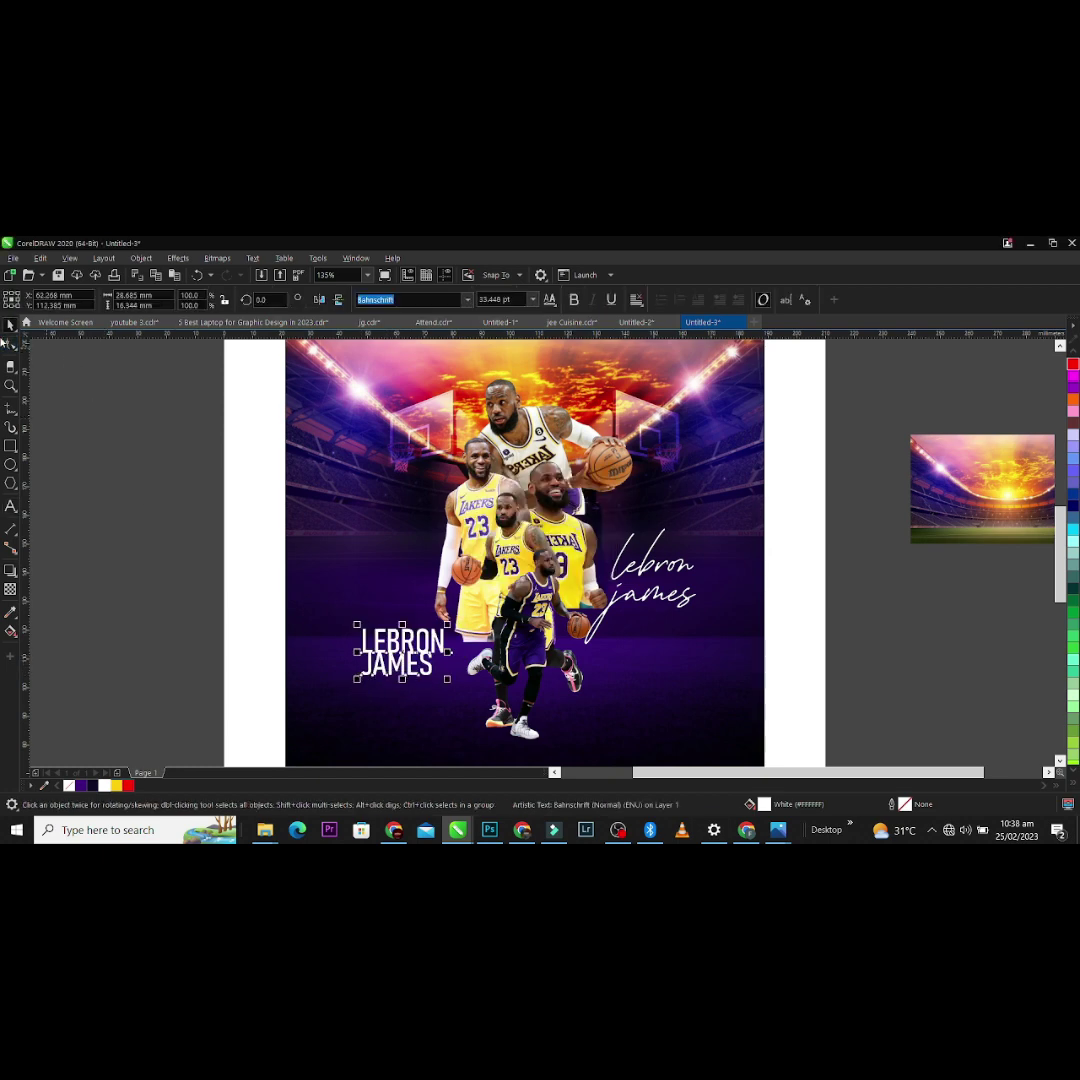
Step: Widen the line spacing of LEBRON JAMES a little more and skew the text vertically upward by about 12.6°
left_click_drag(355, 681, 354, 688)
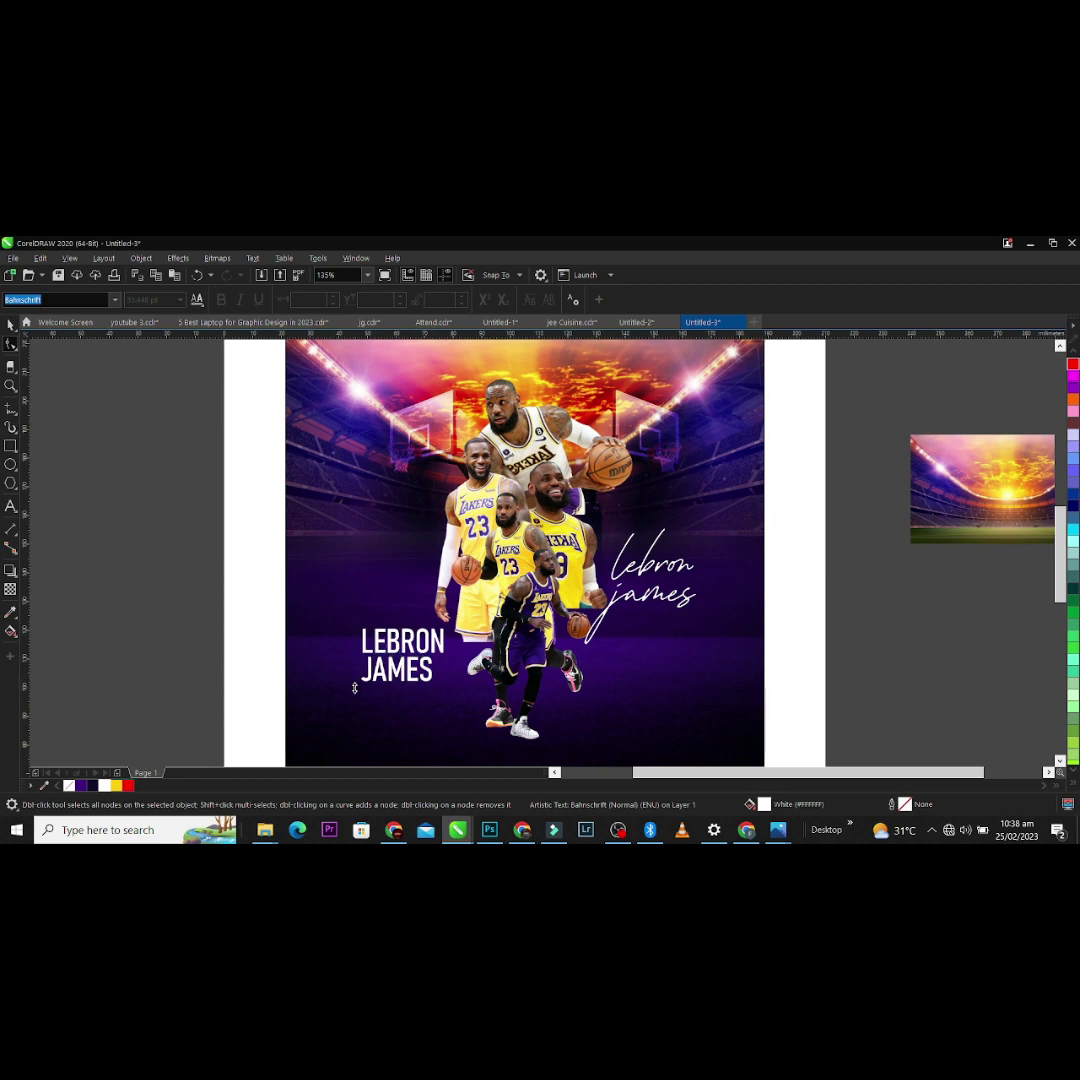
key("space")
left_click(436, 650)
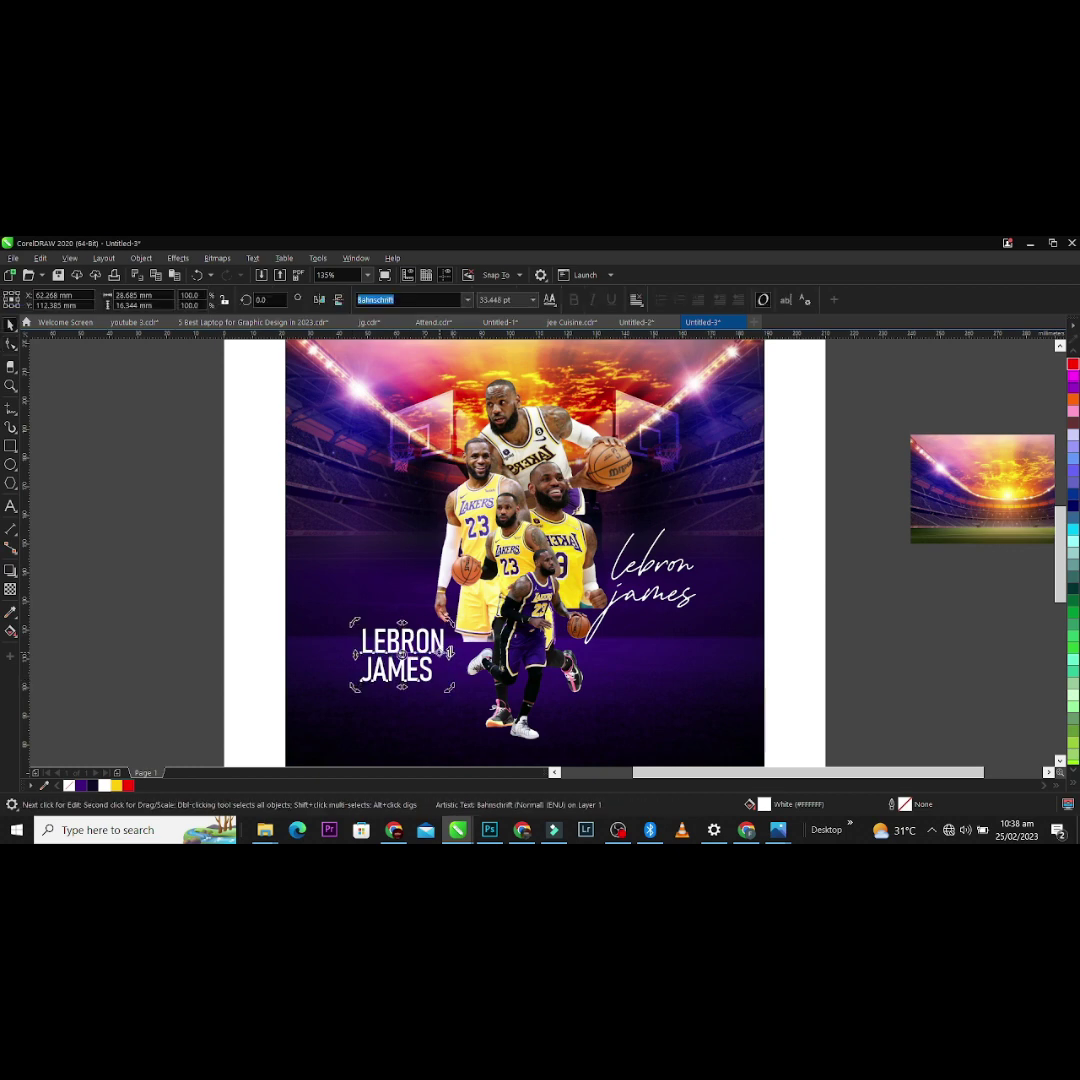
left_click_drag(448, 656, 448, 636)
Step: Move the script name off the page and enlarge the skewed LEBRON JAMES to about 111 × 94 mm across the players
left_click(676, 594)
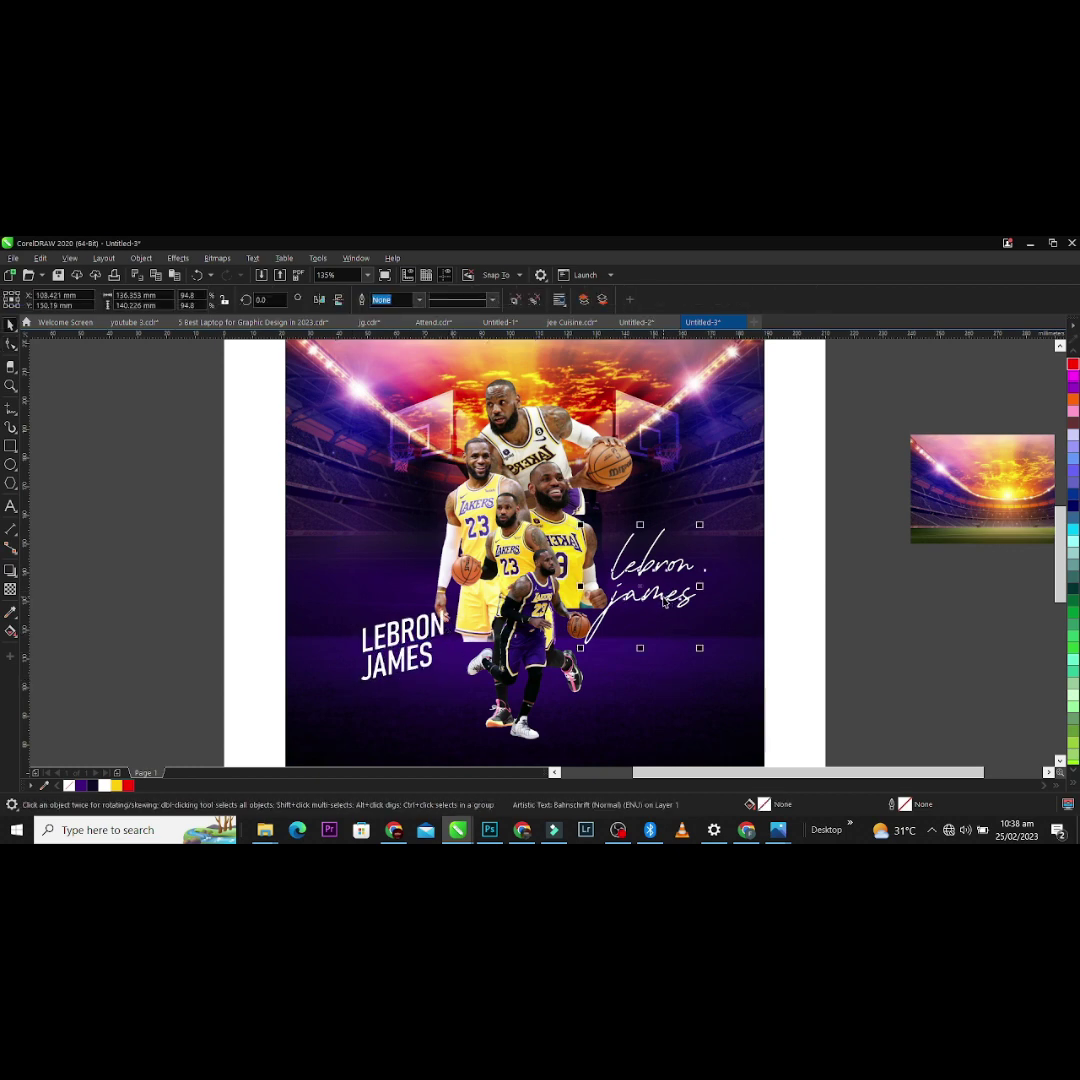
left_click_drag(676, 594, 956, 684)
left_click(436, 623)
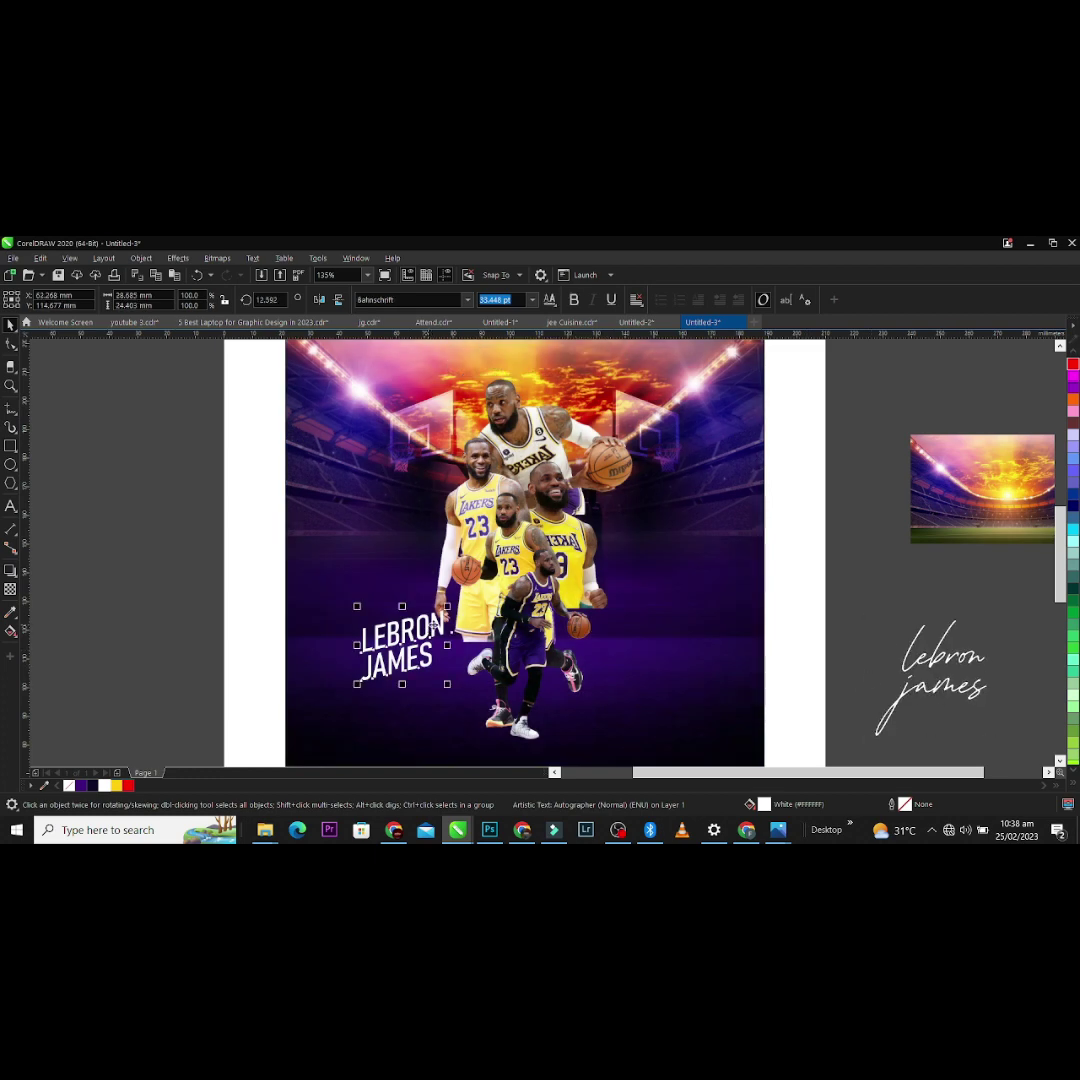
left_click_drag(455, 612, 779, 405)
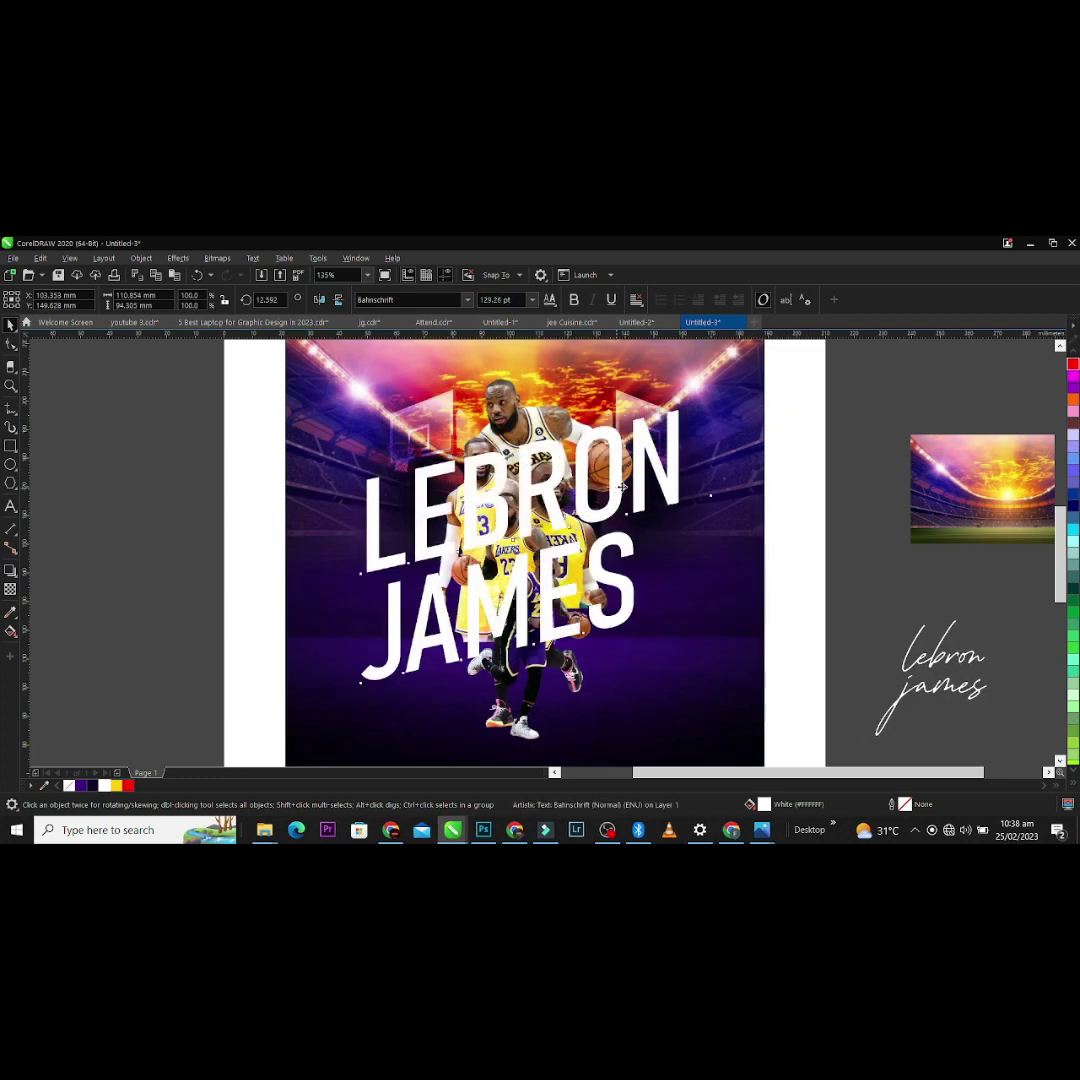
left_click_drag(616, 488, 625, 487)
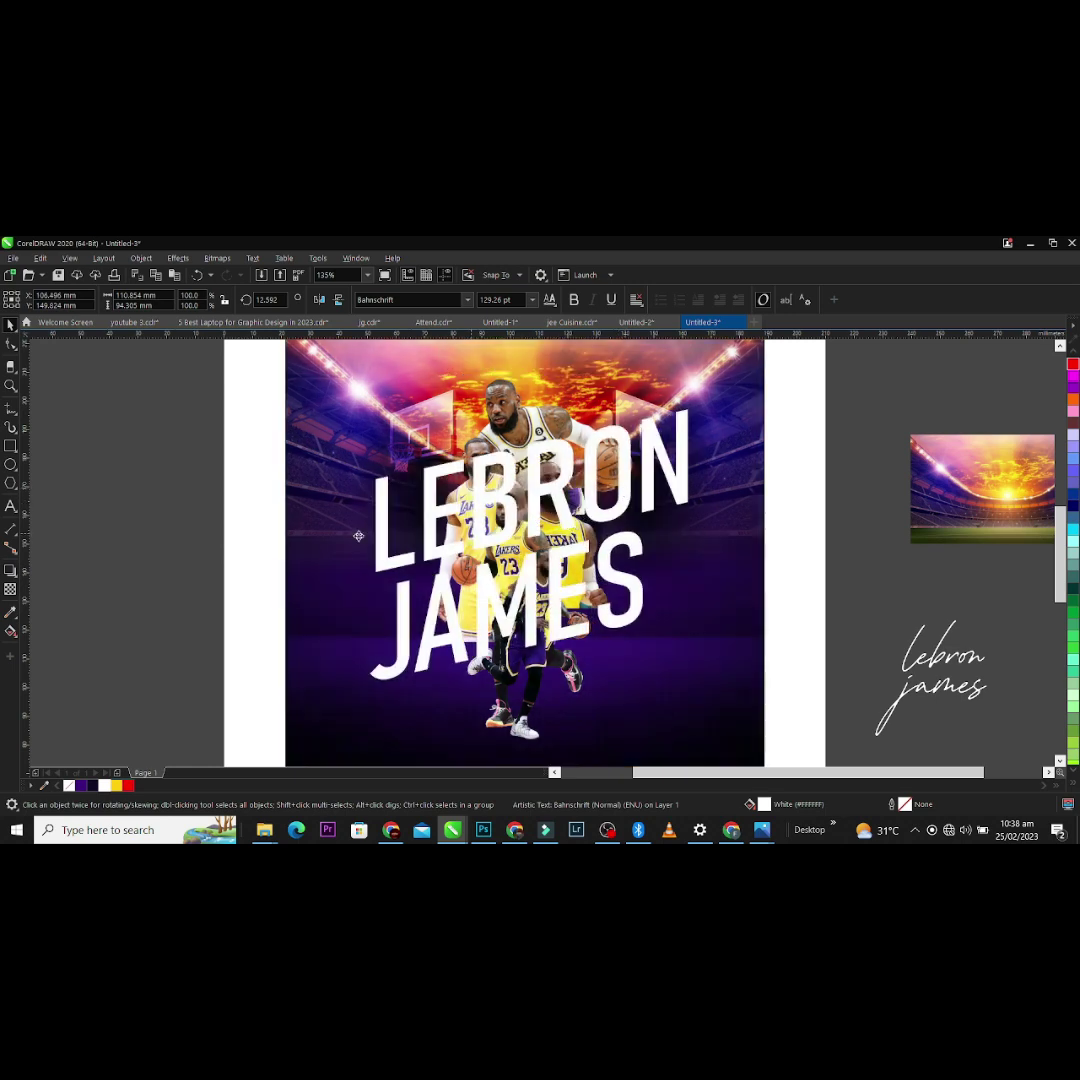
Step: Tighten the line spacing of the large LEBRON JAMES text and centre-align its two lines
left_click(9, 346)
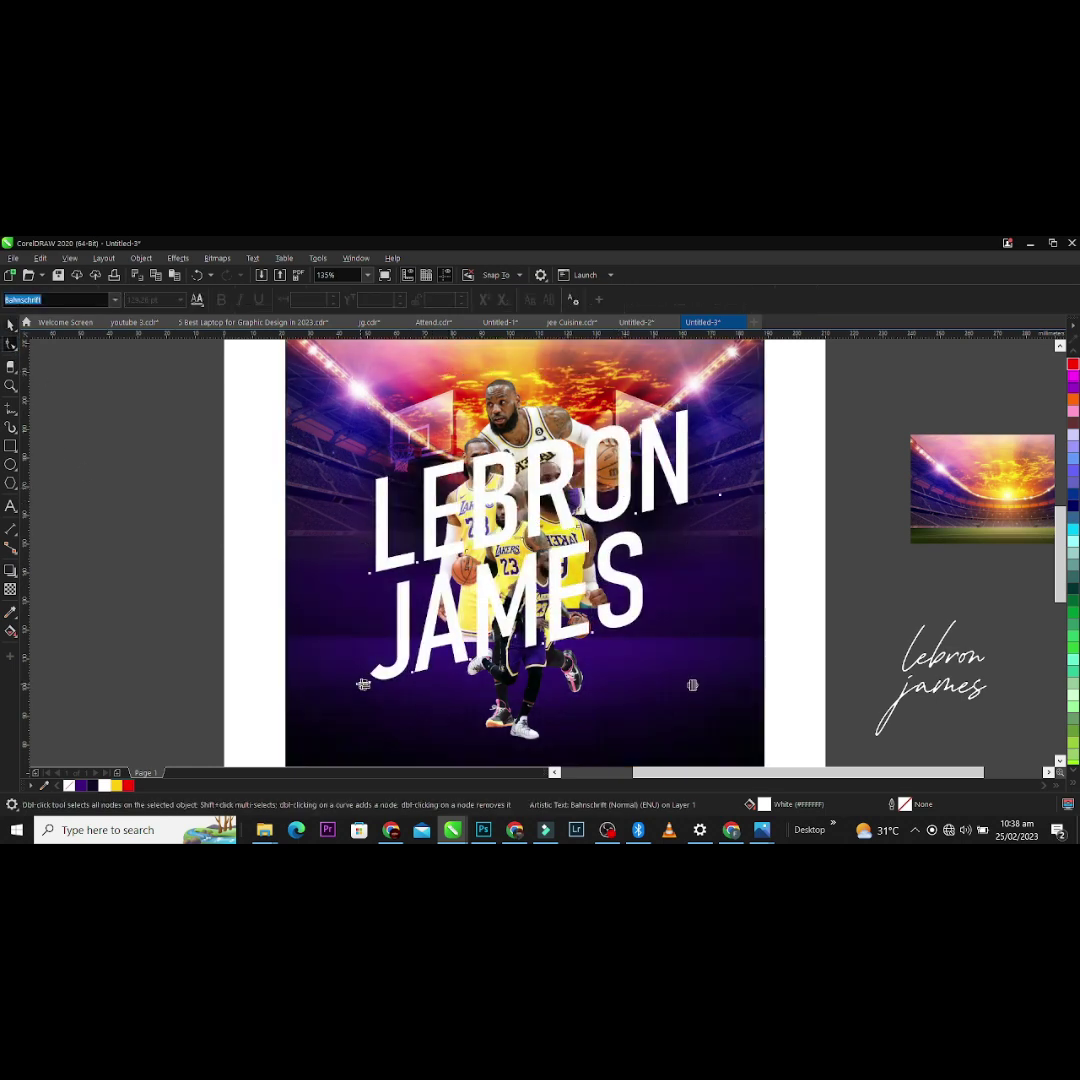
left_click_drag(363, 673, 364, 651)
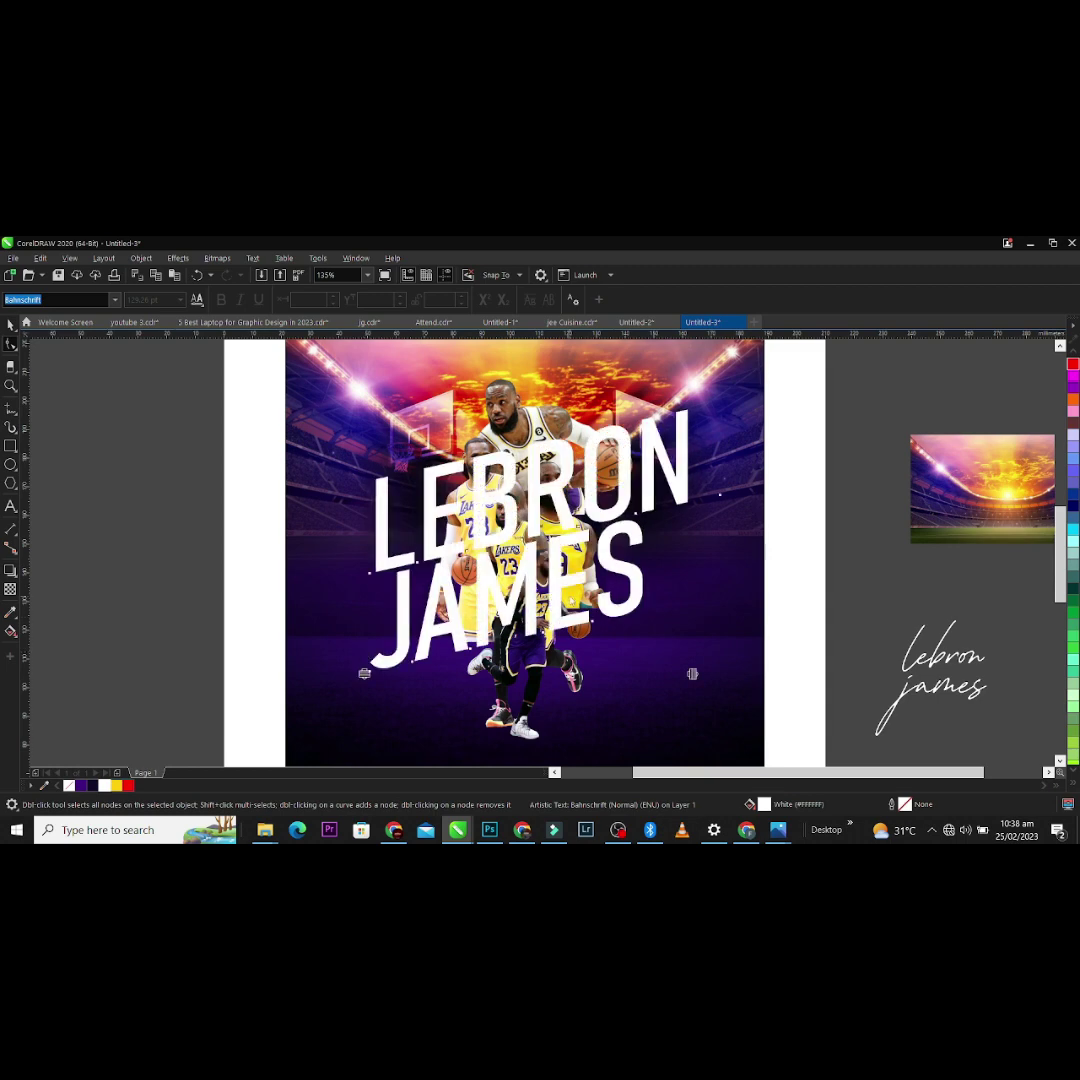
key("space")
double_click(635, 532)
key("ctrl+e")
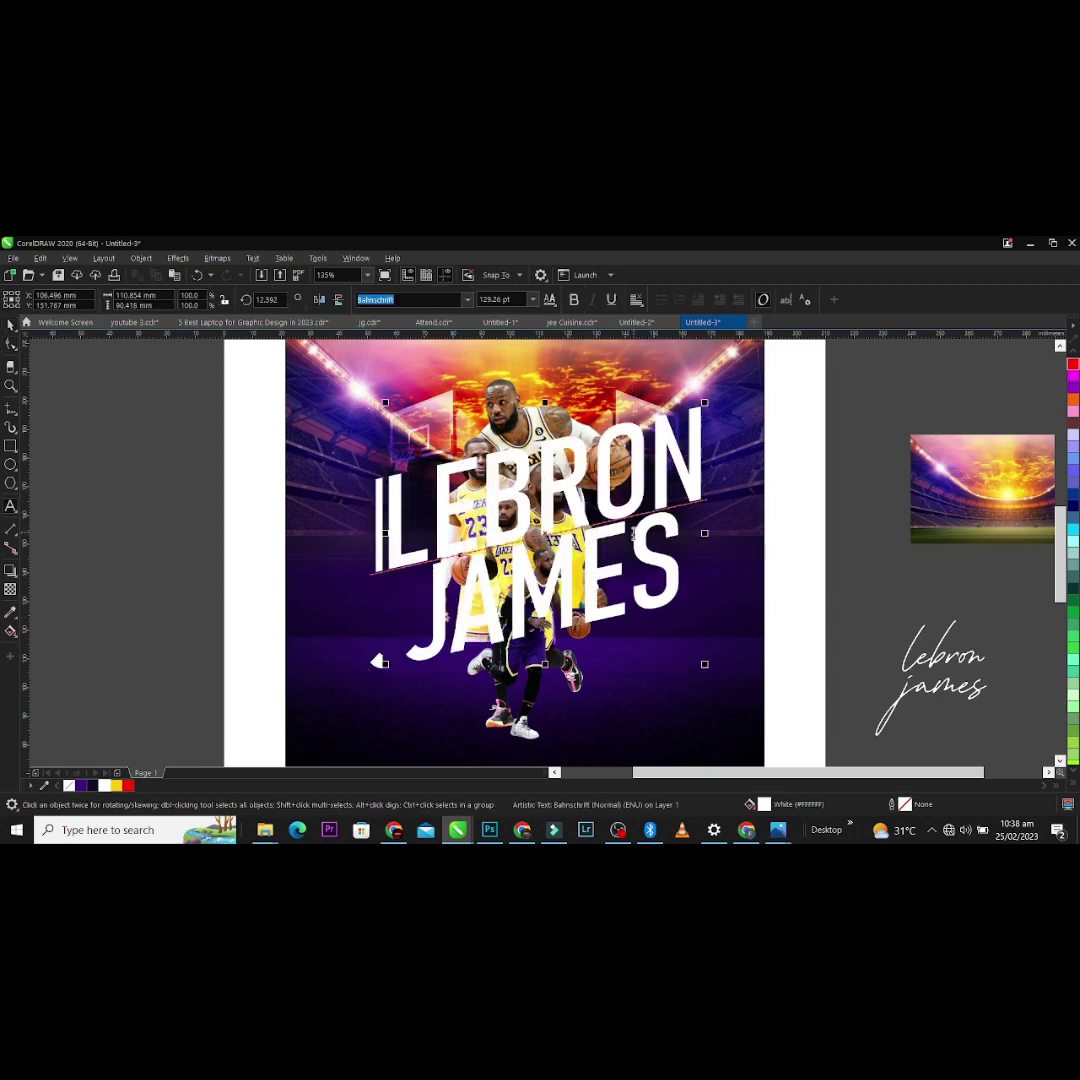
key("ctrl+space")
Step: Send the large LEBRON JAMES text behind the players and centre it horizontally on the group of hoops and players
left_click_drag(647, 549, 612, 551)
key("ctrl+Page_Down")
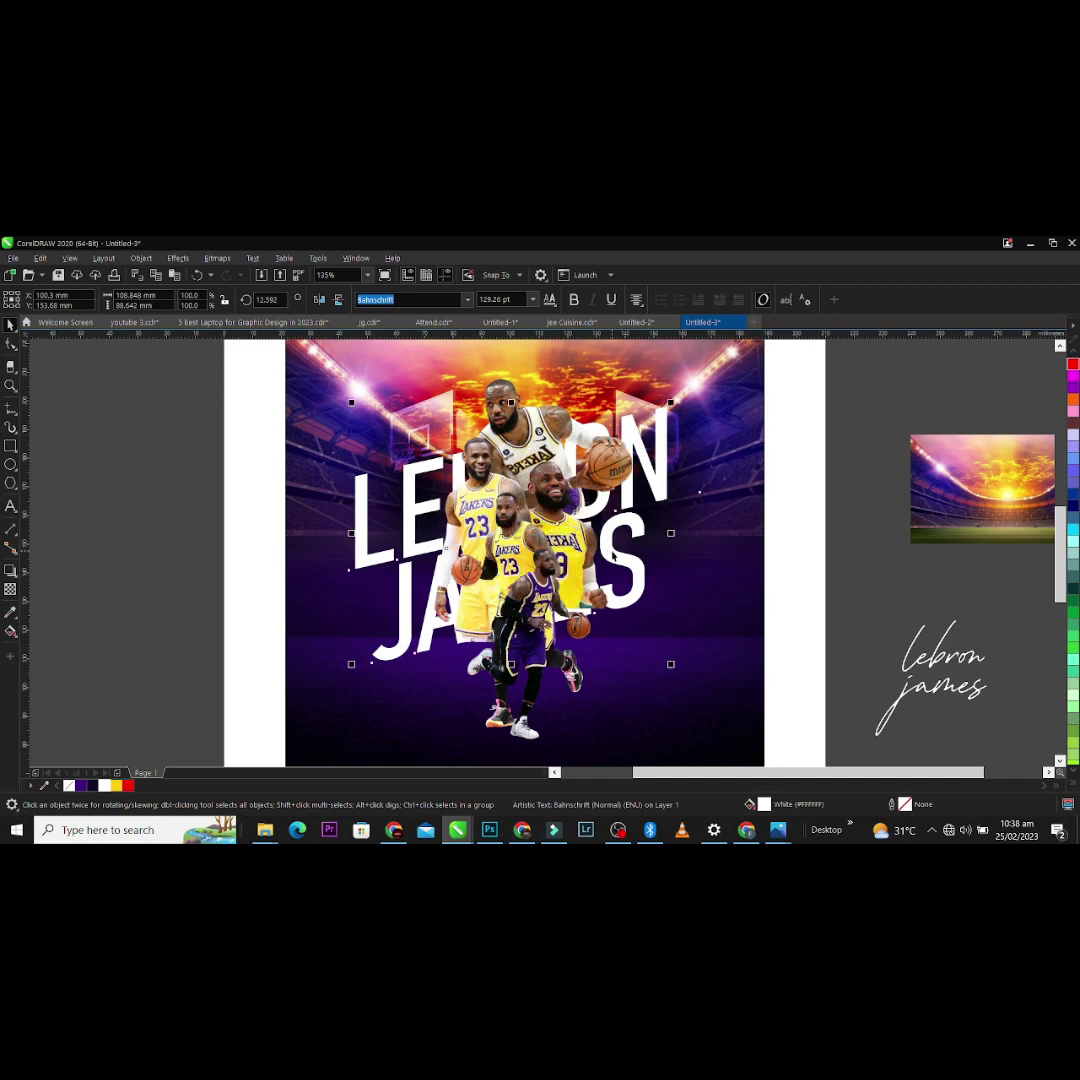
left_click(710, 586, "shift")
key("c")
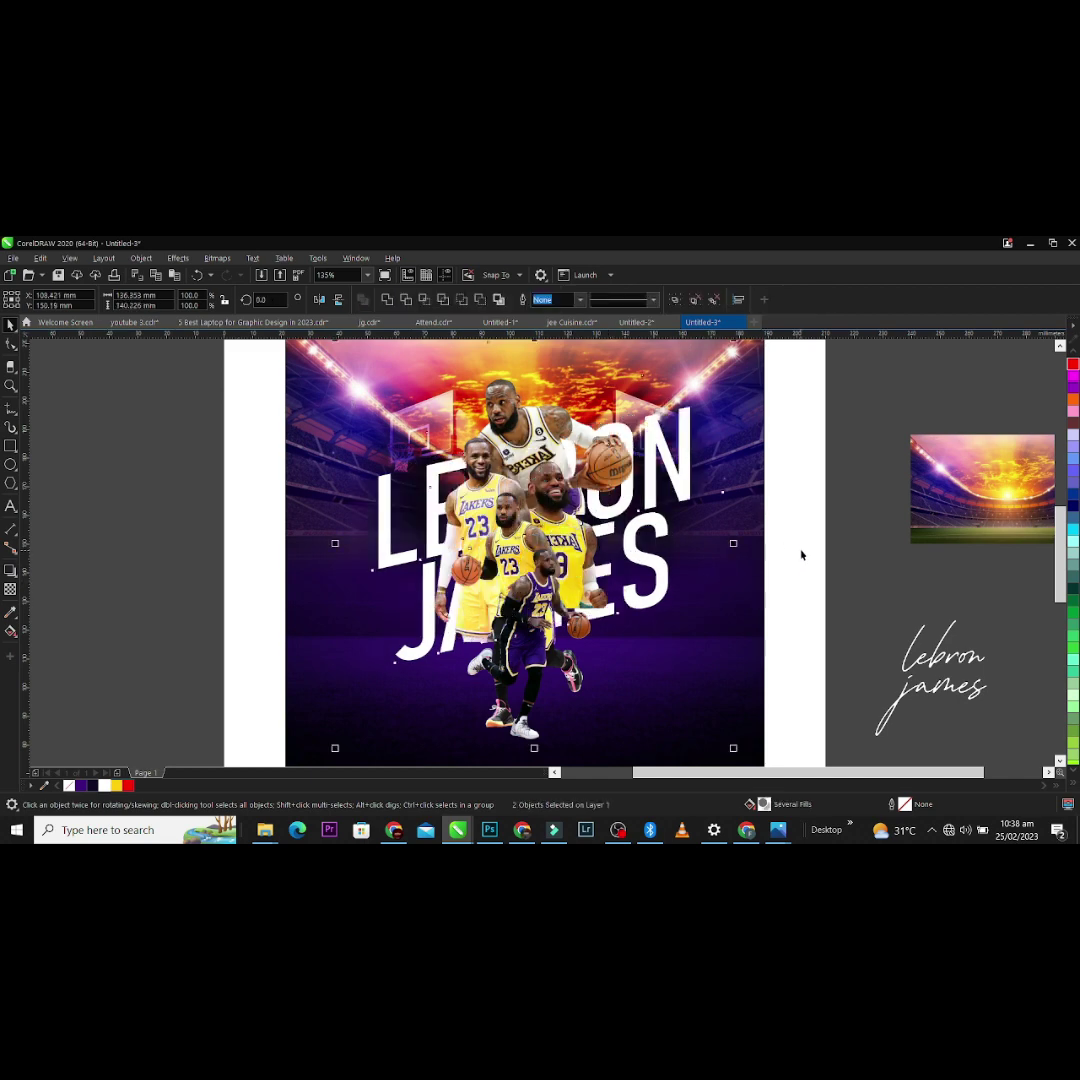
key("Escape")
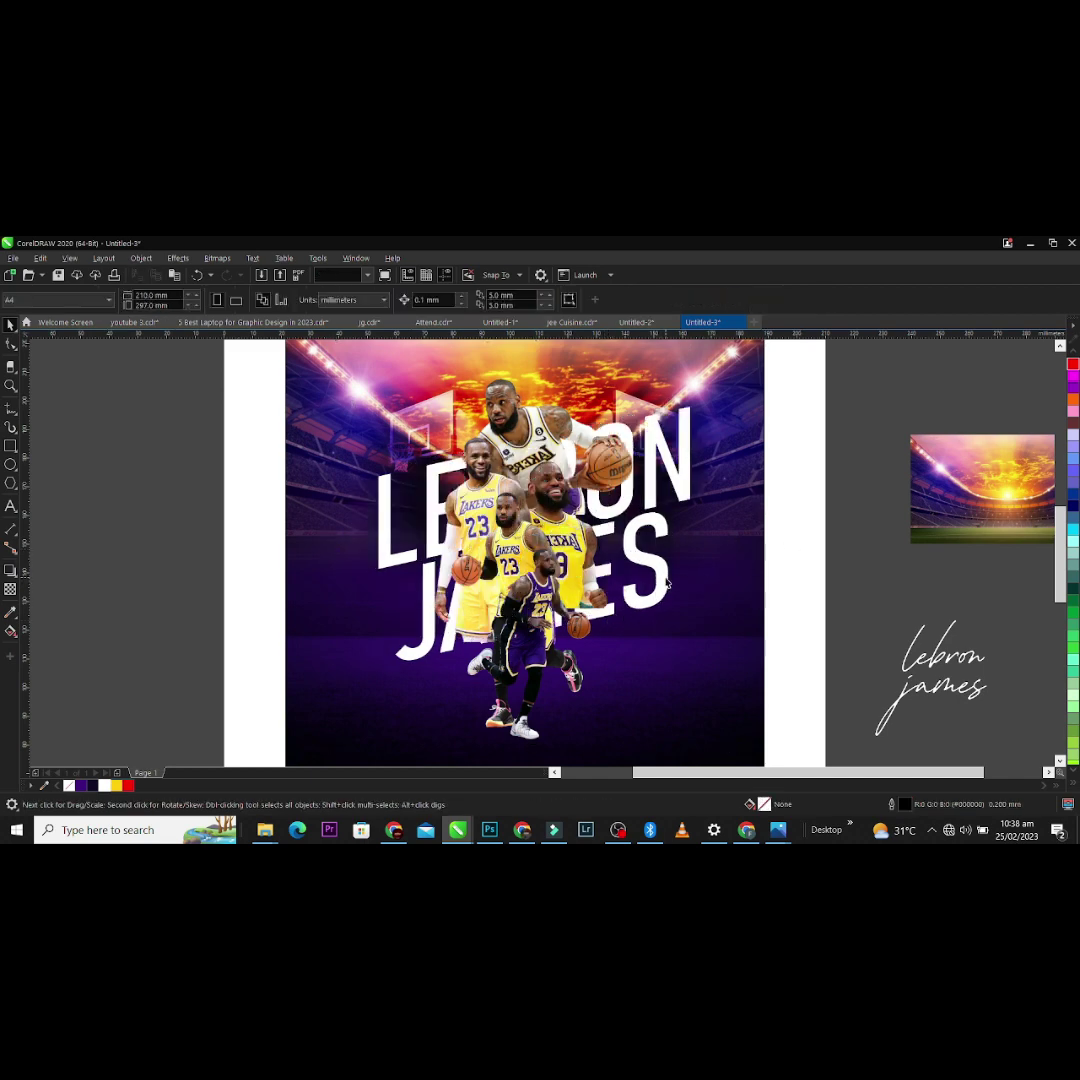
Step: Place the script name back on the poster below the S of JAMES, beside the front player's legs
left_click(667, 583)
scroll(700, 460, "down", 2)
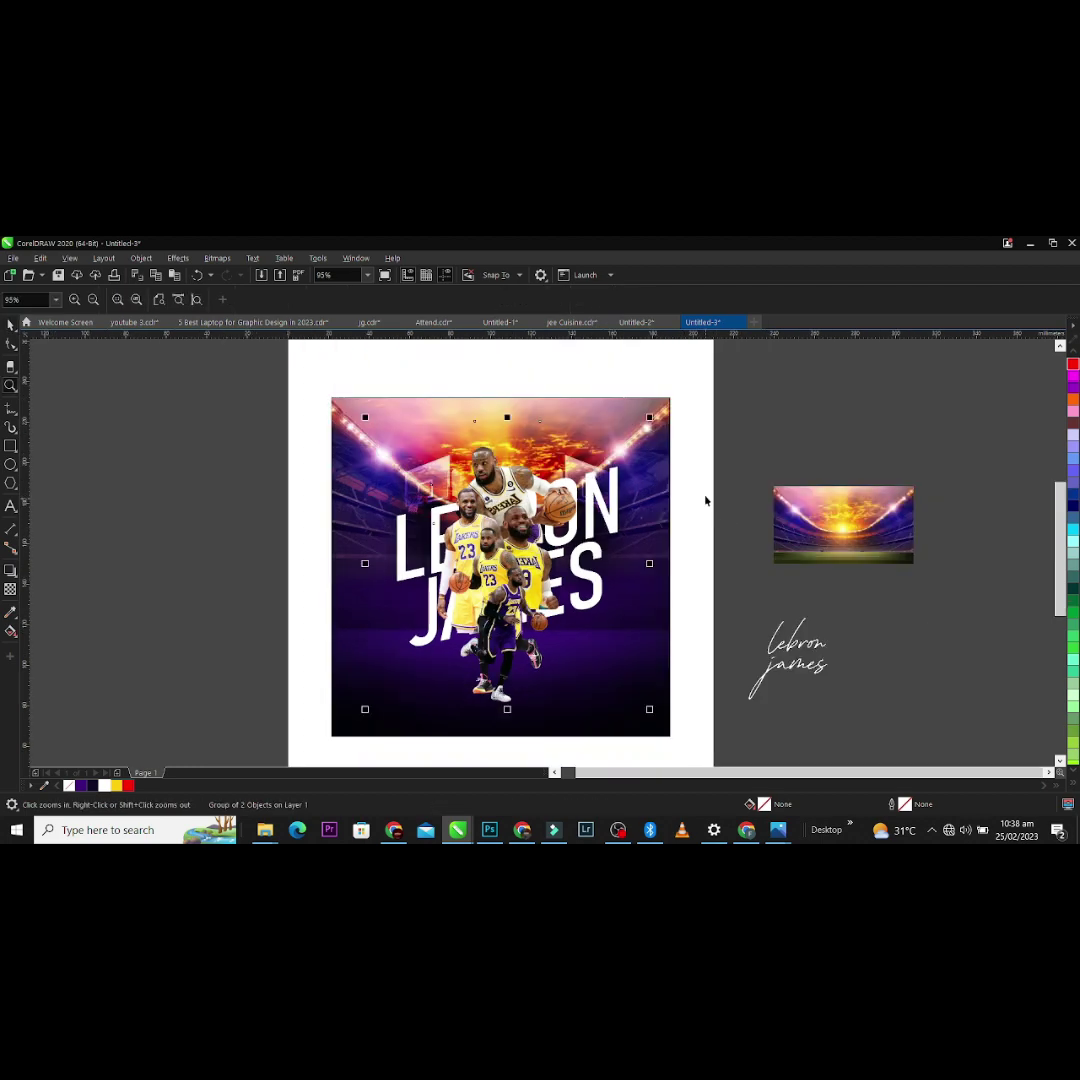
left_click_drag(790, 648, 606, 684)
left_click(524, 605)
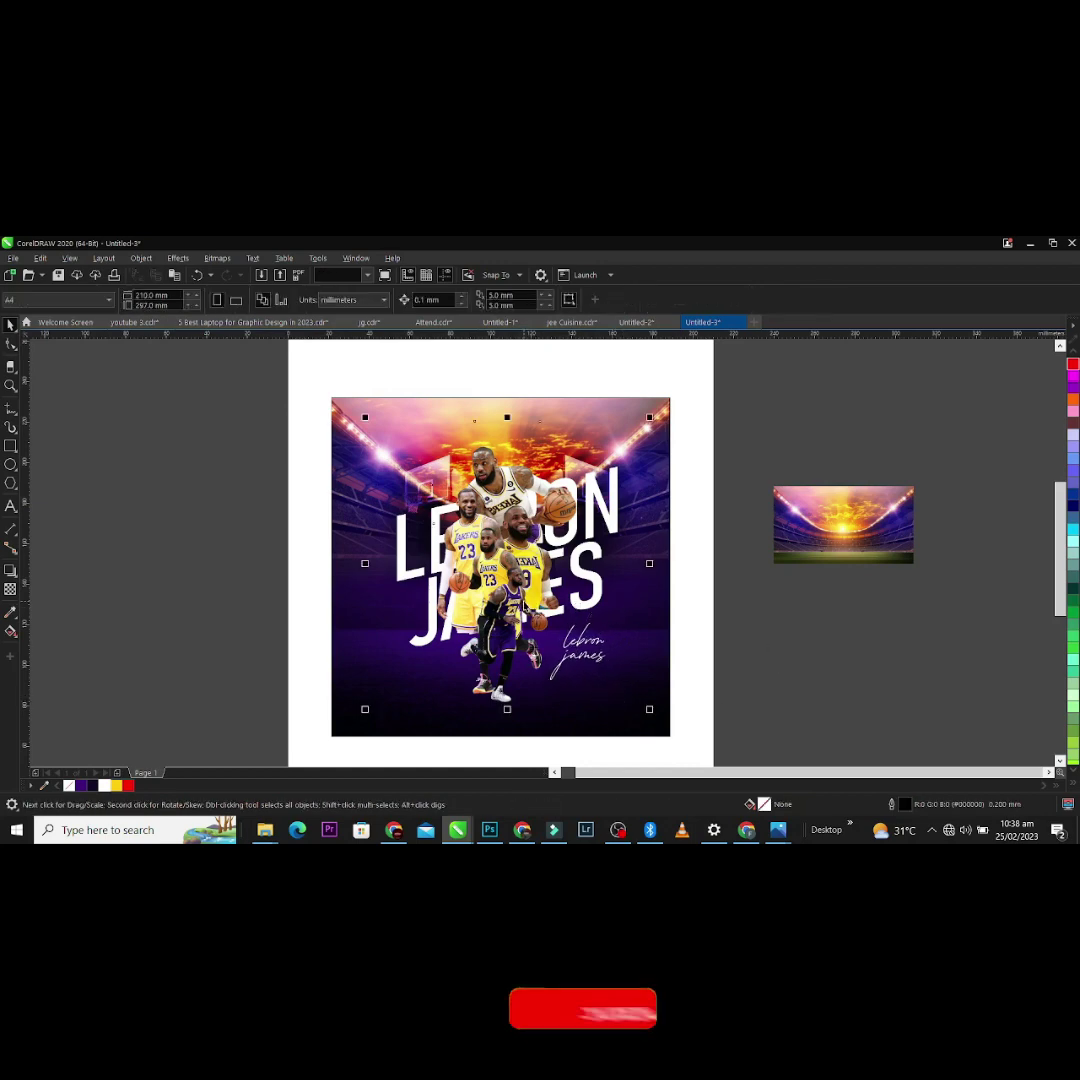
Step: Ungroup the hoops and players and move the players off the page to its left
left_click(487, 454)
left_click(487, 454)
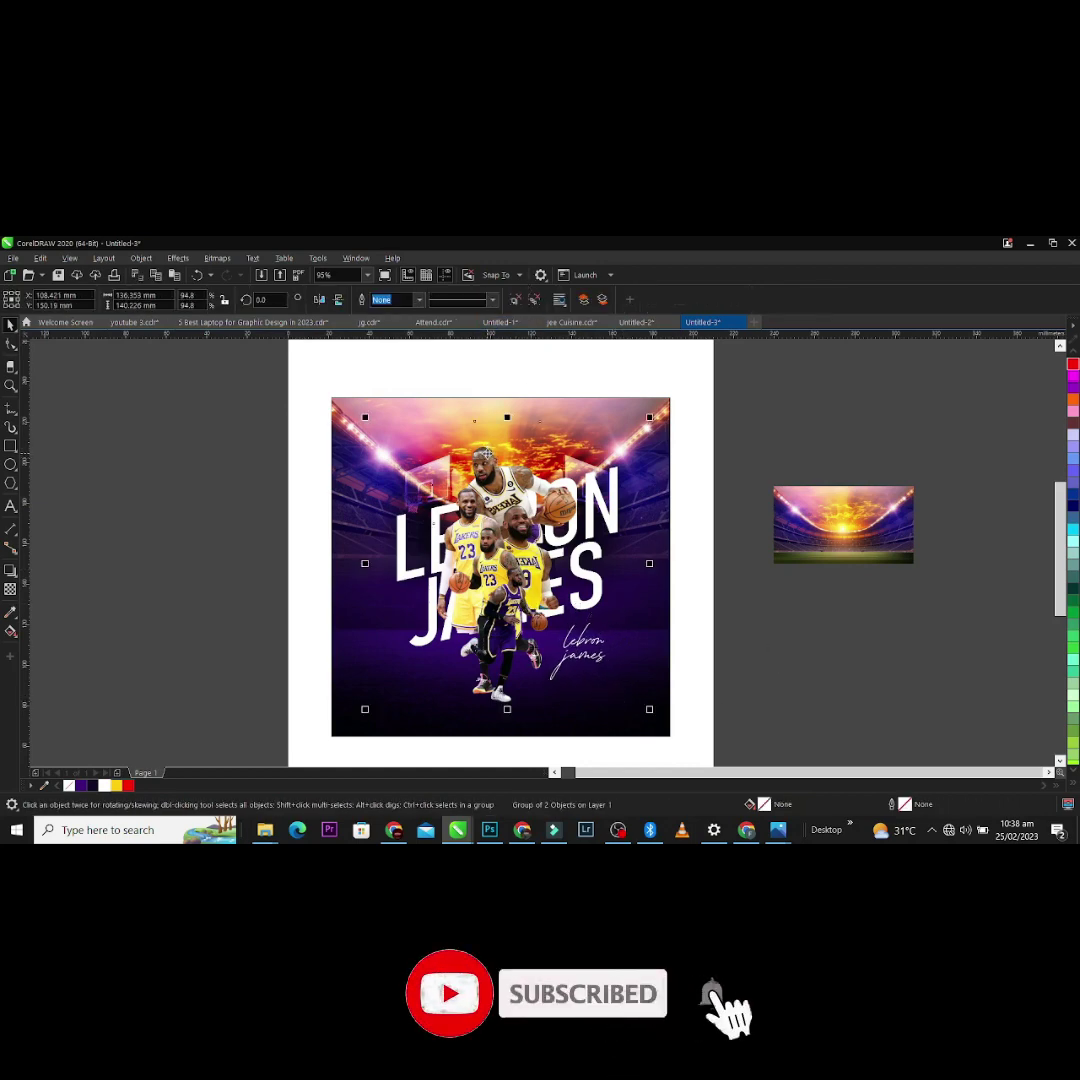
left_click_drag(487, 454, 260, 465)
key("ctrl+z")
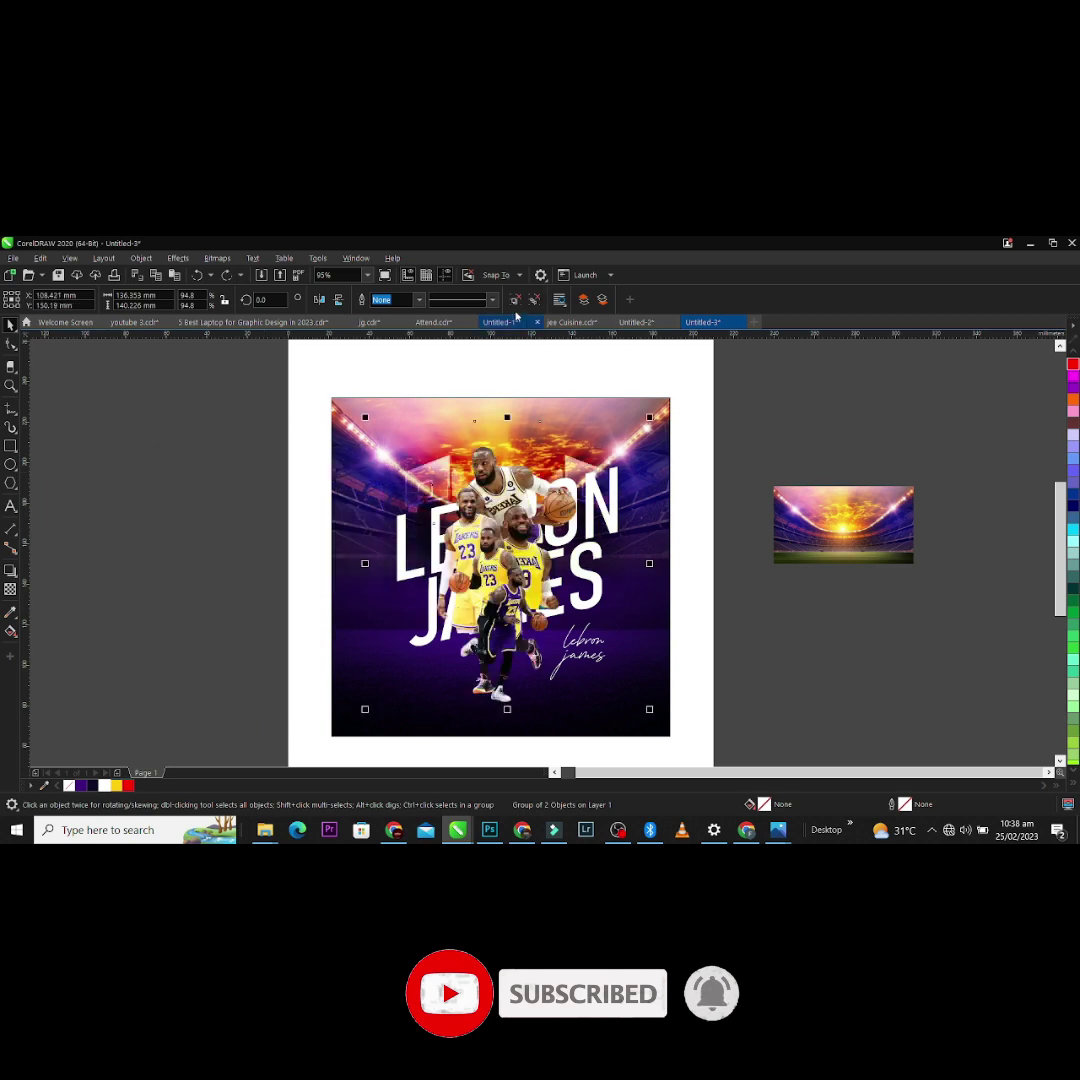
left_click(515, 300)
left_click(733, 516)
left_click_drag(491, 515, 162, 521)
Step: Add a perspective drop shadow cast from the front player's foot toward the upper right and set its opacity to 78
key("z")
left_click_drag(334, 392, 22, 740)
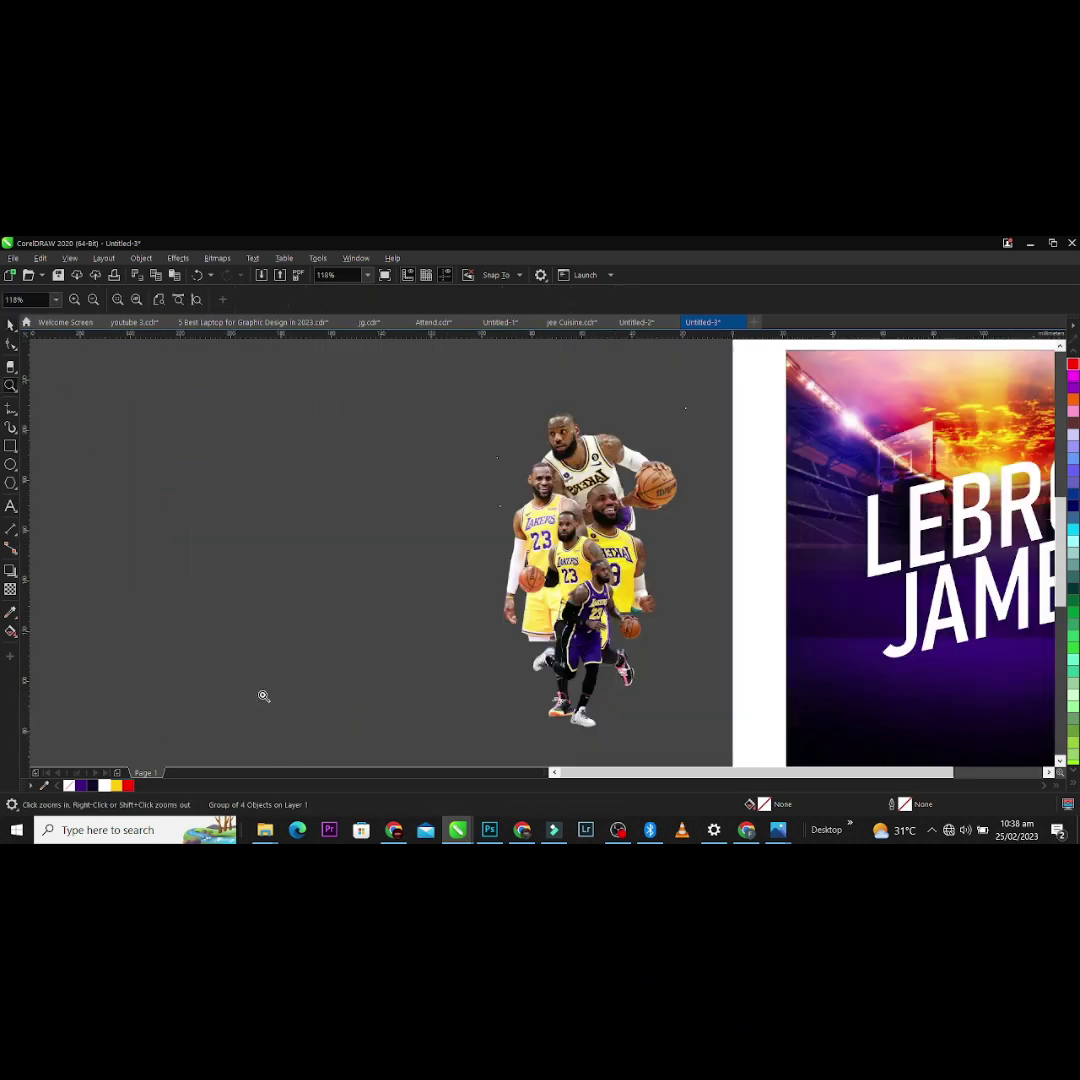
key("space")
left_click(10, 571)
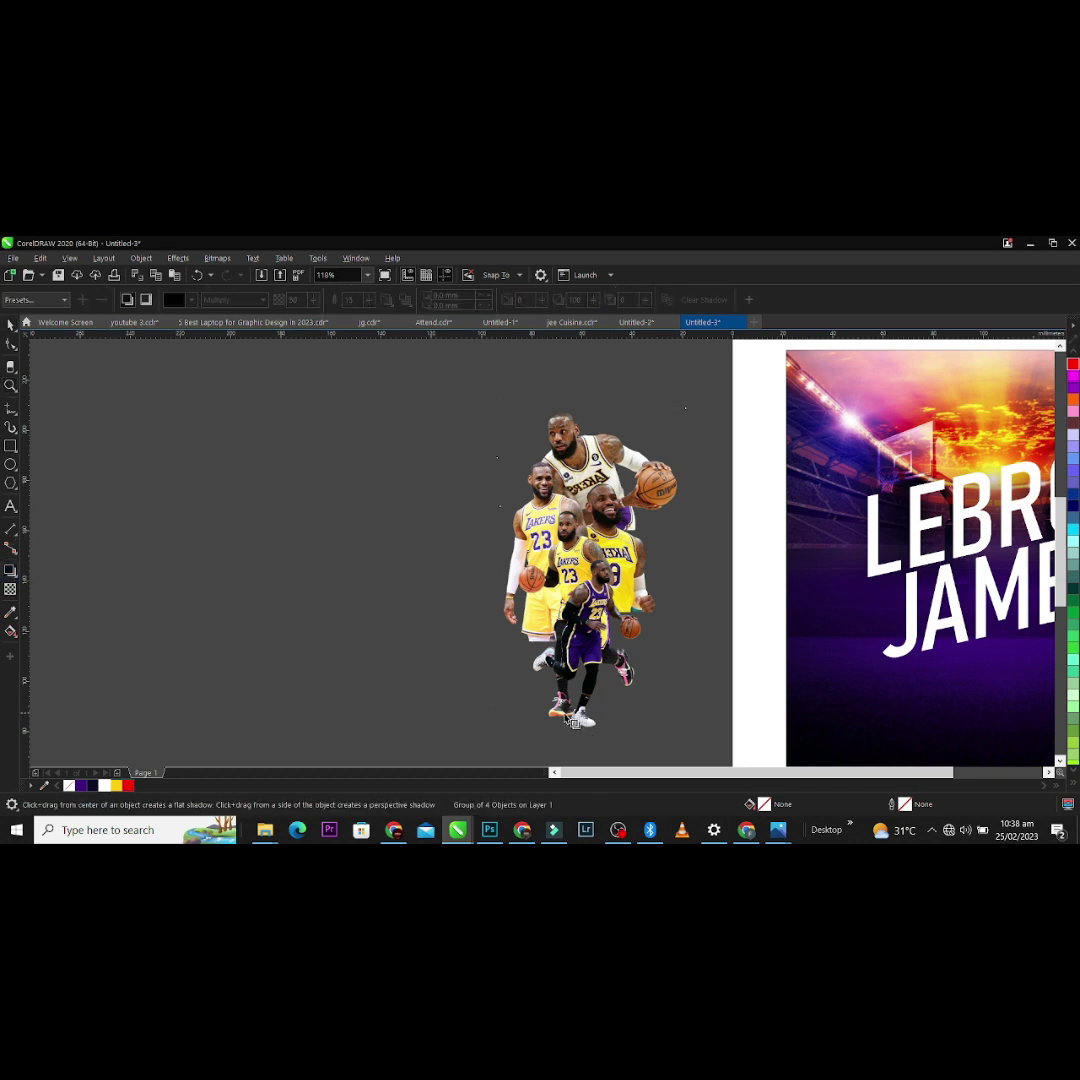
left_click_drag(591, 731, 655, 655)
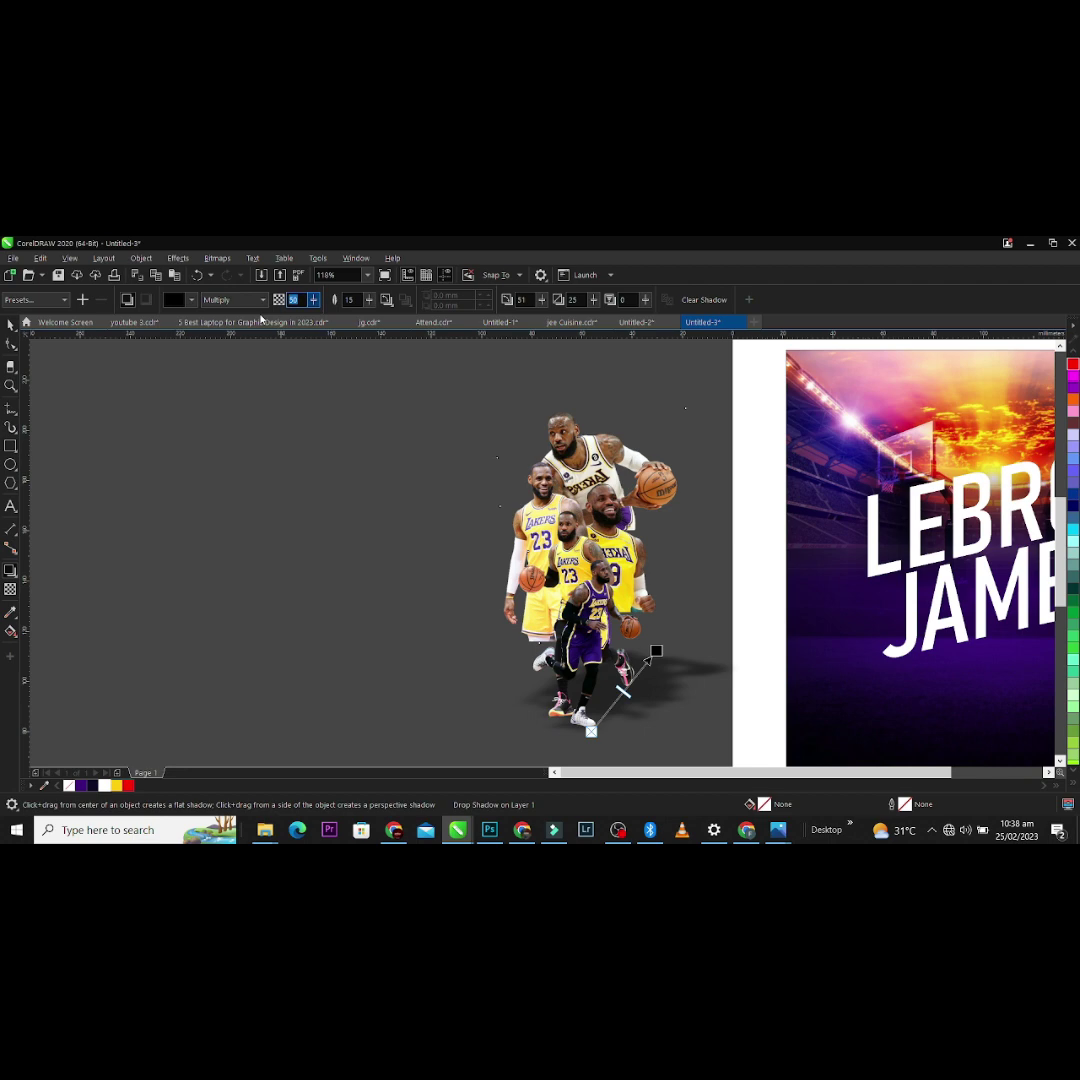
key("Return")
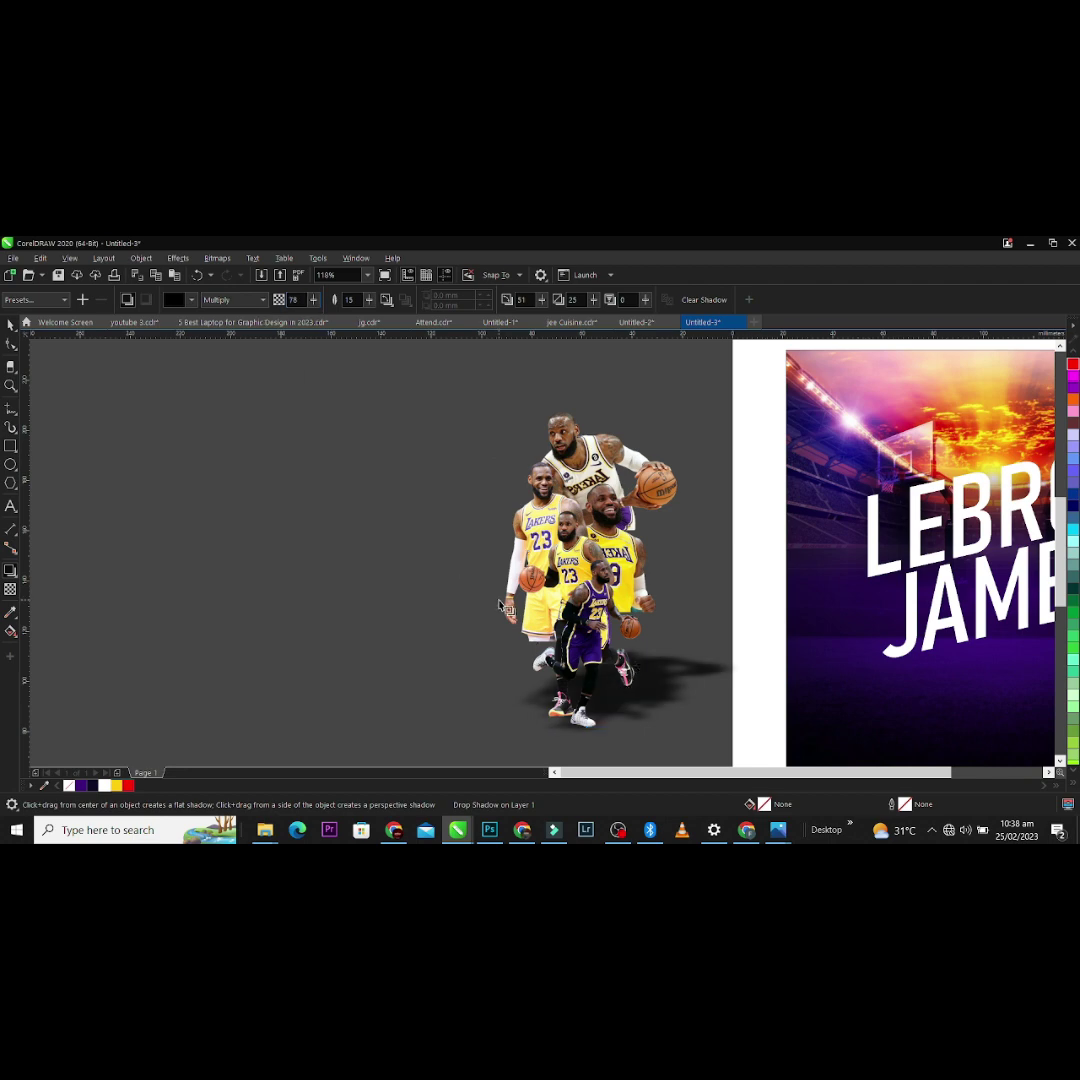
Step: Break the drop shadow apart from the players and convert it to a 300 dpi RGB bitmap
key("space")
left_click(739, 667)
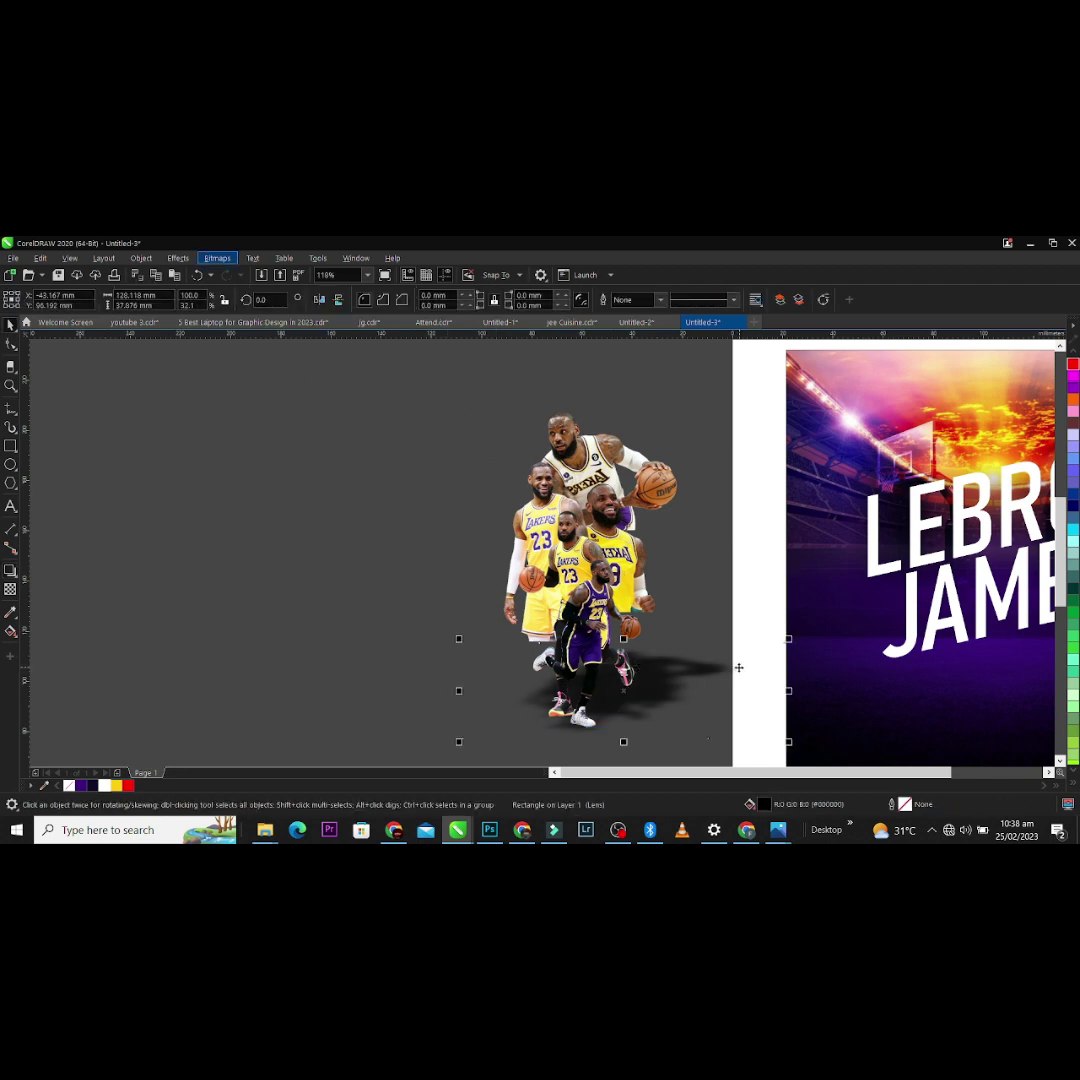
key("F4")
key("z")
key("space")
left_click(689, 664)
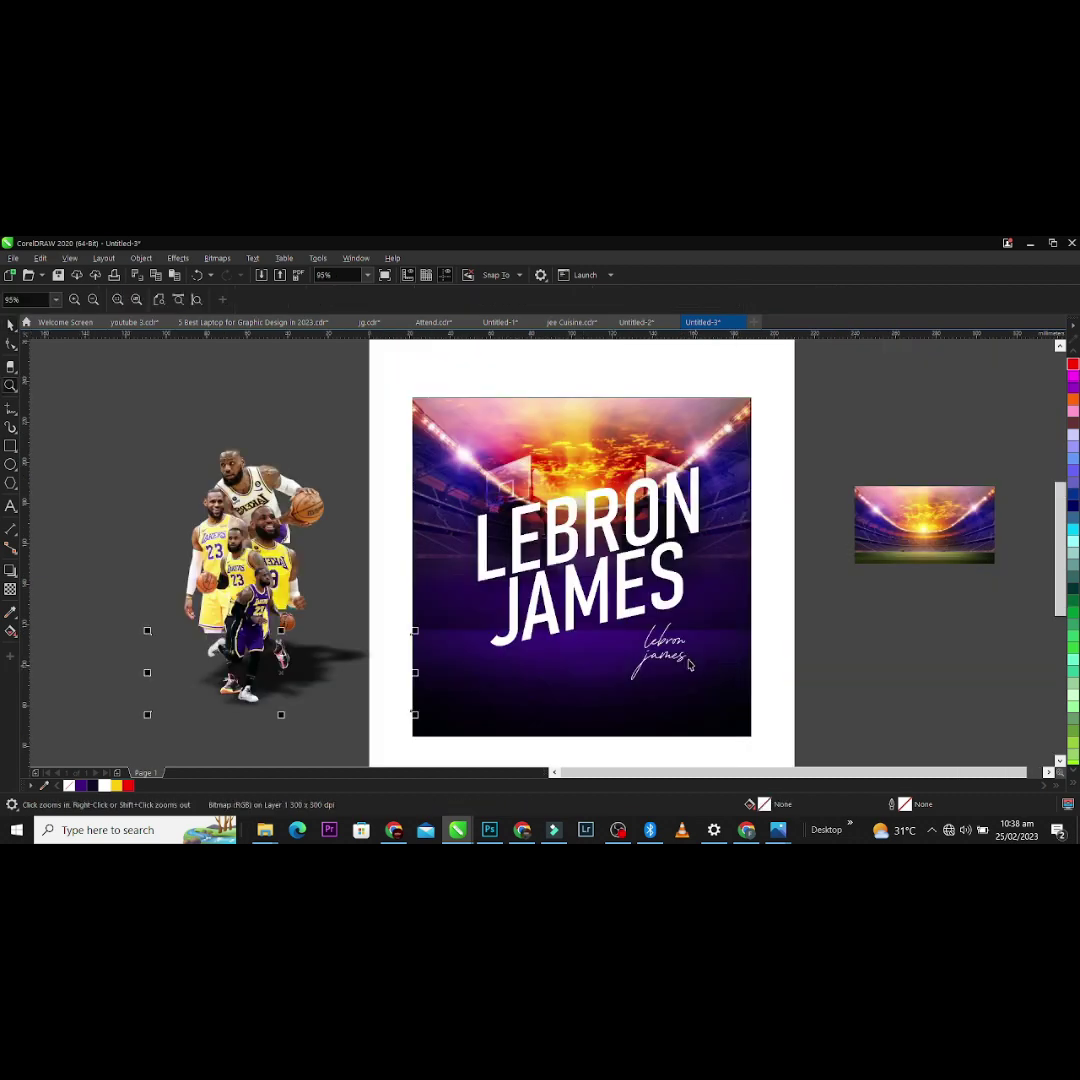
Step: Group the shadow with the players and place the group back on the poster, with the players over the middle of the LEBRON JAMES text
key("space")
left_click(526, 463, "shift")
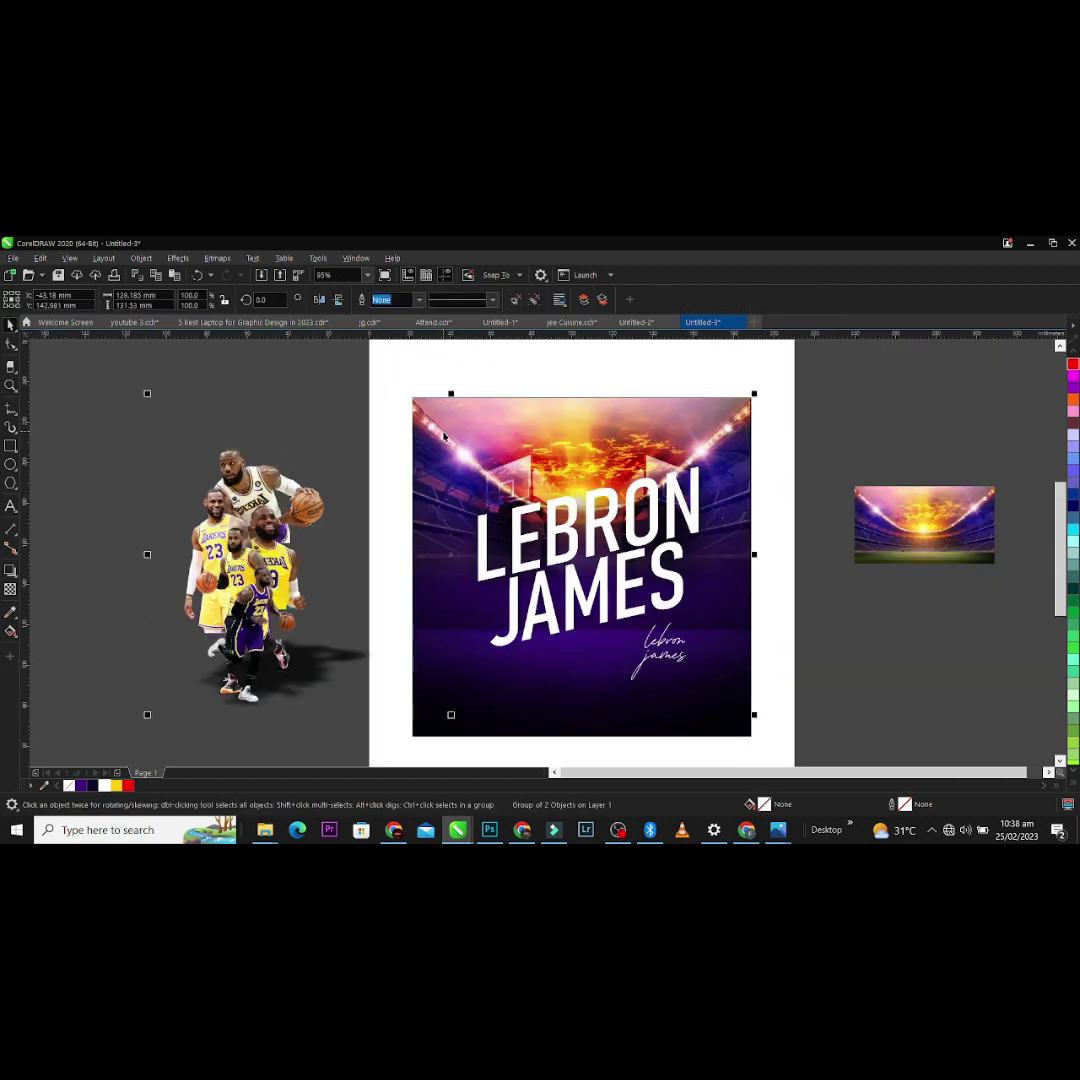
key("c")
key("ctrl+g")
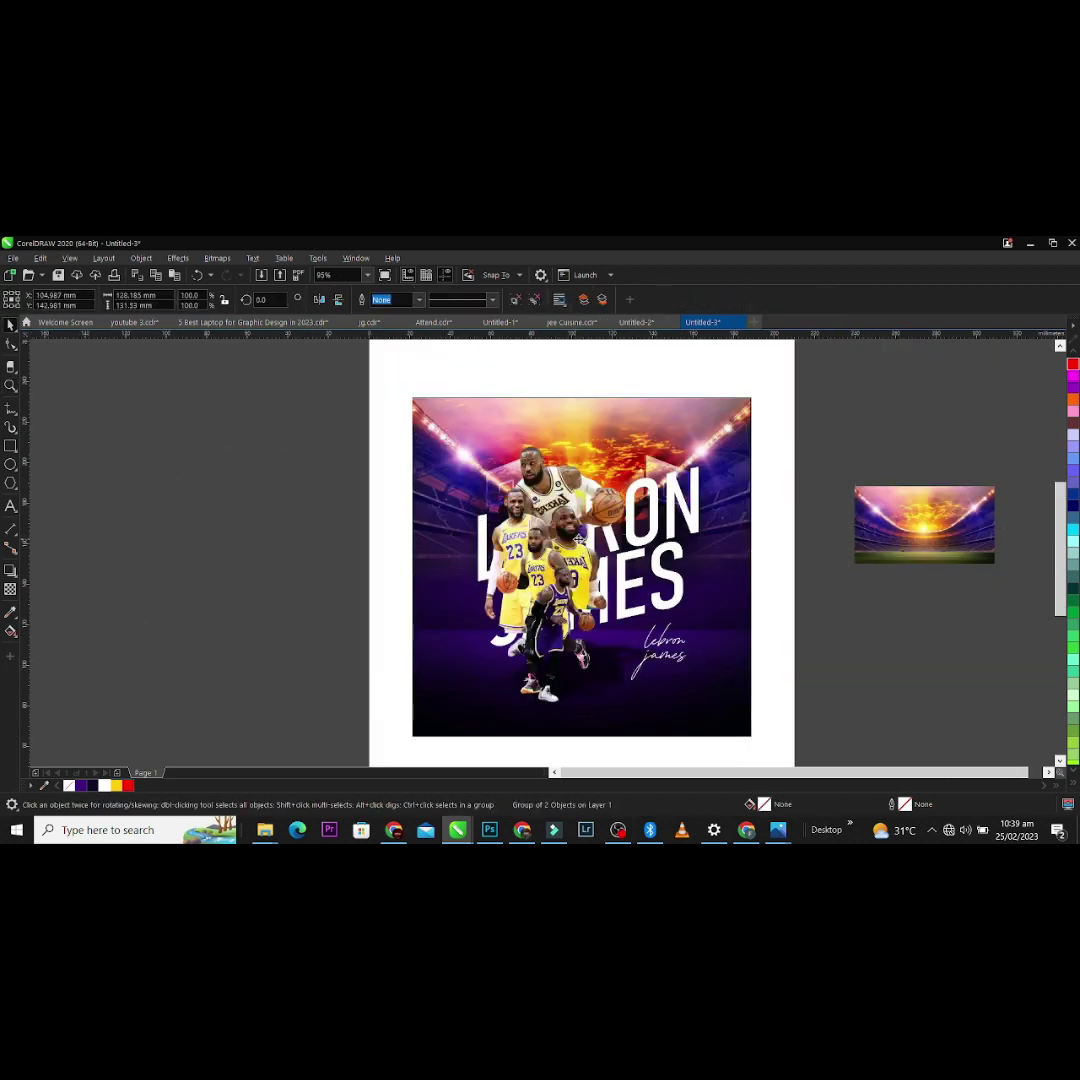
left_click(608, 537)
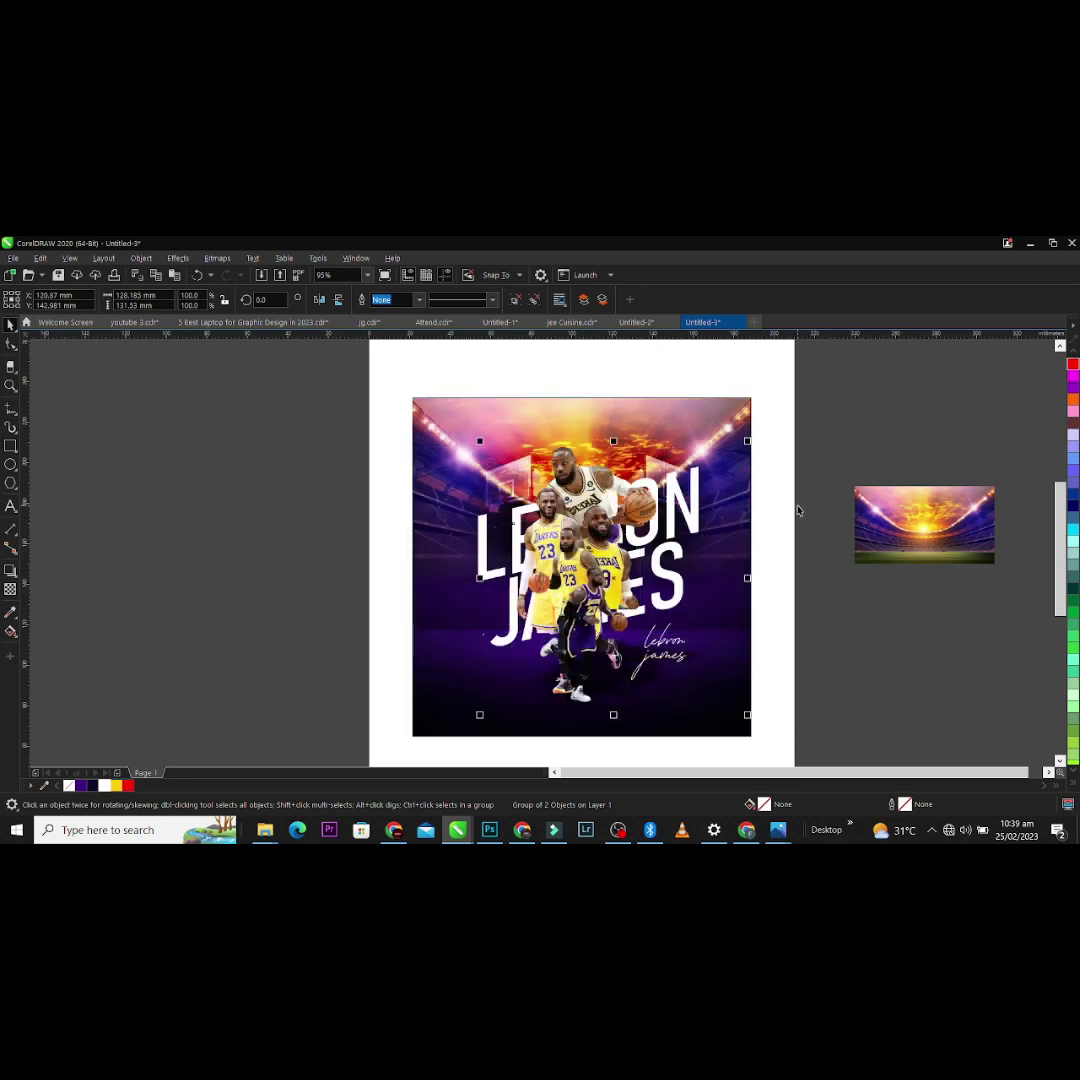
left_click(690, 525)
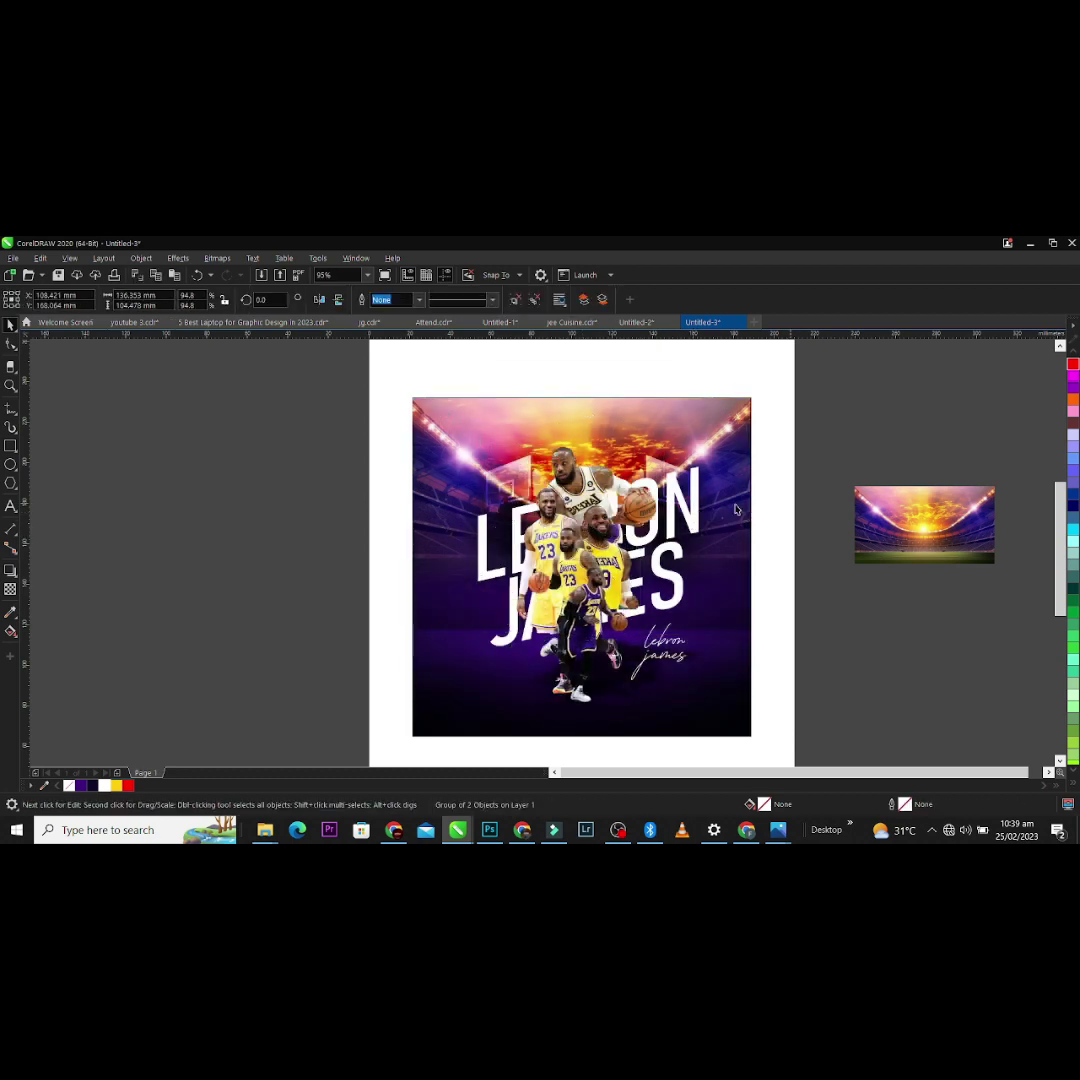
left_click(664, 456)
left_click(645, 432)
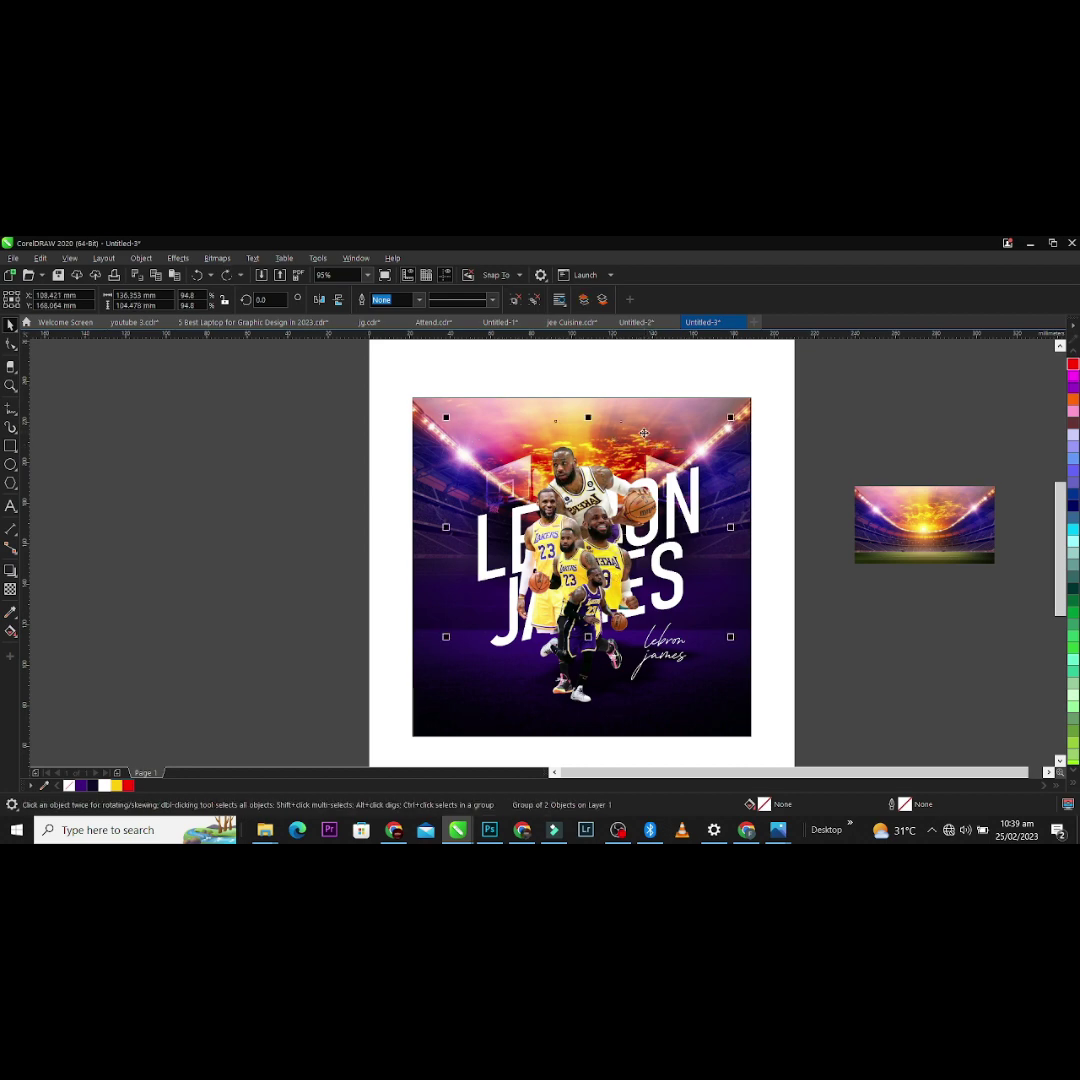
left_click(824, 490)
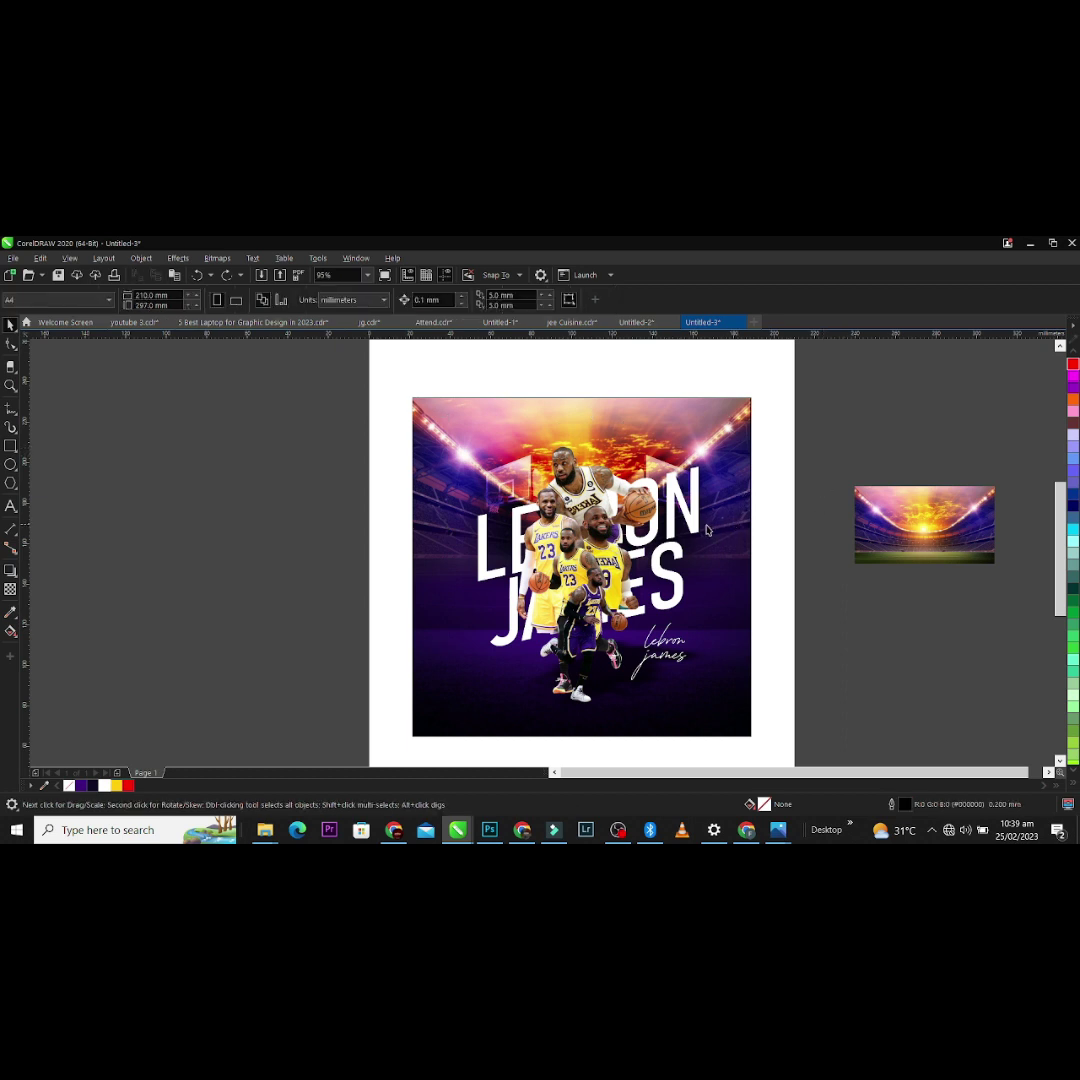
Step: Scale the large LEBRON JAMES text down to about 97 mm wide and keep it behind the players
left_click(697, 529)
left_click(487, 552)
left_click(482, 565)
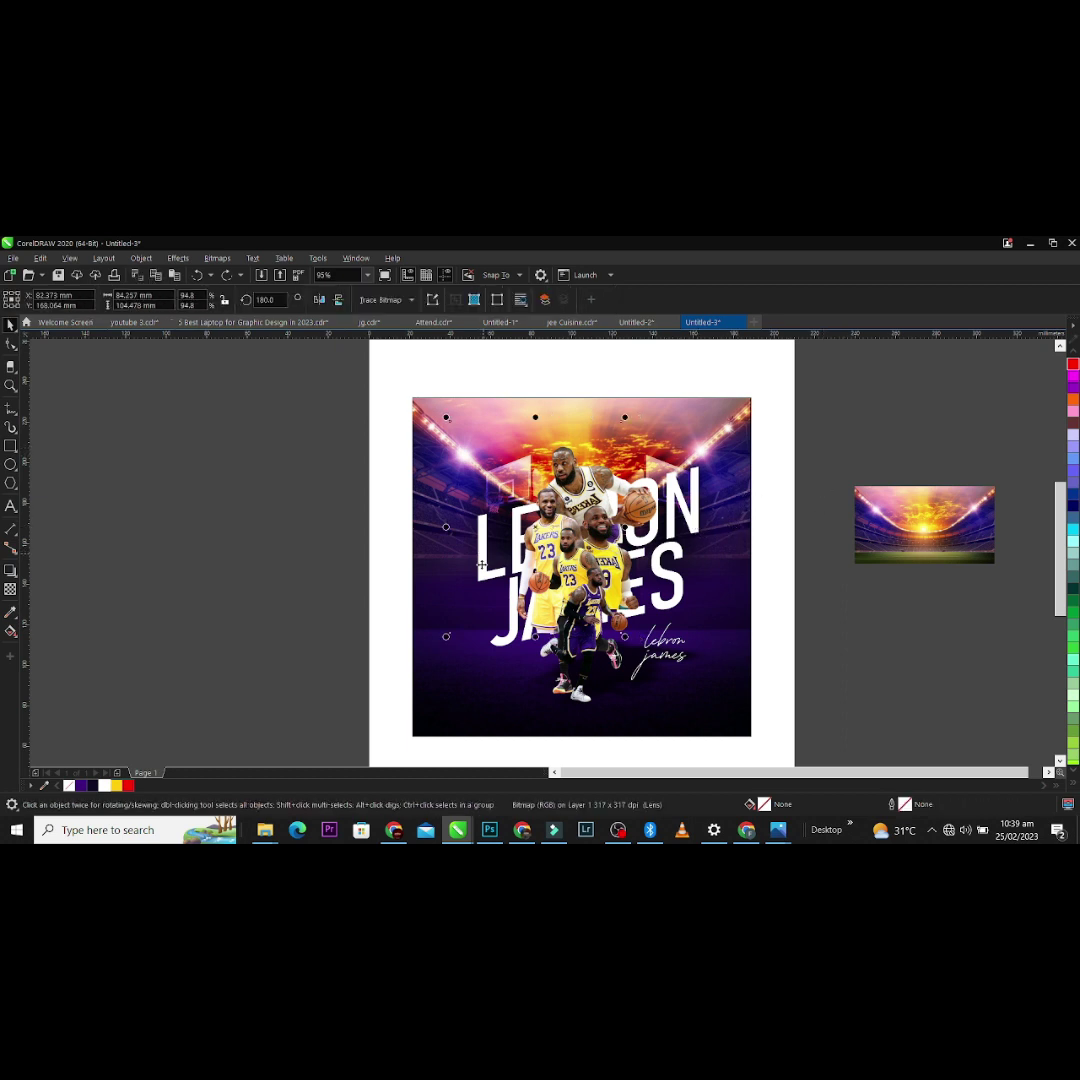
left_click(495, 650)
key("shift+Page_Up")
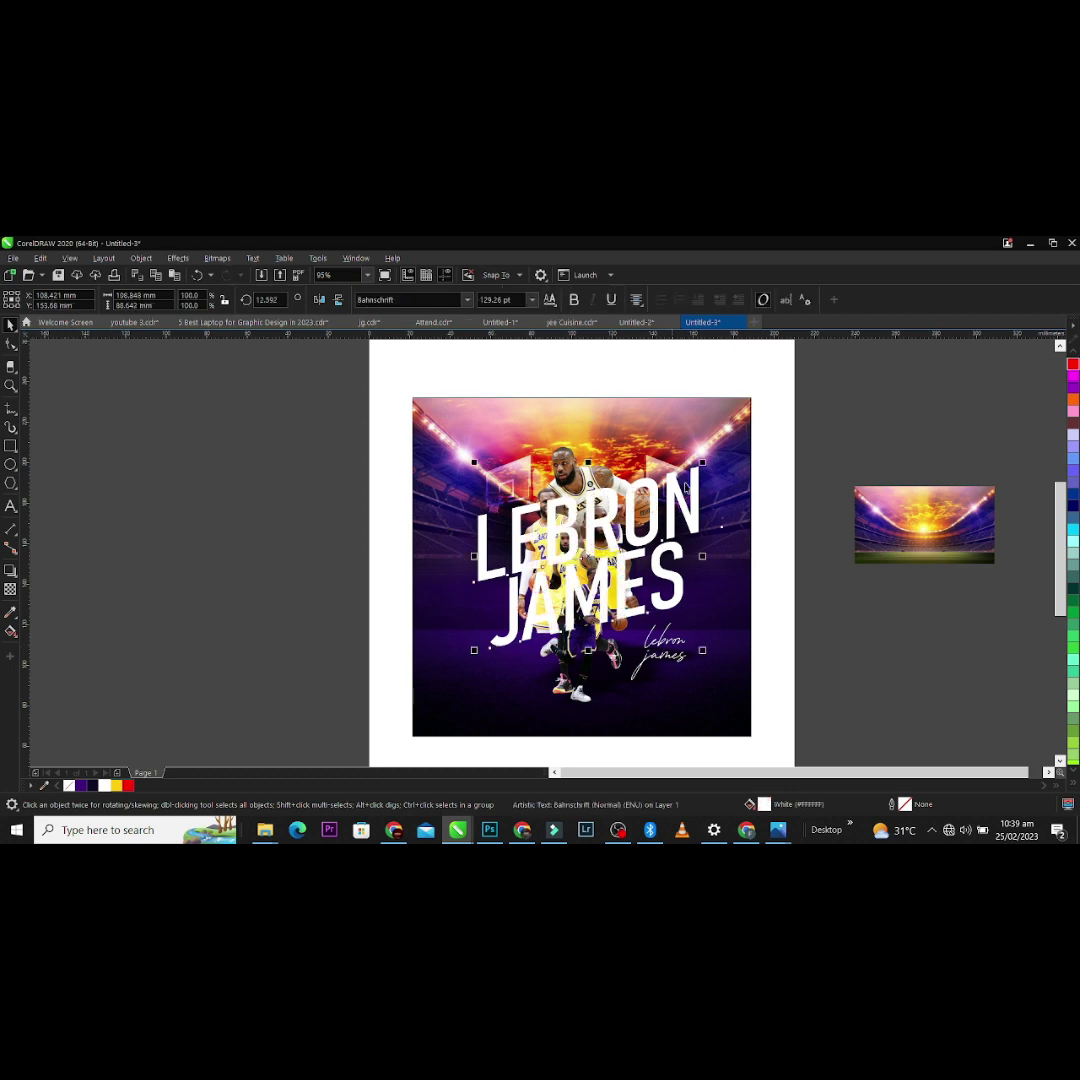
left_click_drag(705, 460, 669, 518)
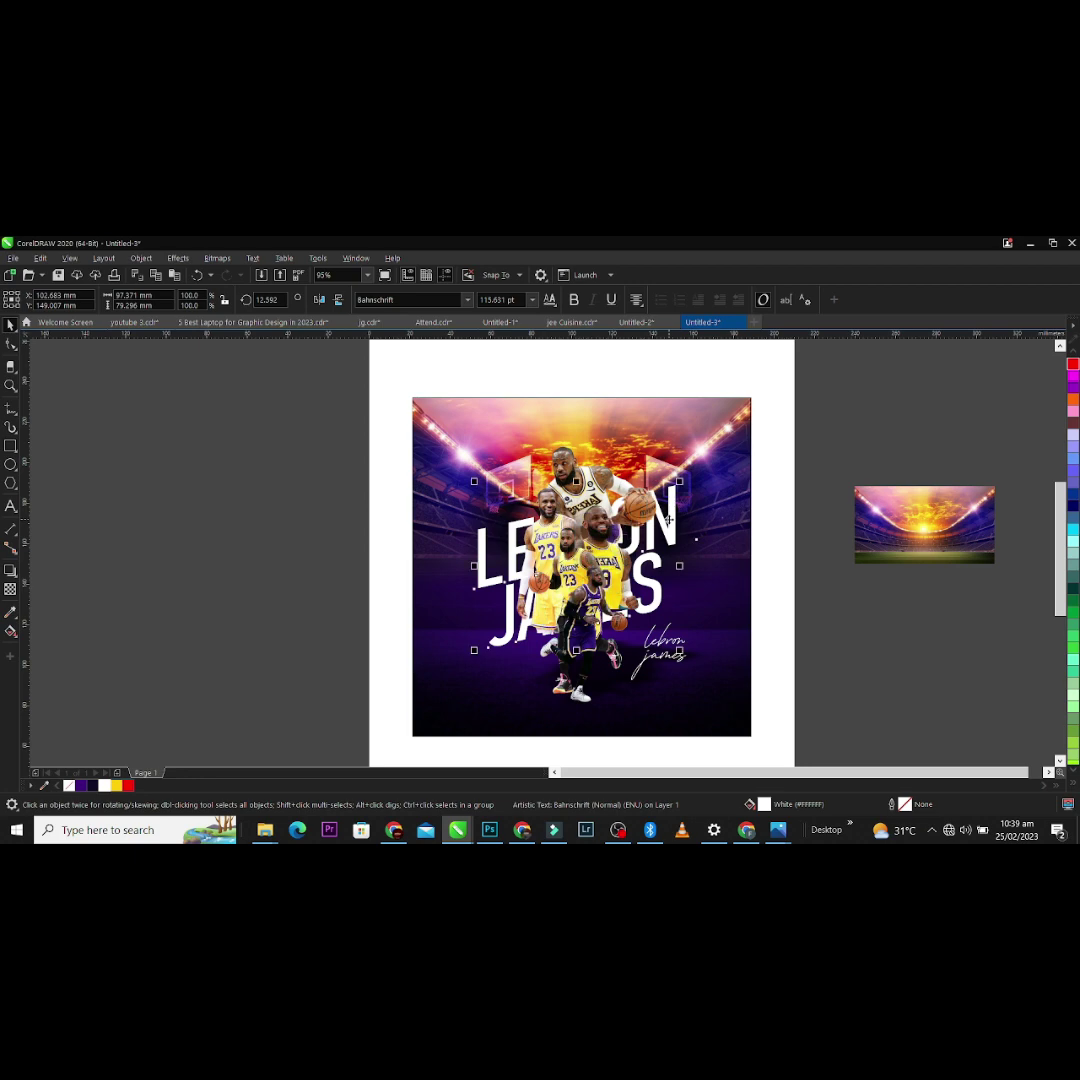
Step: Crop about 17 mm off the right edge of the players' shadow bitmap with the Shape tool
left_click_drag(827, 375, 418, 730)
left_click(738, 668)
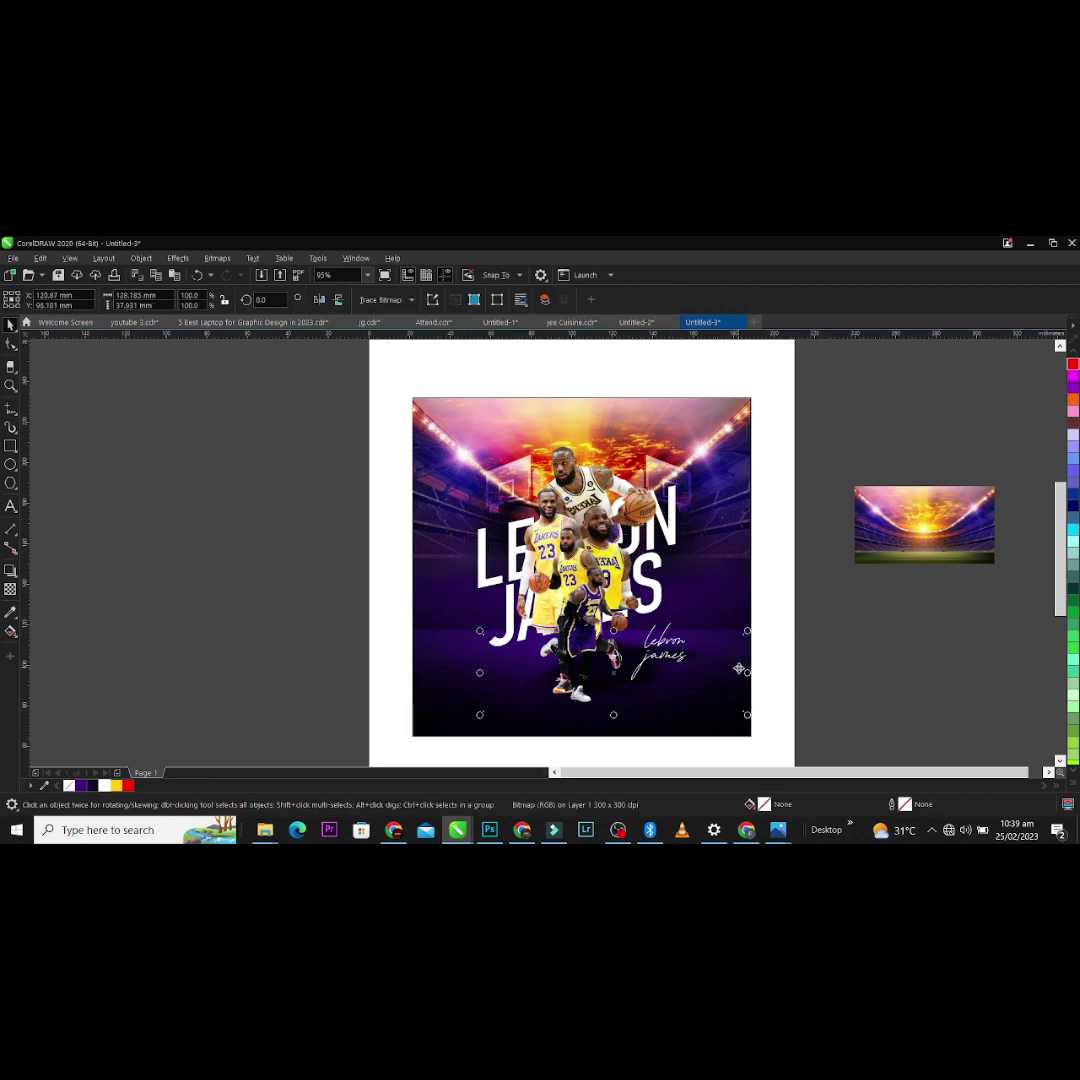
left_click(10, 343)
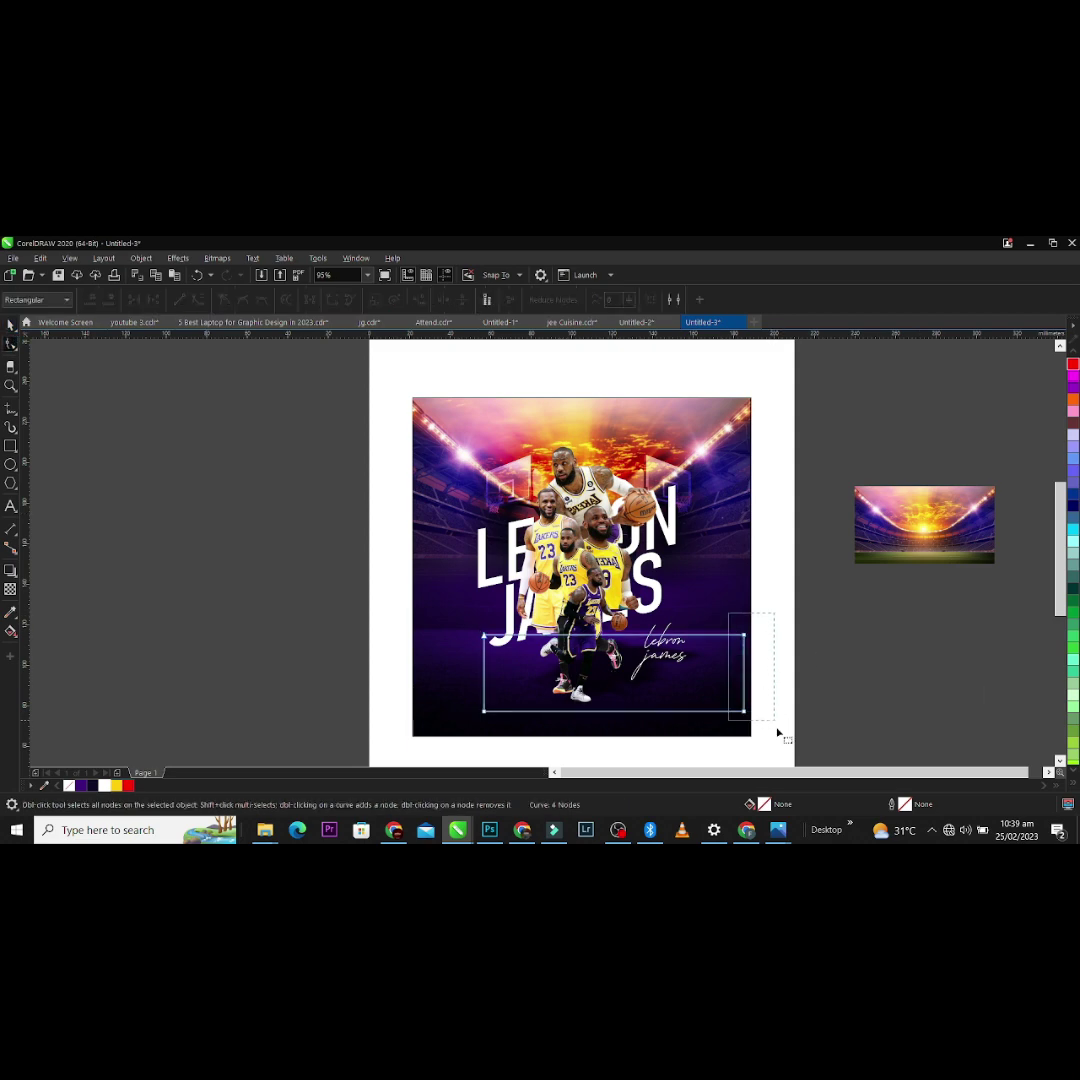
left_click_drag(746, 714, 713, 713)
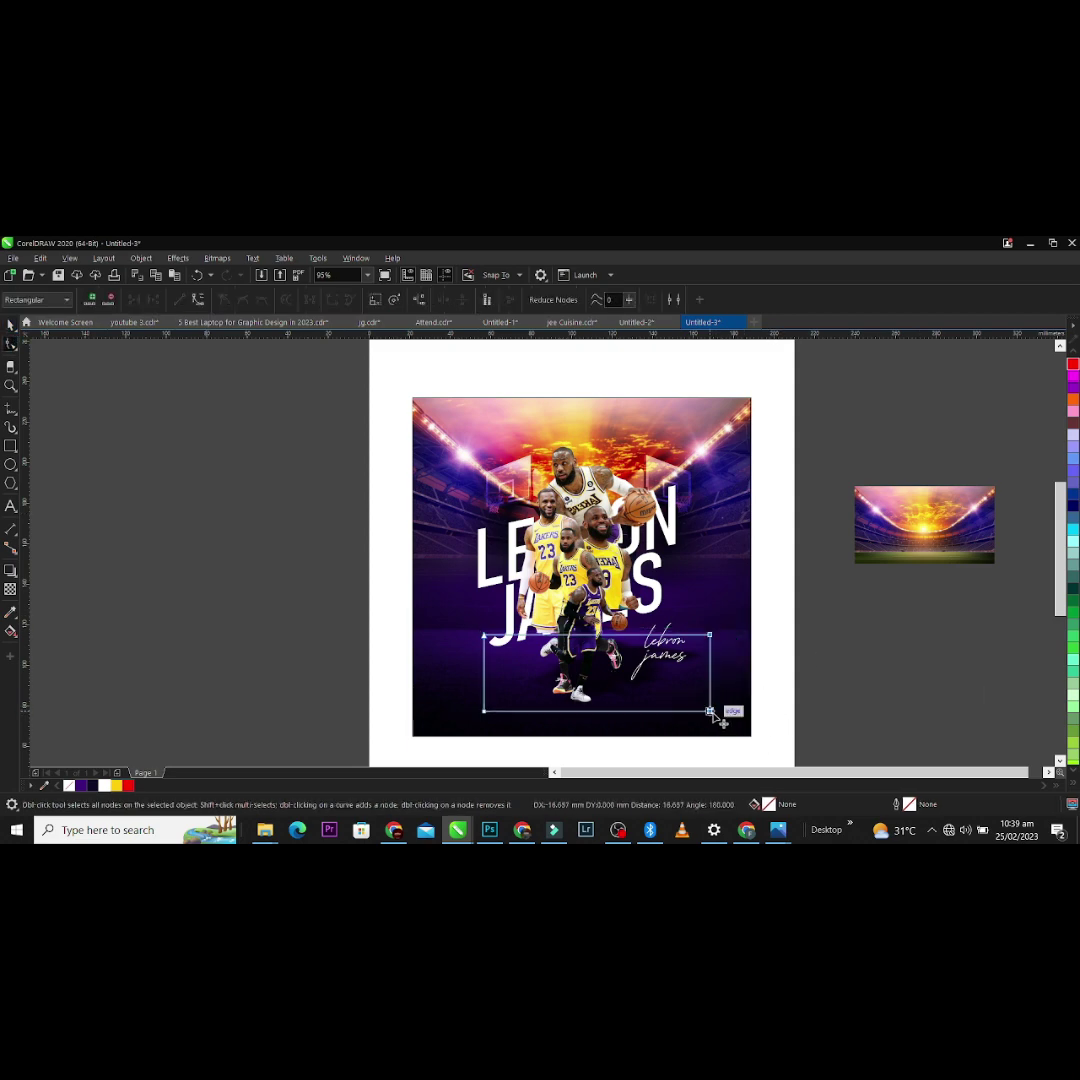
left_click(849, 667)
Step: Group the hoops, players with shadow, block text and script name, and centre the group horizontally on the poster background
key("space")
left_click(526, 647)
left_click_drag(293, 417, 737, 731)
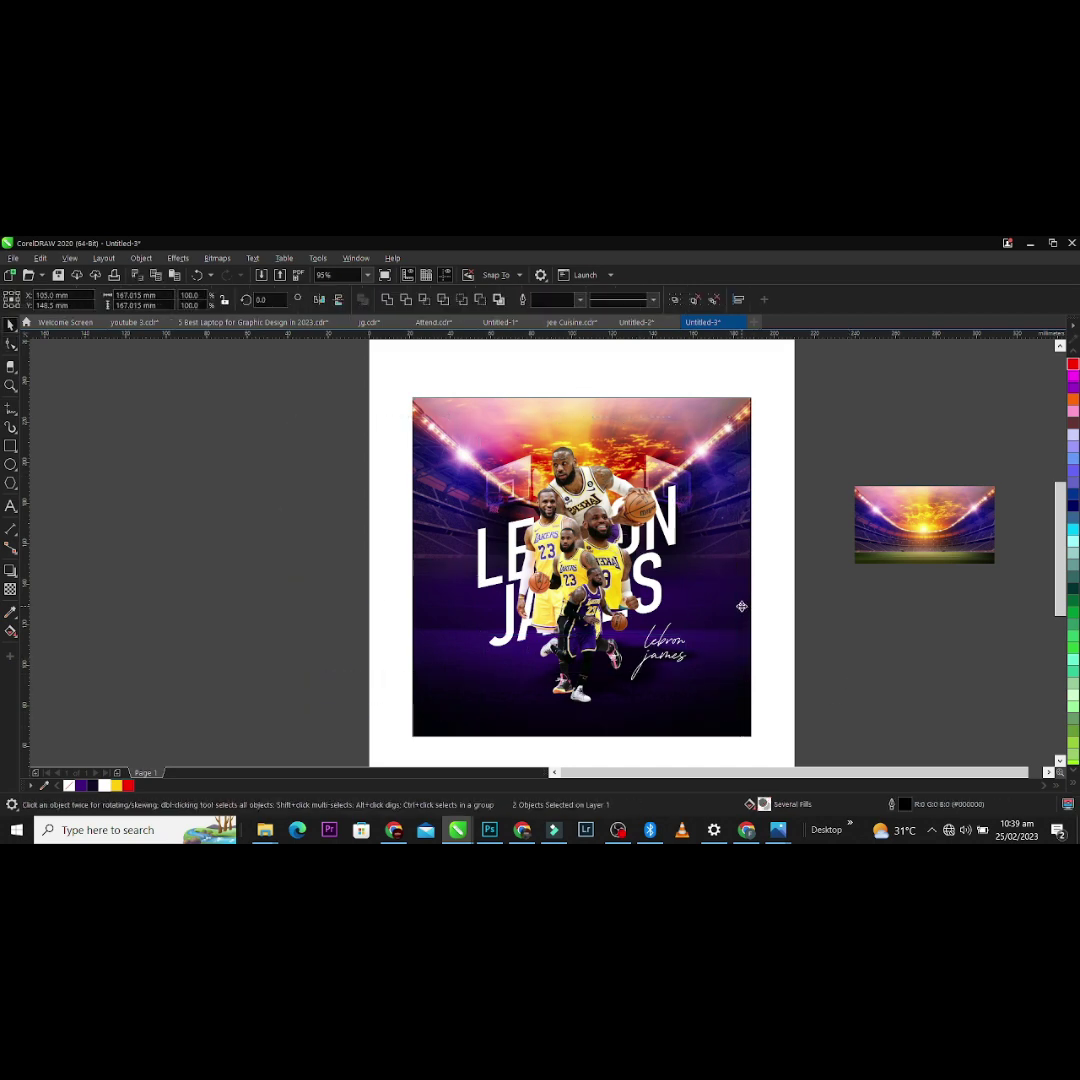
left_click(803, 593)
Step: Move the spare stadium image slightly down toward the page and crop the grass strip off its lower edge, leaving it about 31 mm high
left_click(959, 562)
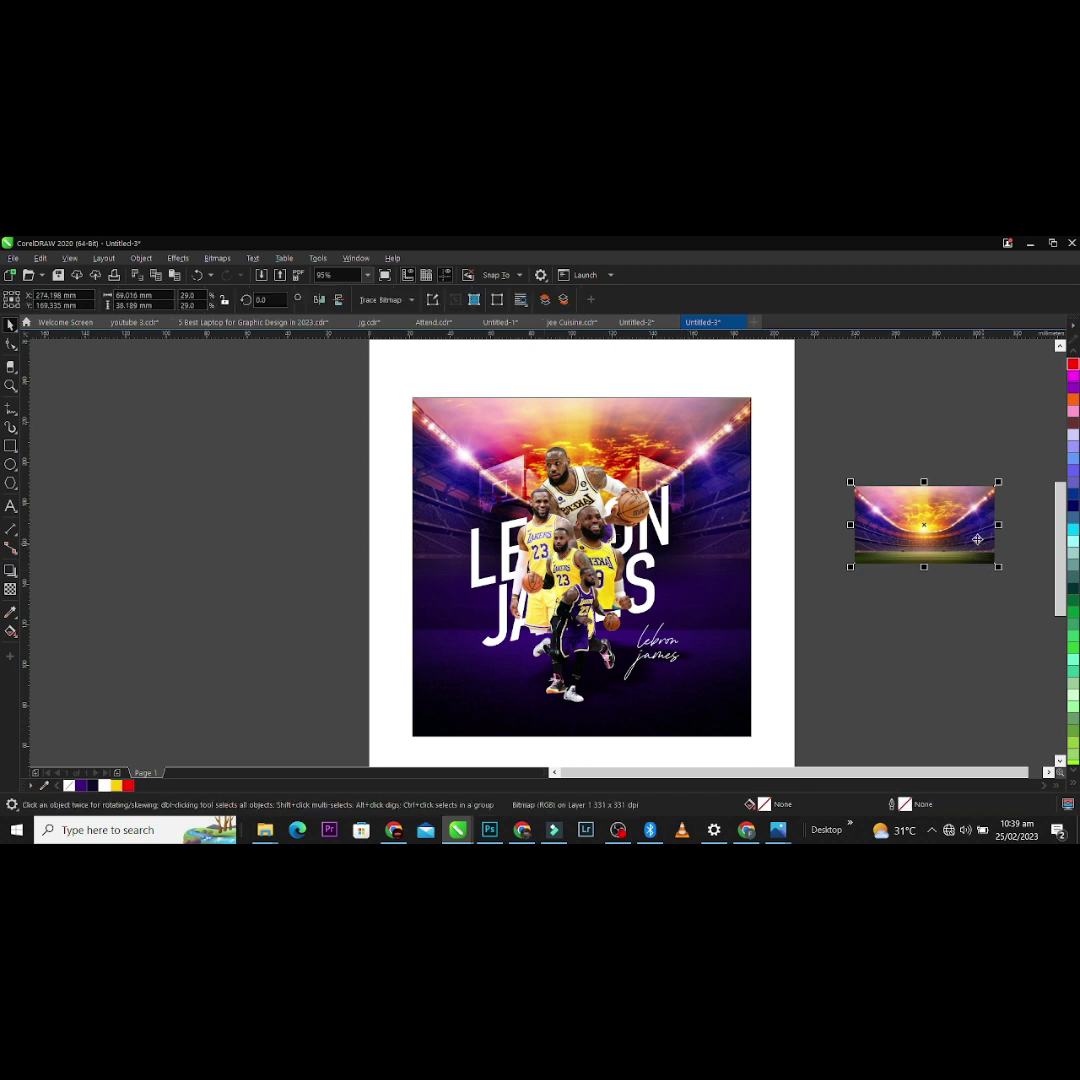
left_click_drag(957, 521, 924, 564)
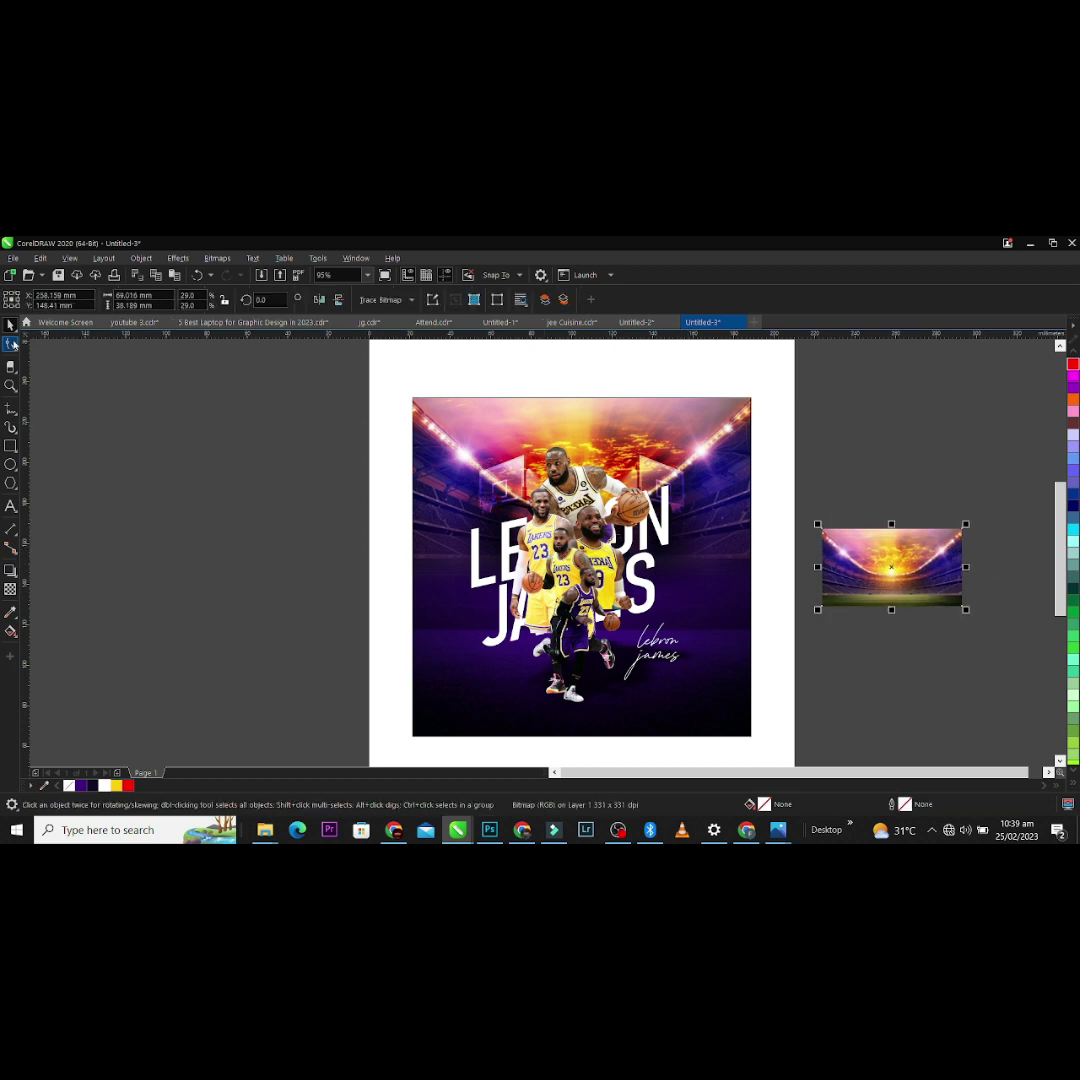
left_click(13, 343)
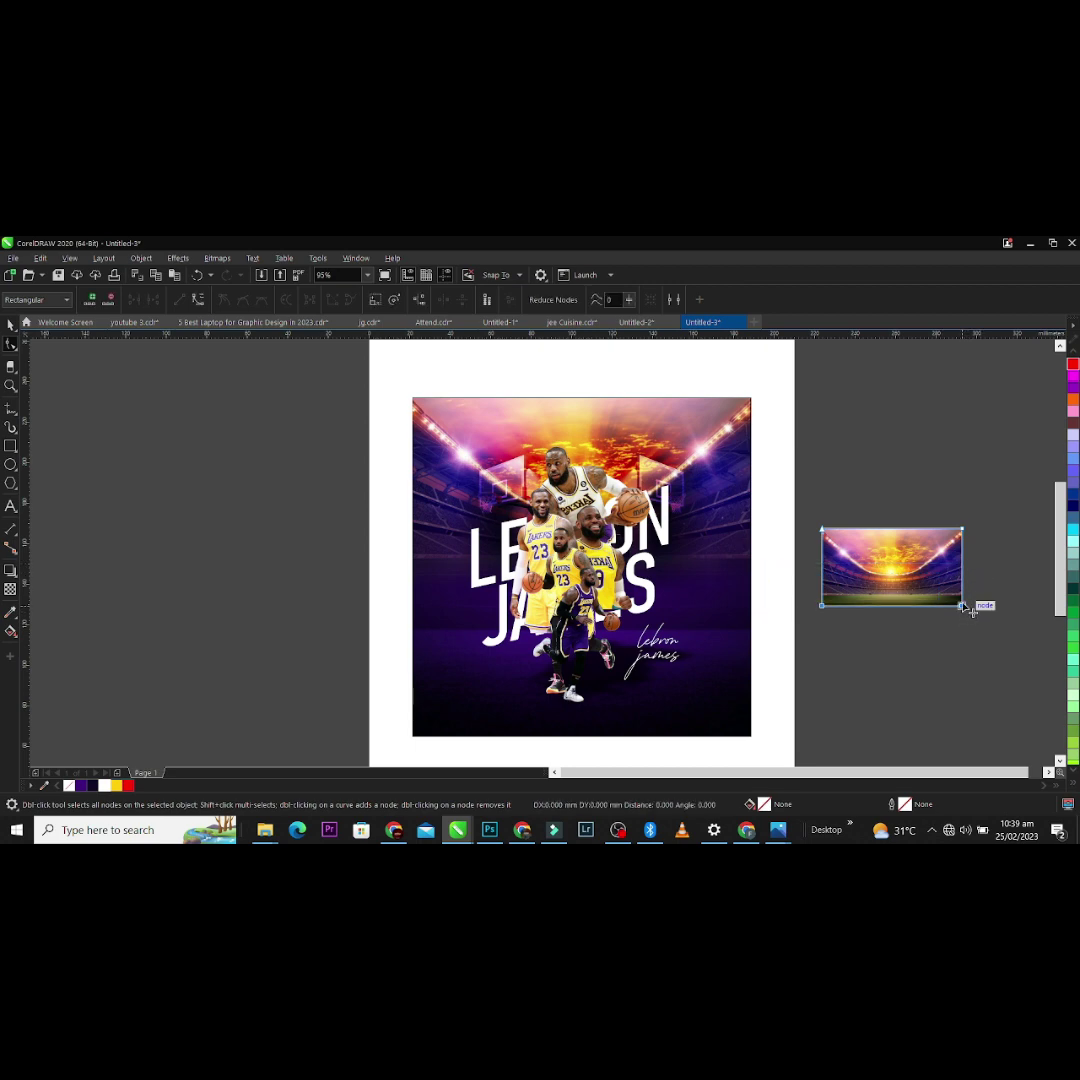
left_click_drag(963, 605, 963, 591)
key("space")
Step: Try the Overlay merge mode on the cropped stadium image and set its merge mode to Screen
left_click(11, 589)
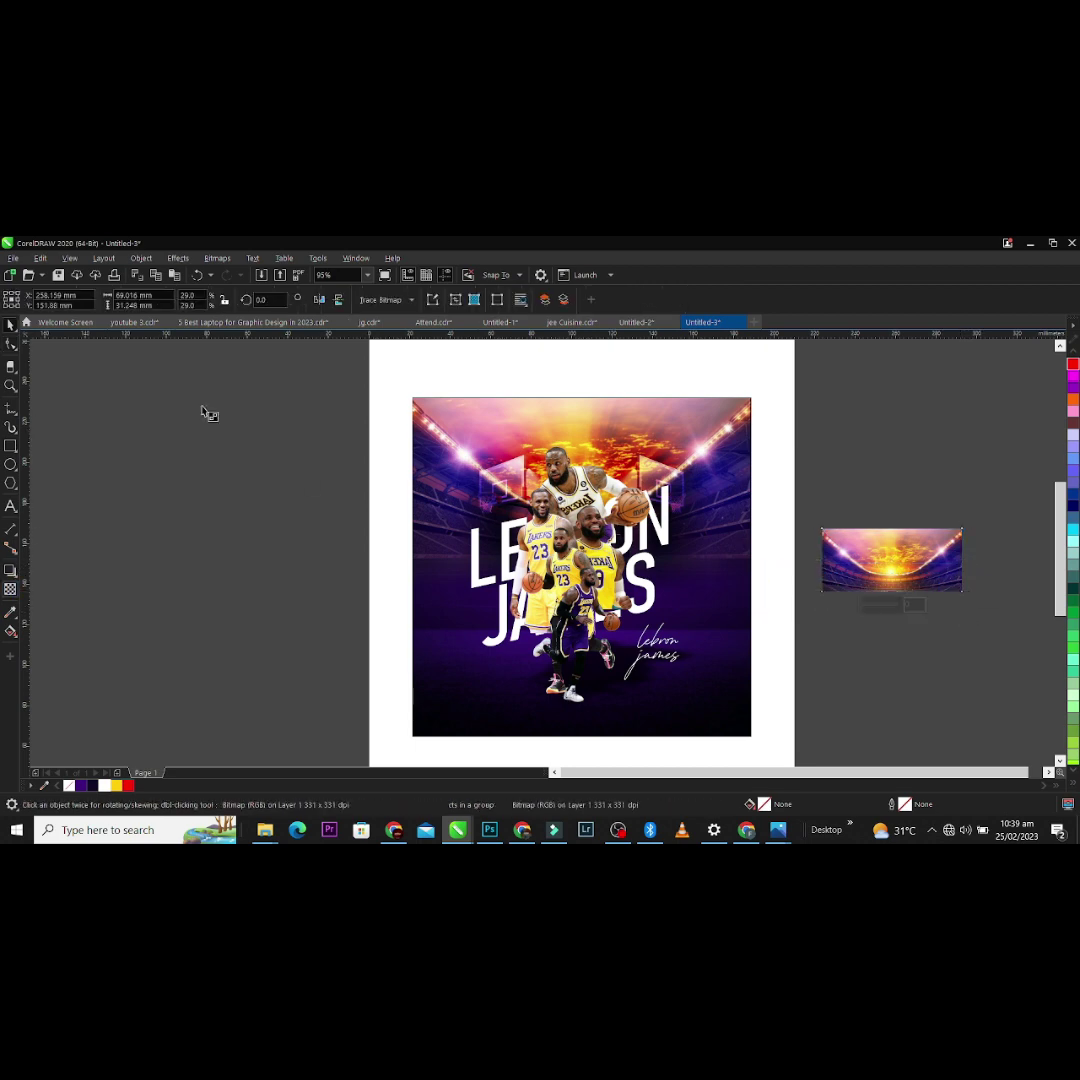
left_click(10, 589)
left_click(175, 300)
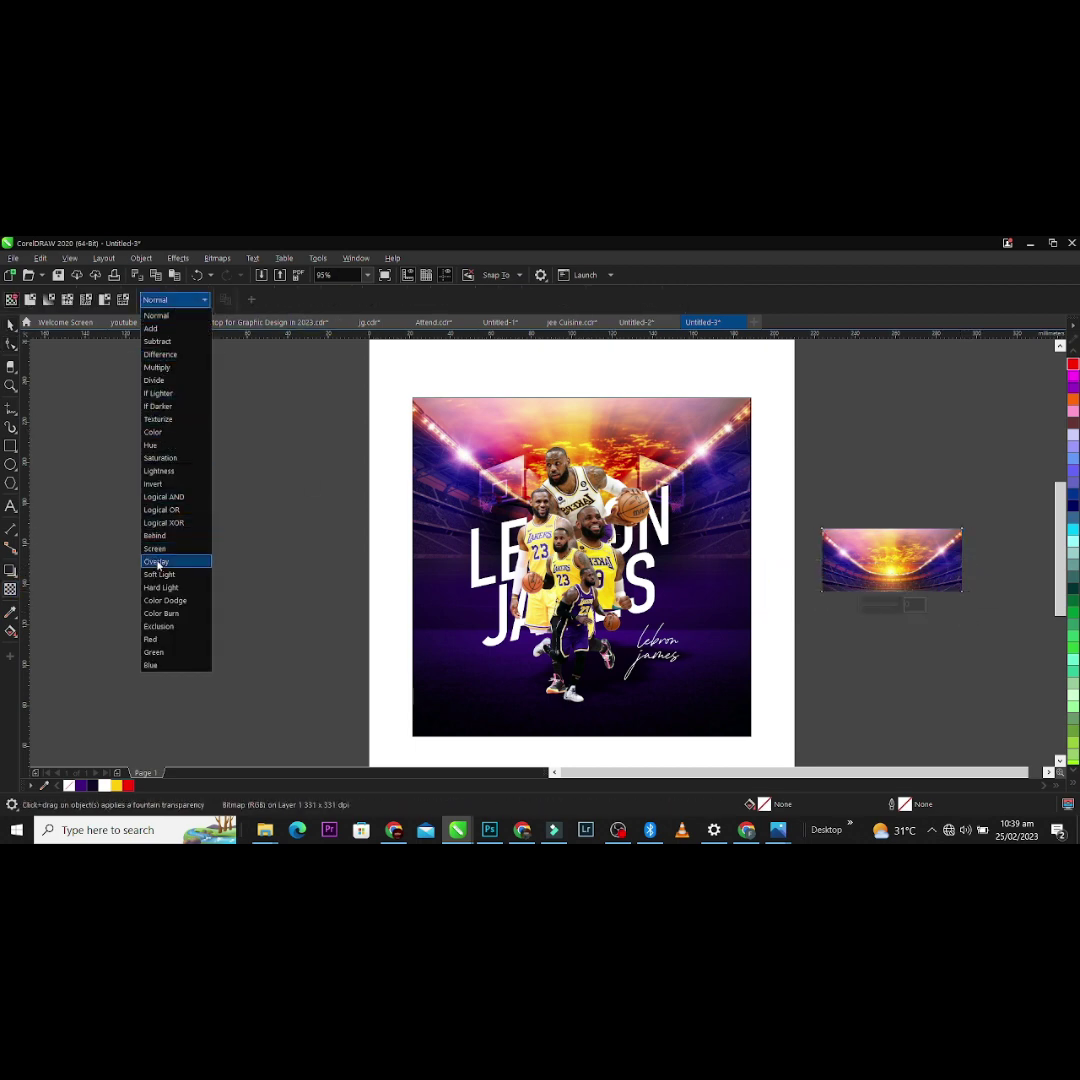
left_click(157, 562)
left_click(168, 300)
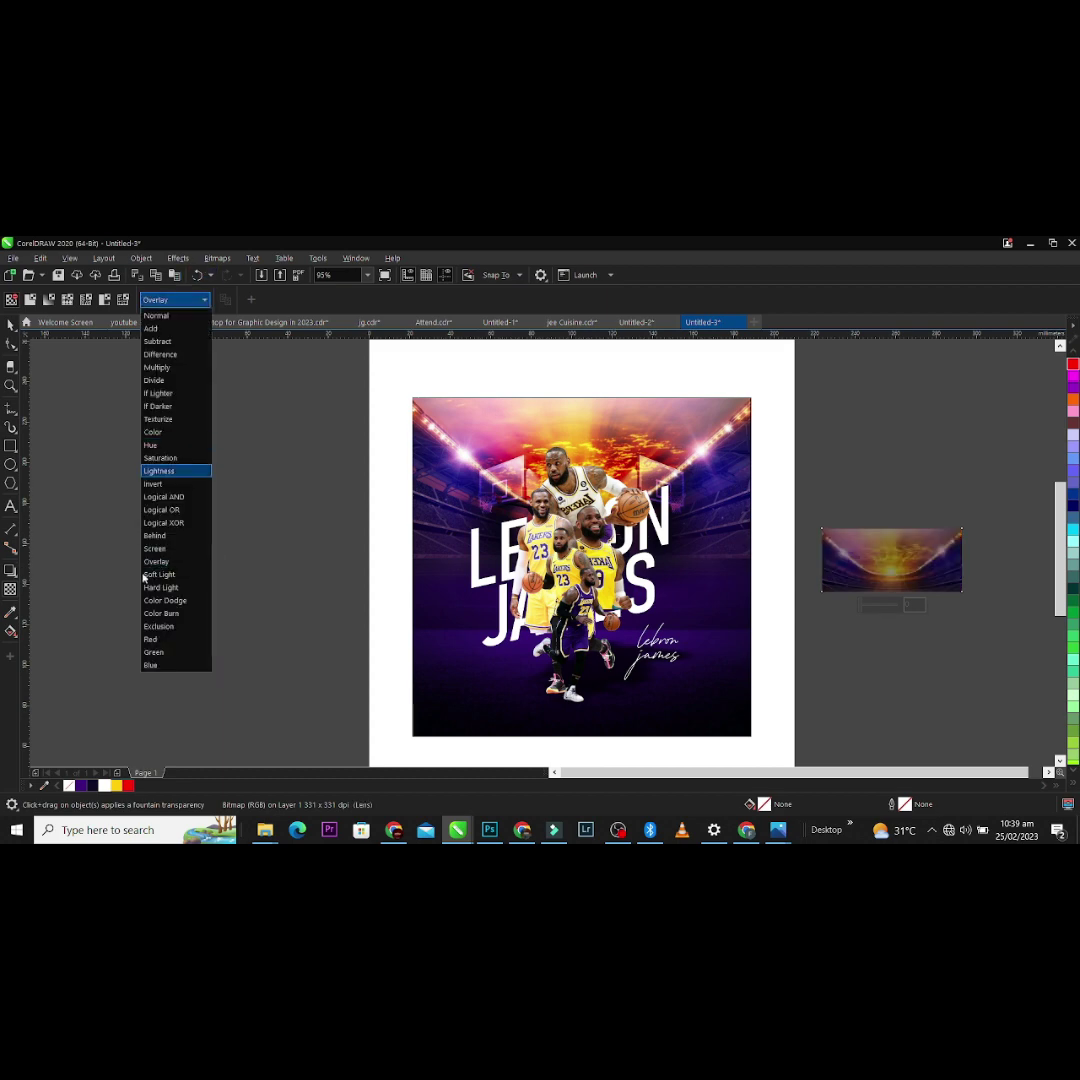
left_click(157, 564)
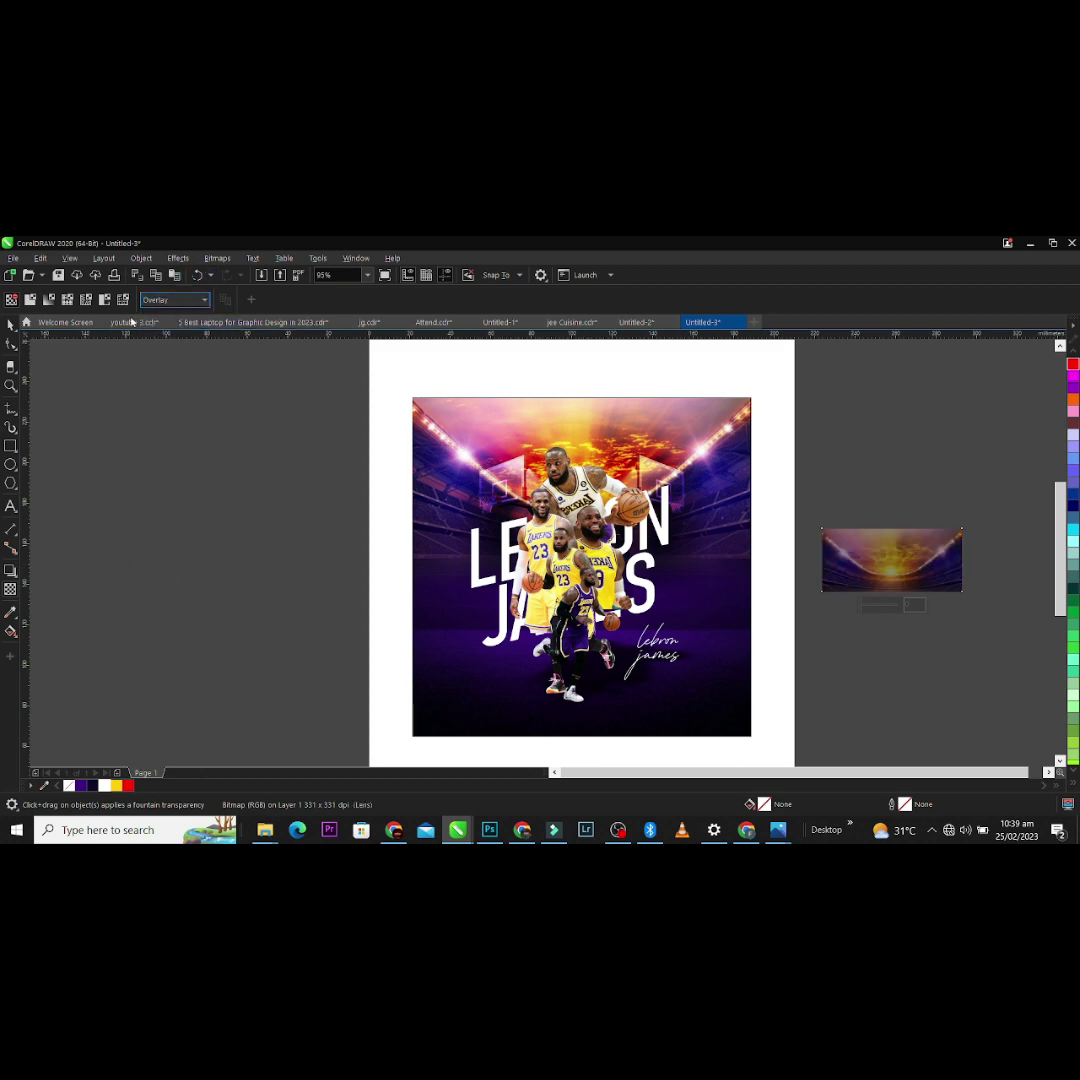
left_click(154, 301)
left_click(160, 548)
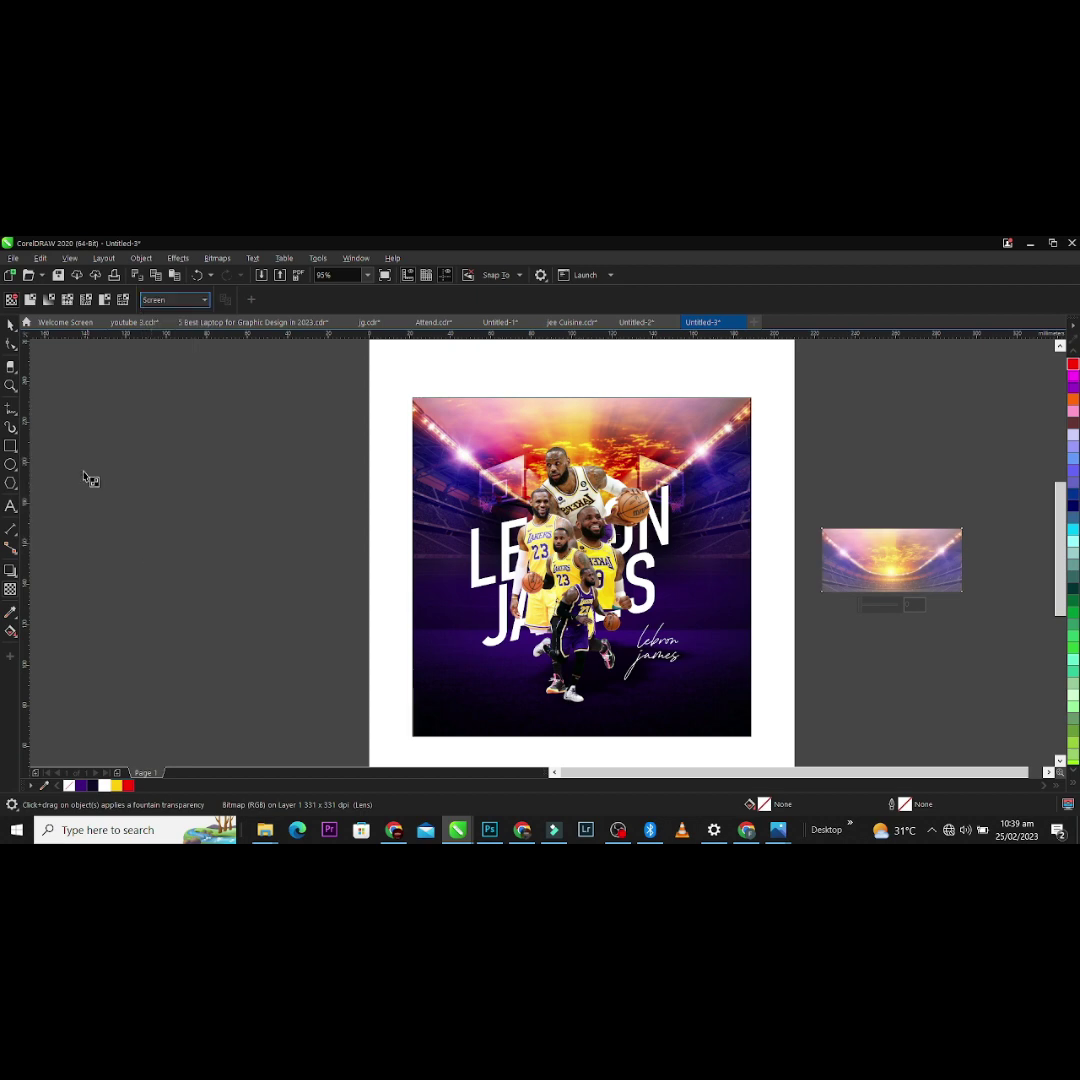
Step: Place the stadium image over the players in the middle of the poster and enlarge it to about 112 mm wide
left_click(12, 326)
left_click_drag(864, 580, 536, 611)
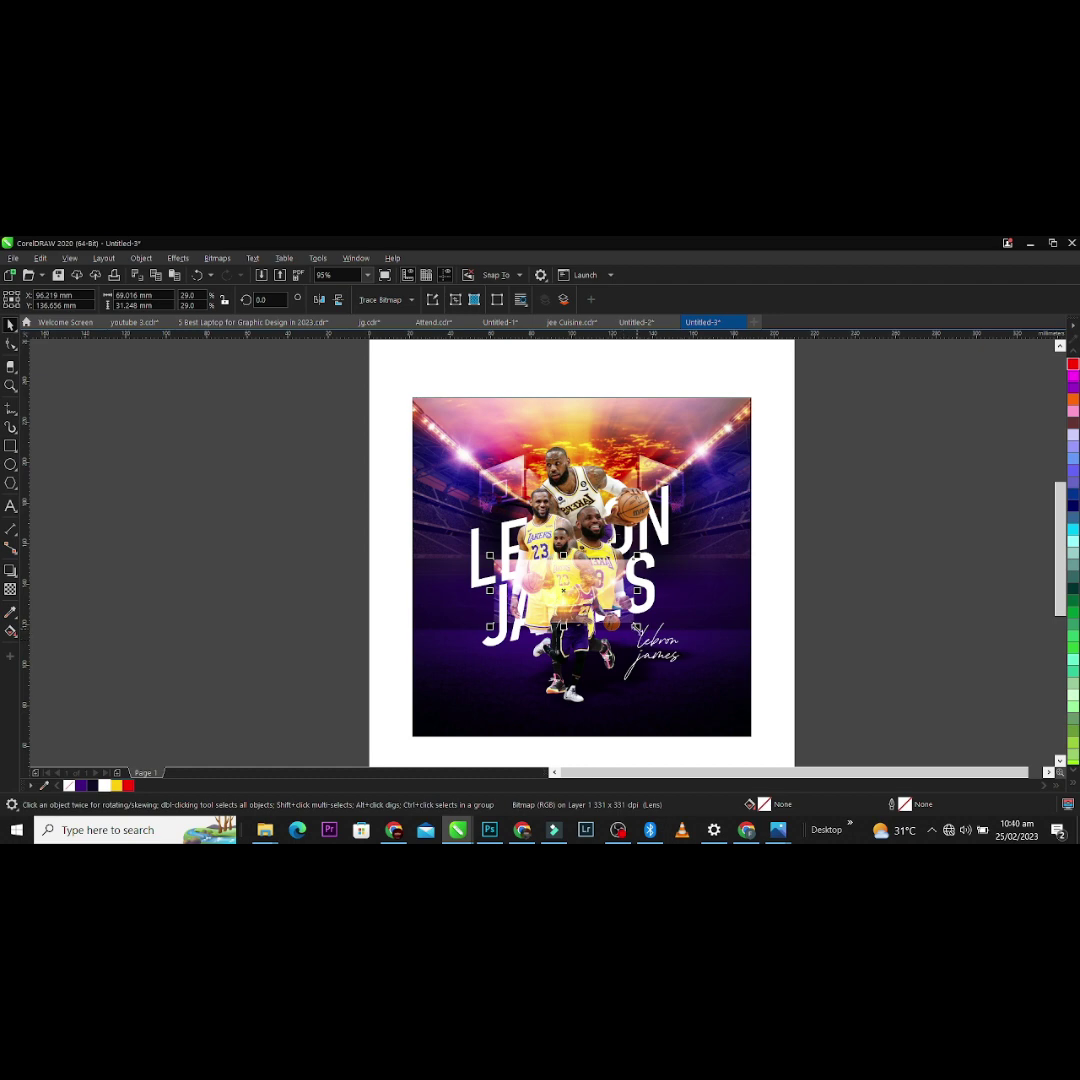
left_click_drag(637, 627, 681, 659)
key("F2")
left_click_drag(315, 432, 806, 770)
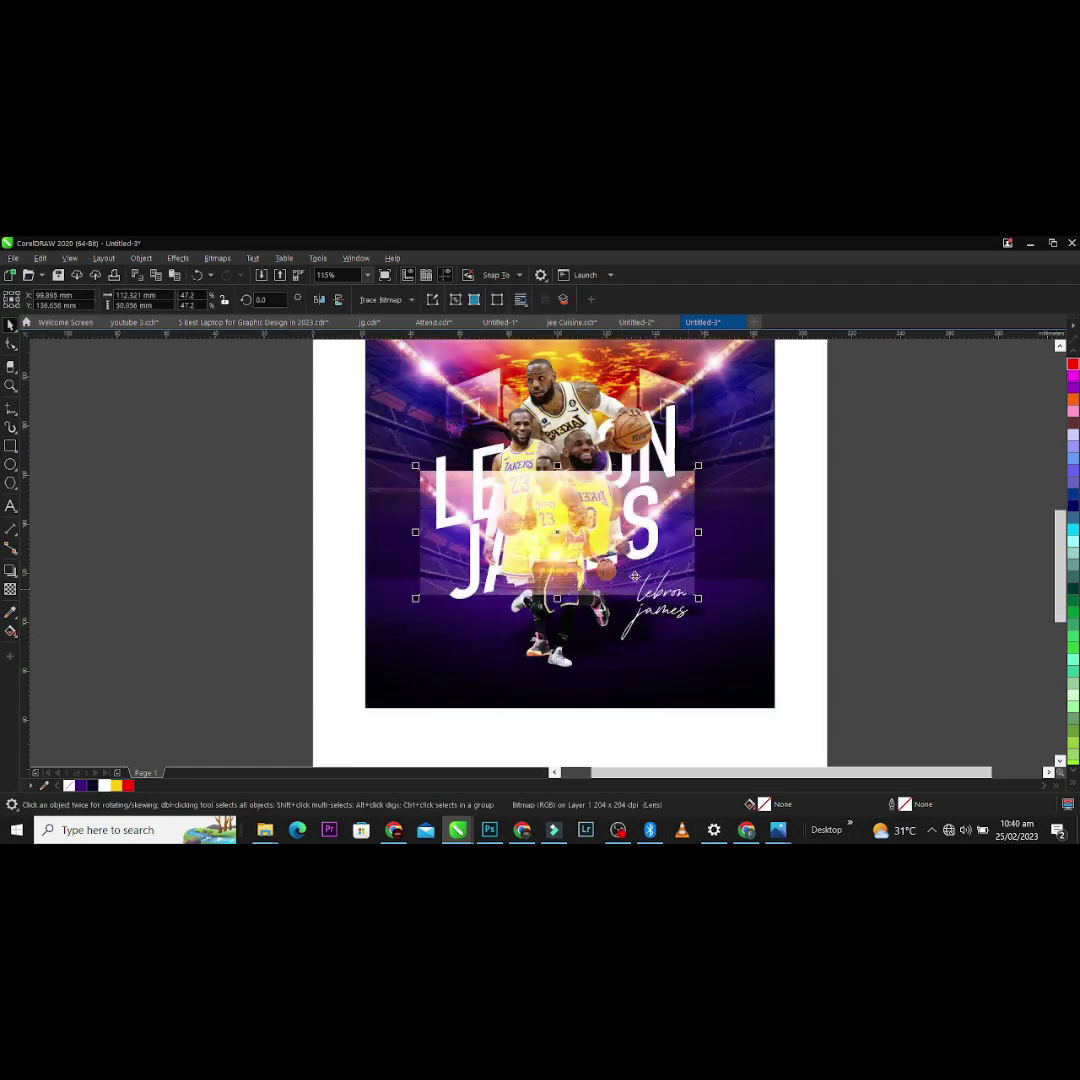
Step: Try a uniform transparency on the stadium image overlaying the players and delete the image
left_click(10, 589)
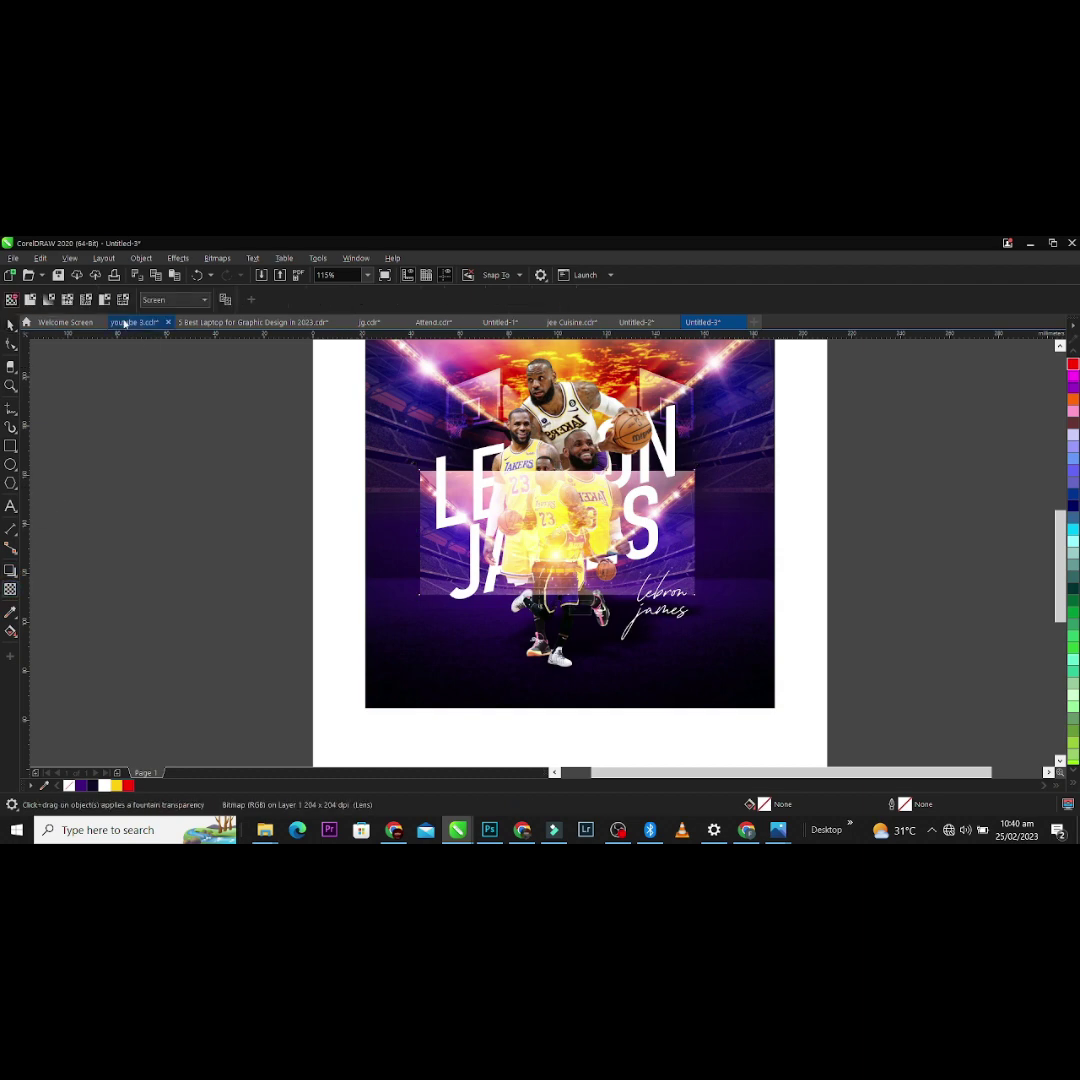
left_click(32, 302)
left_click(124, 300)
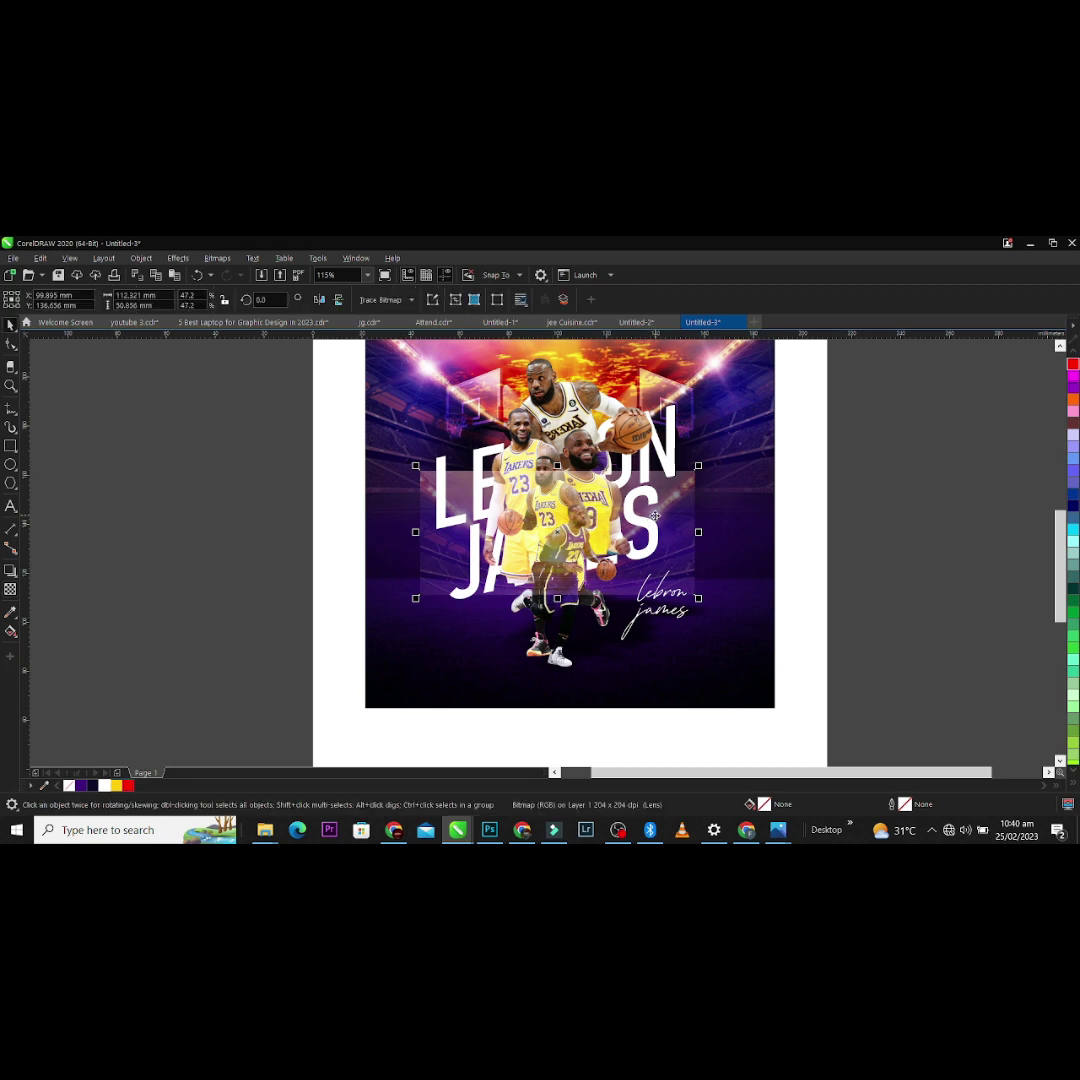
key("Delete")
Step: Draw a strip about 6.4 mm high across the full poster width below the front player's feet and fill it purple (R62 G13 B131)
key("z")
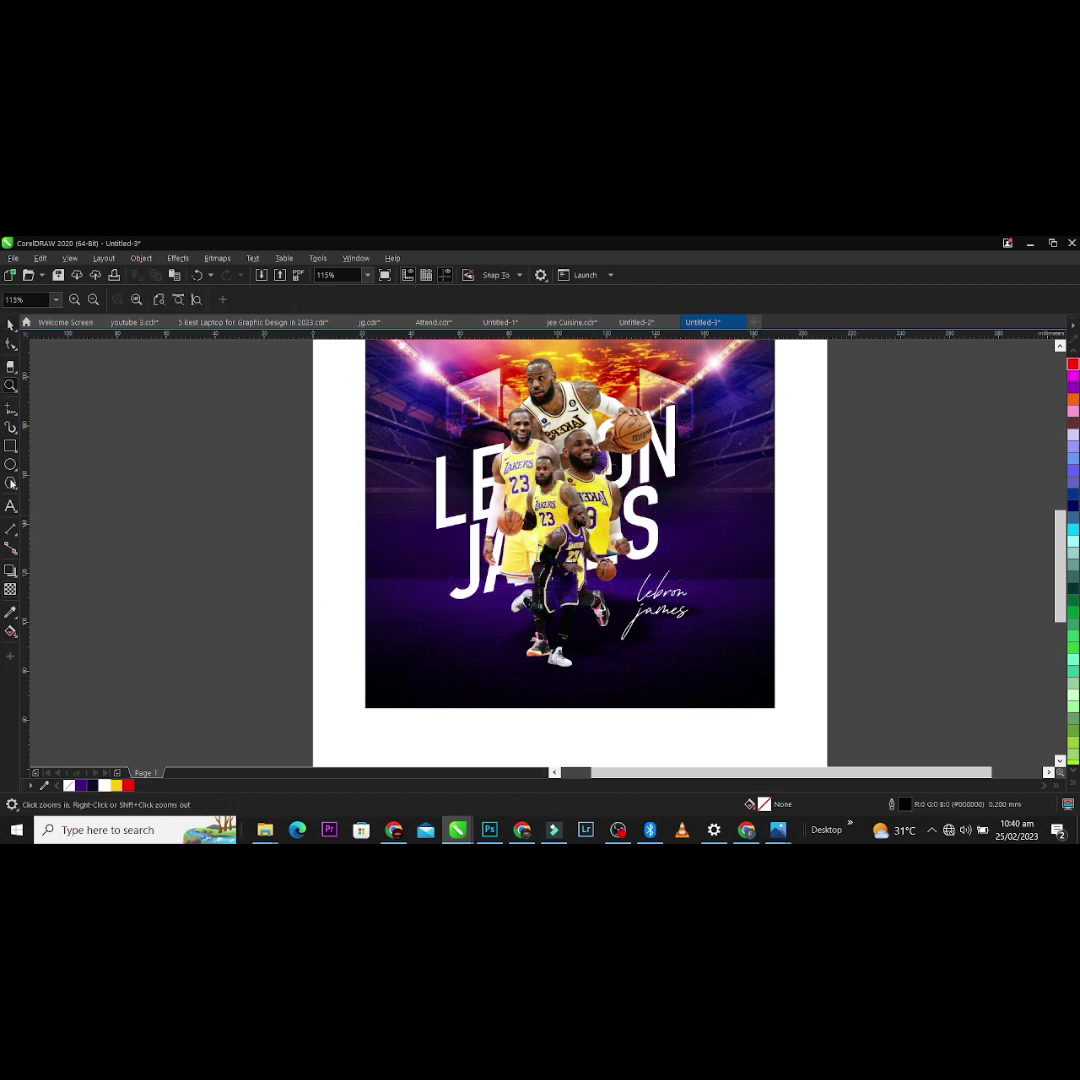
key("F6")
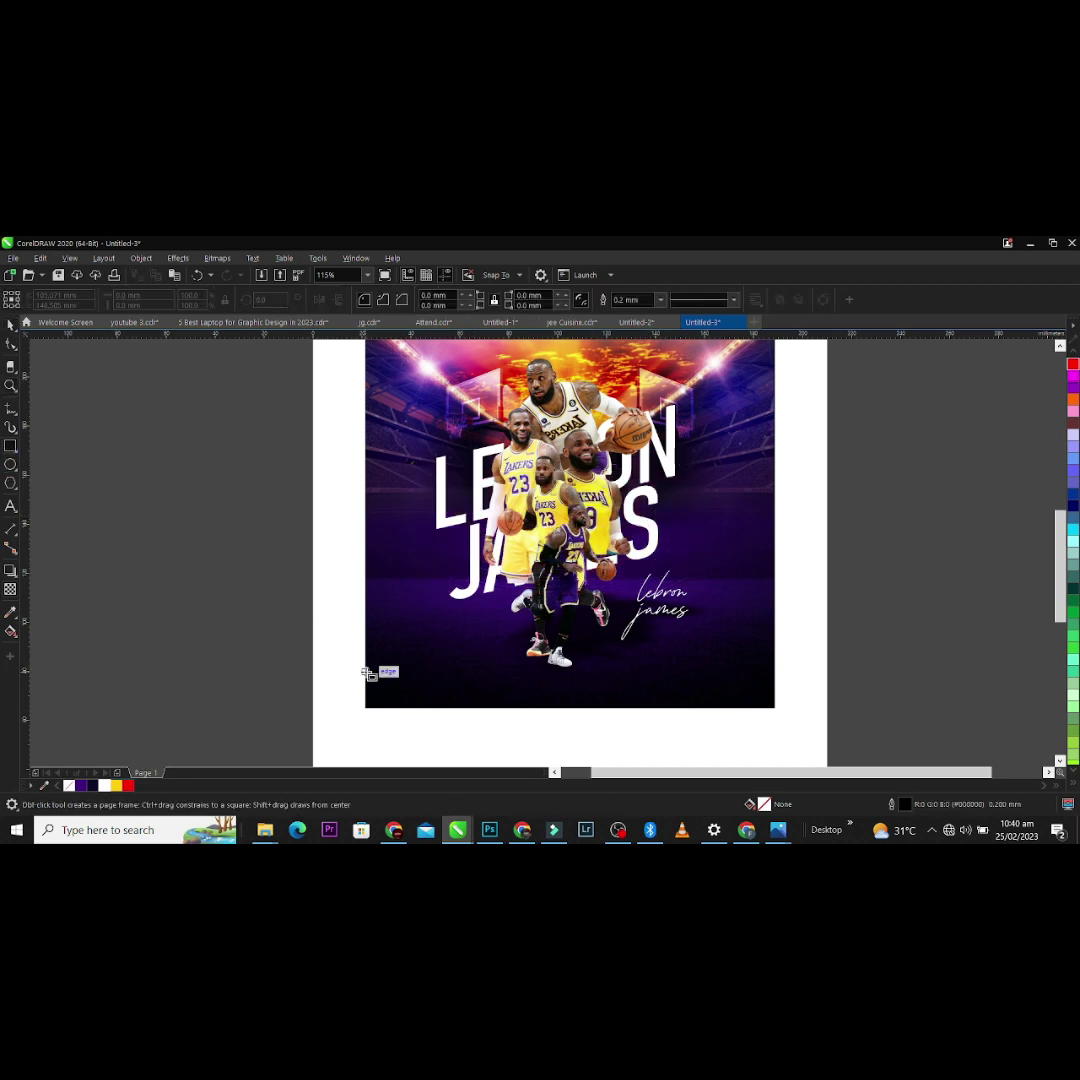
mouse_move(369, 674)
left_mouse_down()
mouse_move(836, 718)
mouse_move(788, 689)
mouse_move(774, 694)
mouse_move(783, 692)
left_mouse_up()
key("space")
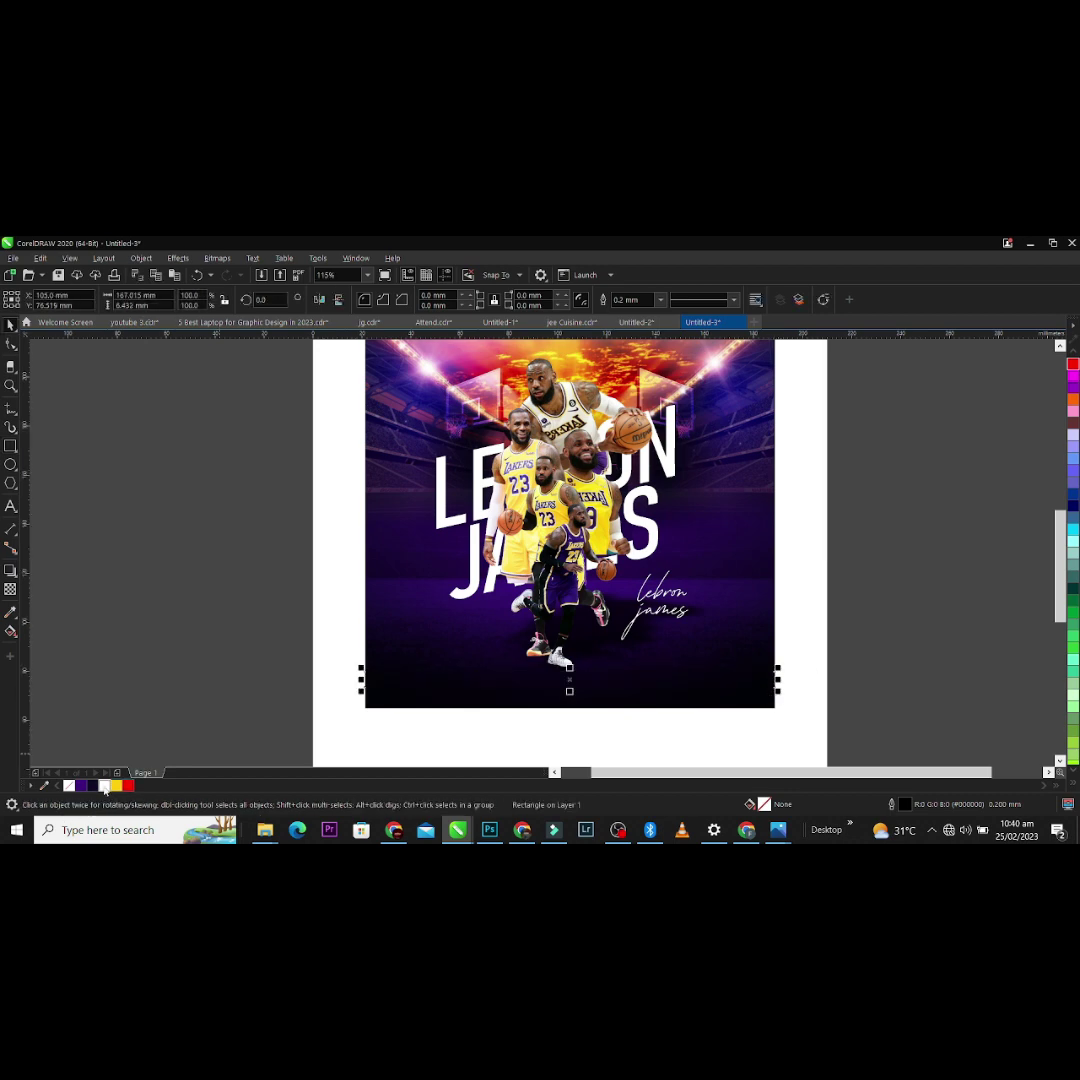
left_click(116, 786)
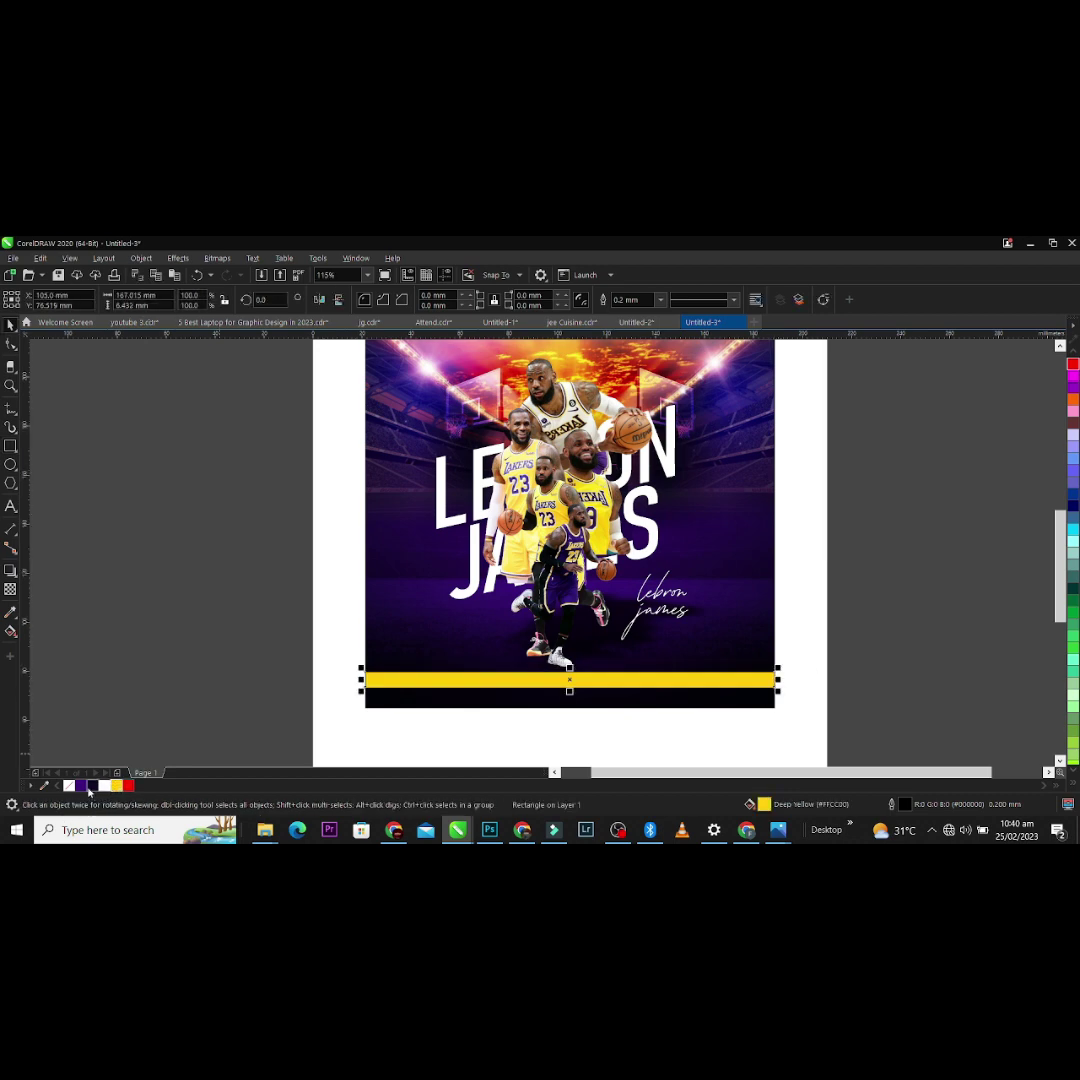
left_click(82, 786)
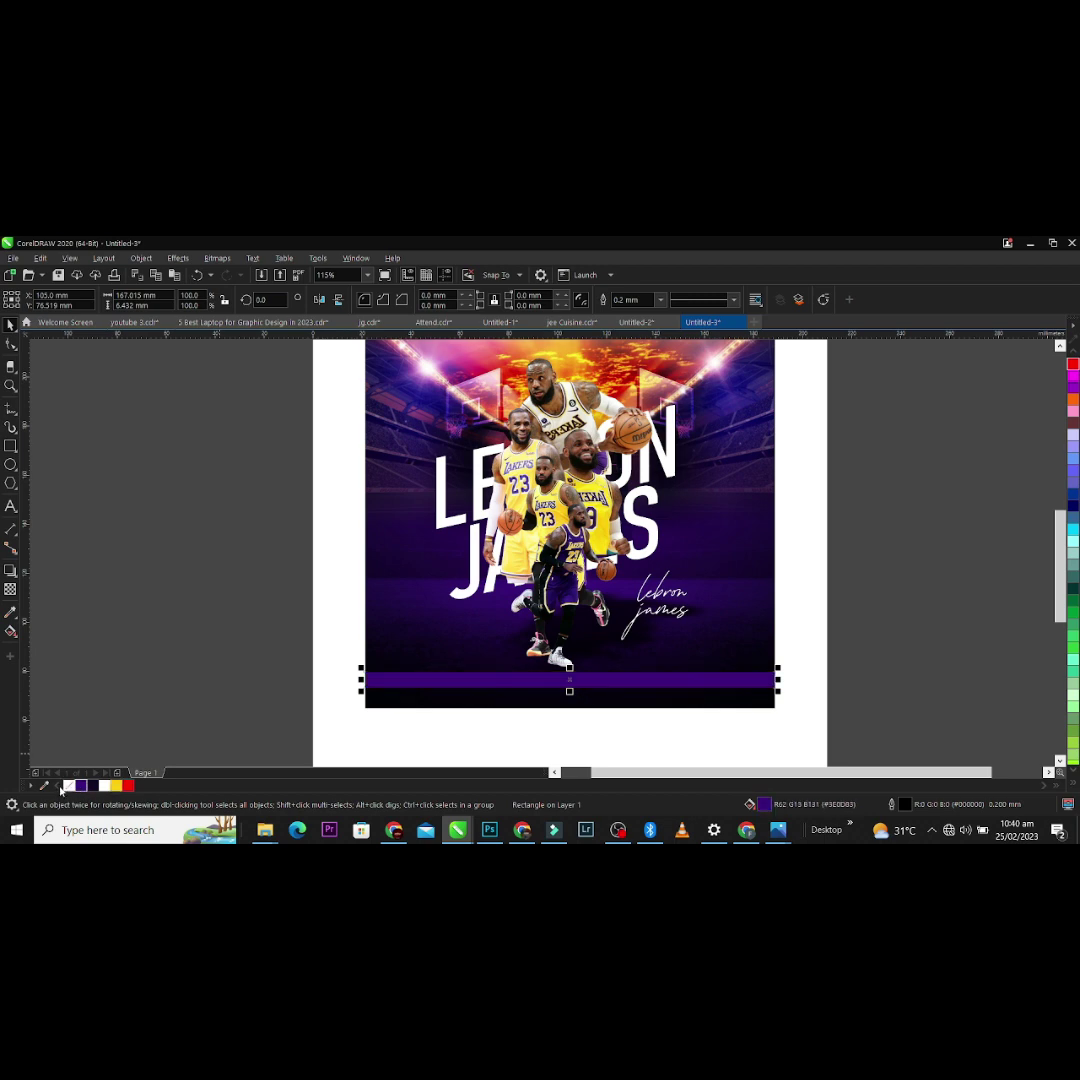
key("Escape")
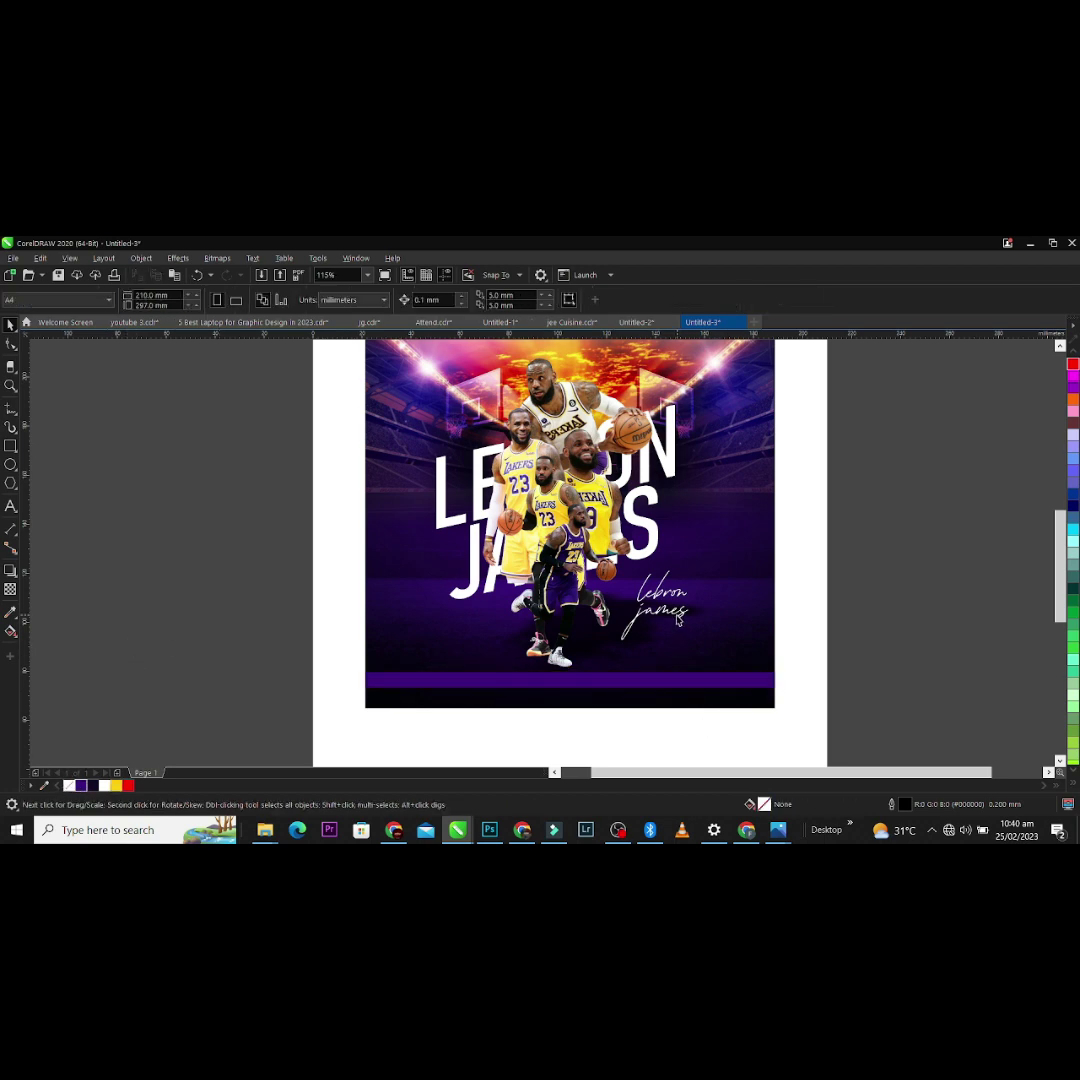
left_click(677, 614)
left_click(897, 560)
left_click_drag(870, 538, 576, 669)
left_click(679, 608)
Step: Add the text "LEBRON JAMES" in uppercase below the poster and set its font to Bahnschrift
left_click(10, 506)
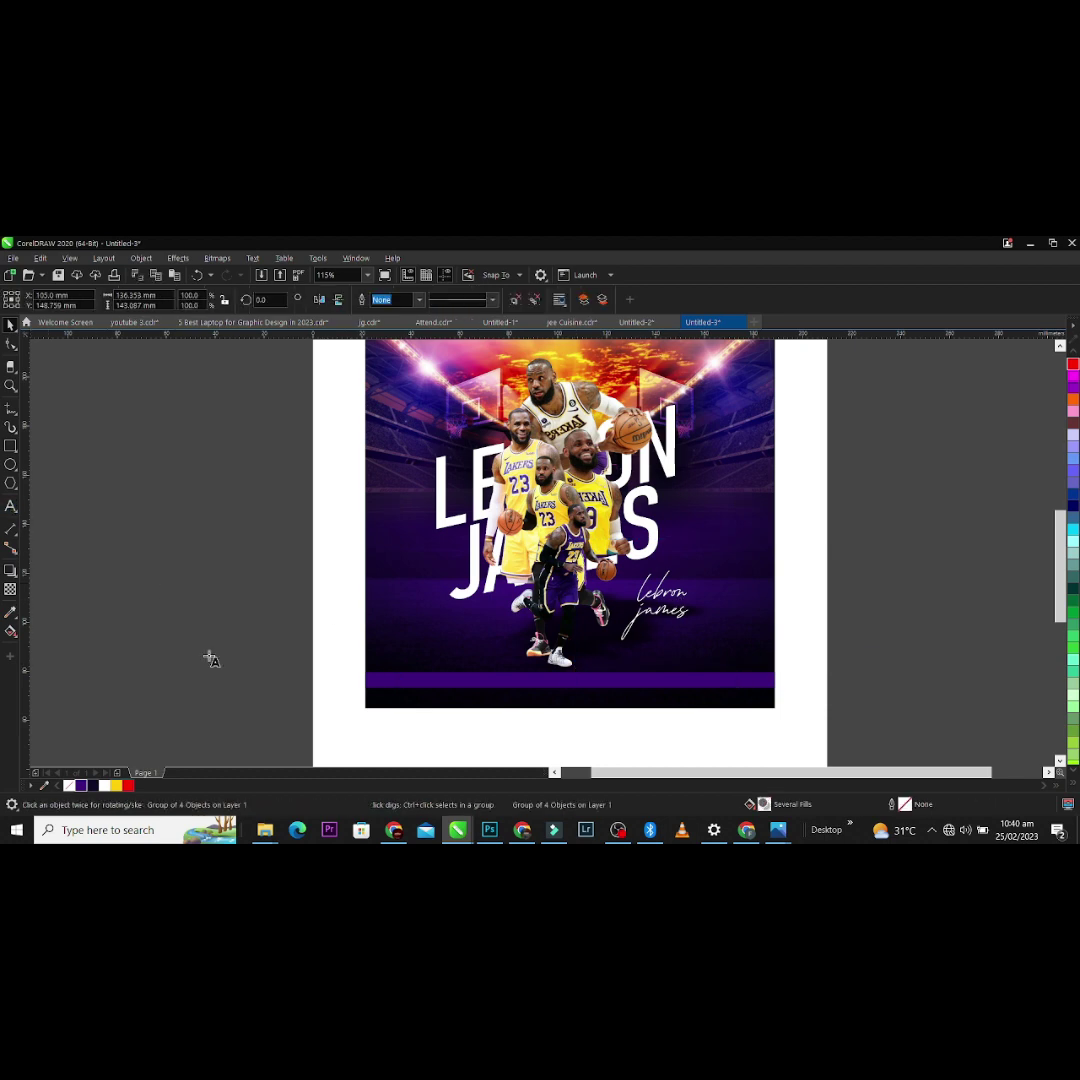
left_click(408, 745)
type("lebr")
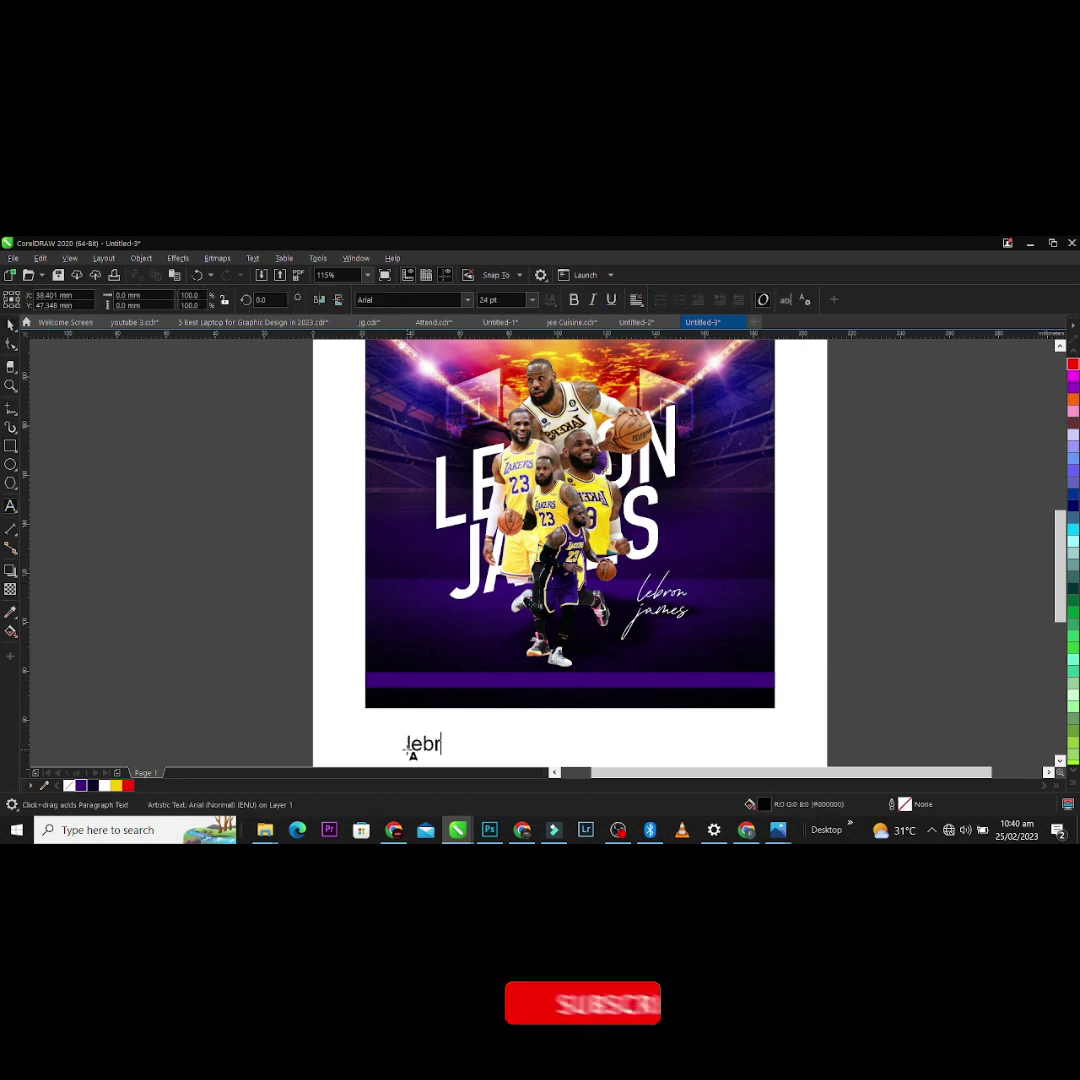
type("on je")
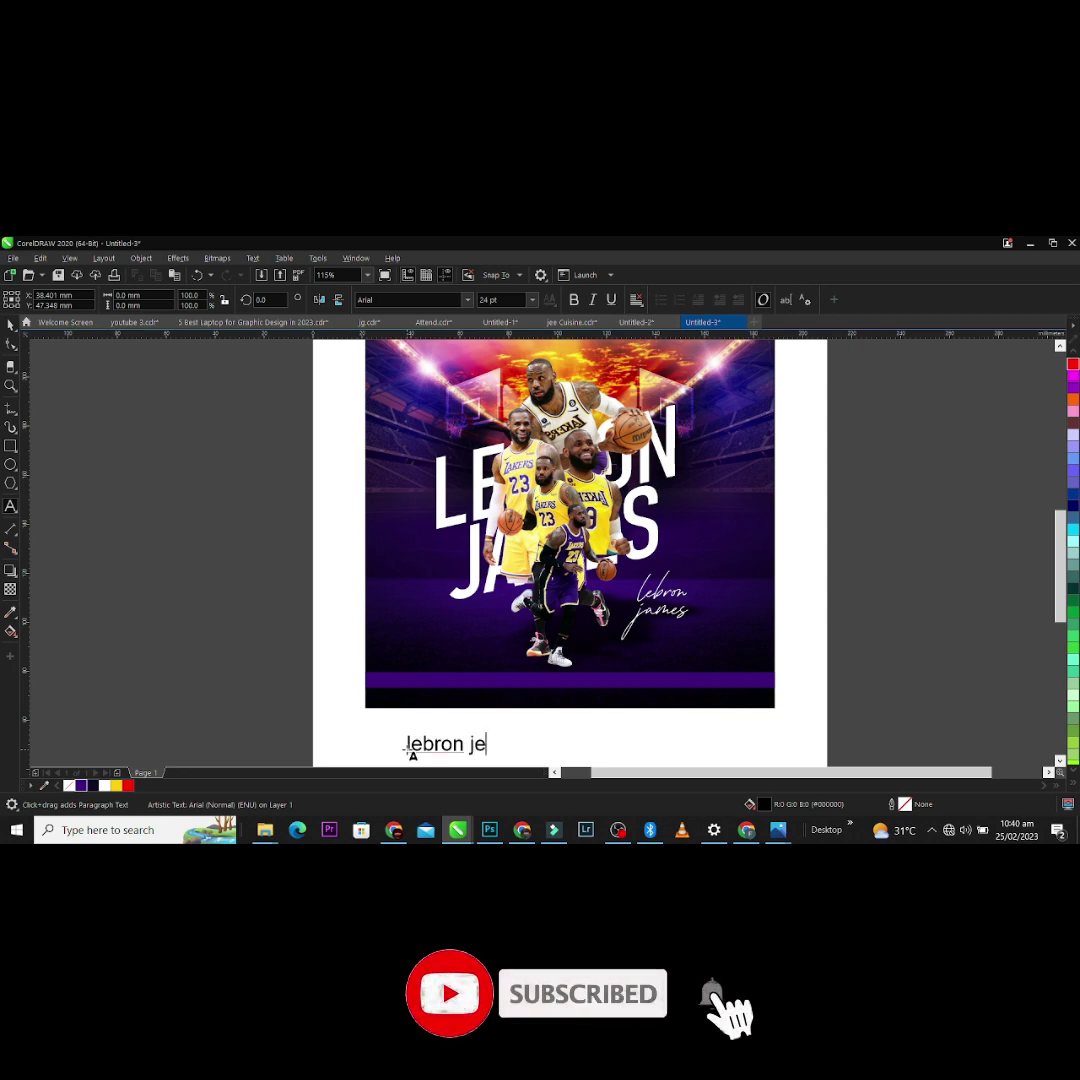
key("BackSpace")
type("ames")
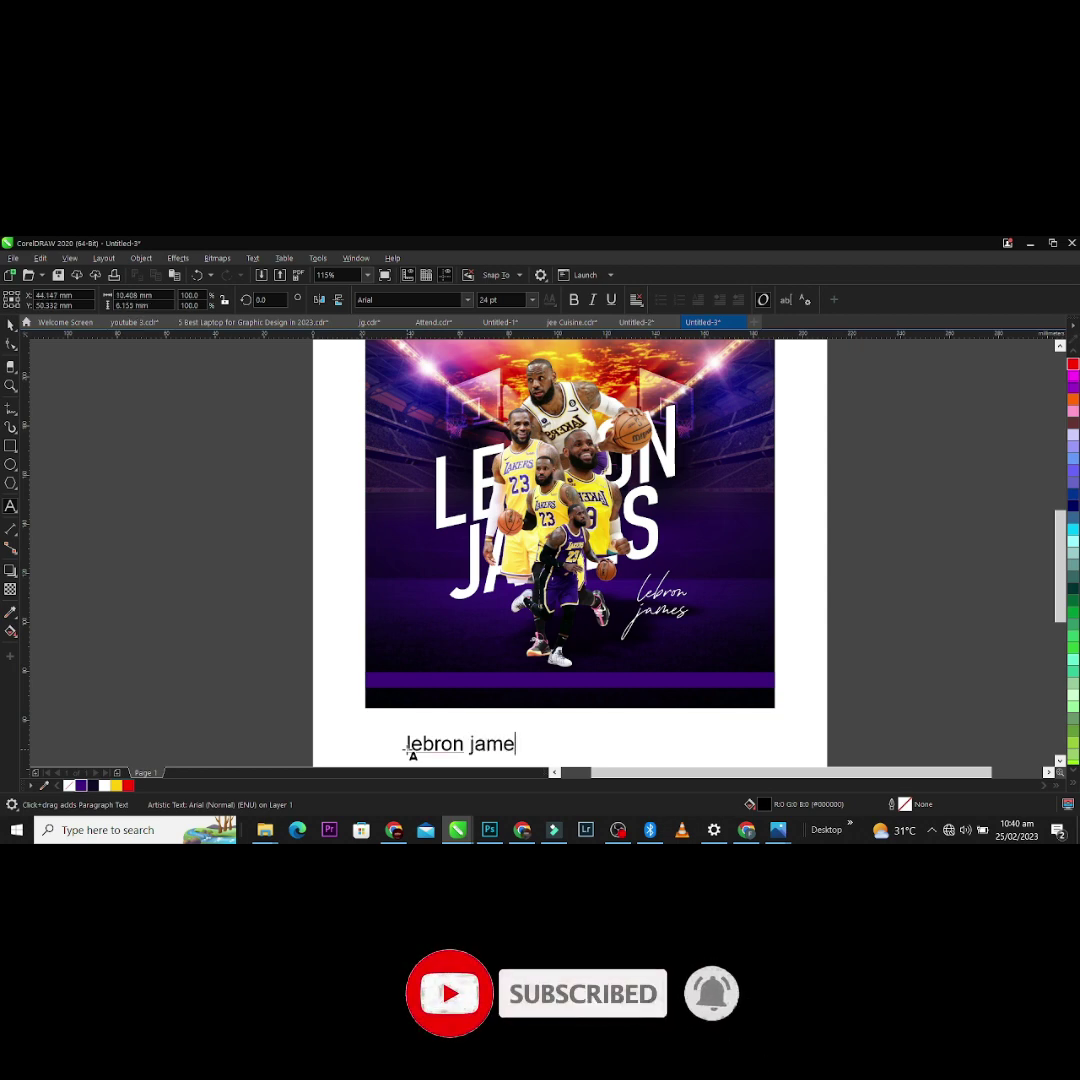
key("ctrl+a")
key("shift+F3")
key("u")
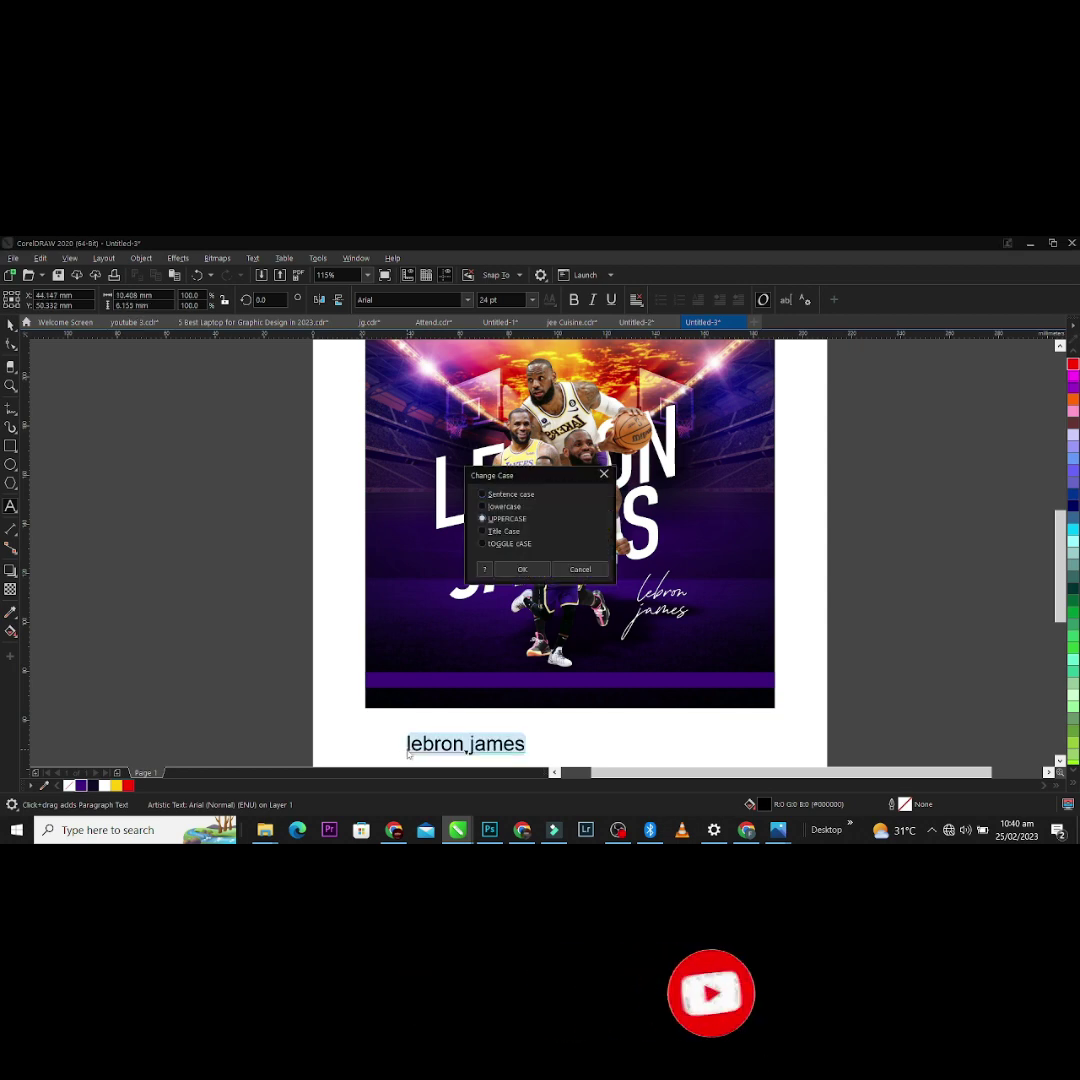
key("Return")
key("ctrl+space")
left_click(467, 301)
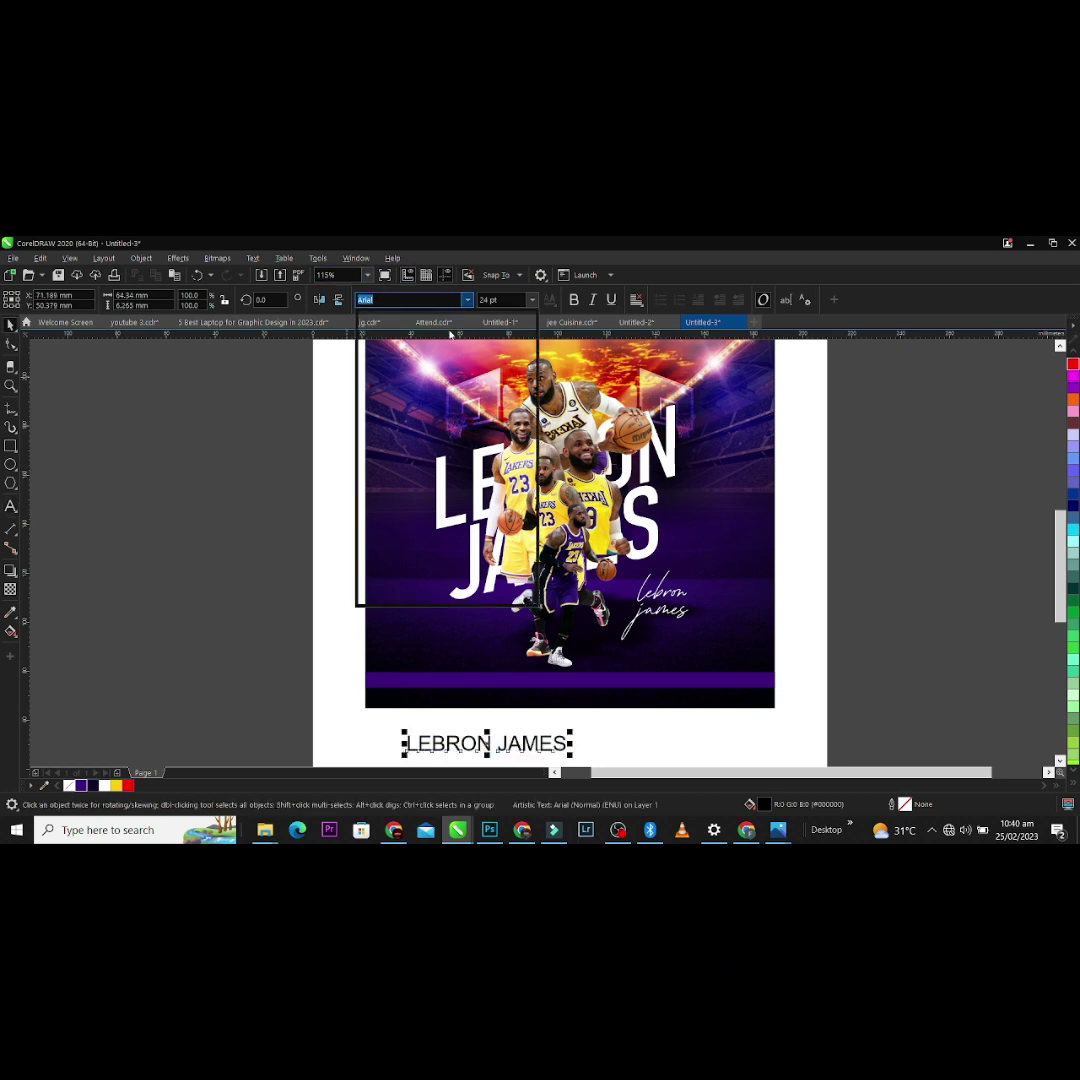
left_click(400, 341)
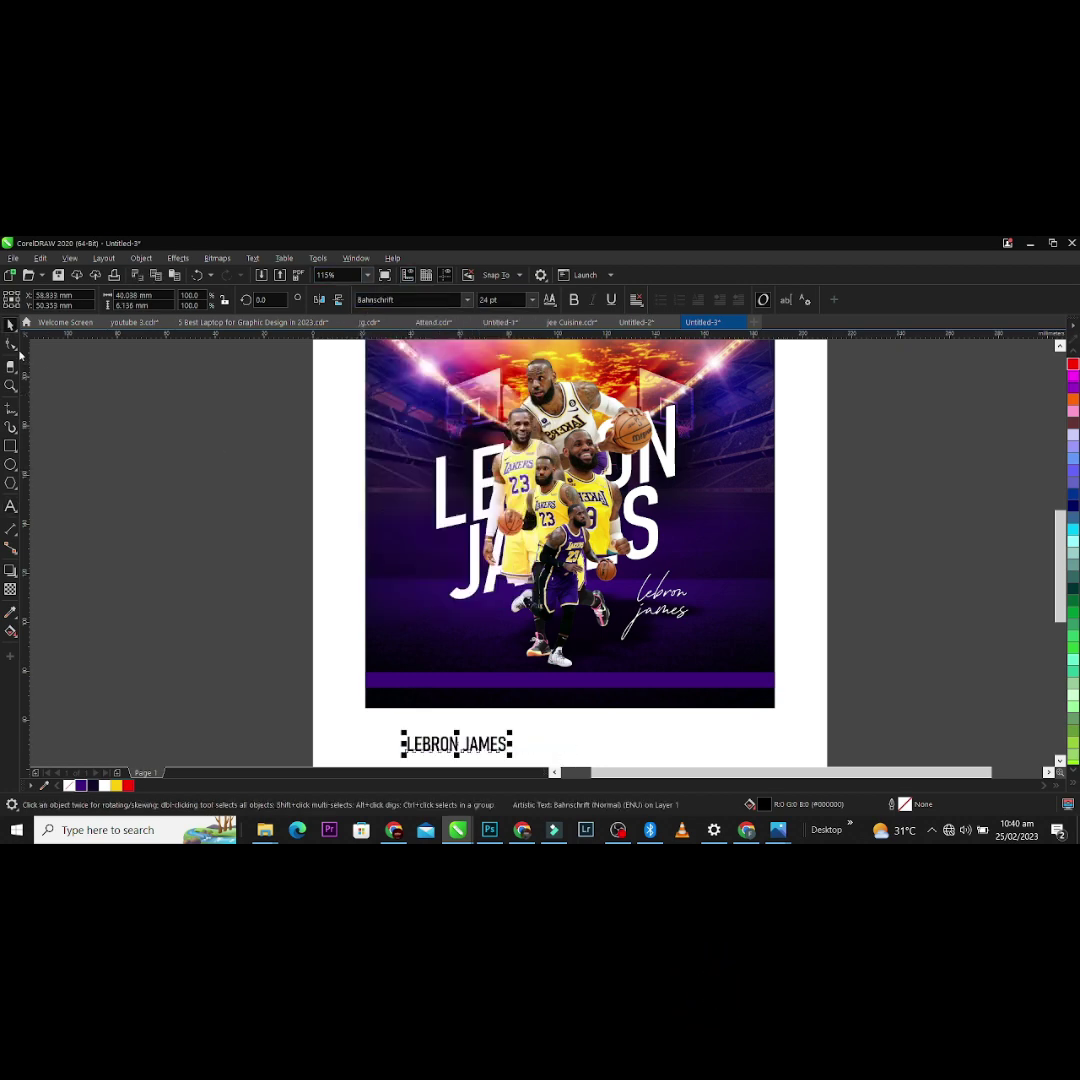
Step: Spread the letters of the text below the poster to about 63 mm wide at 14.081 pt and fill it white
key("F10")
left_click_drag(511, 757, 569, 716)
key("space")
left_click(105, 787)
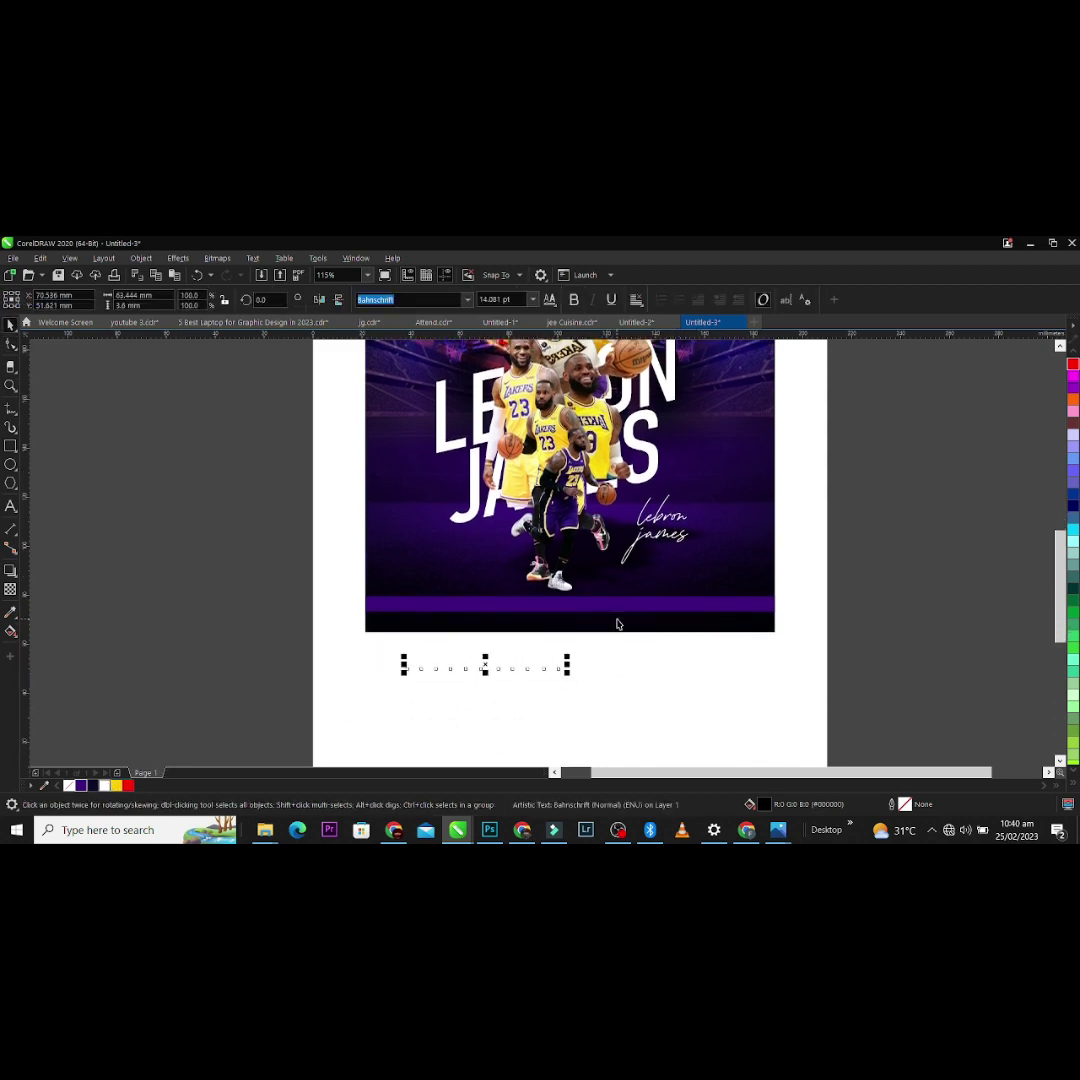
Step: Centre the white LEBRON JAMES text on the purple strip and scale it down to about 39 mm wide
left_click(623, 606, "shift")
key("c")
key("e")
left_click(648, 622)
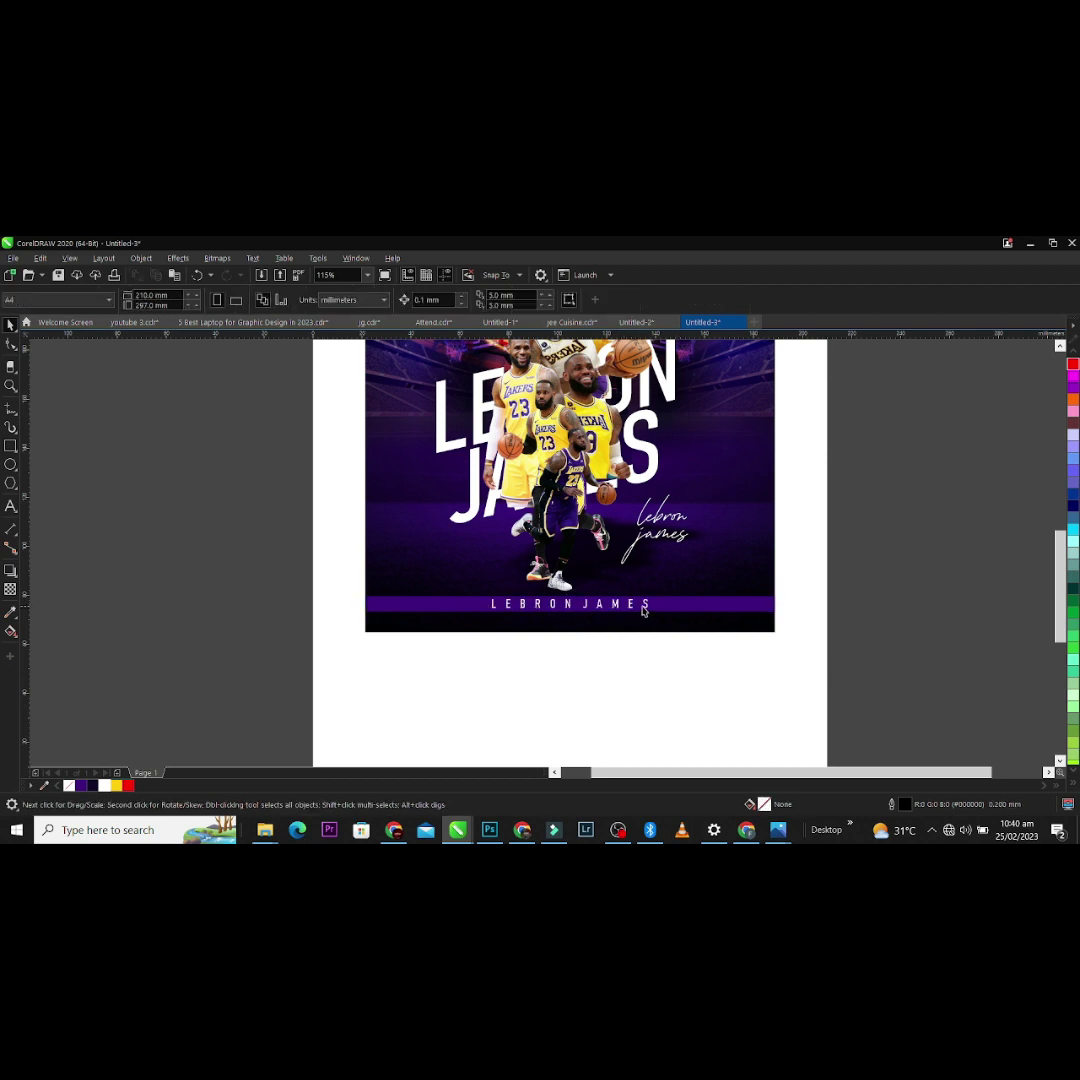
left_click(645, 605)
left_click_drag(656, 595, 589, 583)
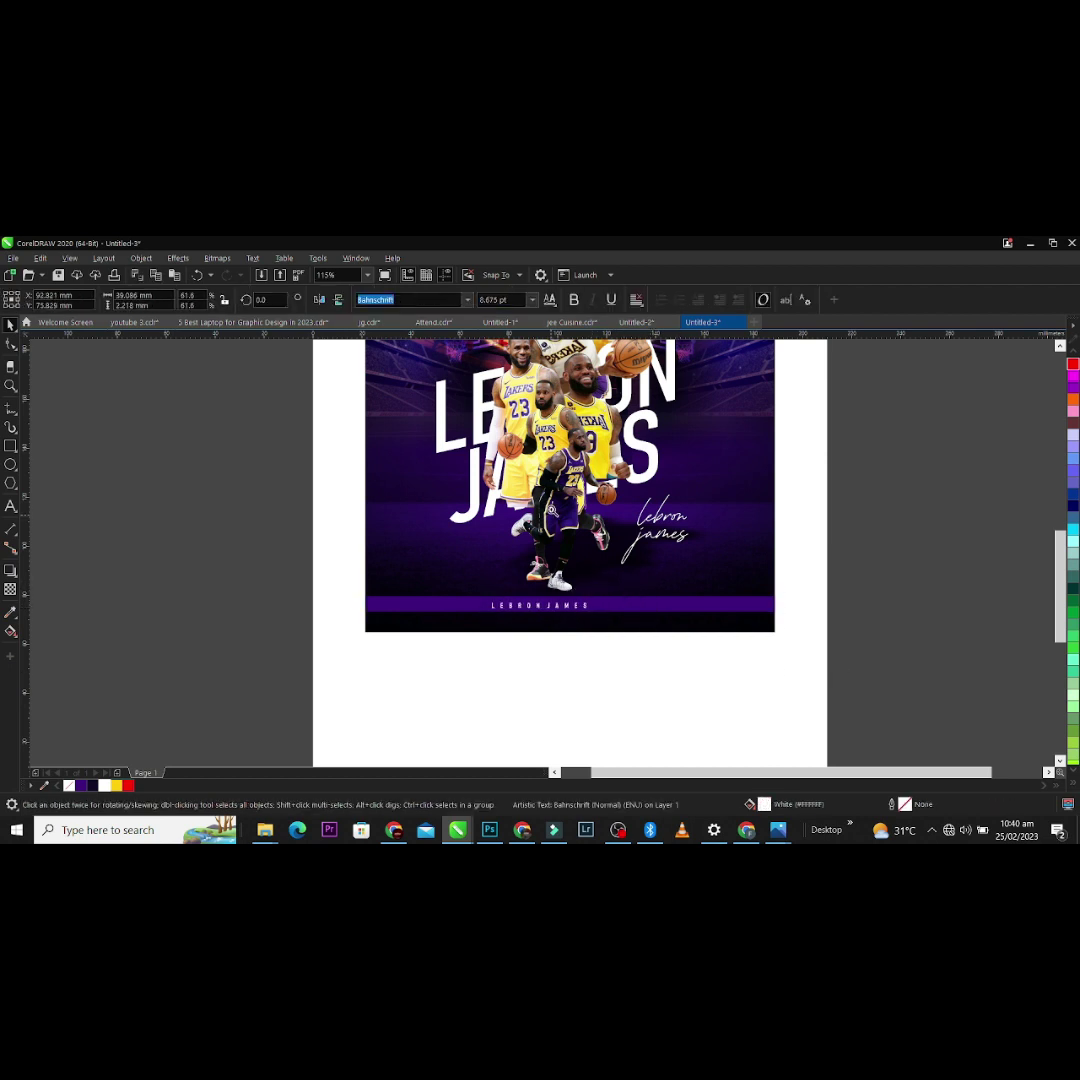
Step: Duplicate the large tilted LEBRON JAMES lettering over the players and enlarge the copy to about 142 mm wide
key("z")
right_click(820, 489)
key("space")
left_click(650, 513, "ctrl")
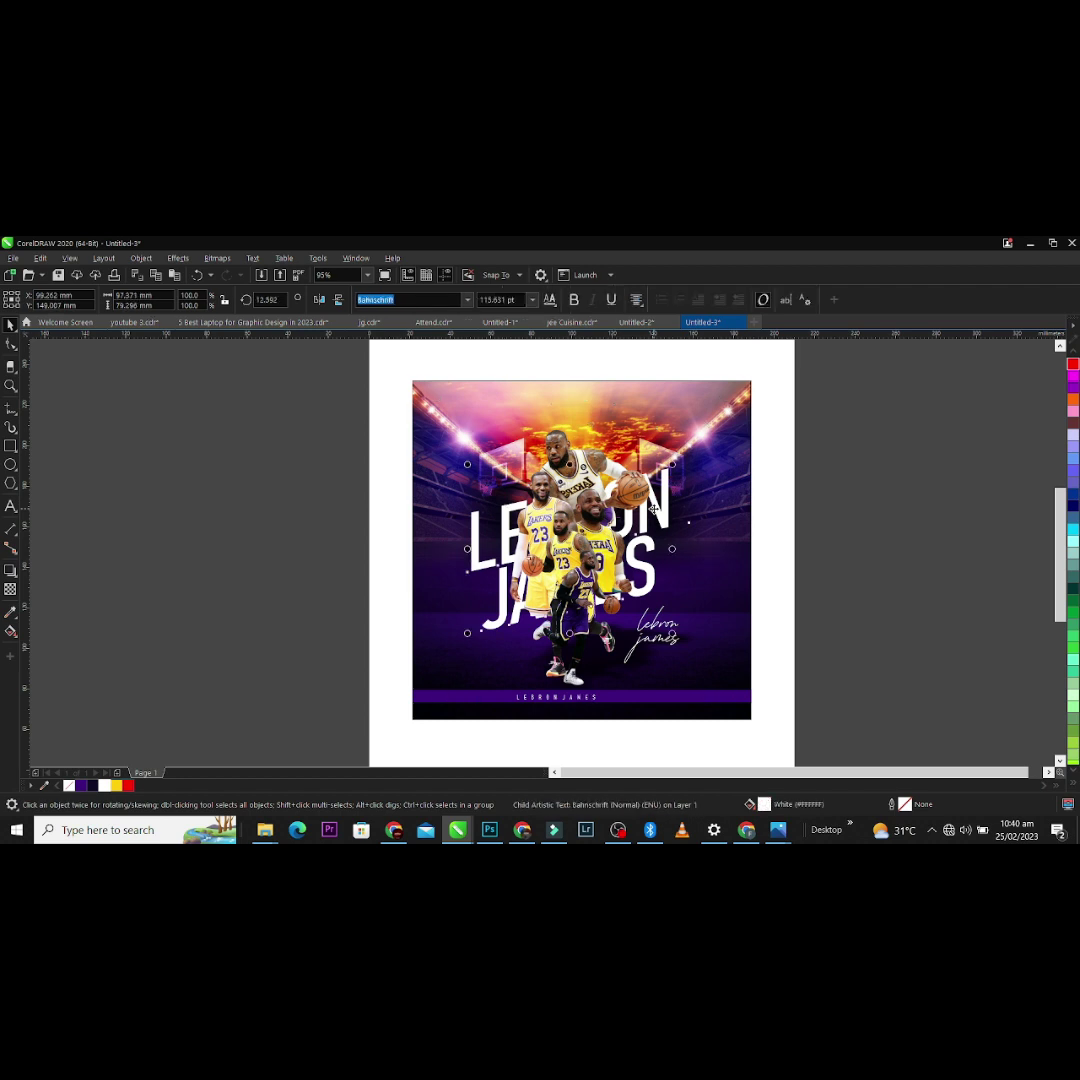
key("ctrl+v")
left_click_drag(673, 464, 724, 426)
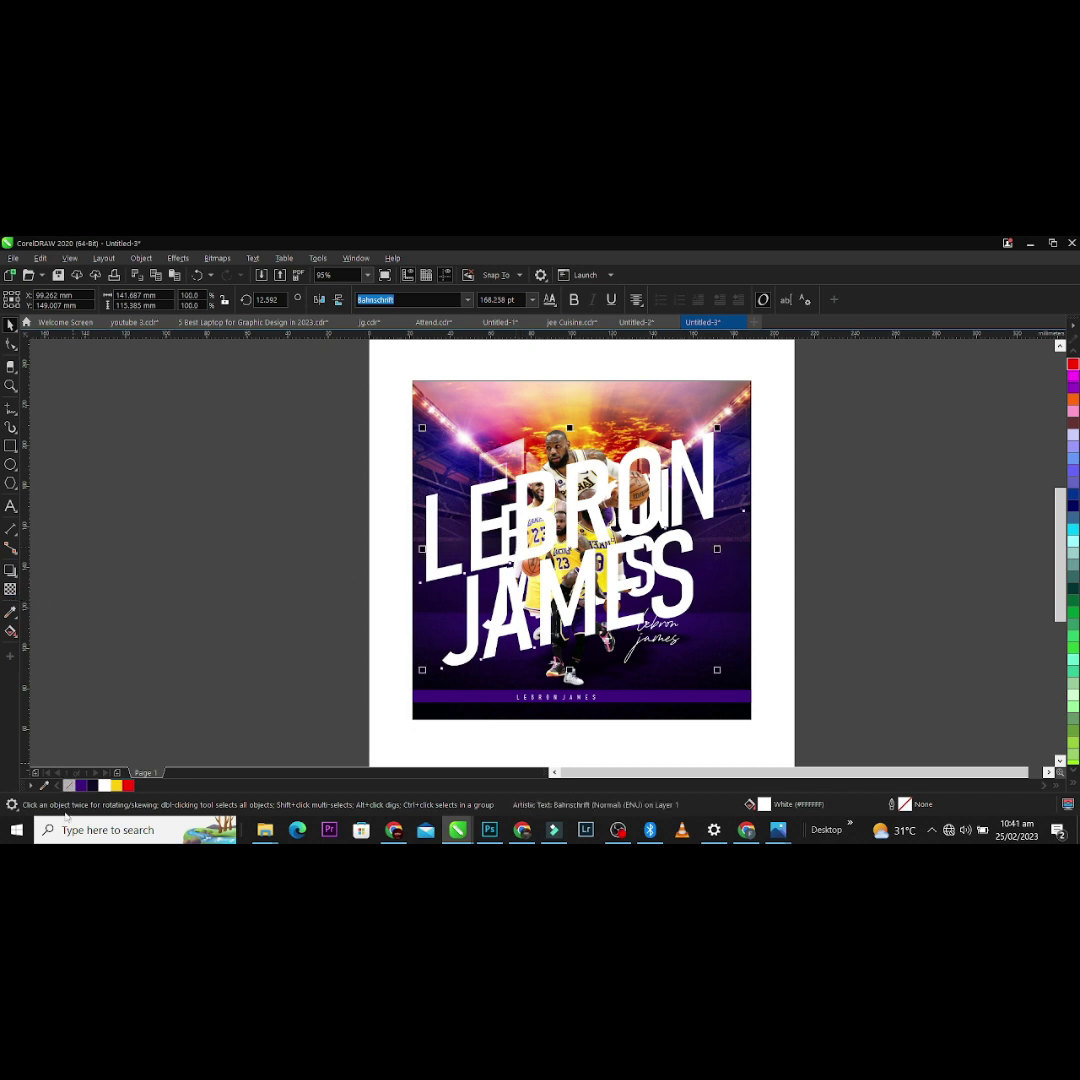
Step: Turn the enlarged lettering into an unfilled purple hairline outline (R62 G13 B131) centred on the page
left_click(68, 786)
right_click(104, 786)
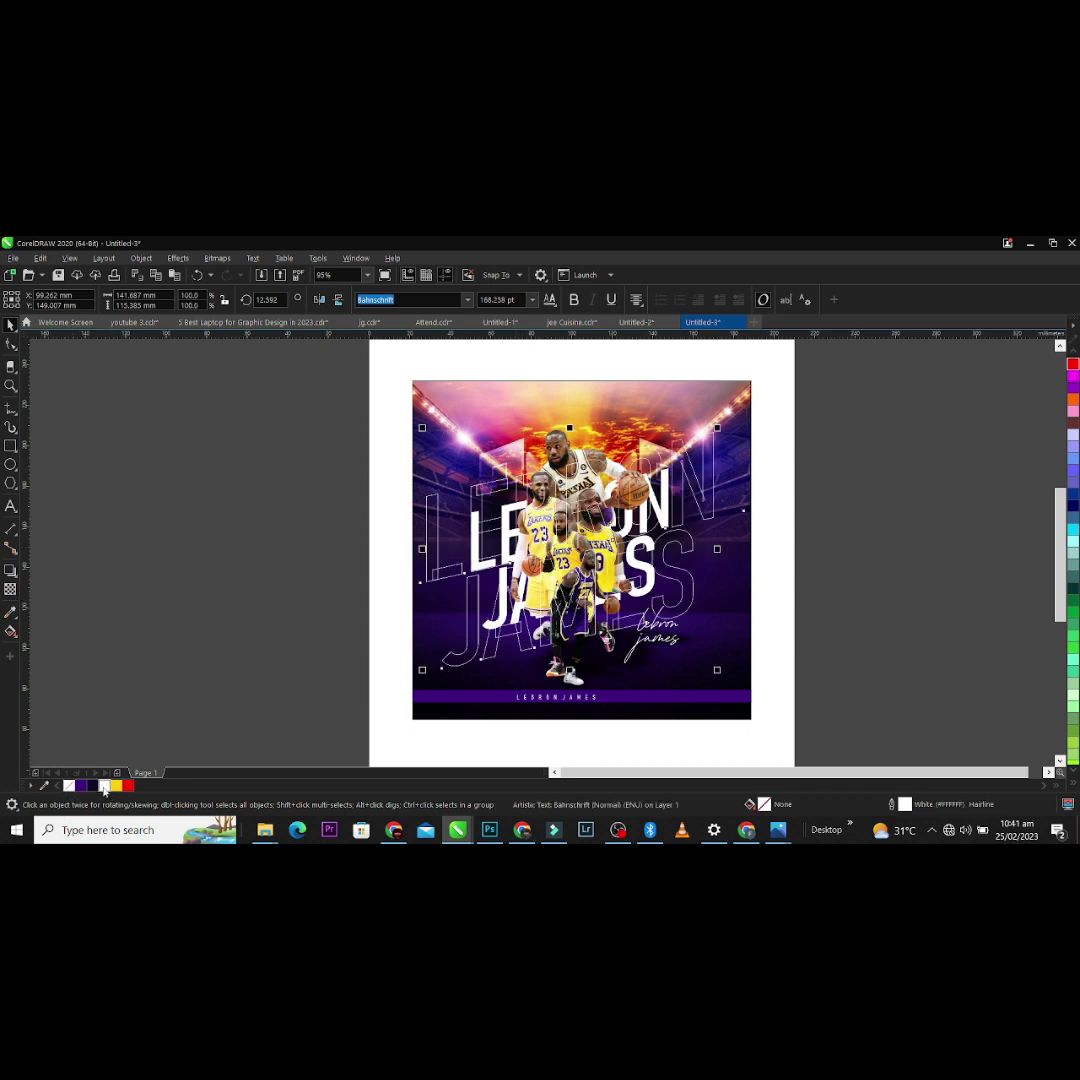
key("p")
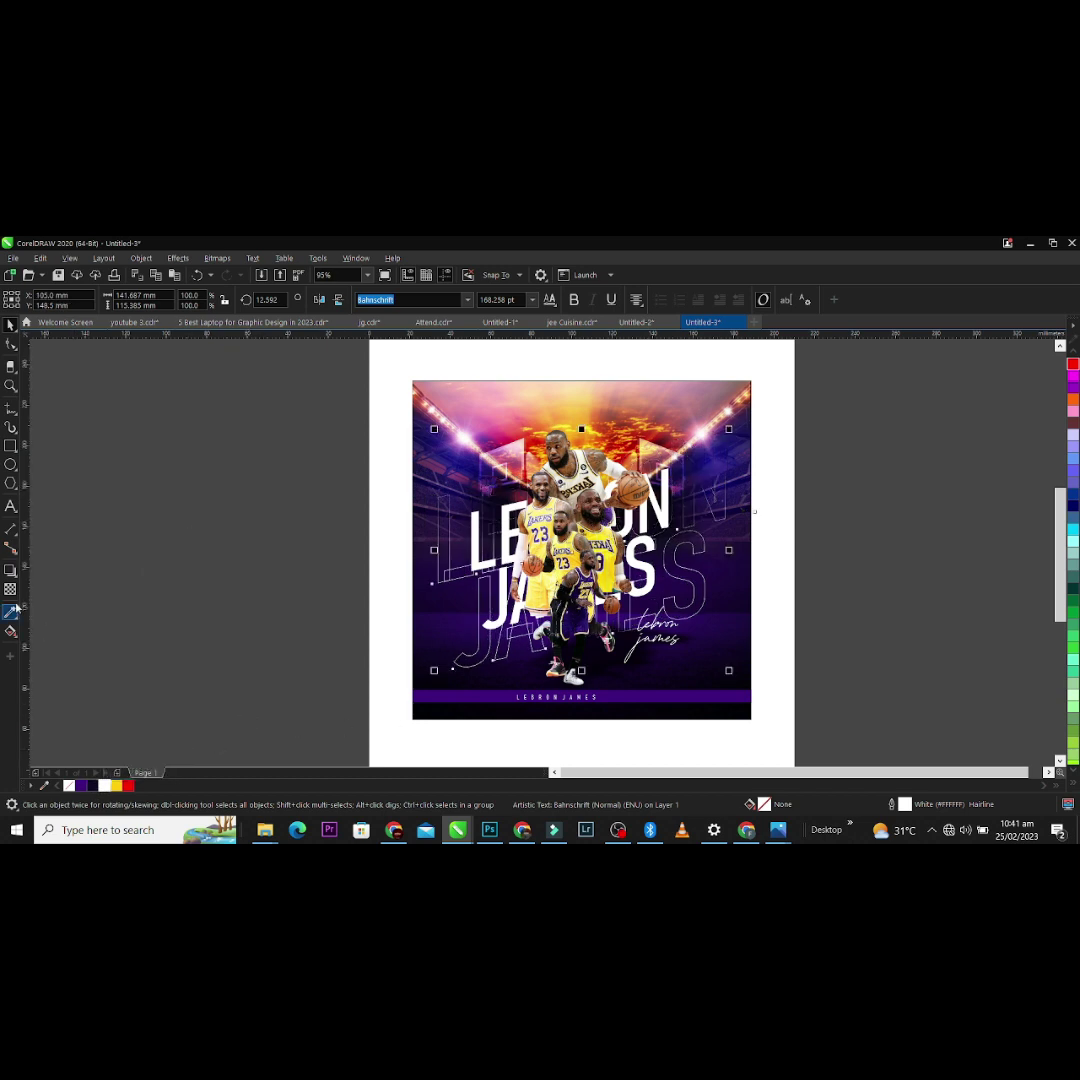
right_click(82, 786)
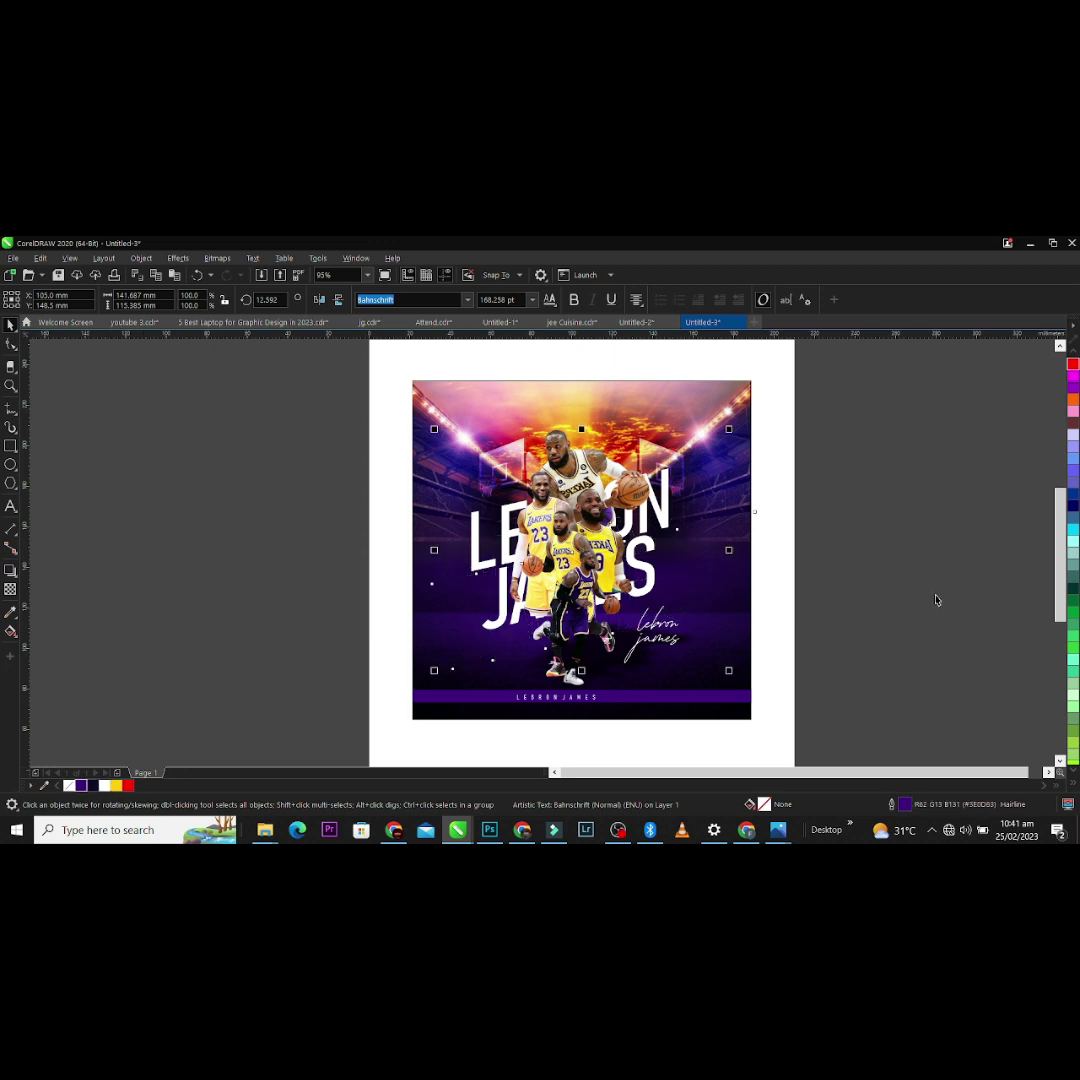
Step: Group all objects of the poster, including the outlined lettering and the bottom strip
left_click_drag(810, 737, 350, 357)
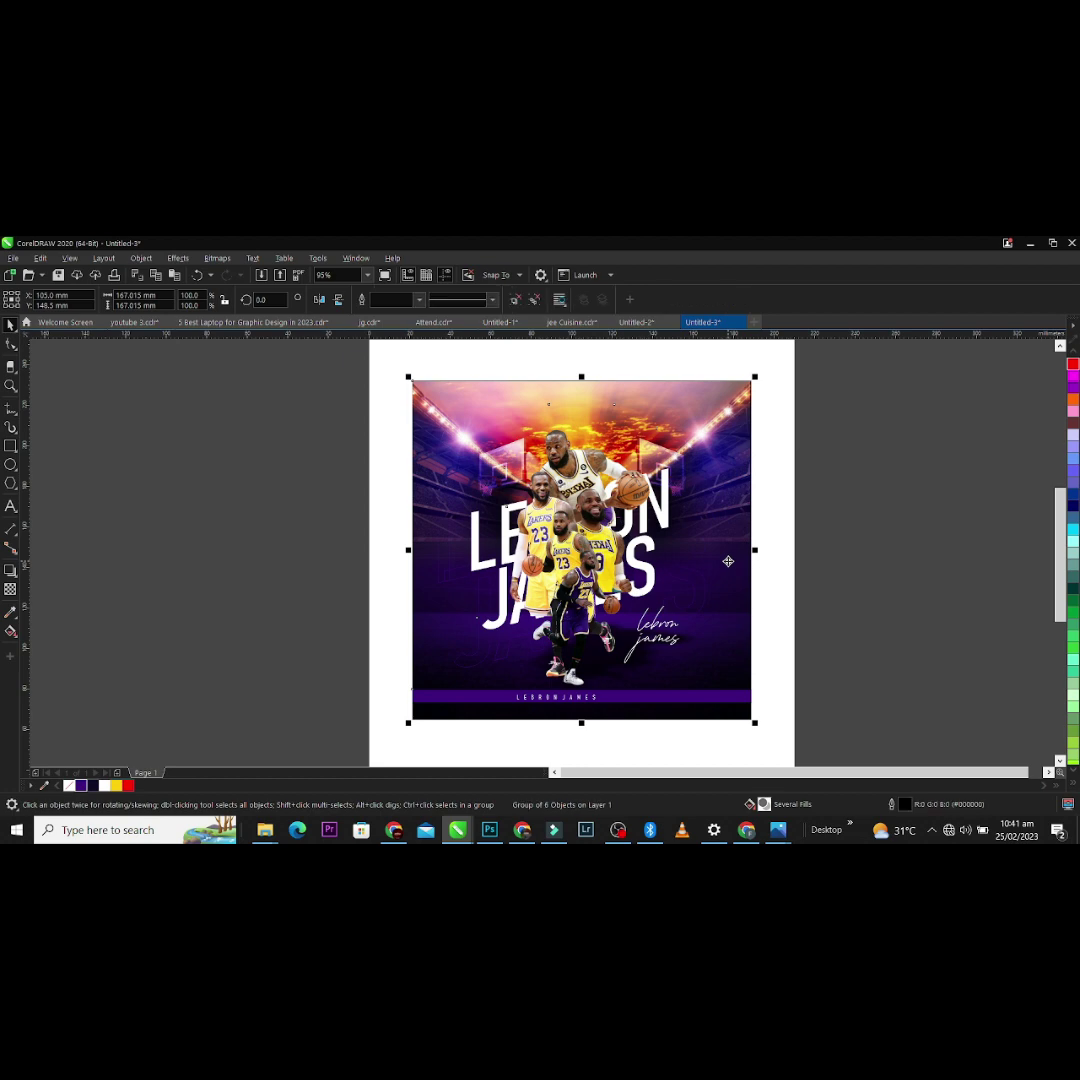
key("ctrl+g")
scroll(728, 561, "up", 1)
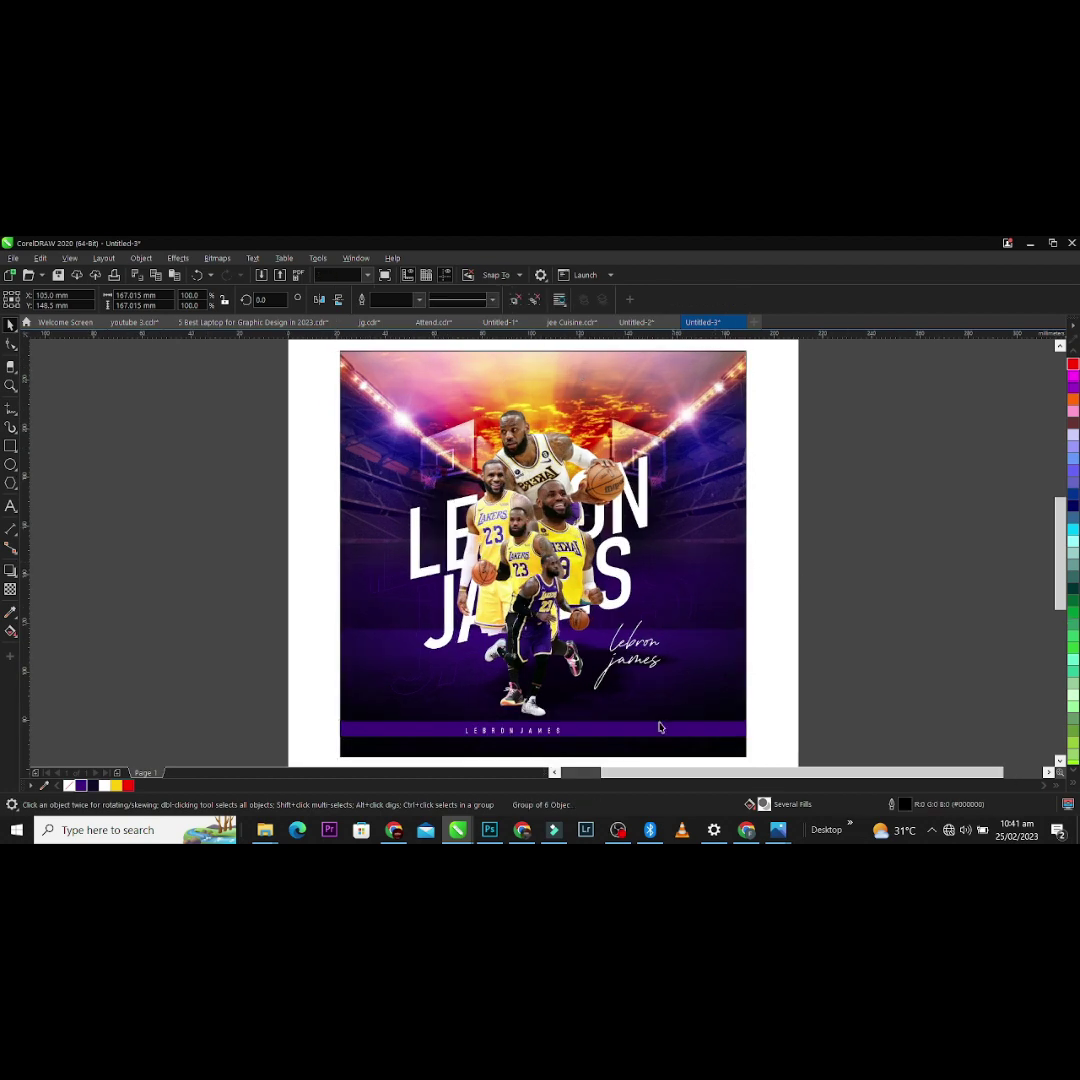
key("Escape")
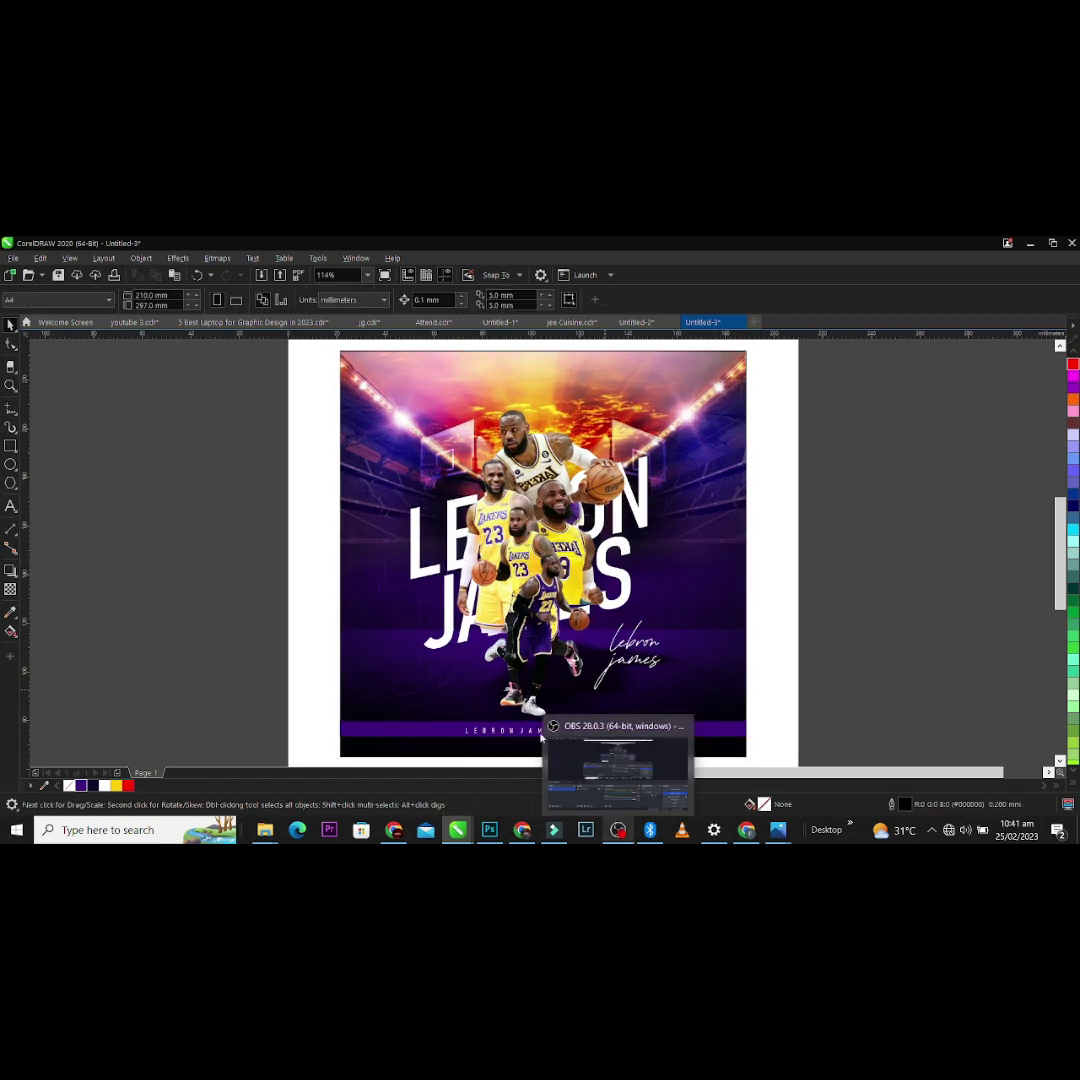
Step: Enlarge the LEBRON JAMES text on the purple strip within the group to about 59 mm wide
left_click(536, 731)
left_click(536, 731, "ctrl")
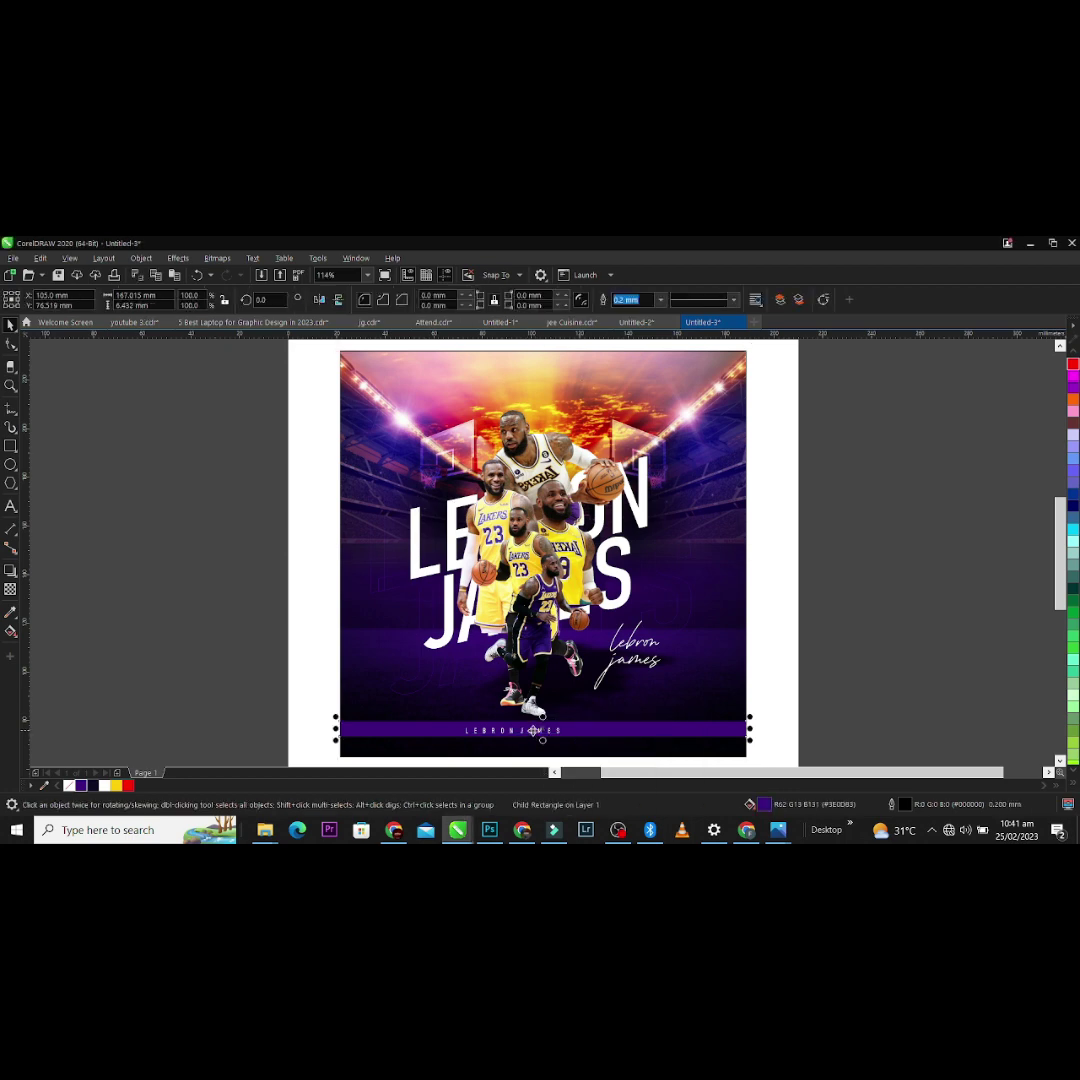
left_click(536, 731)
left_click(549, 731, "ctrl")
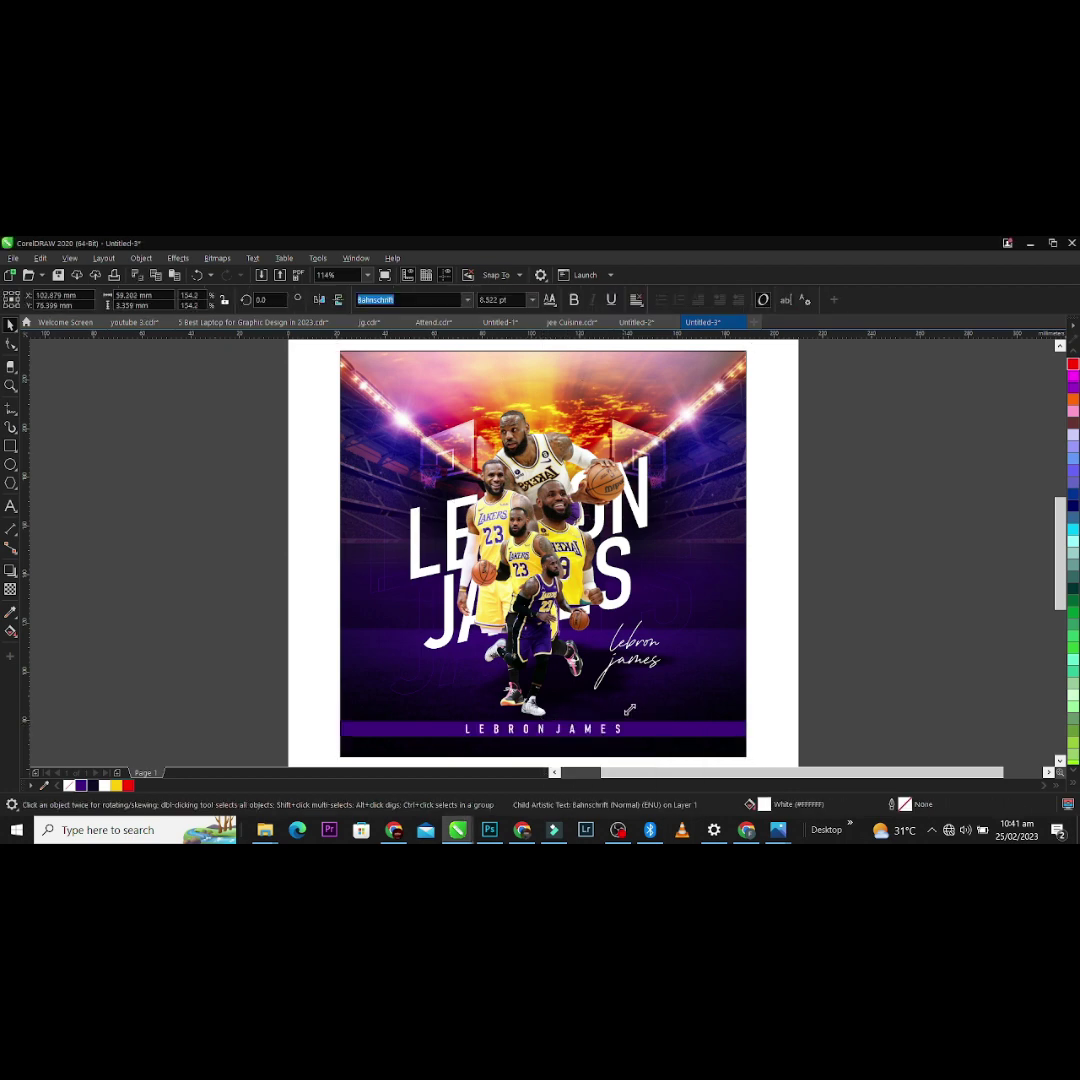